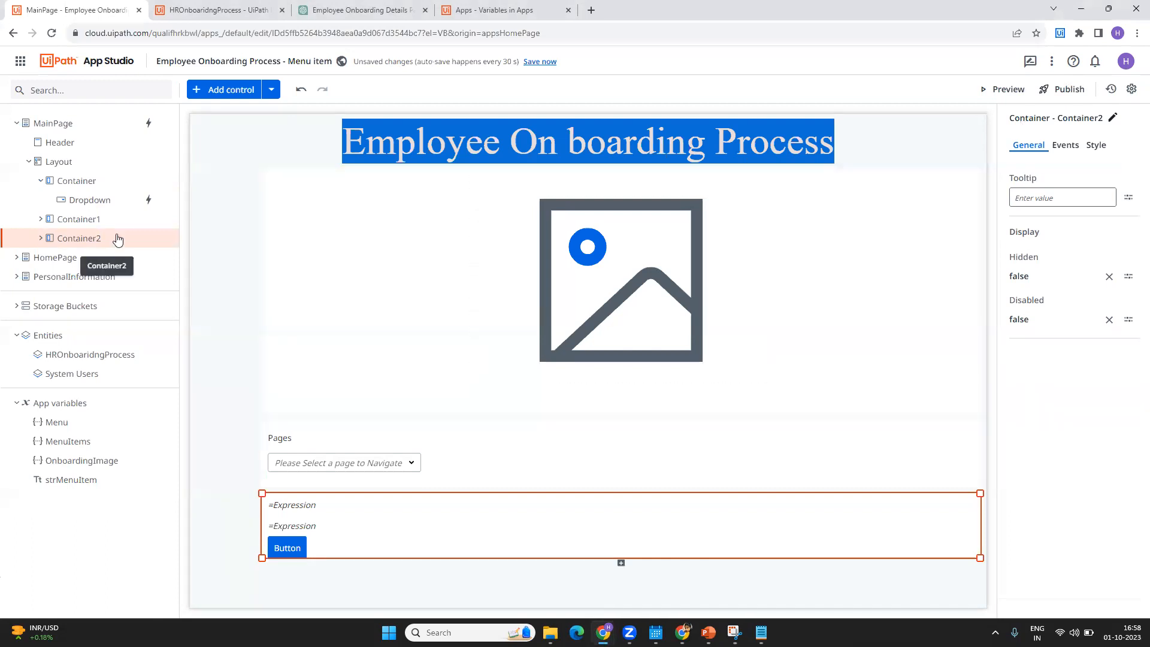
Examine the Pages dropdown's settings and the HROnboaridngProcess entity's records in Data Service, and return to App Studio
{"action": "left_click", "coordinate": [385, 464]}
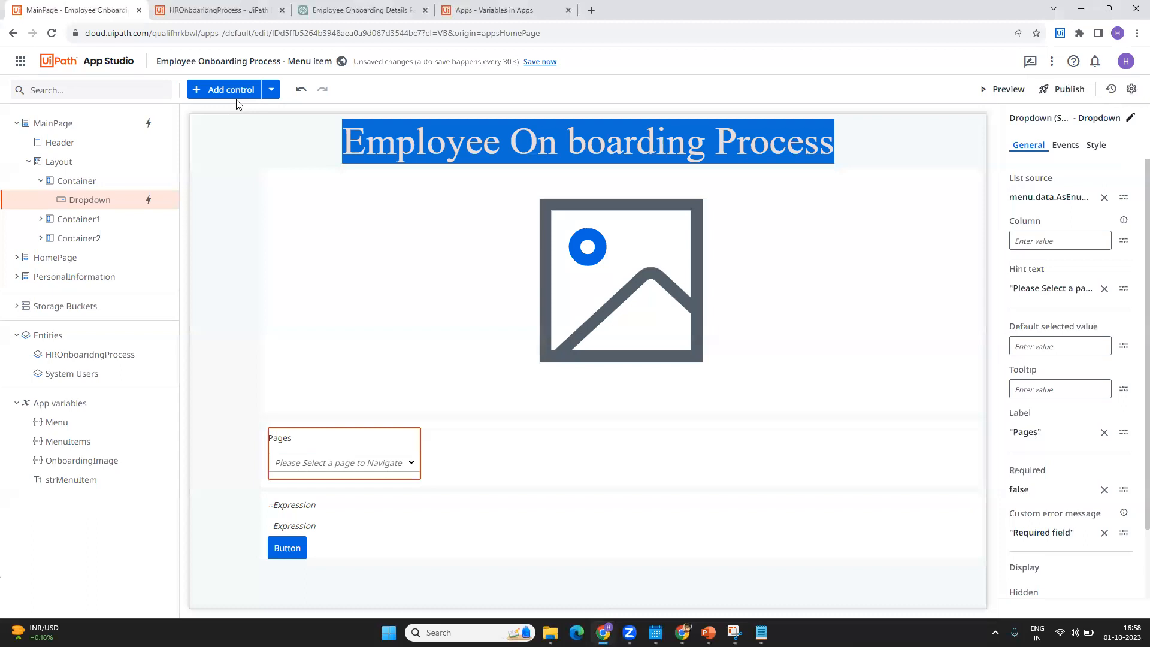
{"action": "left_click", "coordinate": [226, 10]}
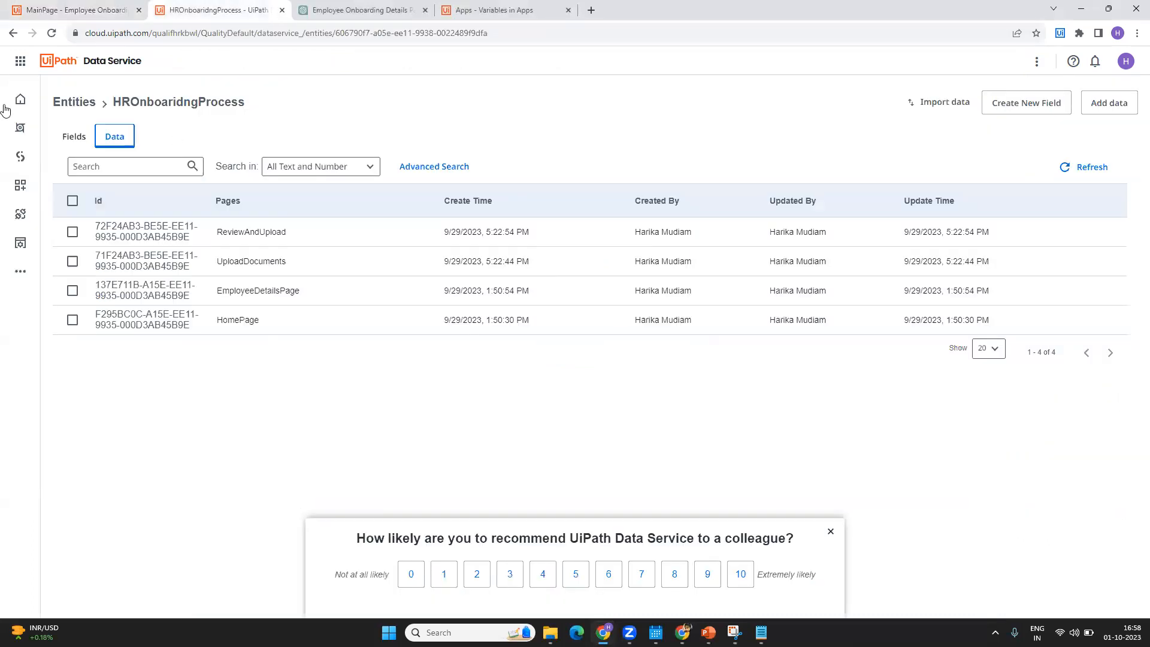
{"action": "left_click", "coordinate": [45, 9]}
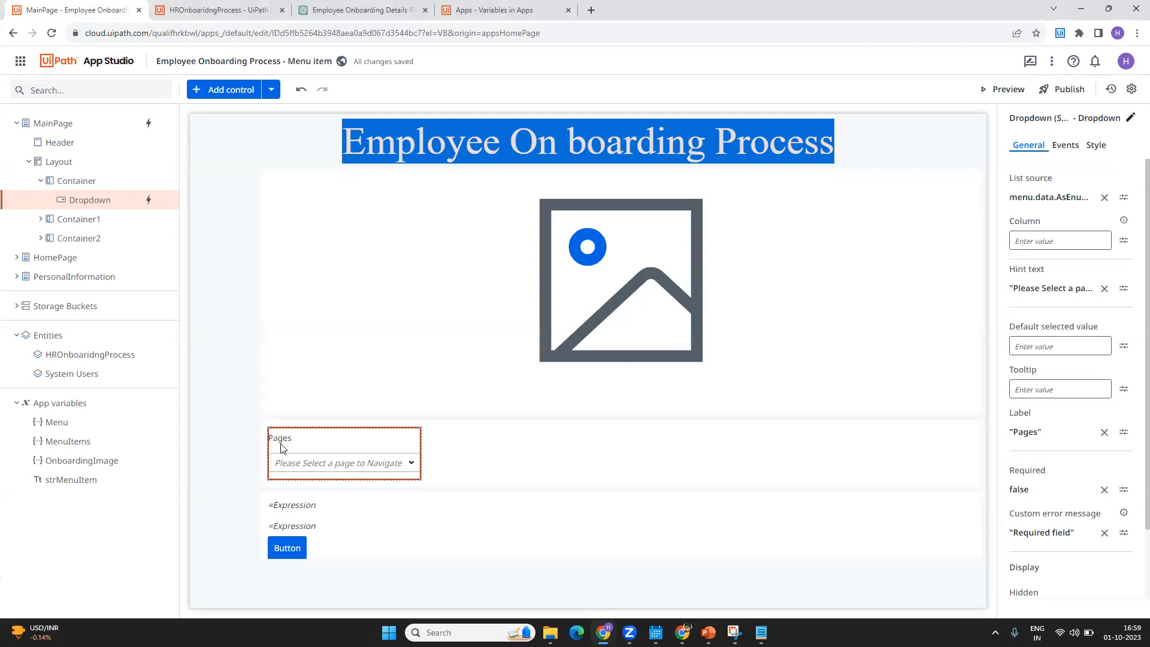
Examine the HomePage and PersonalInformation page layouts and the kinds of items that can be added to the app
{"action": "left_click", "coordinate": [56, 257]}
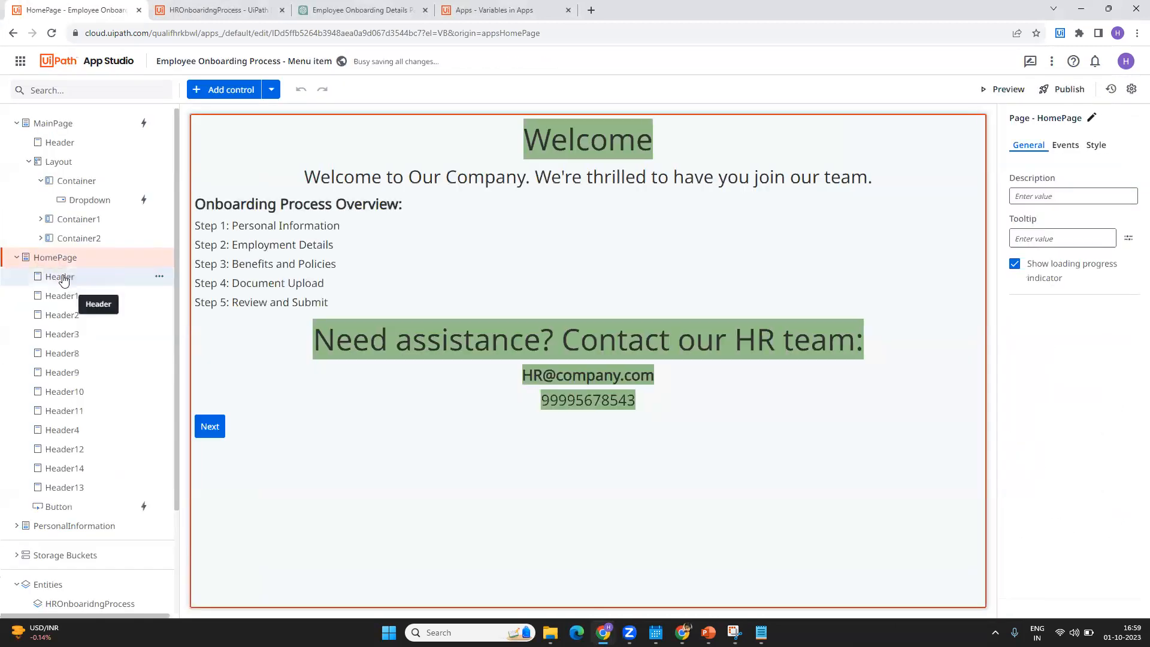
{"action": "left_click", "coordinate": [42, 526]}
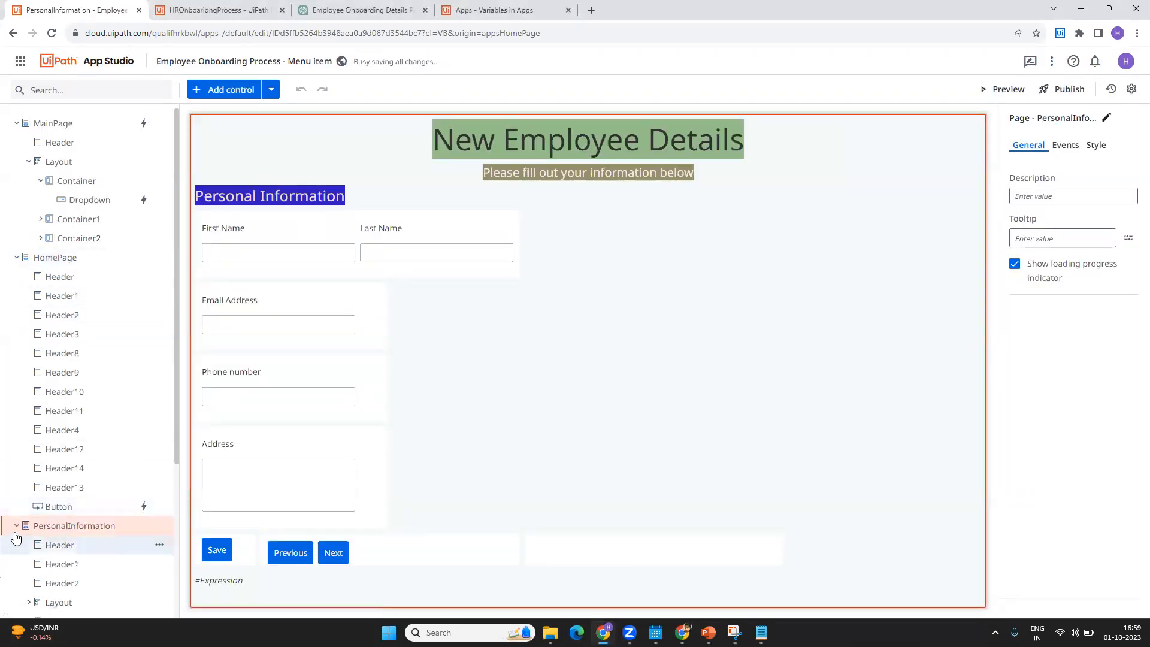
{"action": "left_click", "coordinate": [17, 526]}
{"action": "left_click", "coordinate": [17, 257]}
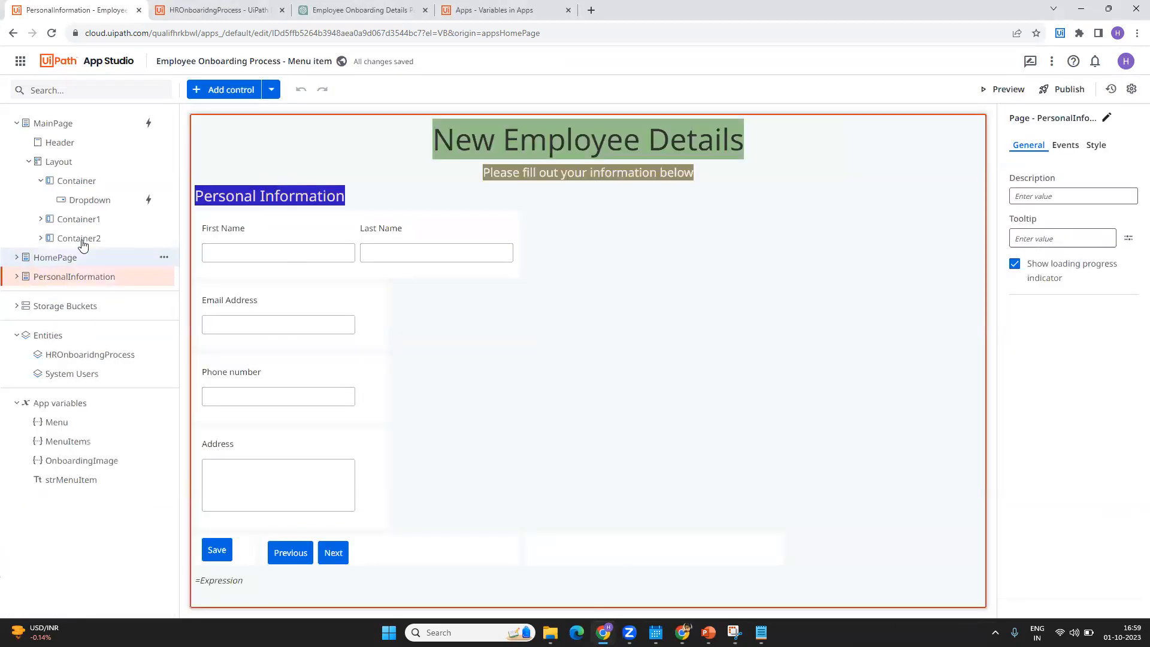
{"action": "left_click", "coordinate": [271, 90]}
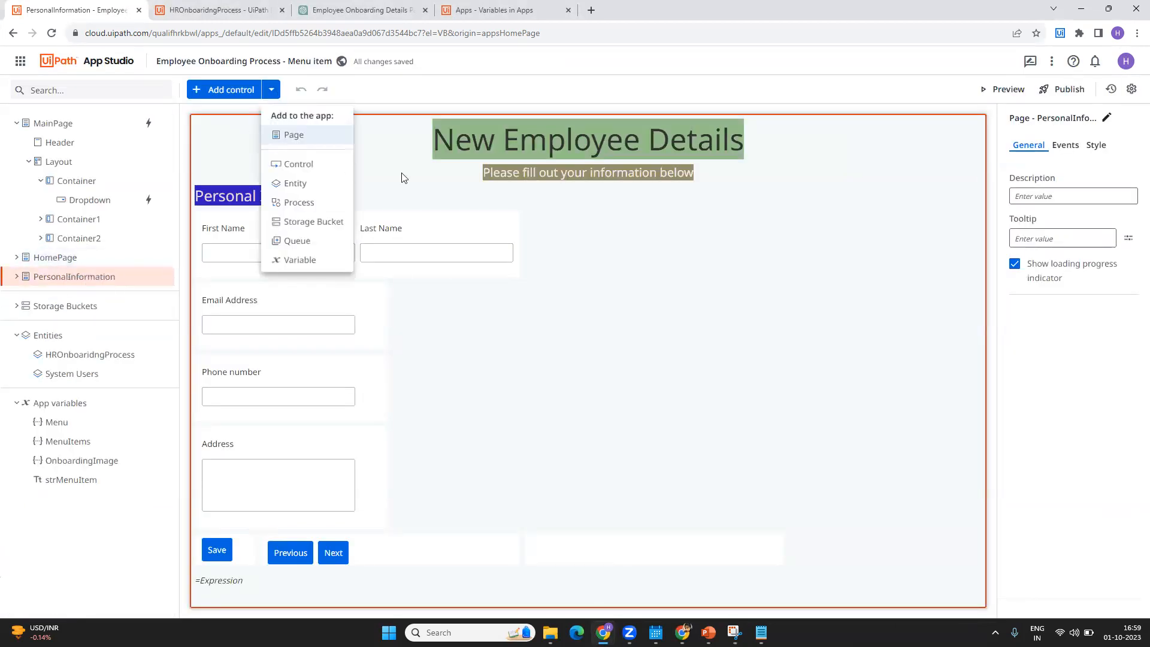
{"action": "left_click", "coordinate": [468, 394]}
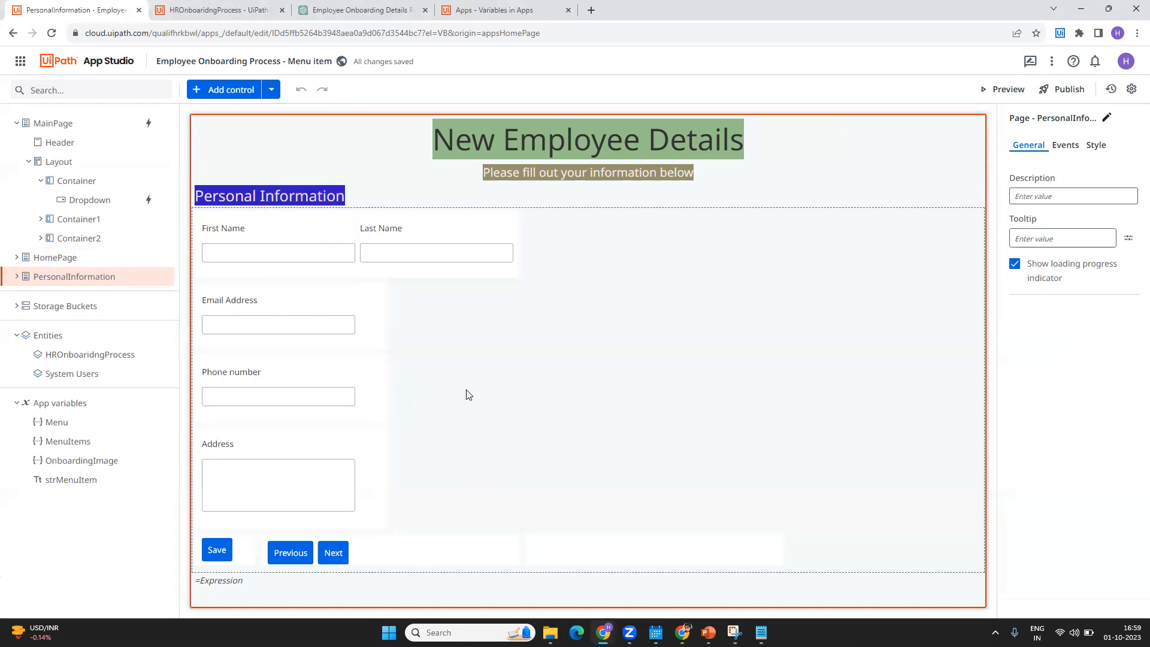
Examine the properties of the main page's title header and of the image below it
{"action": "left_click", "coordinate": [81, 207]}
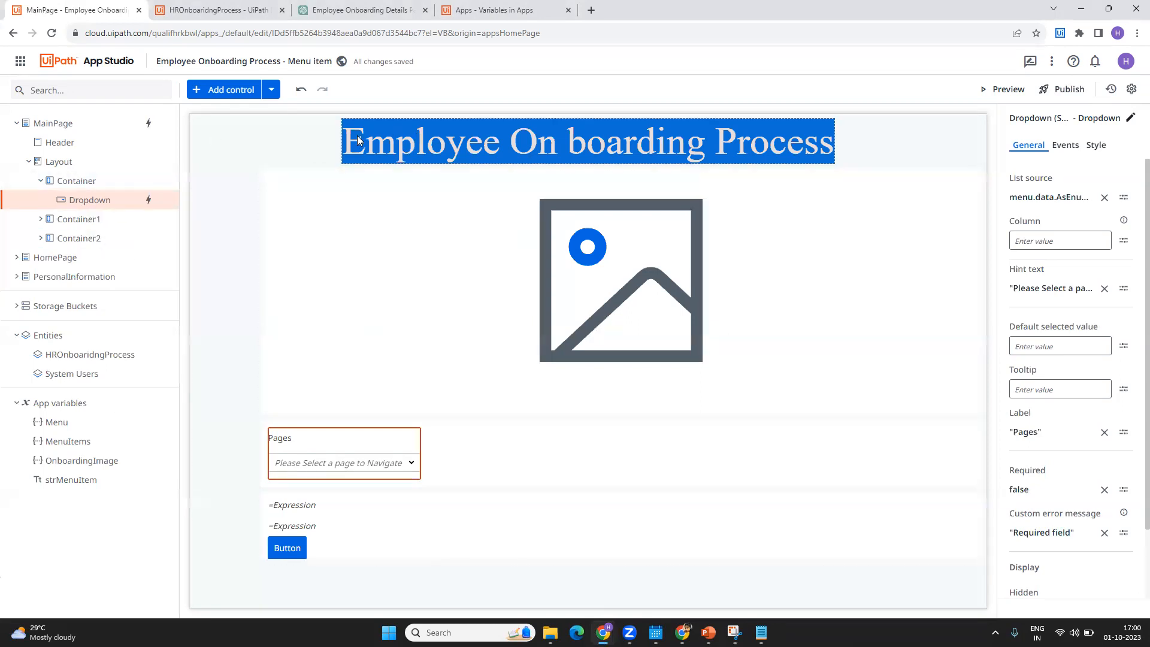
{"action": "left_click", "coordinate": [773, 151]}
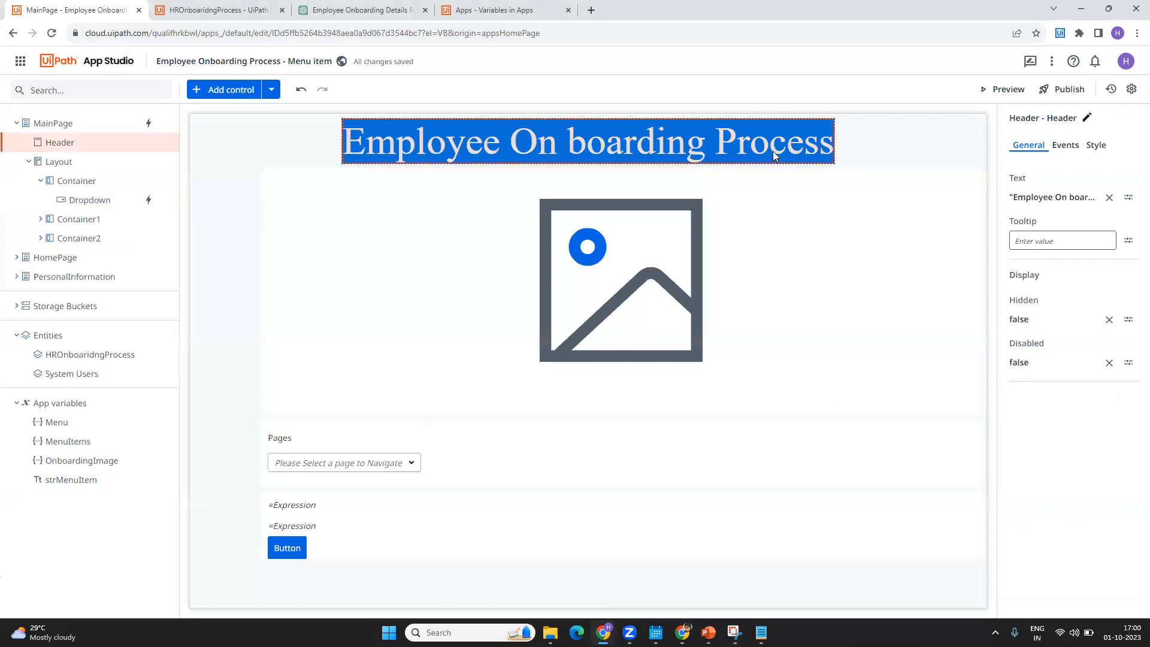
{"action": "left_click", "coordinate": [513, 316]}
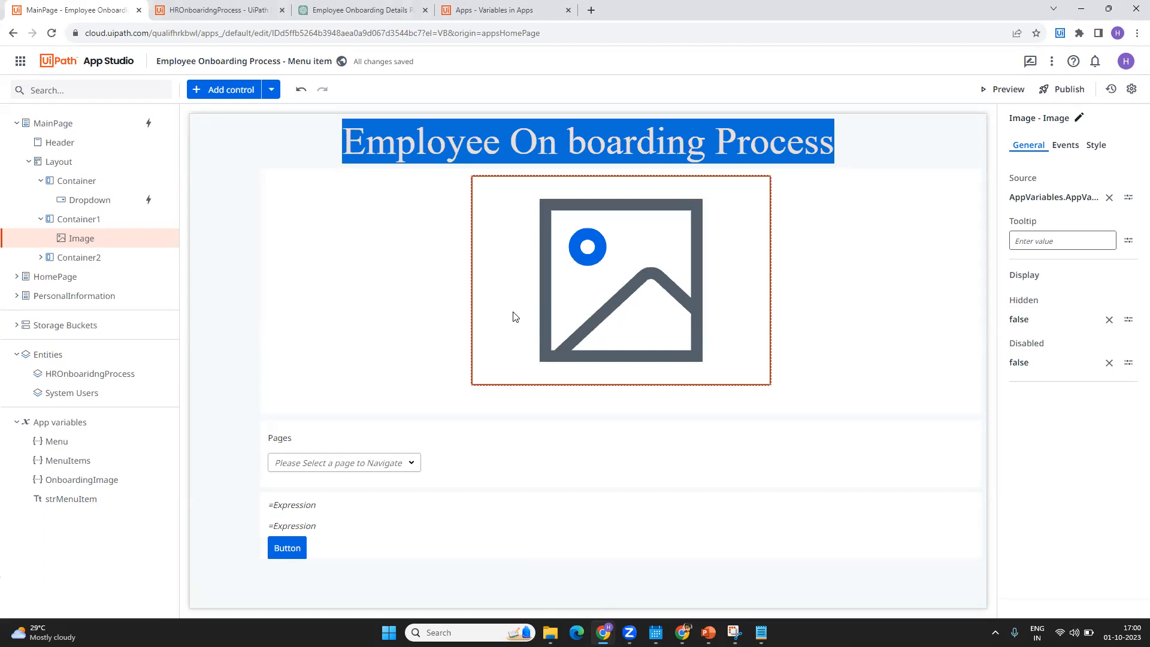
Find the Dropdown control and add it to Container2 on the main page, above the second expression label
{"action": "left_click", "coordinate": [239, 90]}
{"action": "left_click", "coordinate": [92, 93]}
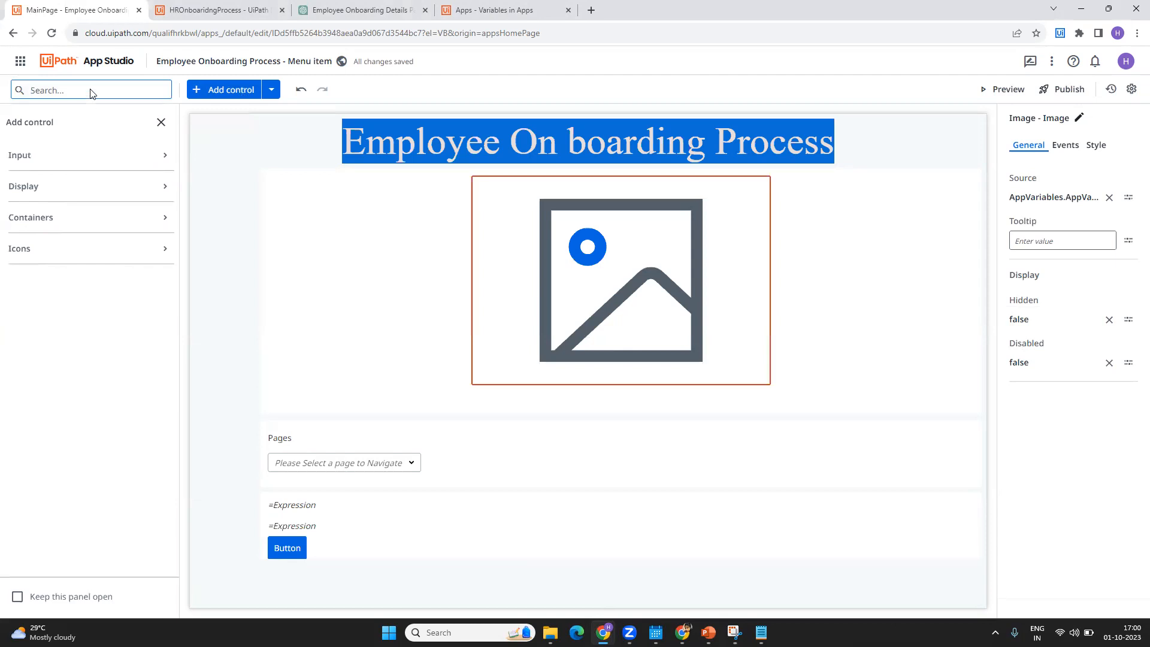
{"action": "type", "text": "dropwpn"}
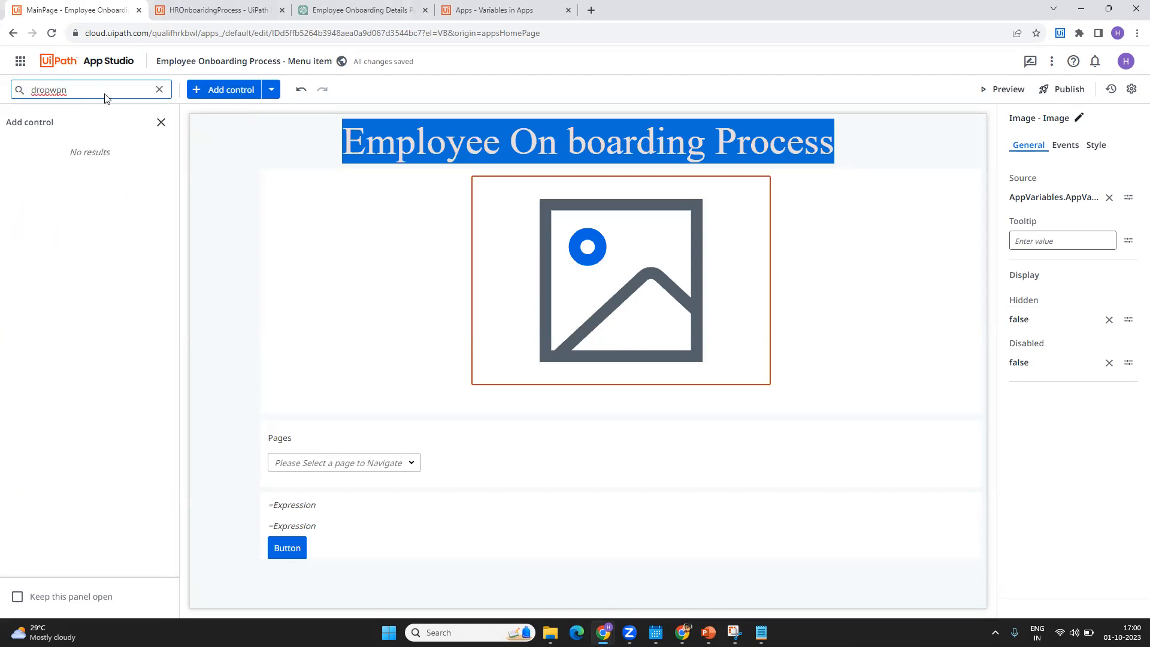
{"action": "key", "text": "BackSpace"}
{"action": "key", "text": "BackSpace"}
{"action": "key", "text": "BackSpace"}
{"action": "type", "text": "down"}
{"action": "left_click_drag", "start_coordinate": [43, 214], "coordinate": [415, 466]}
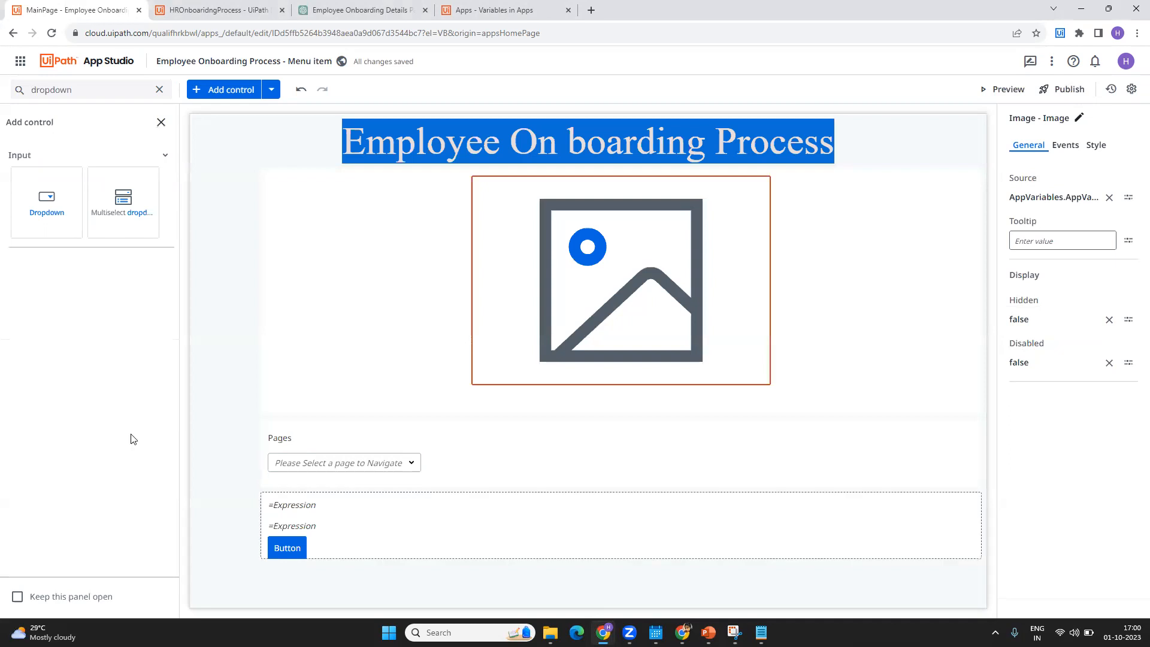
{"action": "left_click_drag", "start_coordinate": [45, 194], "coordinate": [409, 509]}
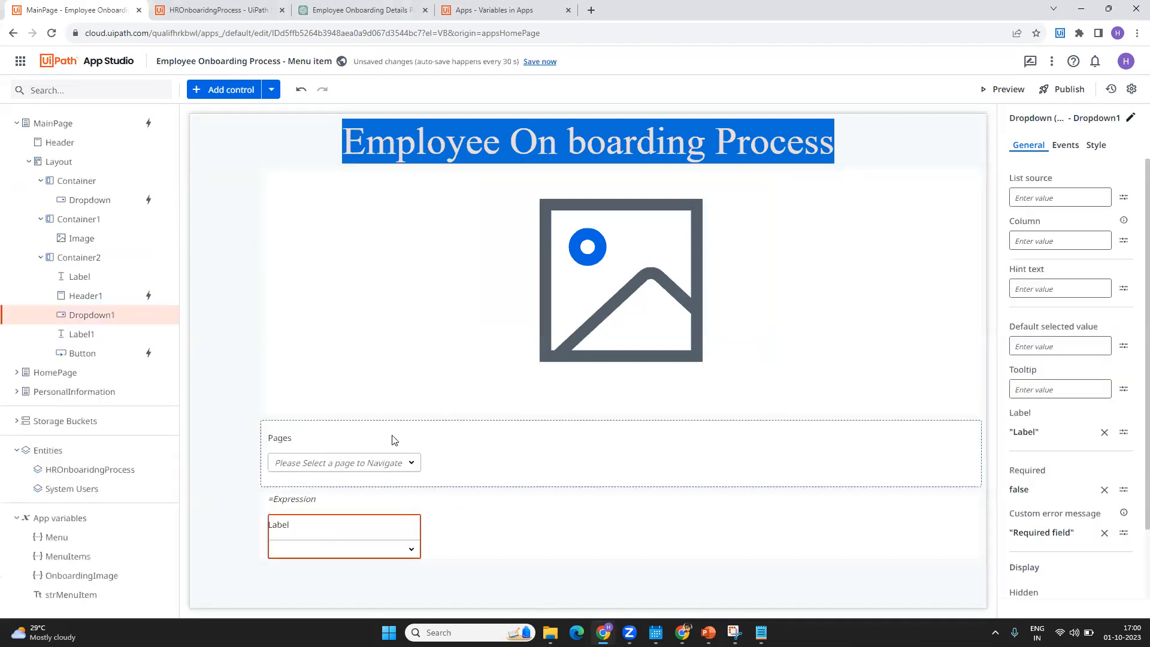
Delete the two expression labels above and below the new dropdown in Container2
{"action": "left_click", "coordinate": [803, 516]}
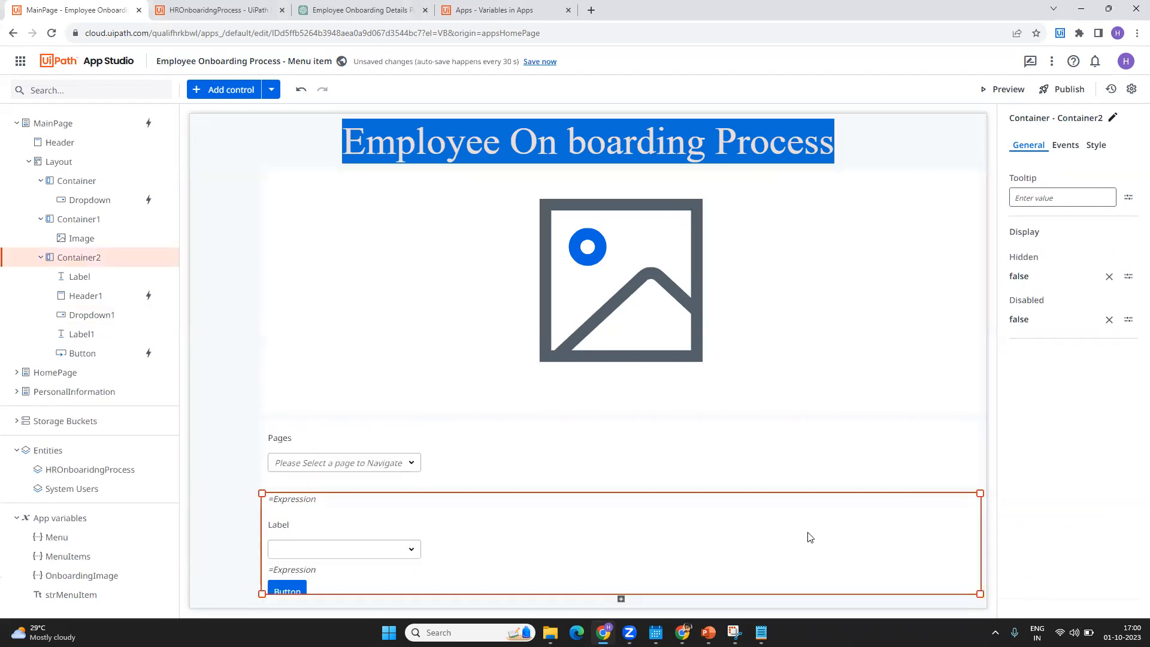
{"action": "left_click", "coordinate": [399, 550]}
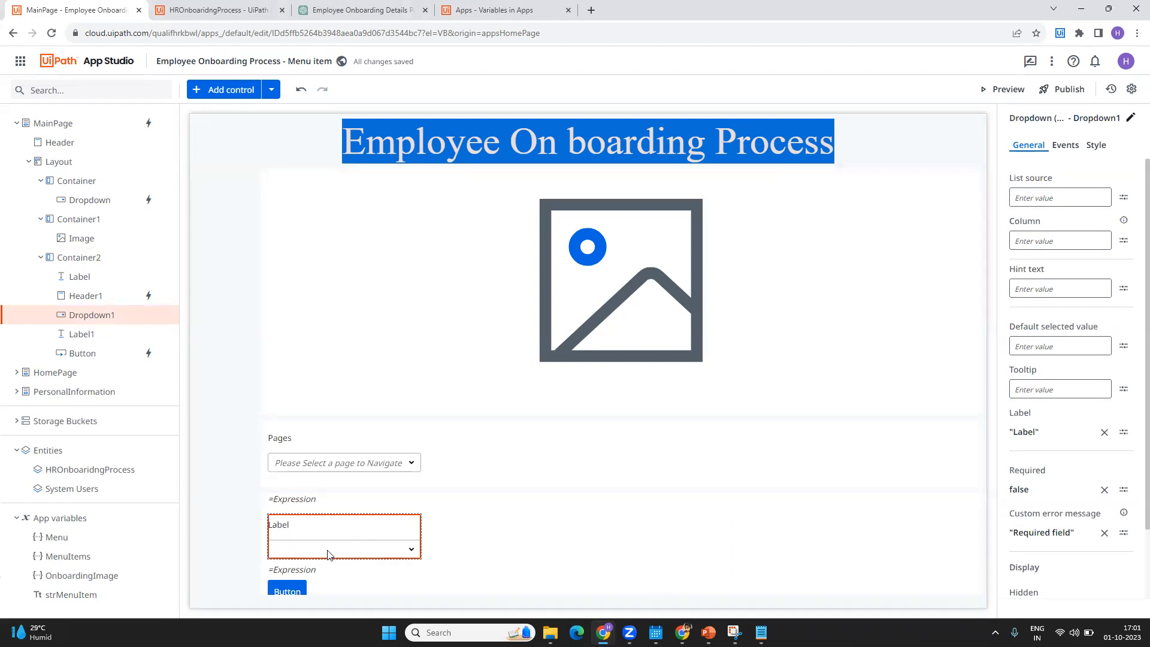
{"action": "left_click", "coordinate": [292, 499]}
{"action": "left_click", "coordinate": [300, 571]}
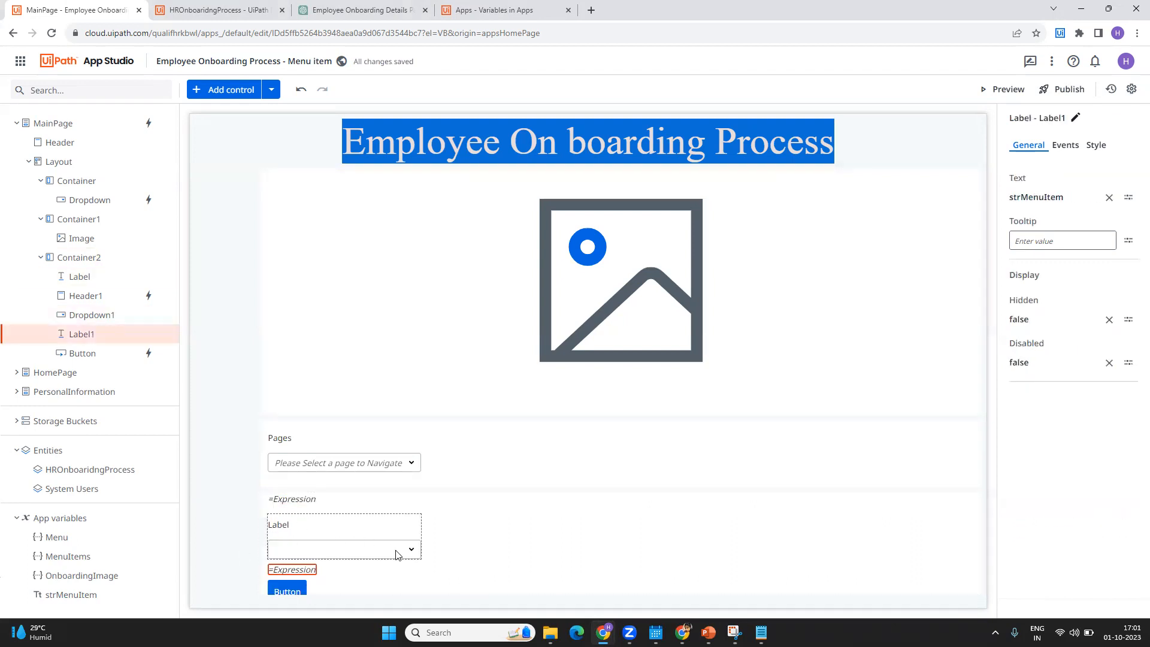
{"action": "left_click", "coordinate": [320, 507]}
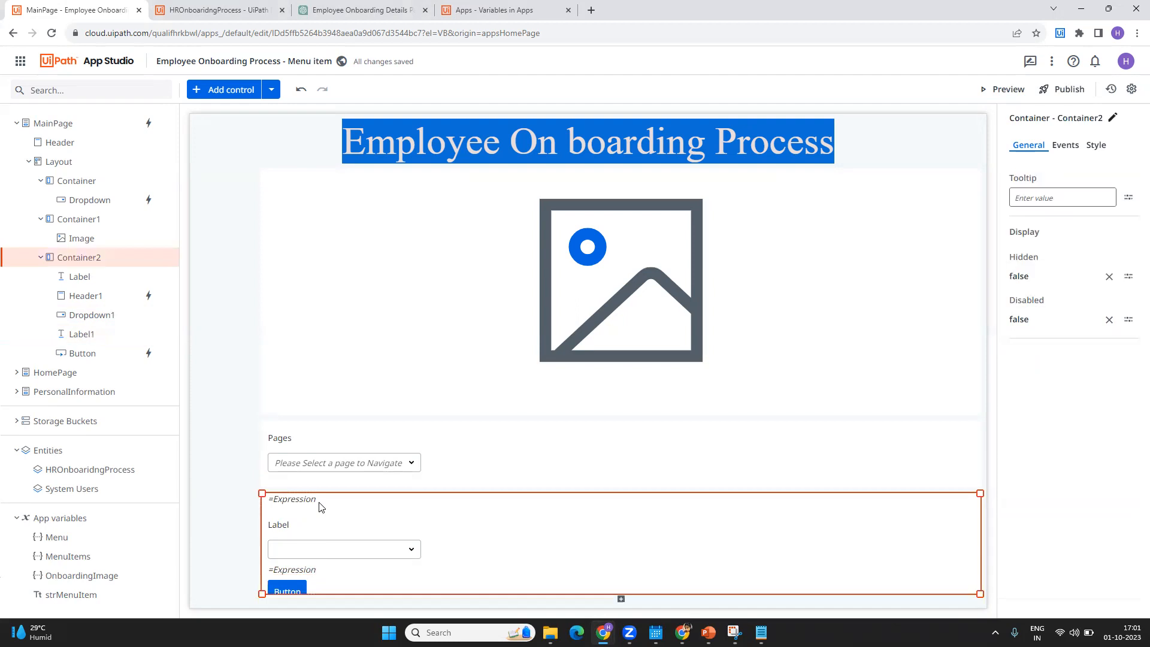
{"action": "left_click", "coordinate": [293, 501]}
{"action": "key", "text": "Delete"}
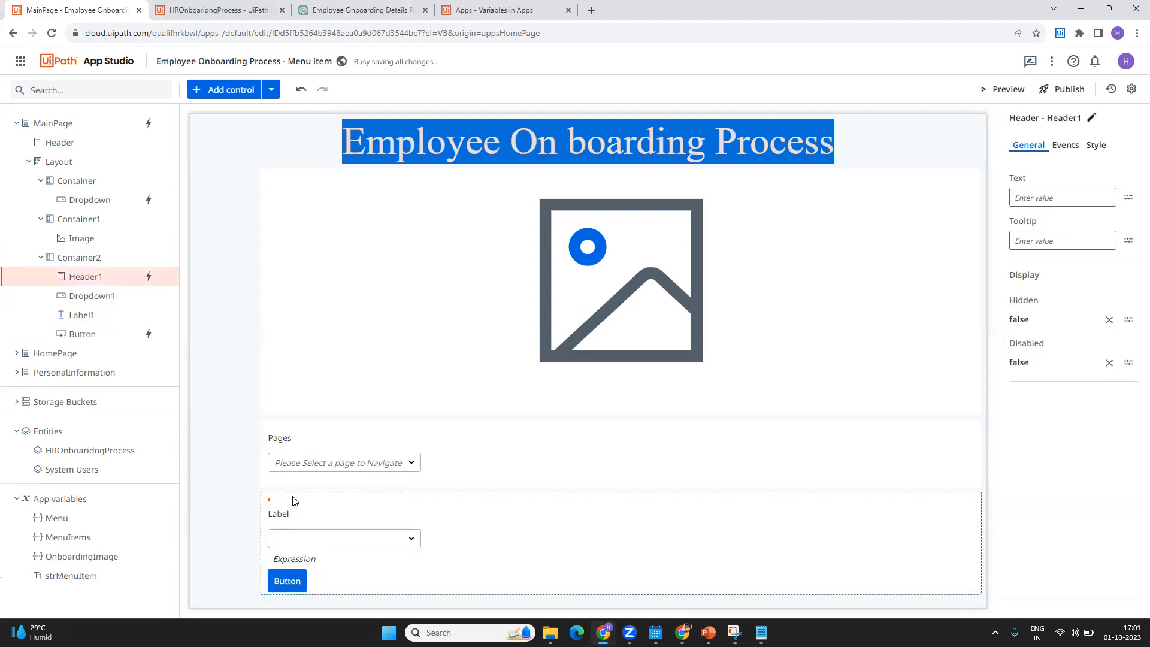
{"action": "left_click", "coordinate": [296, 561]}
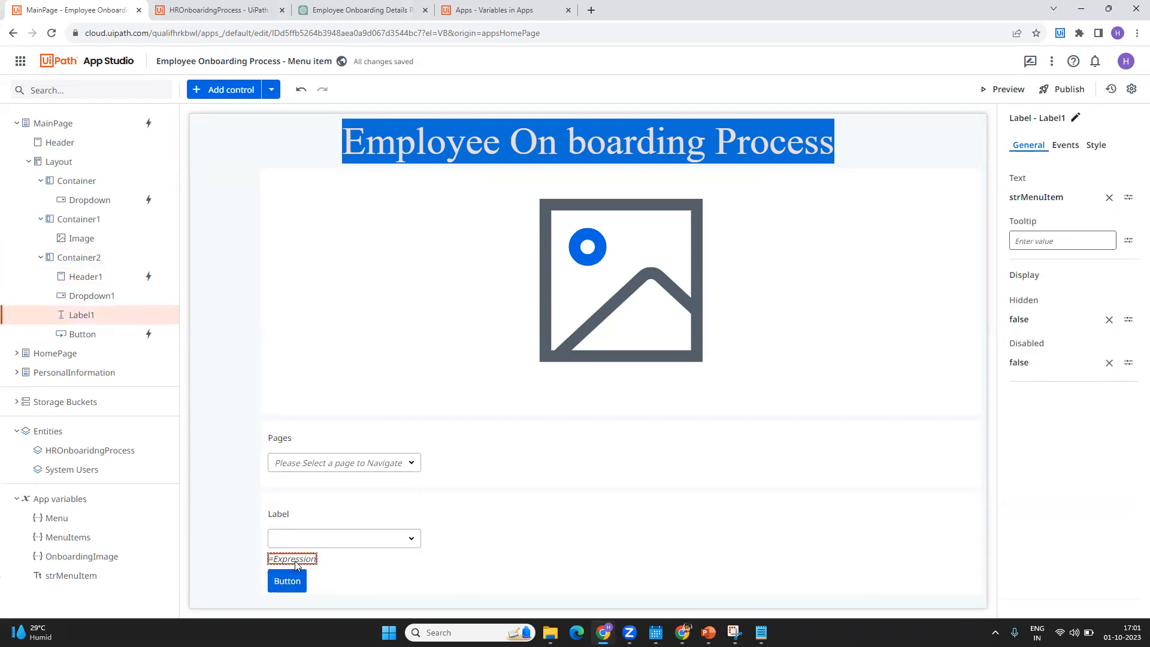
{"action": "key", "text": "Delete"}
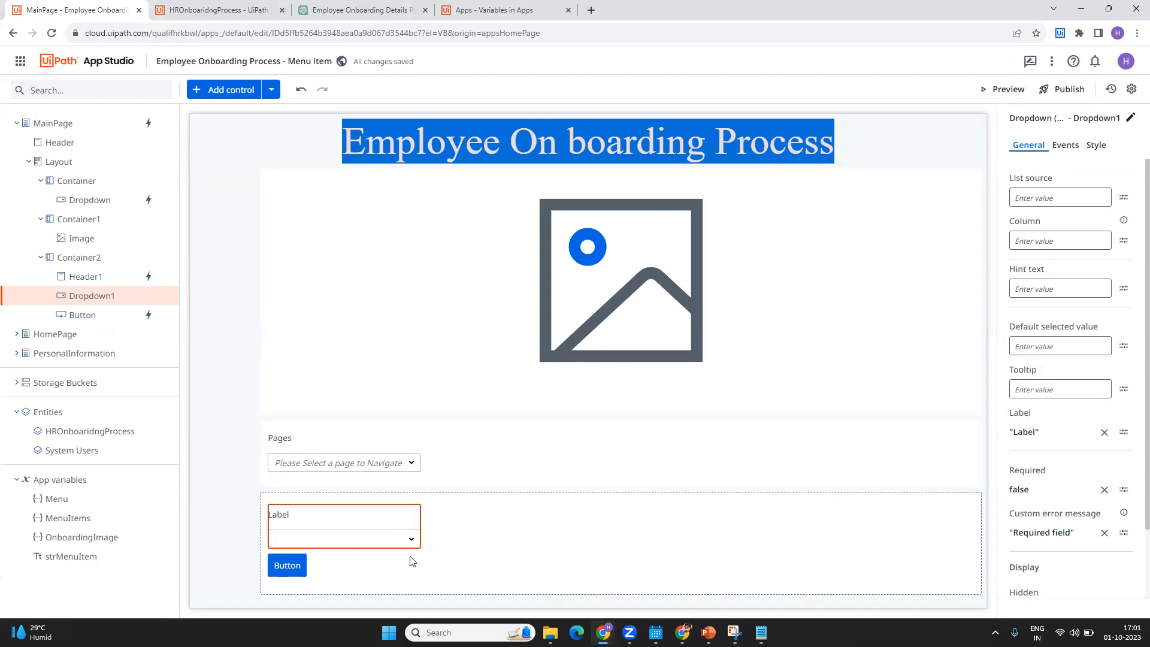
Preview the app and compare the option lists of the Pages dropdown and the new dropdown
{"action": "left_click", "coordinate": [1001, 89]}
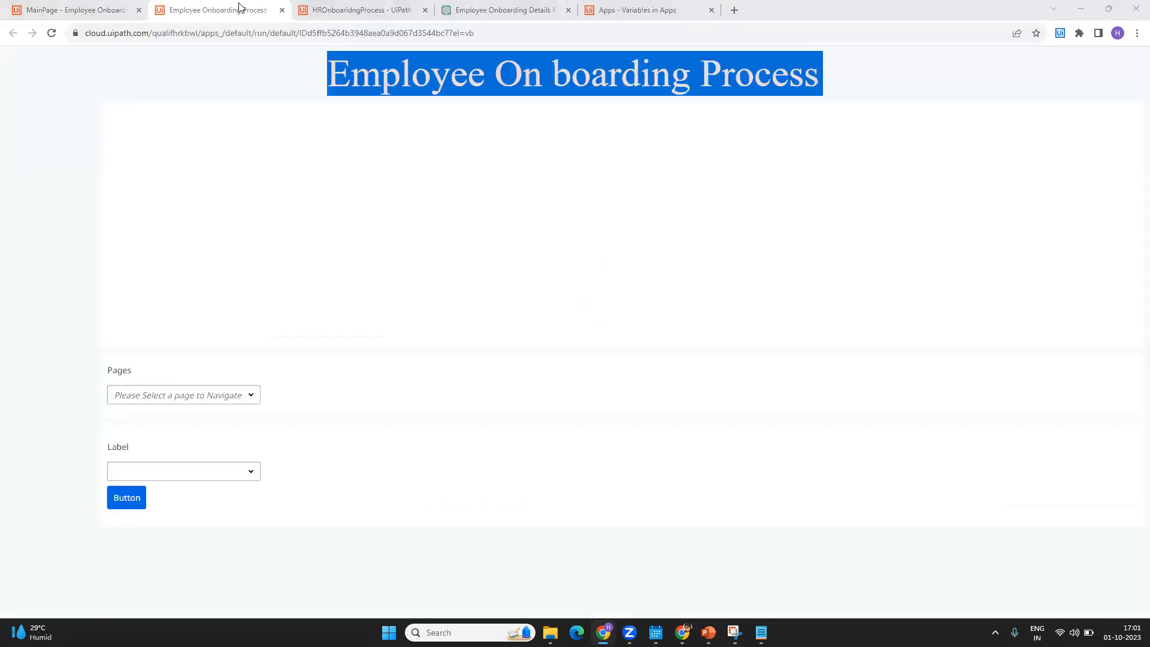
{"action": "left_click", "coordinate": [248, 399]}
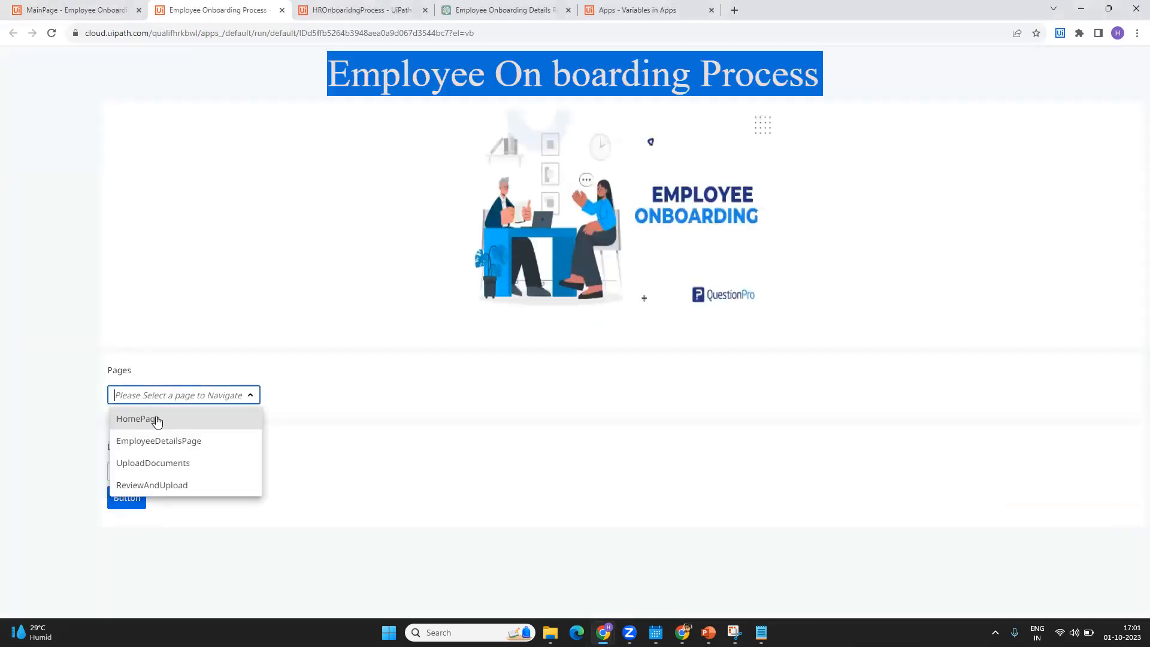
{"action": "left_click", "coordinate": [386, 469]}
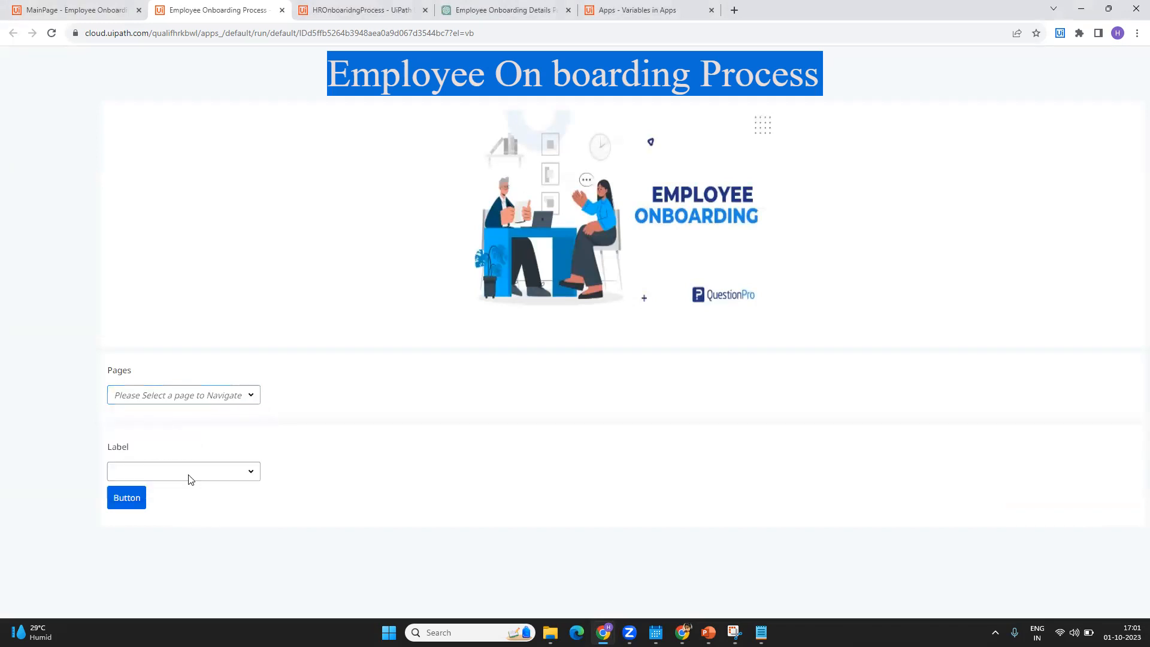
{"action": "left_click", "coordinate": [249, 476]}
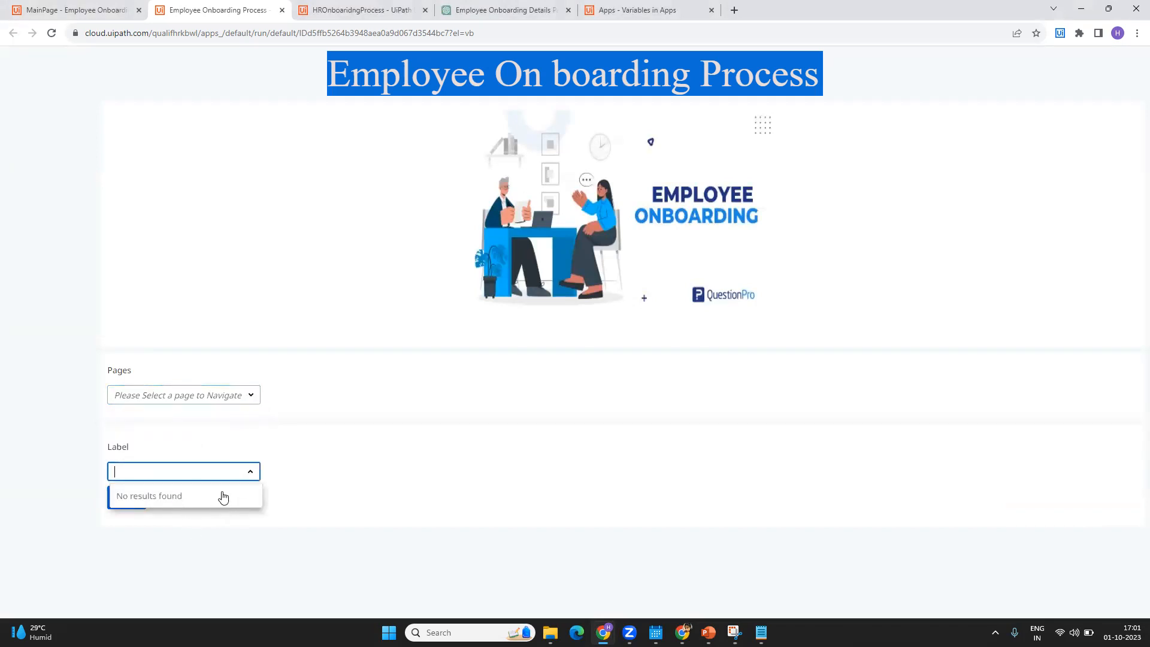
{"action": "left_click", "coordinate": [347, 476]}
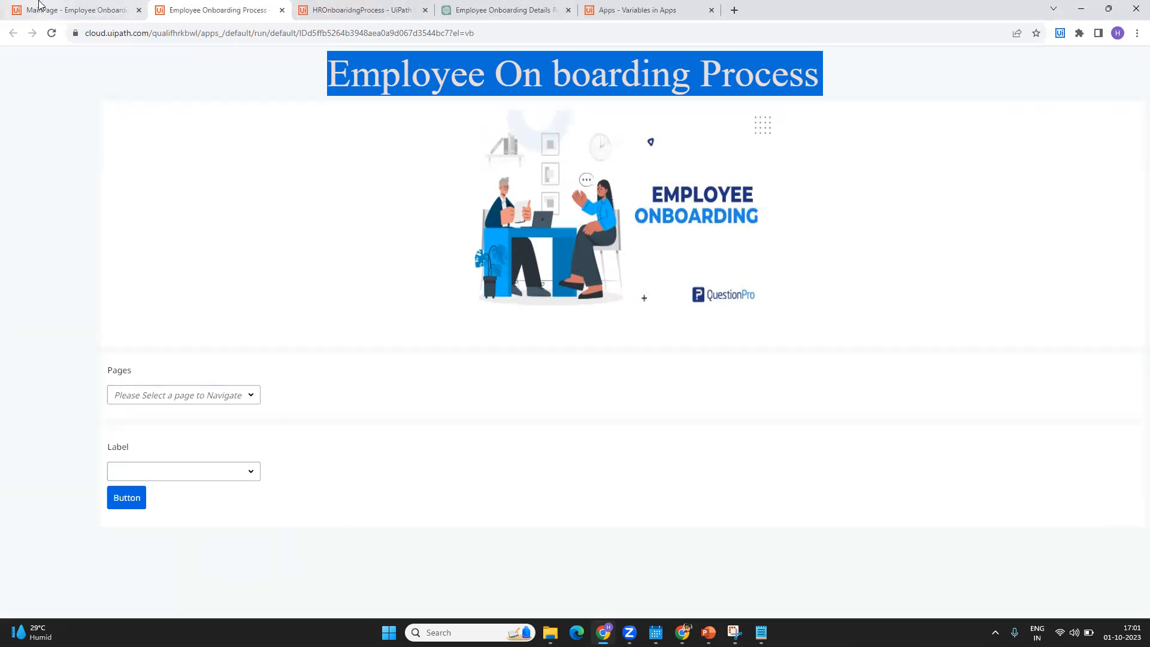
{"action": "left_click", "coordinate": [253, 396]}
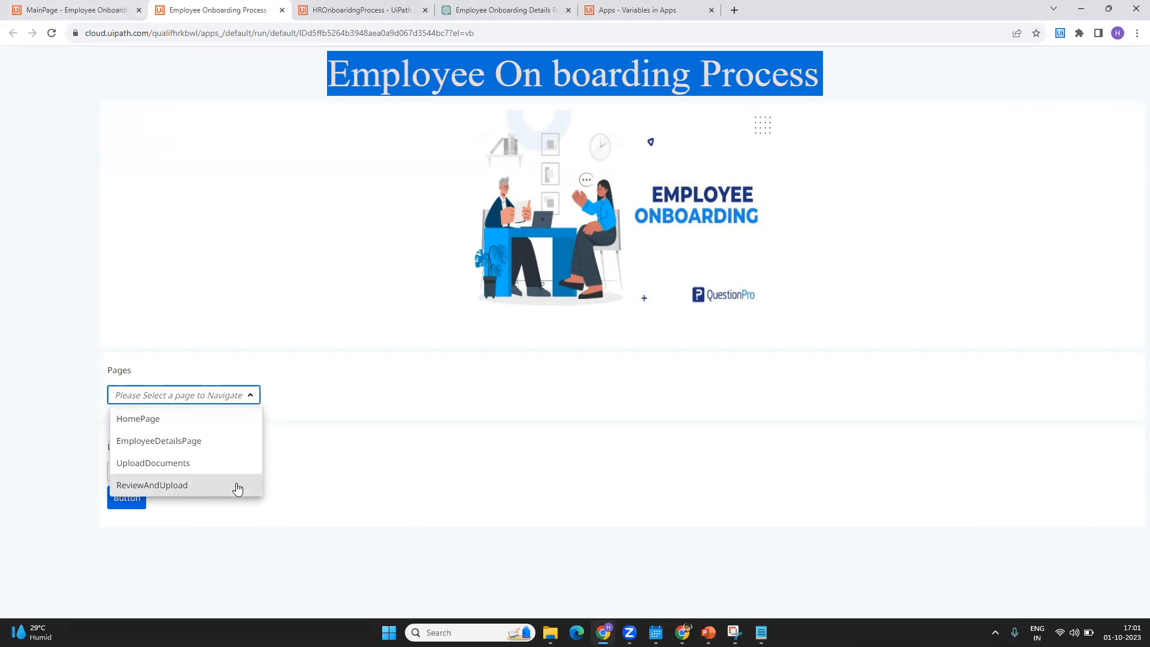
{"action": "left_click", "coordinate": [374, 369]}
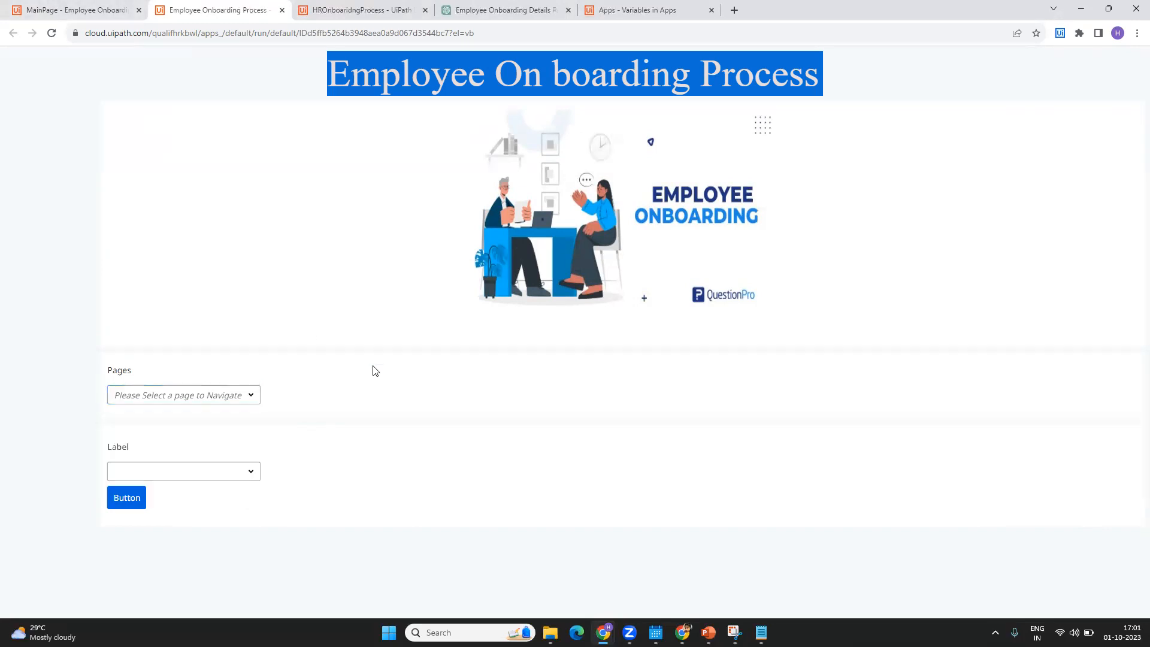
Switch to Data Service and create a new entity named HRDemoEntity
{"action": "left_click", "coordinate": [30, 5]}
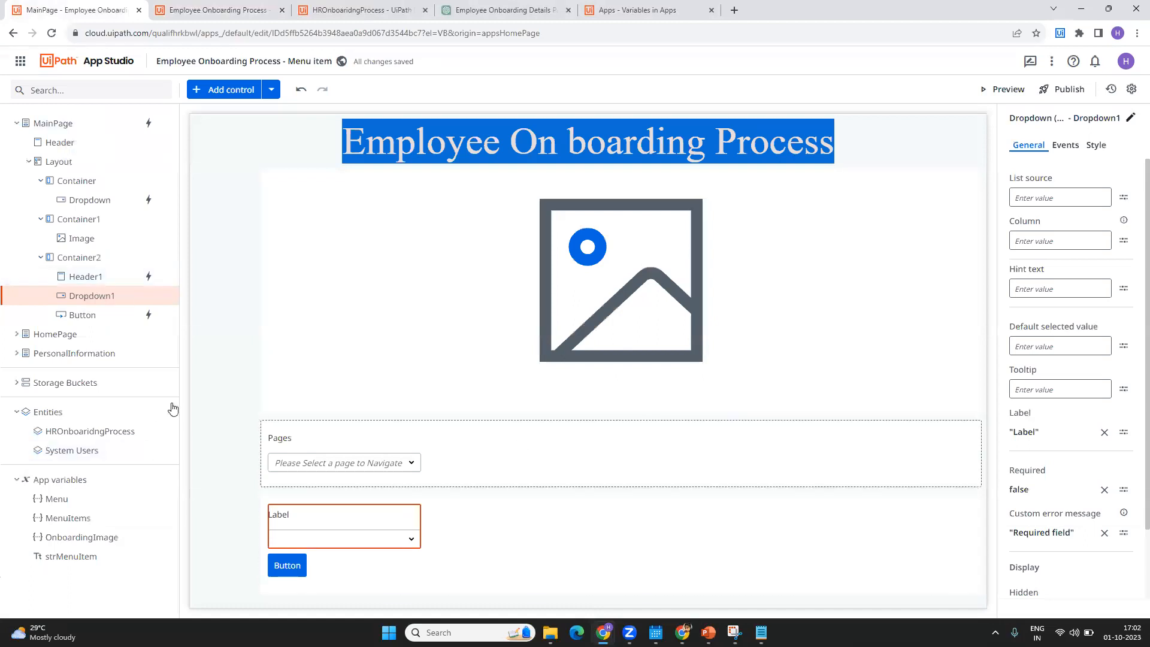
{"action": "left_click", "coordinate": [330, 5]}
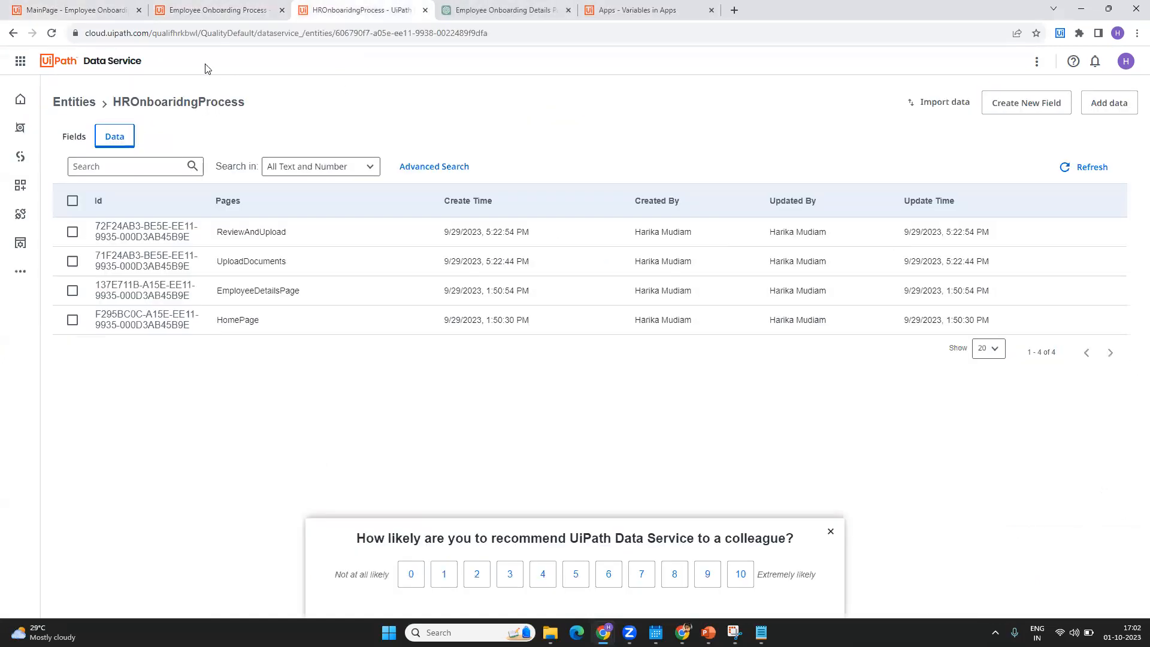
{"action": "left_click", "coordinate": [20, 61]}
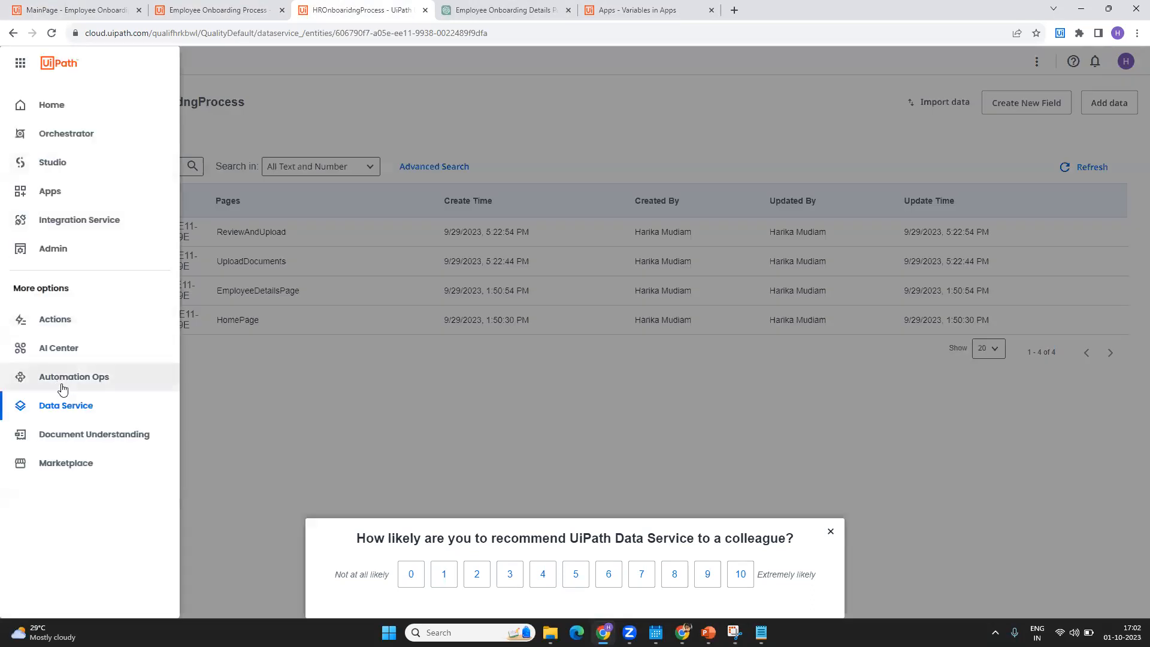
{"action": "left_click", "coordinate": [70, 407]}
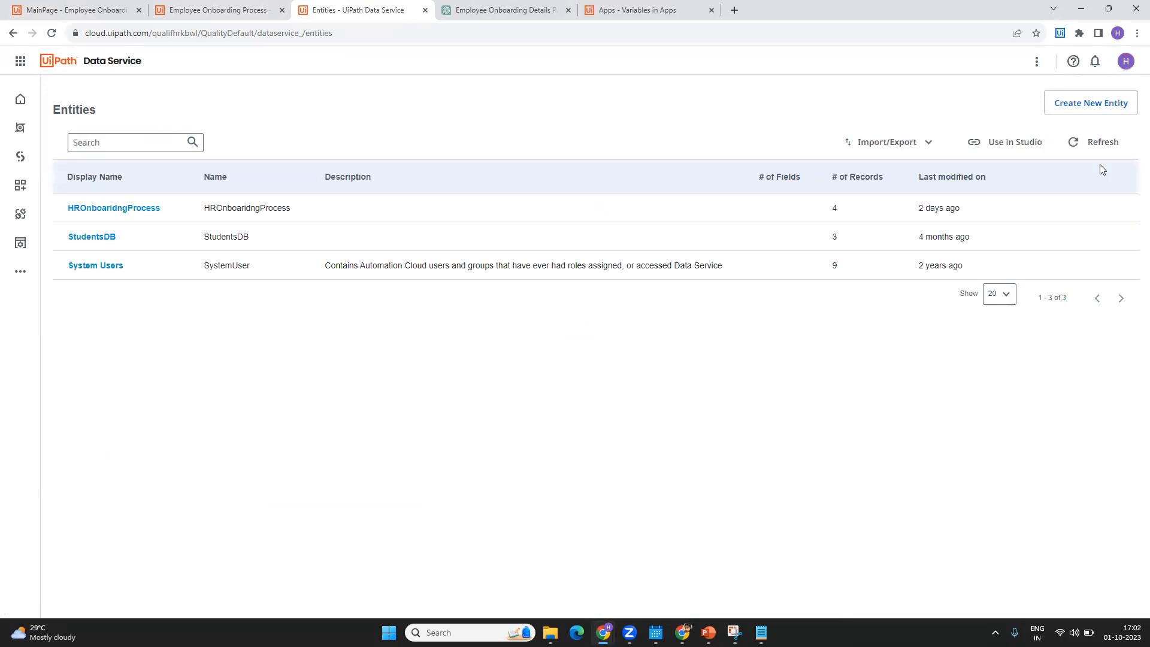
{"action": "left_click", "coordinate": [1077, 113]}
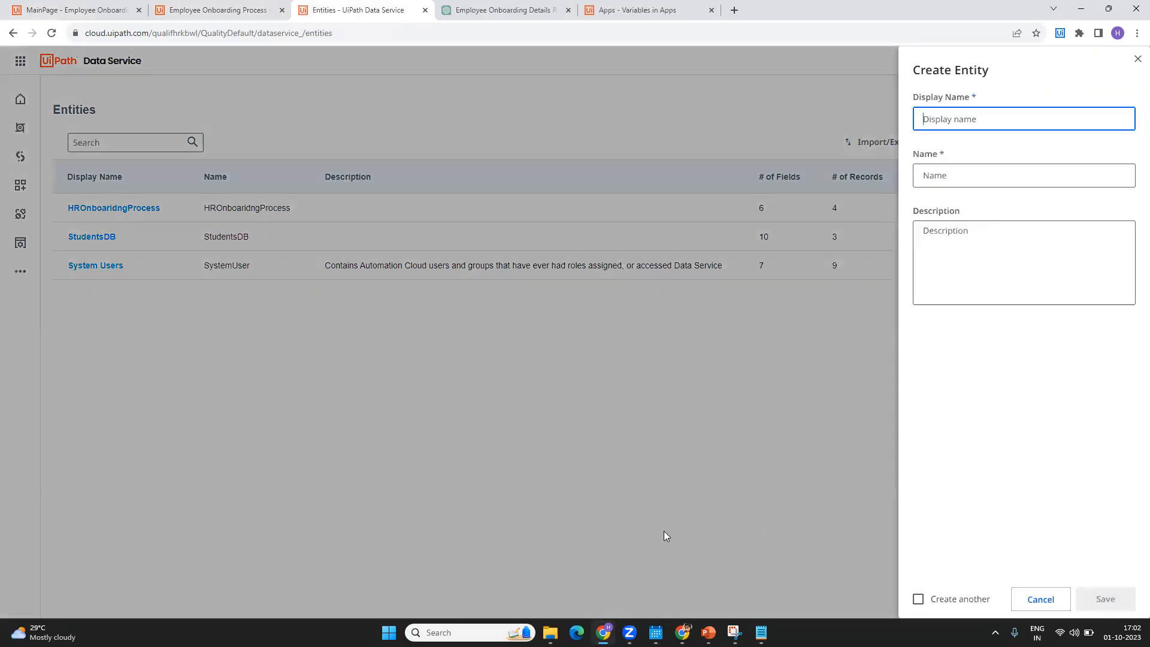
{"action": "type", "text": "HRDemoEntity"}
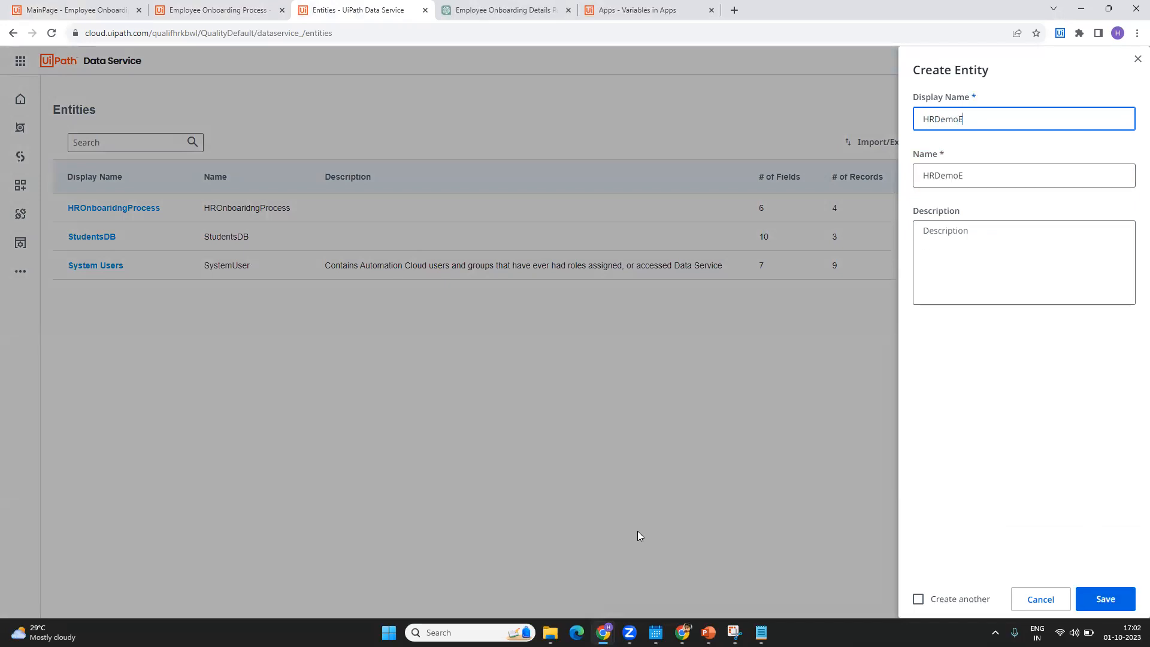
{"action": "left_click", "coordinate": [1118, 603]}
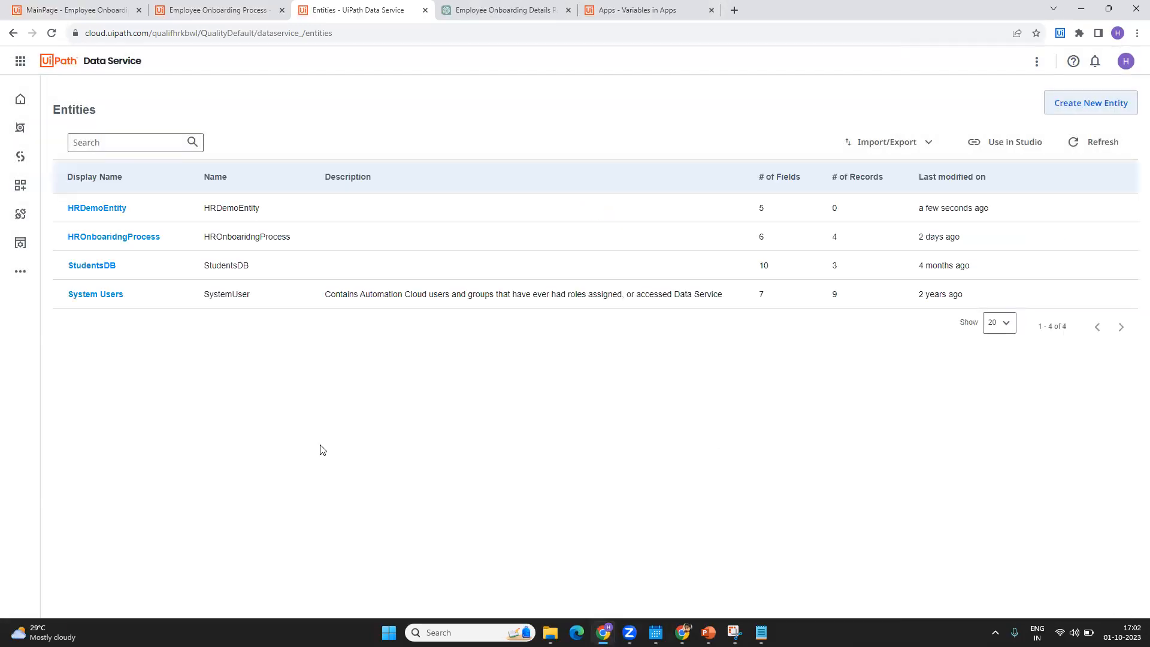
Create a text field named Pages in HRDemoEntity
{"action": "left_click", "coordinate": [108, 208]}
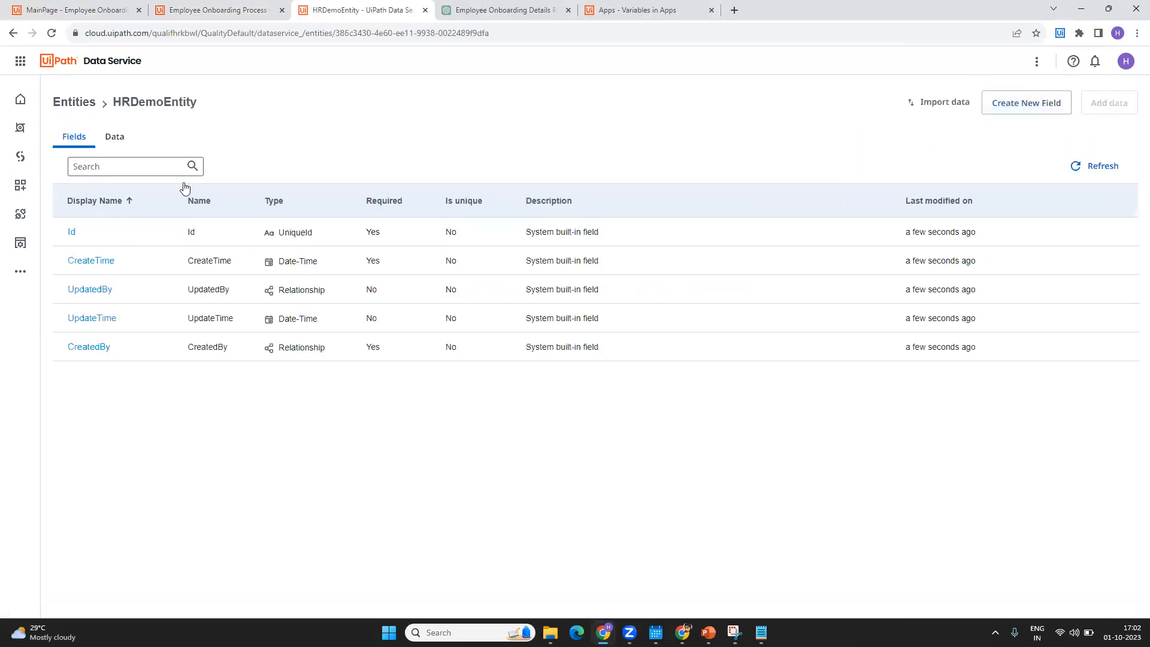
{"action": "left_click", "coordinate": [1029, 102]}
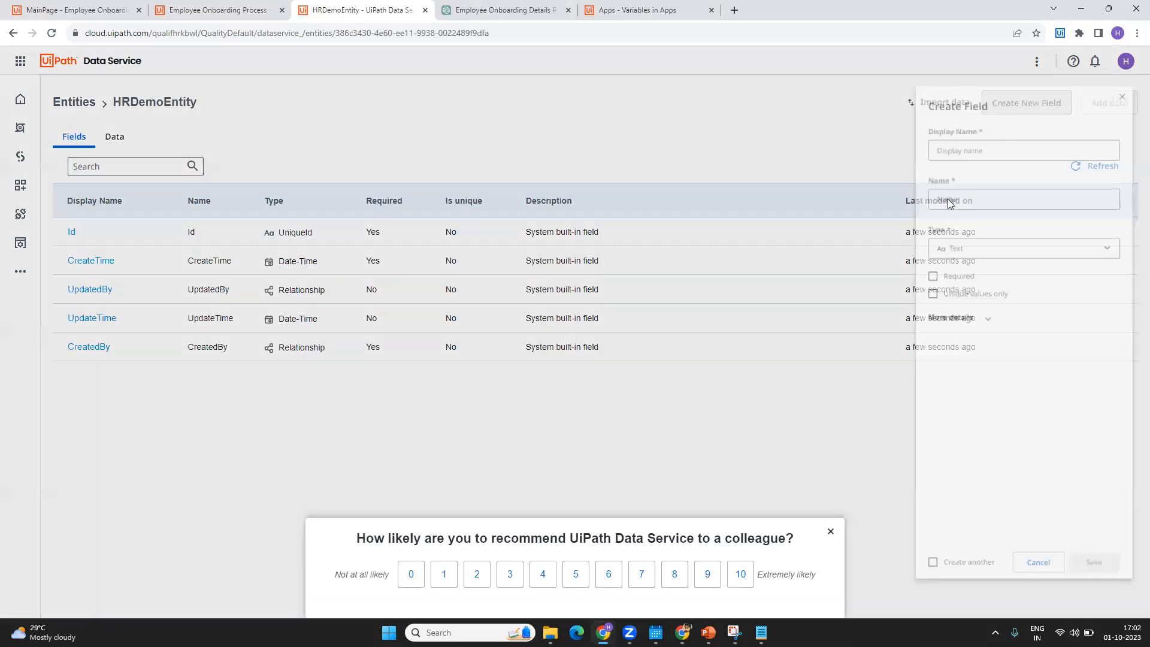
{"action": "left_click", "coordinate": [953, 115]}
{"action": "type", "text": "Pages"}
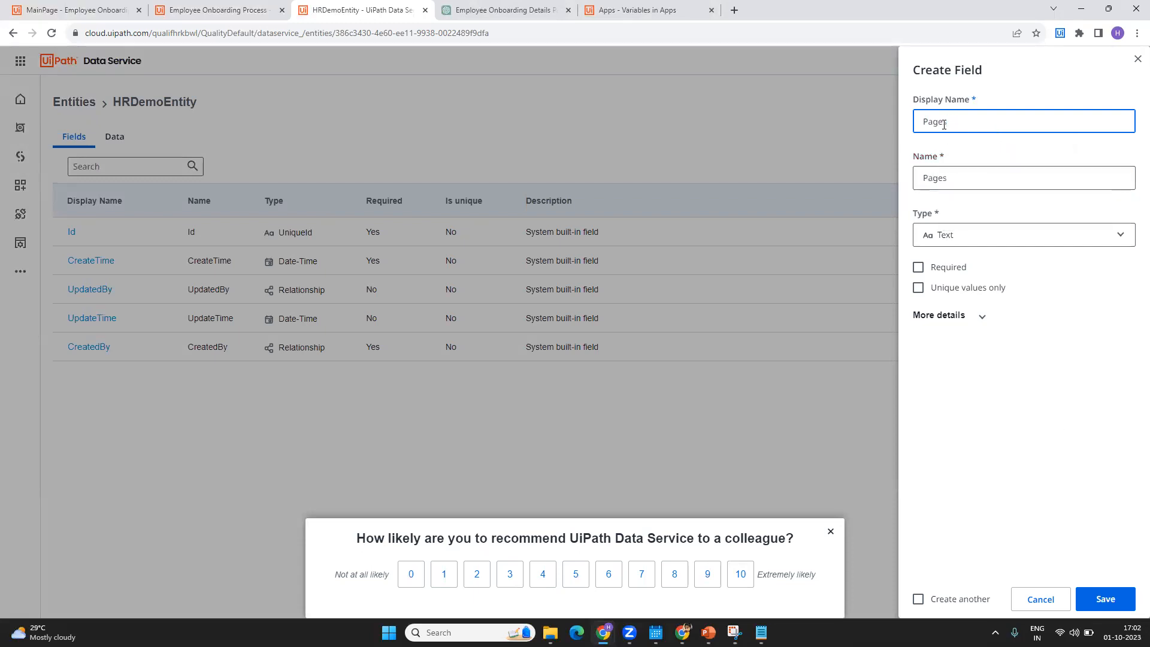
{"action": "left_click_drag", "start_coordinate": [951, 122], "coordinate": [891, 127]}
{"action": "left_click", "coordinate": [931, 122]}
{"action": "left_click", "coordinate": [1116, 599]}
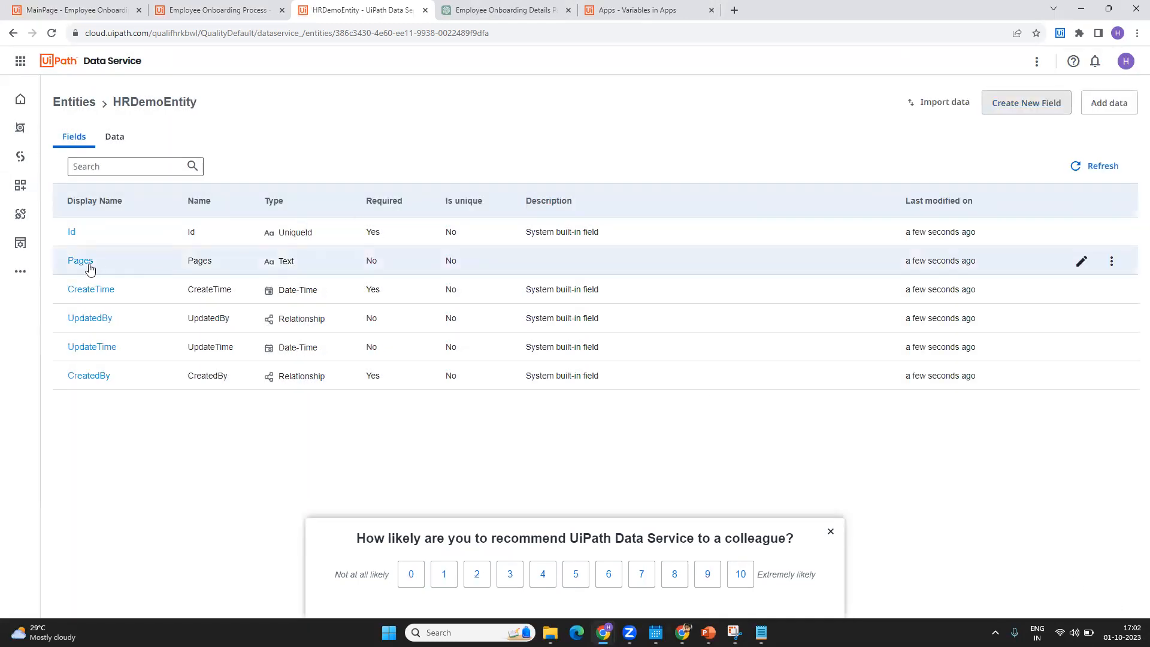
{"action": "left_click", "coordinate": [1103, 101]}
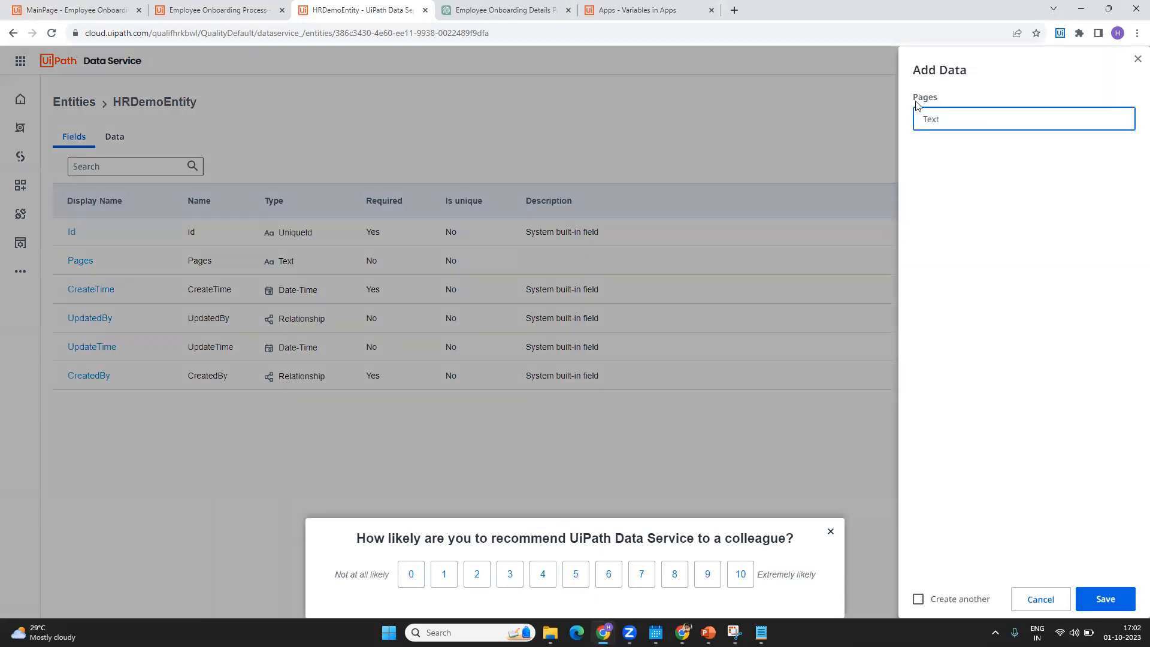
{"action": "left_click", "coordinate": [942, 226]}
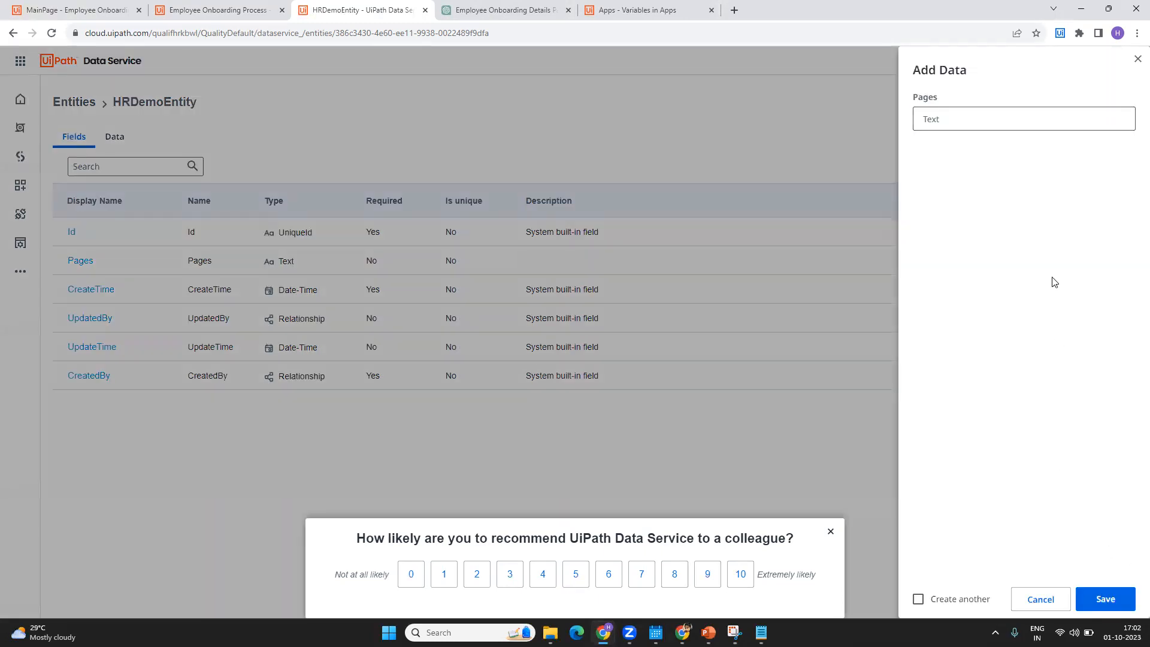
{"action": "left_click", "coordinate": [1033, 598]}
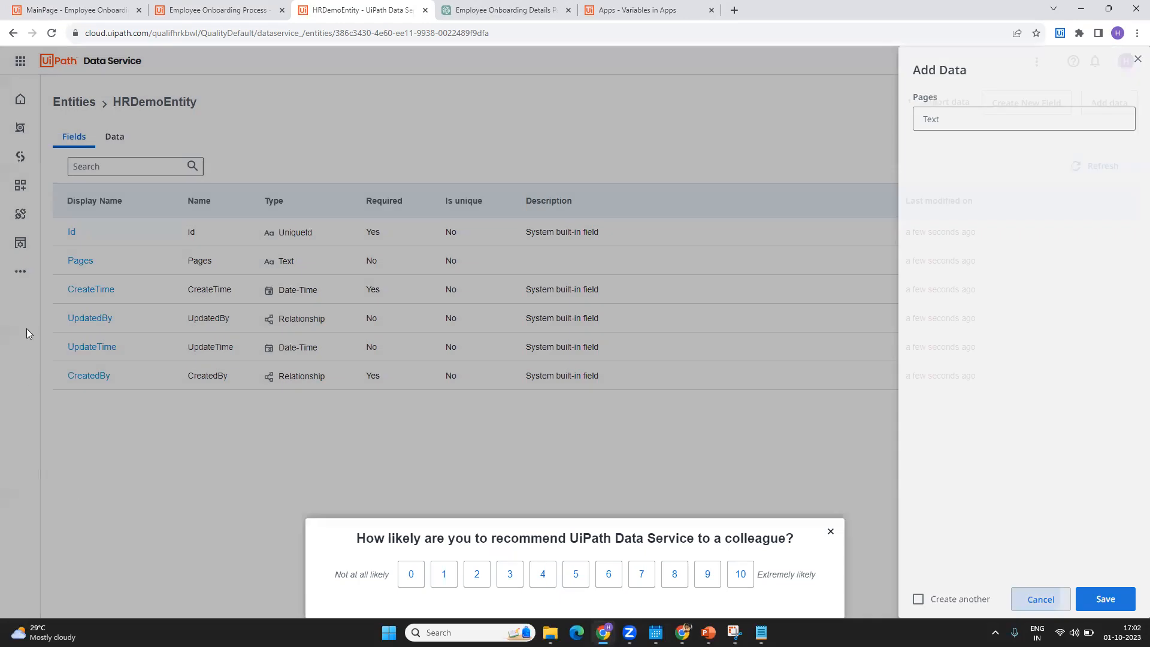
Examine the system built-in fields of HRDemoEntity, from Id and CreateTime through to CreatedBy
{"action": "left_click_drag", "start_coordinate": [69, 236], "coordinate": [97, 237]}
{"action": "left_click_drag", "start_coordinate": [66, 290], "coordinate": [151, 295]}
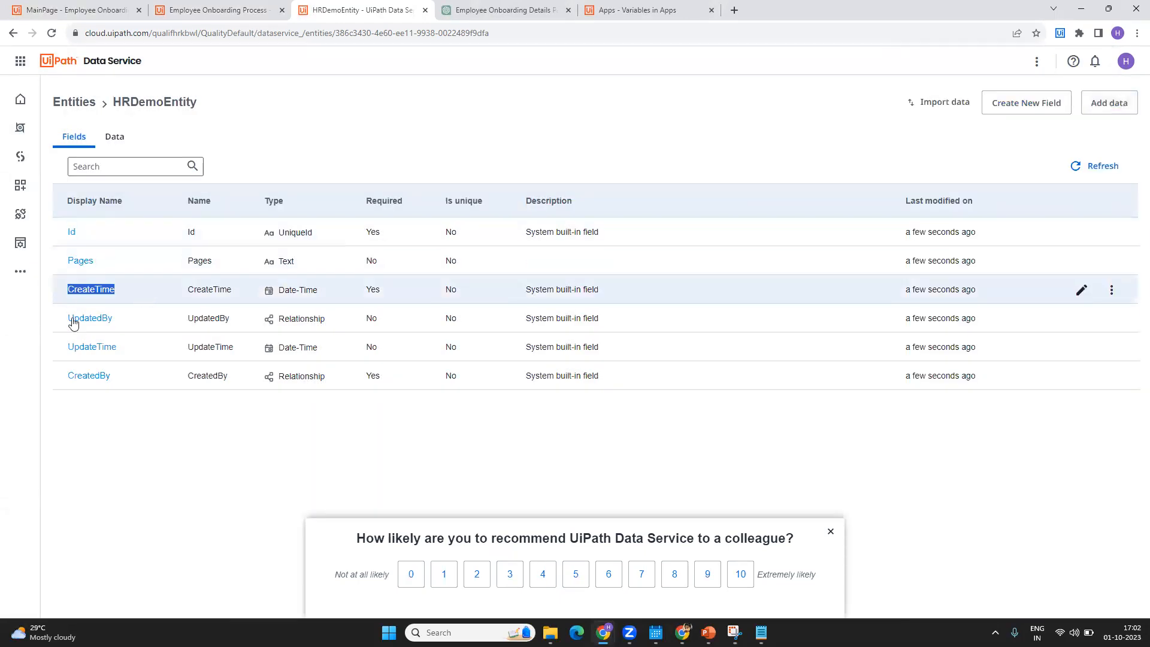
{"action": "left_click_drag", "start_coordinate": [70, 320], "coordinate": [144, 324]}
{"action": "left_click_drag", "start_coordinate": [70, 351], "coordinate": [159, 351]}
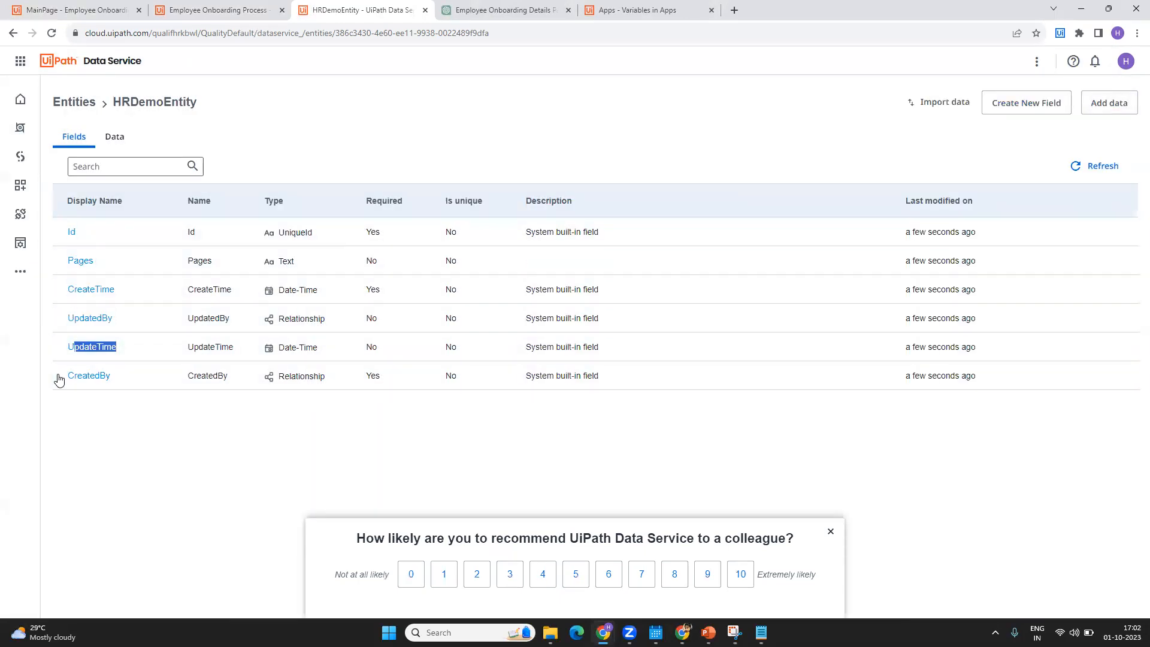
{"action": "left_click_drag", "start_coordinate": [55, 379], "coordinate": [151, 389]}
{"action": "left_click", "coordinate": [165, 451]}
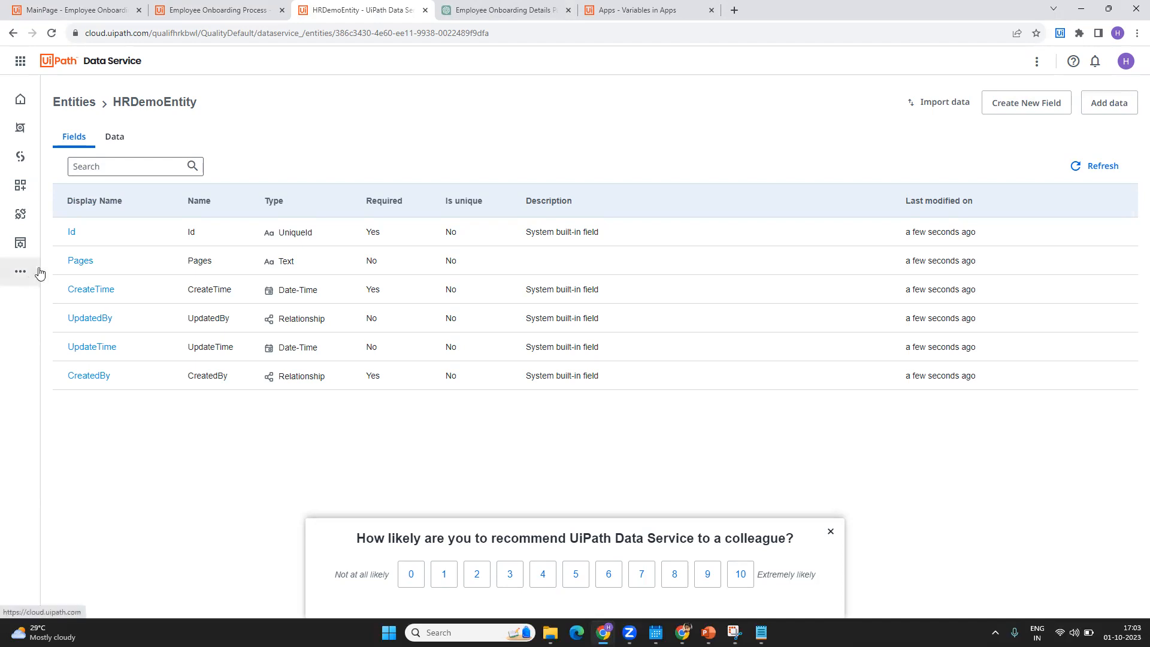
{"action": "double_click", "coordinate": [131, 271]}
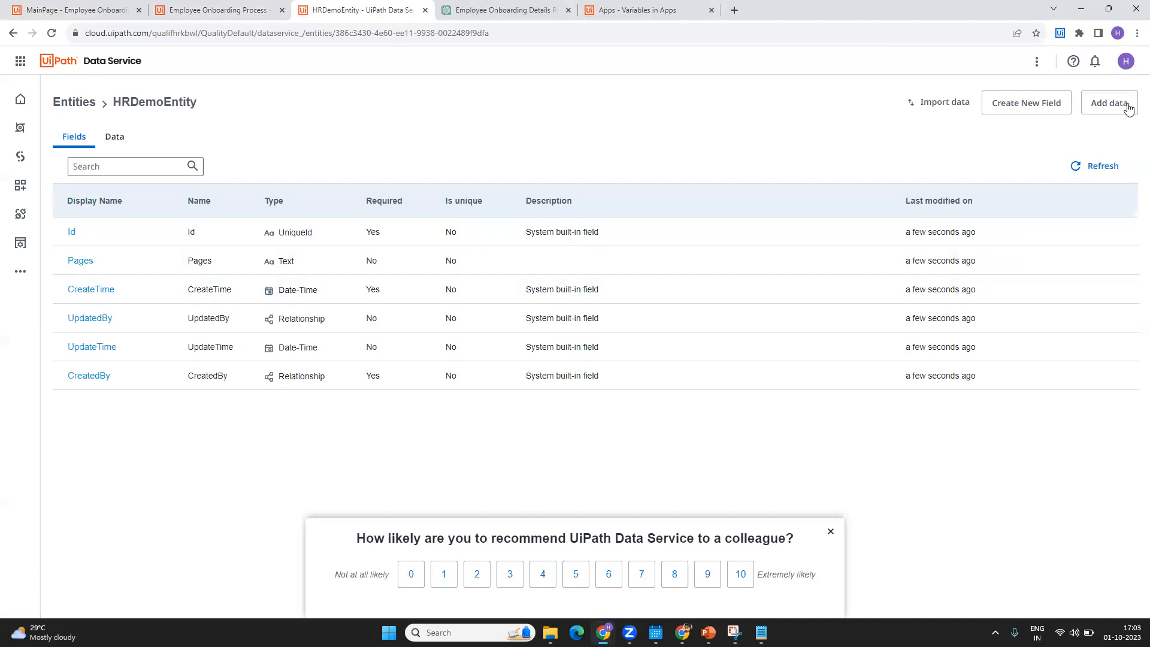
Add two records to HRDemoEntity with the Pages values HomePage and EmployeeDetailsPage
{"action": "left_click", "coordinate": [1110, 103]}
{"action": "left_click", "coordinate": [956, 120]}
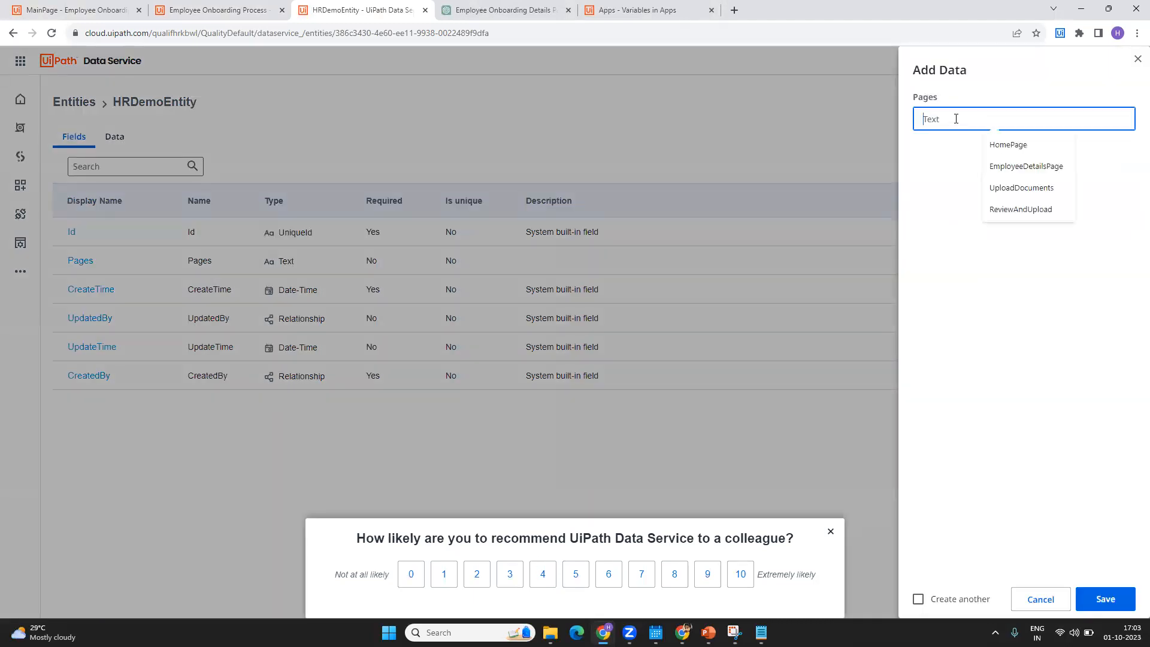
{"action": "left_click", "coordinate": [995, 147]}
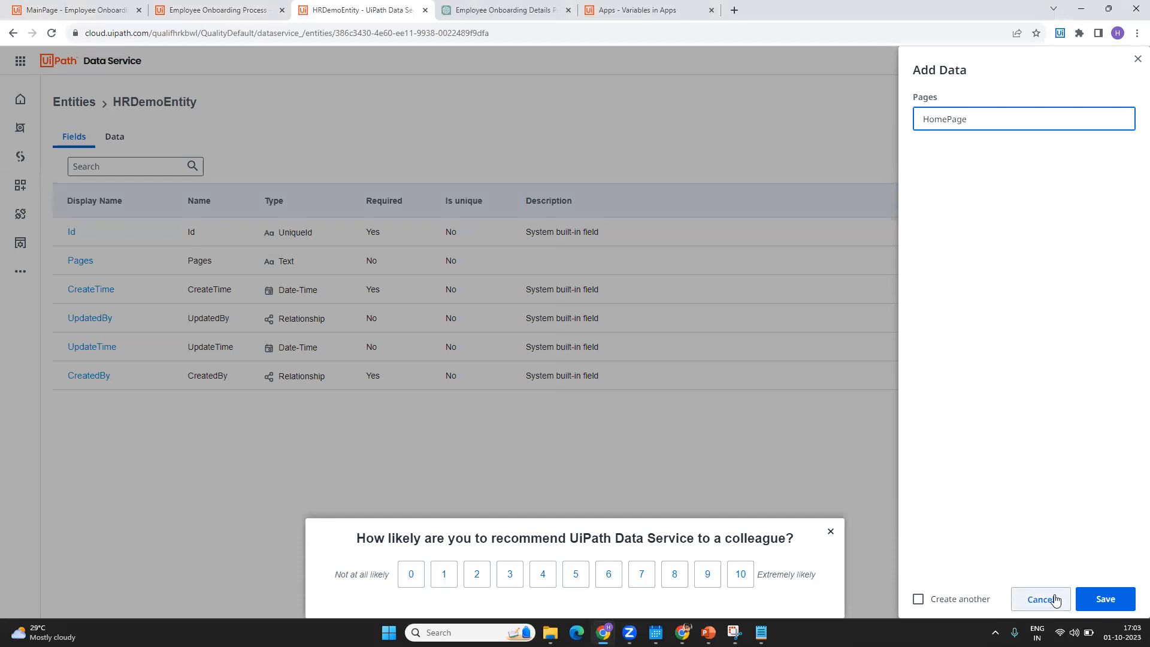
{"action": "left_click", "coordinate": [1095, 596]}
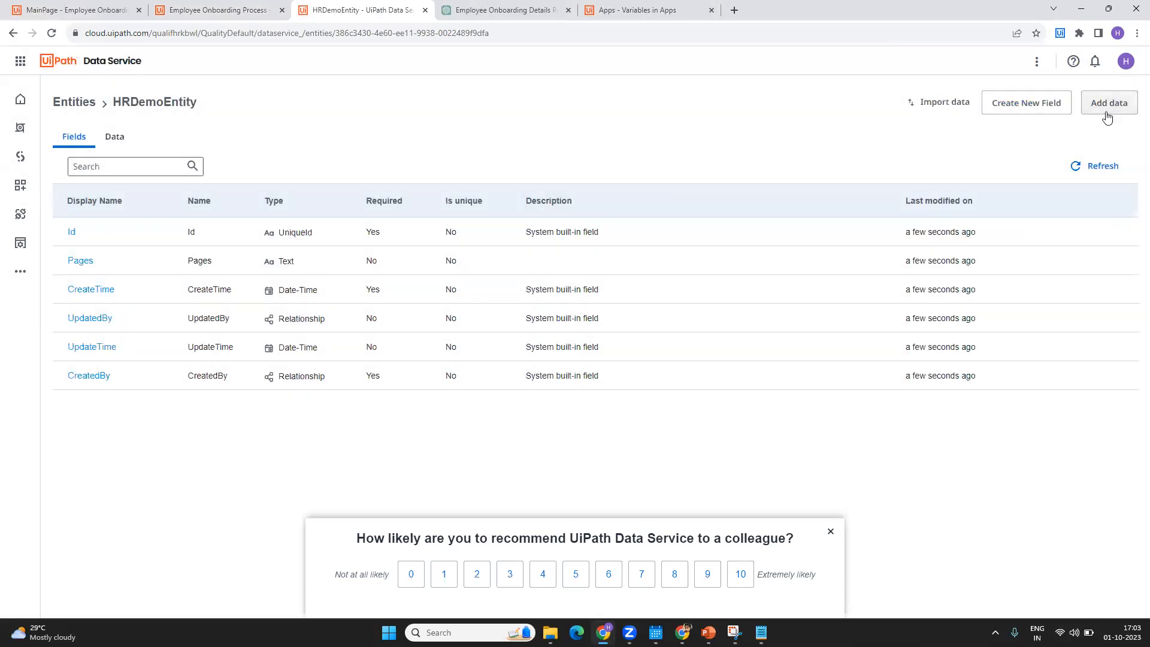
{"action": "left_click", "coordinate": [1109, 103]}
{"action": "left_click", "coordinate": [1005, 121]}
{"action": "left_click", "coordinate": [1022, 164]}
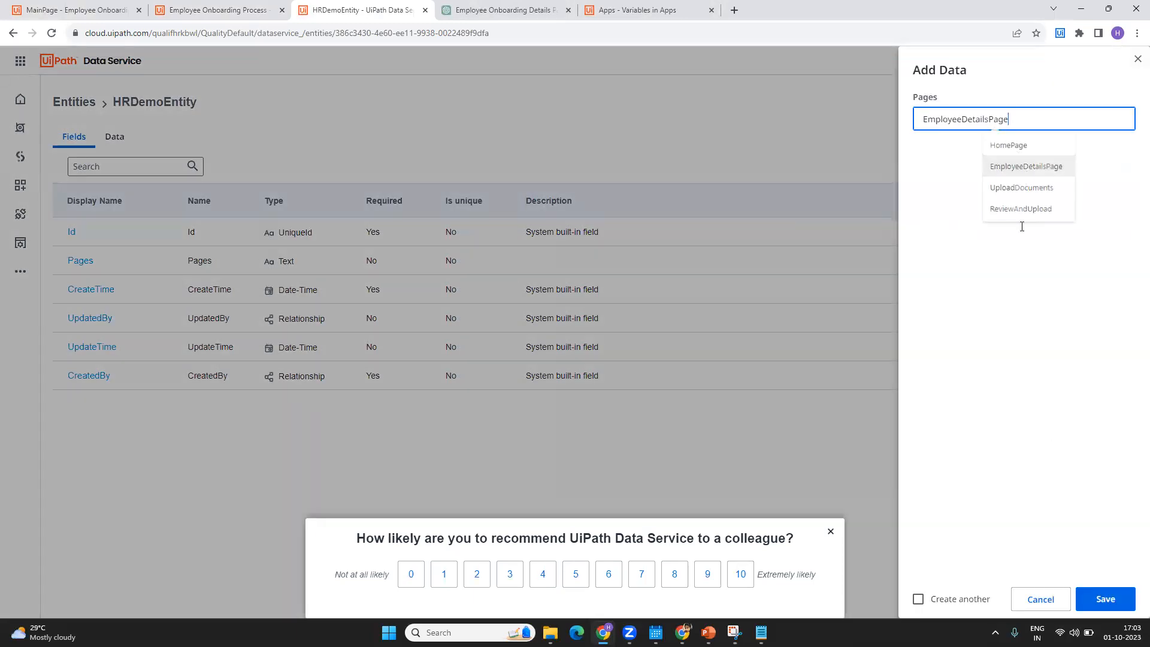
{"action": "left_click", "coordinate": [1102, 599]}
Add records with the Pages values UploadDocuments and ReviewAndUpload to HRDemoEntity, and check the entity's stored data
{"action": "left_click", "coordinate": [1109, 103]}
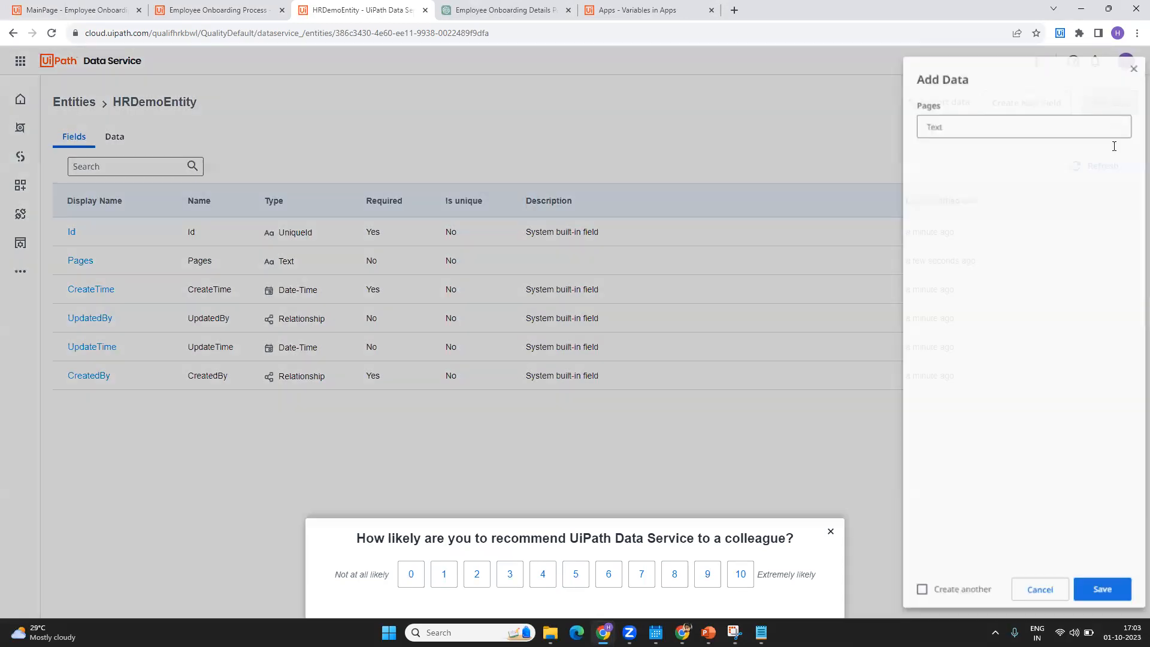
{"action": "left_click", "coordinate": [998, 117]}
{"action": "left_click", "coordinate": [1026, 184]}
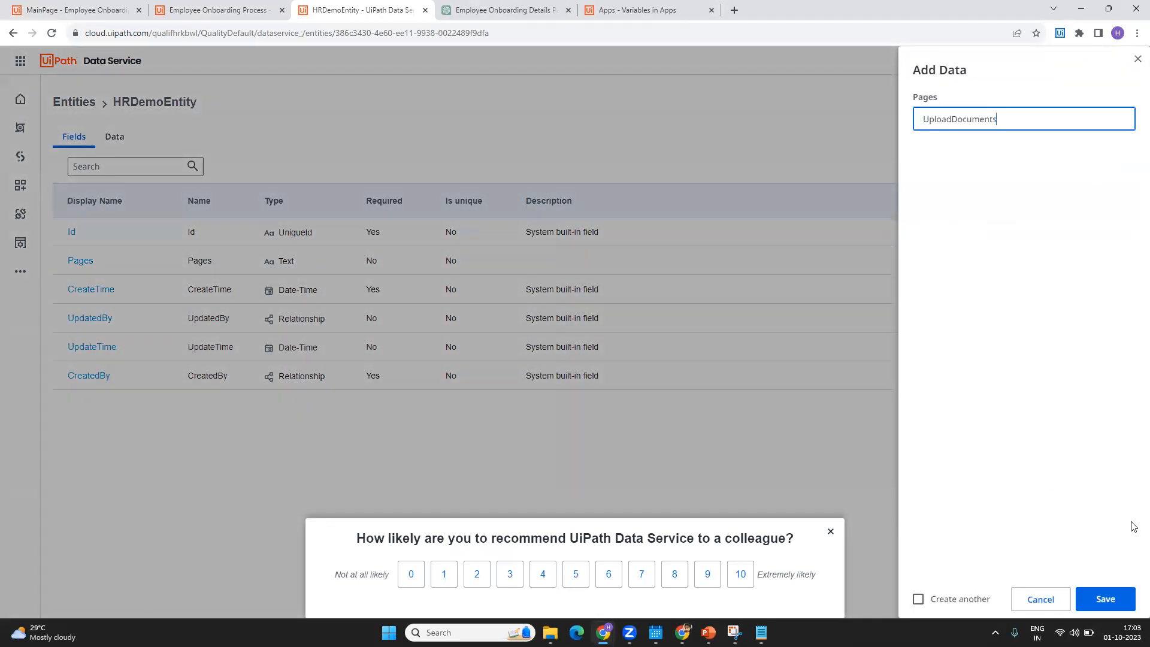
{"action": "left_click", "coordinate": [1098, 599]}
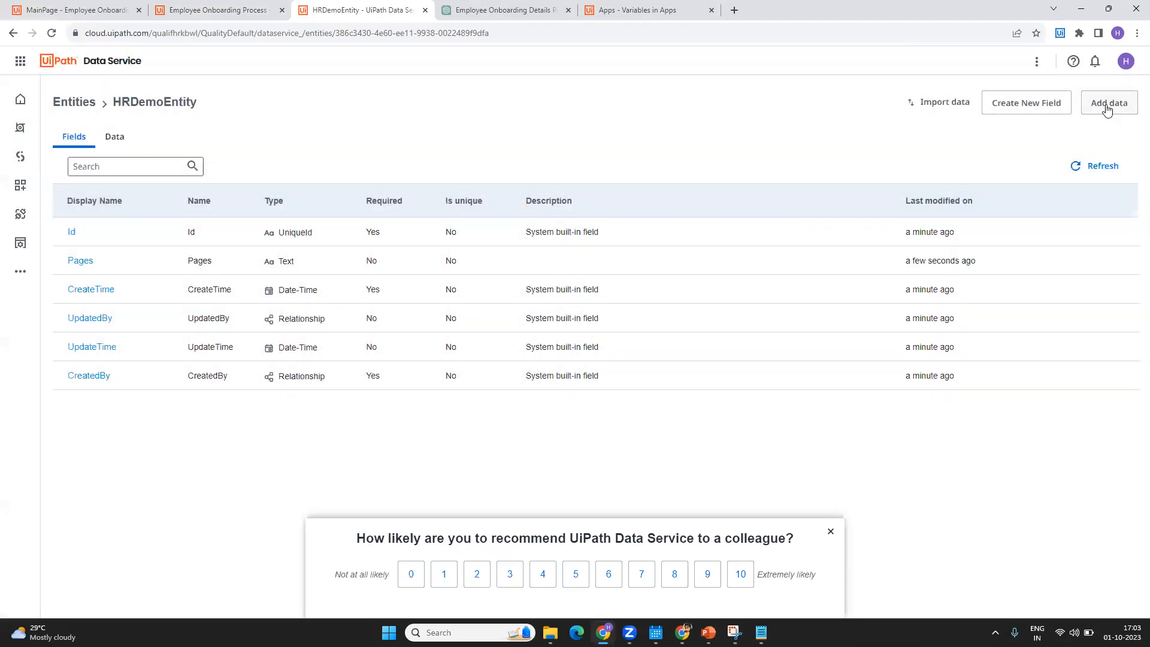
{"action": "left_click", "coordinate": [1109, 103]}
{"action": "left_click", "coordinate": [1040, 116]}
{"action": "left_click", "coordinate": [1048, 214]}
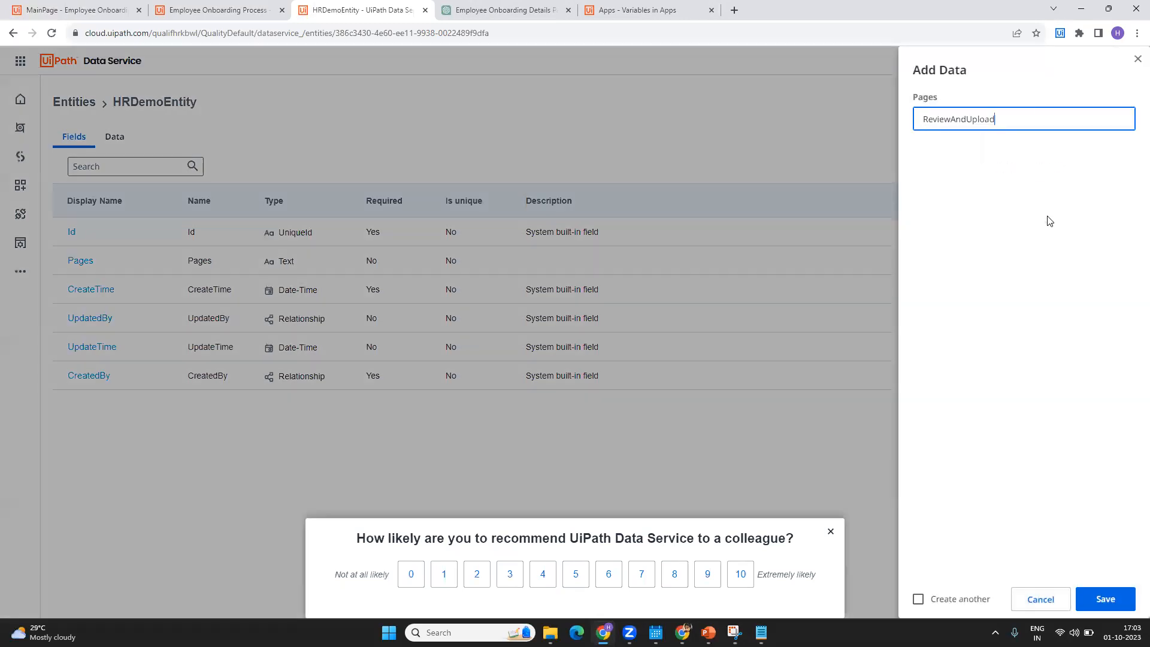
{"action": "left_click", "coordinate": [1101, 599]}
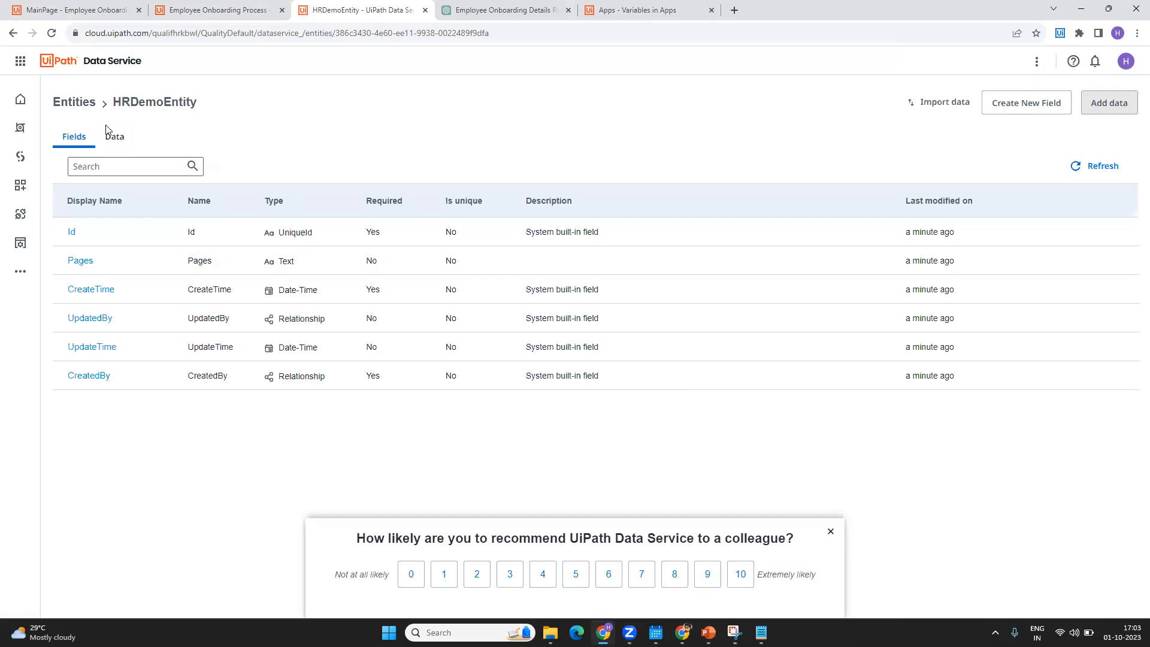
{"action": "left_click", "coordinate": [114, 139]}
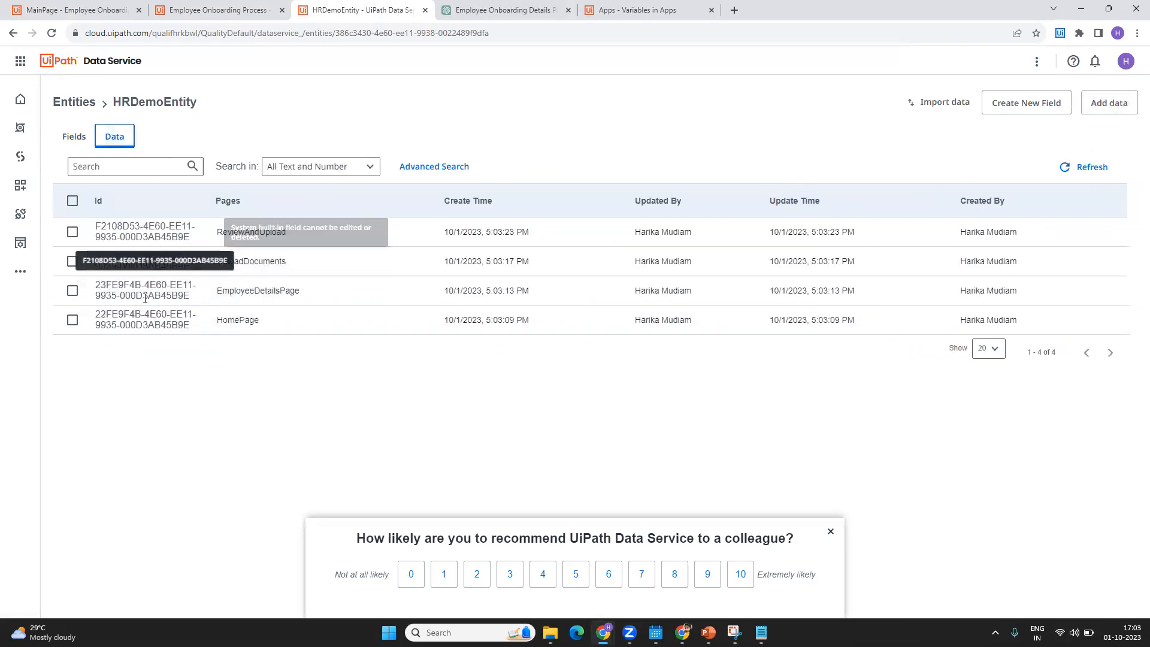
Add a record with the Pages value PolicyPage to HRDemoEntity
{"action": "left_click", "coordinate": [74, 137]}
{"action": "left_click", "coordinate": [1109, 102]}
{"action": "left_click", "coordinate": [1055, 119]}
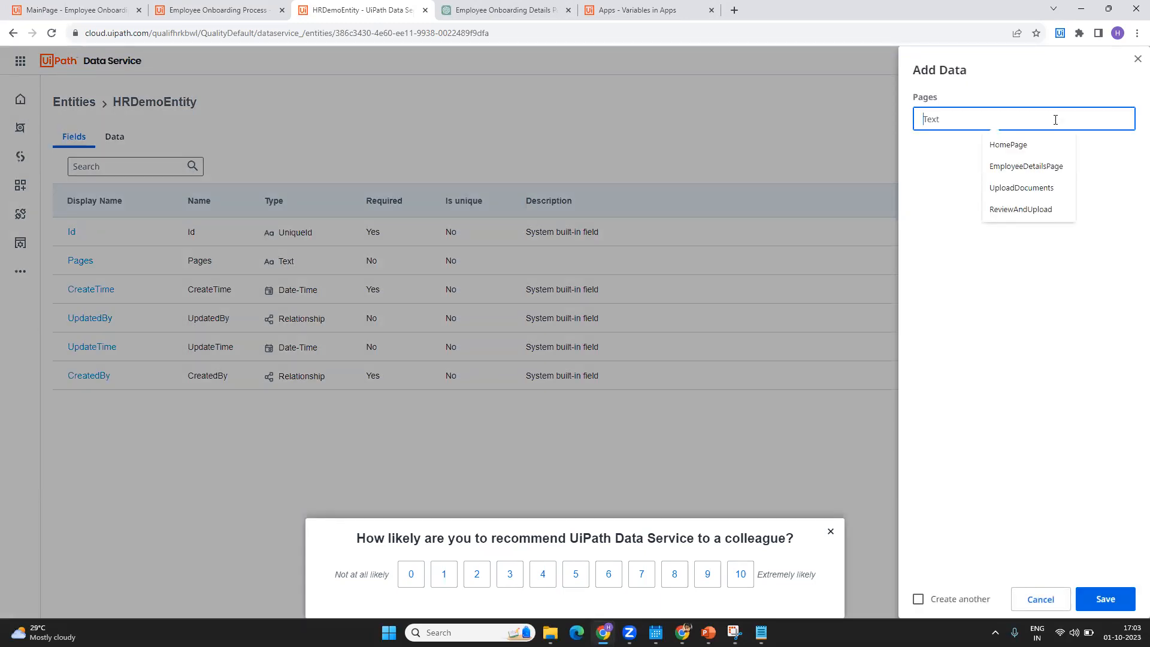
{"action": "type", "text": "Pol"}
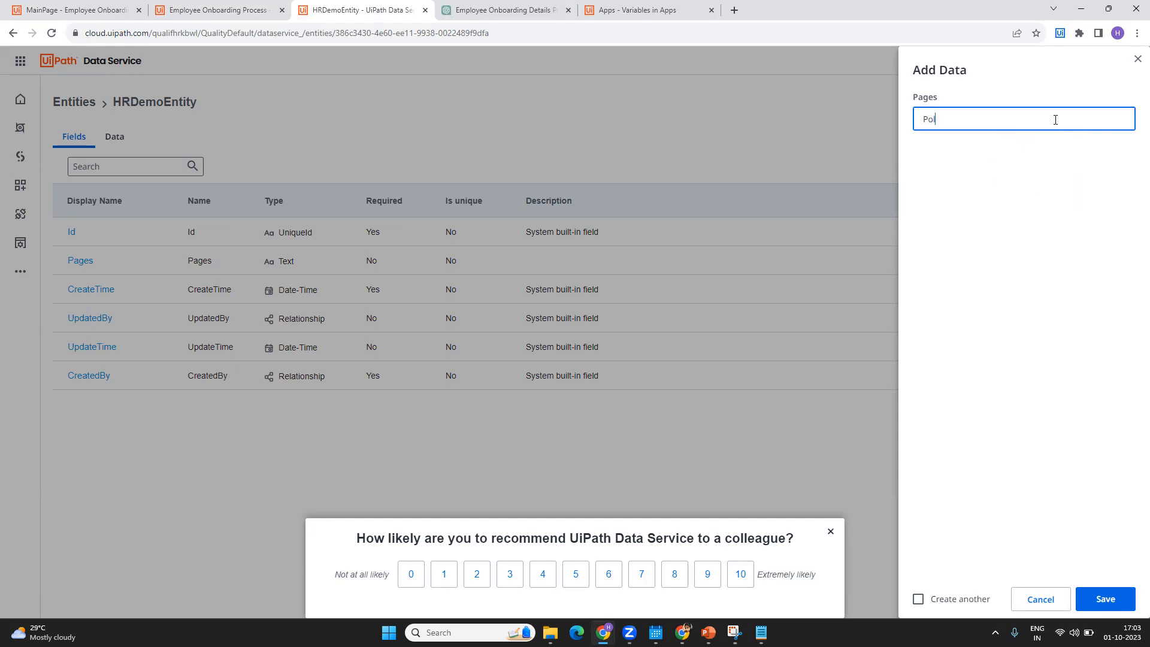
{"action": "type", "text": "icyPage"}
{"action": "left_click", "coordinate": [1104, 599]}
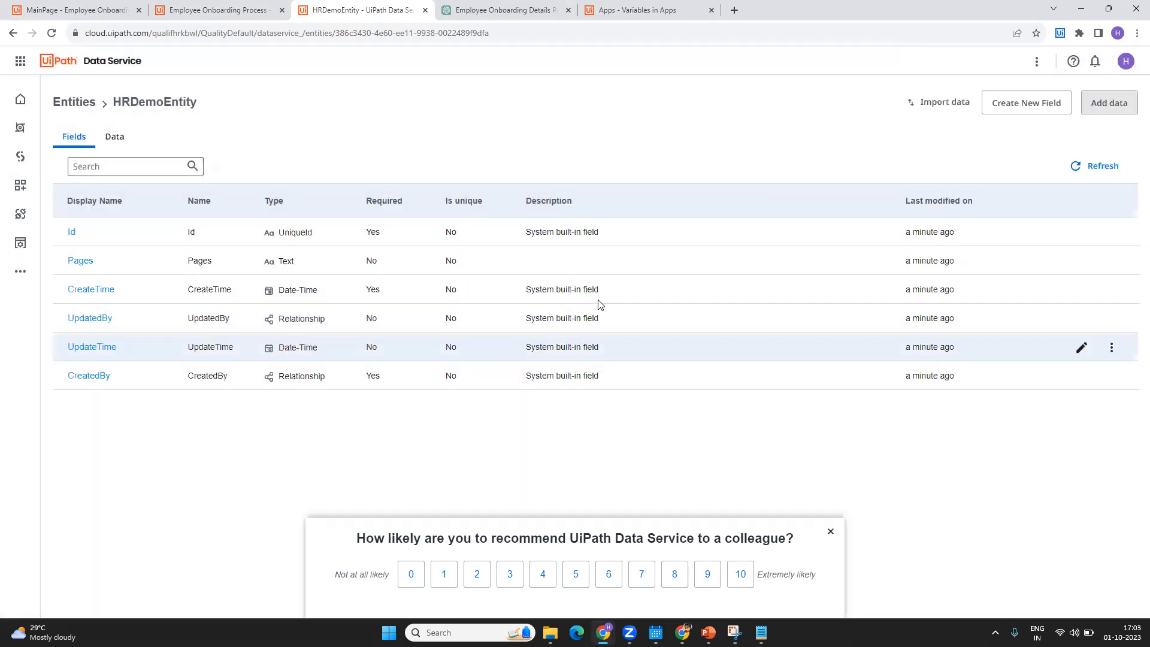
Review the Pages values of all records stored in HRDemoEntity
{"action": "left_click", "coordinate": [114, 137]}
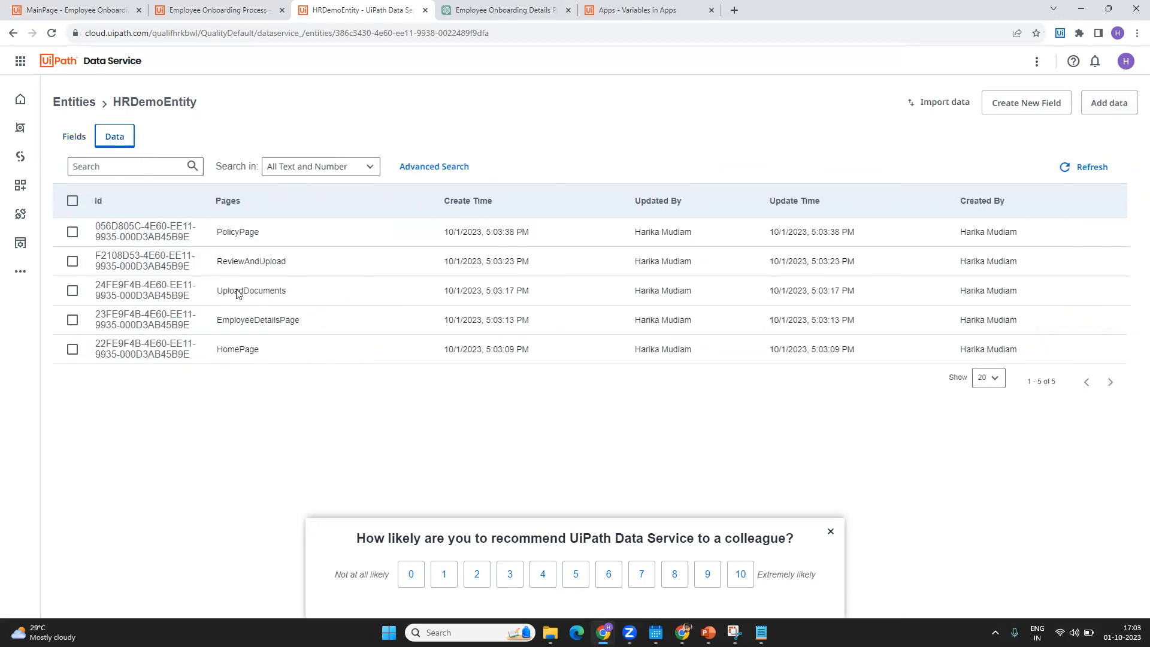
{"action": "left_click_drag", "start_coordinate": [313, 366], "coordinate": [232, 245]}
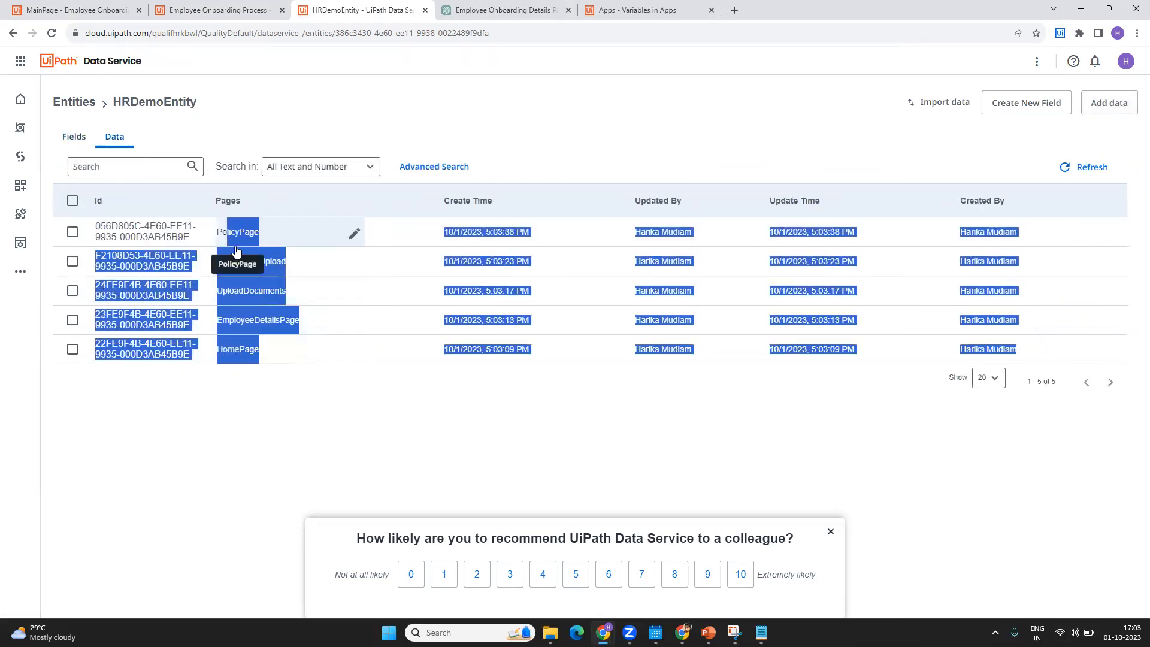
{"action": "left_click", "coordinate": [187, 207]}
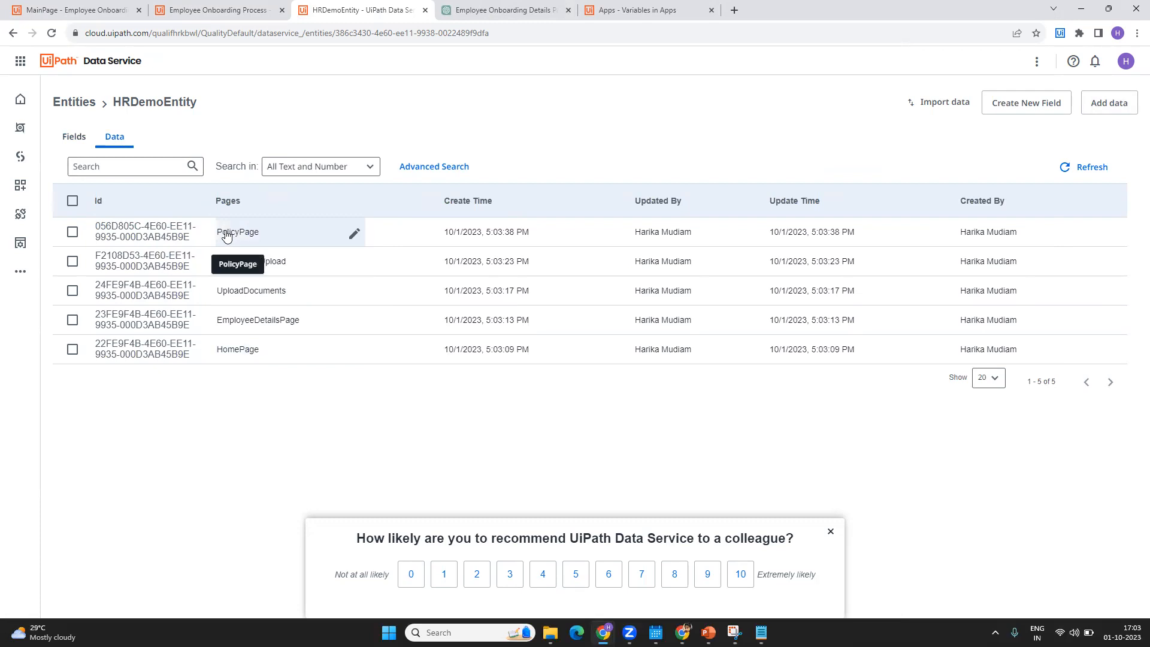
{"action": "left_click_drag", "start_coordinate": [219, 233], "coordinate": [266, 366]}
{"action": "left_click", "coordinate": [227, 439]}
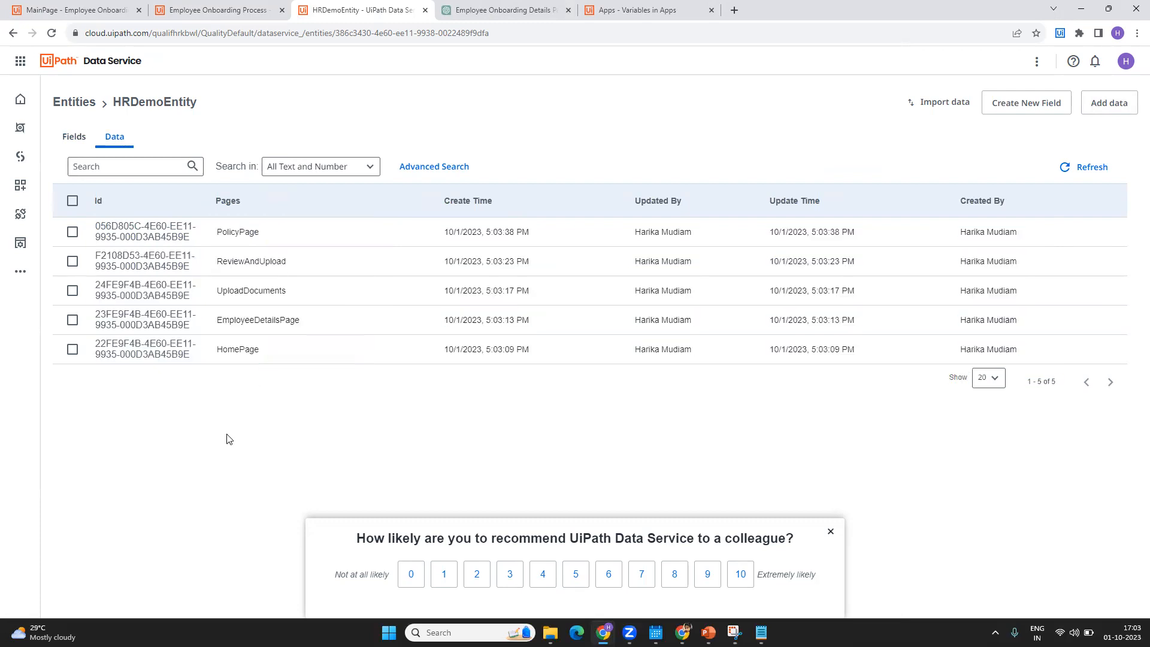
Switch to App Studio and add the HRDemoEntity entity from QualityDefault to the onboarding app
{"action": "left_click", "coordinate": [79, 11]}
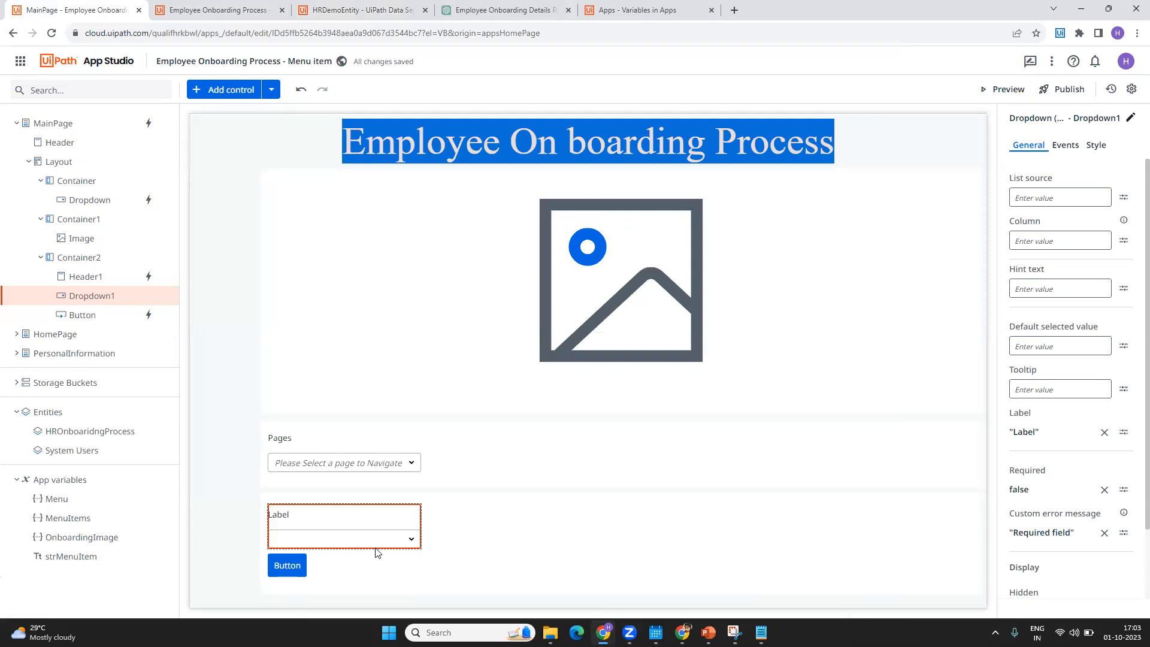
{"action": "left_click", "coordinate": [271, 89]}
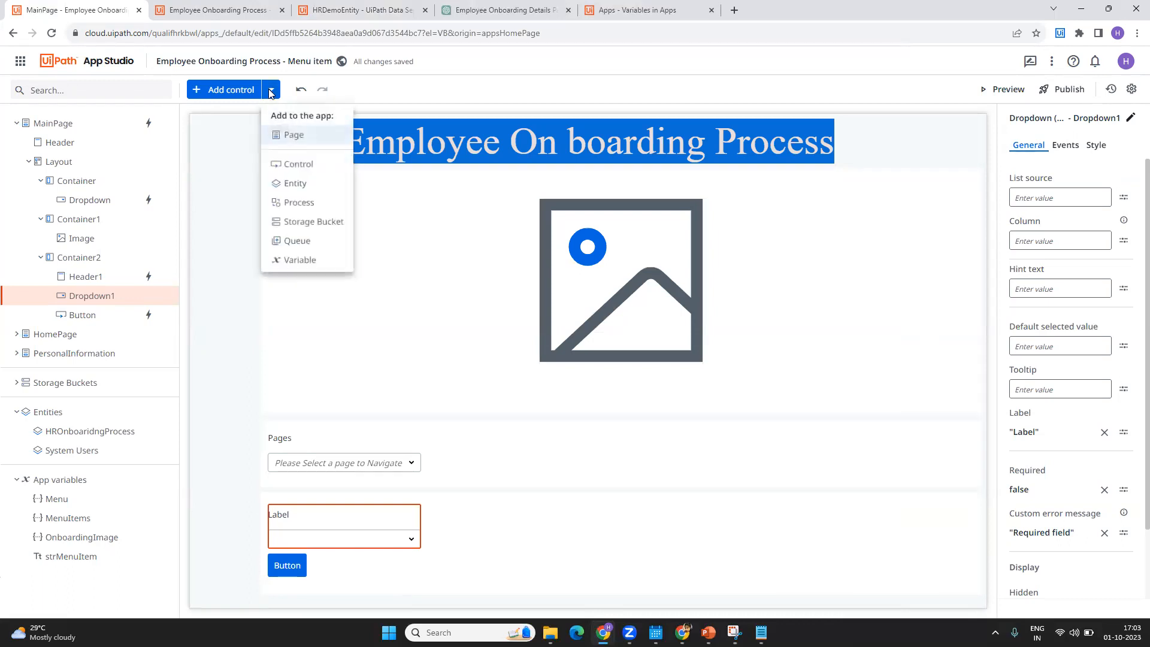
{"action": "left_click", "coordinate": [293, 191]}
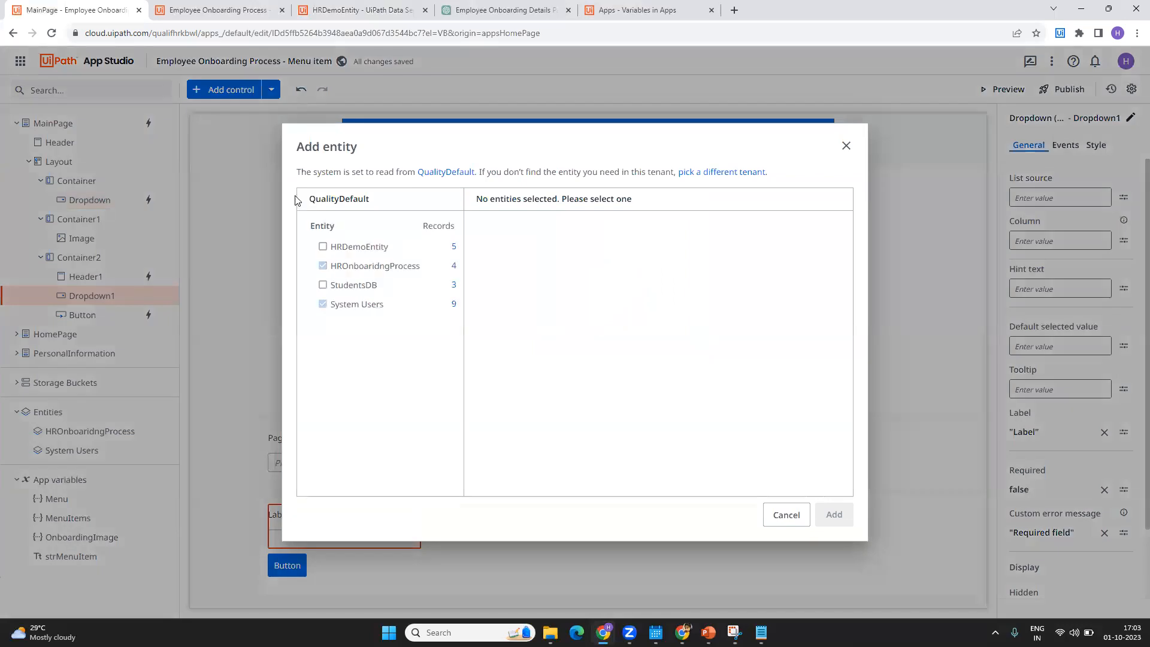
{"action": "left_click", "coordinate": [323, 248]}
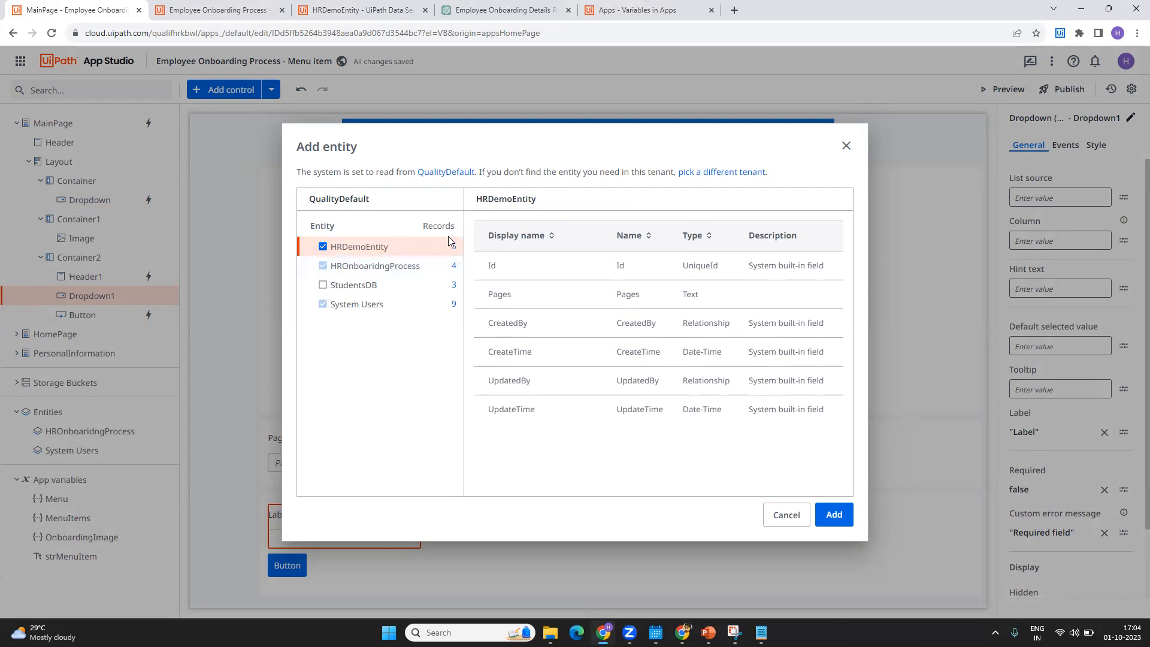
{"action": "left_click", "coordinate": [834, 515]}
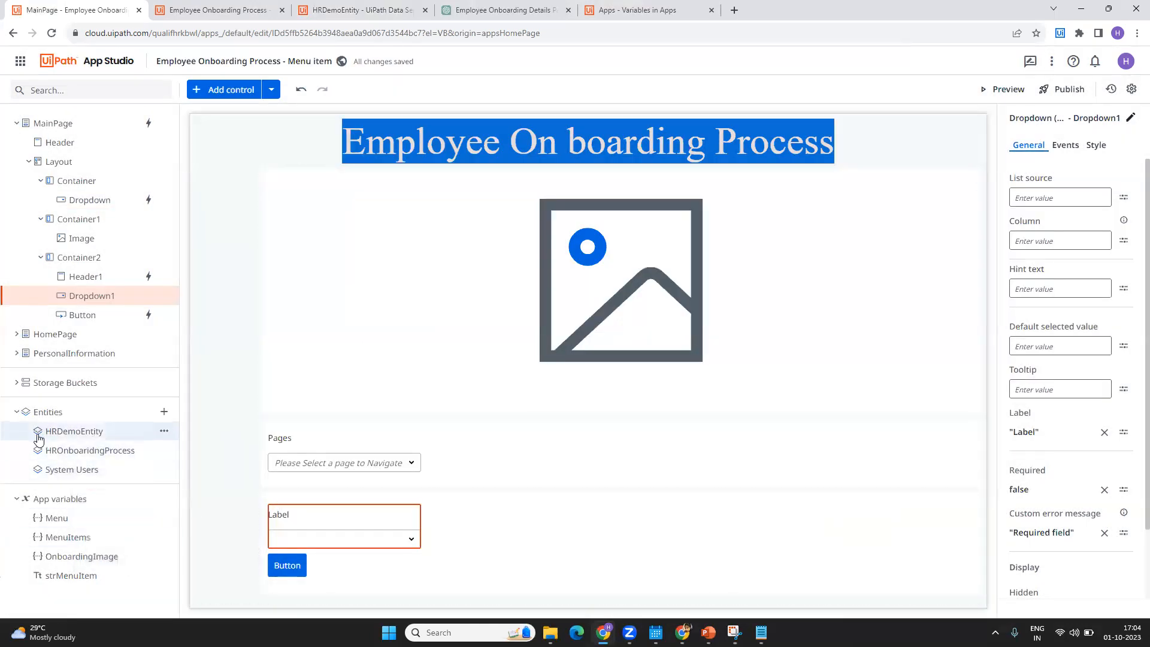
Review the fields and stored data of HRDemoEntity within the app
{"action": "left_click", "coordinate": [97, 434]}
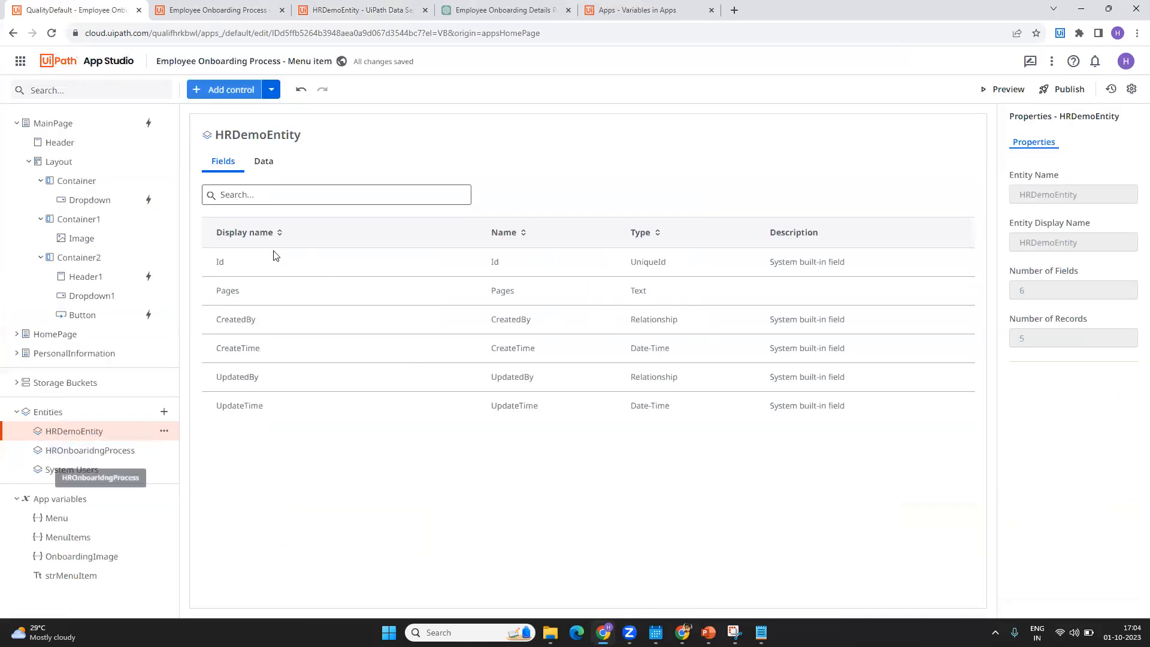
{"action": "left_click", "coordinate": [264, 161]}
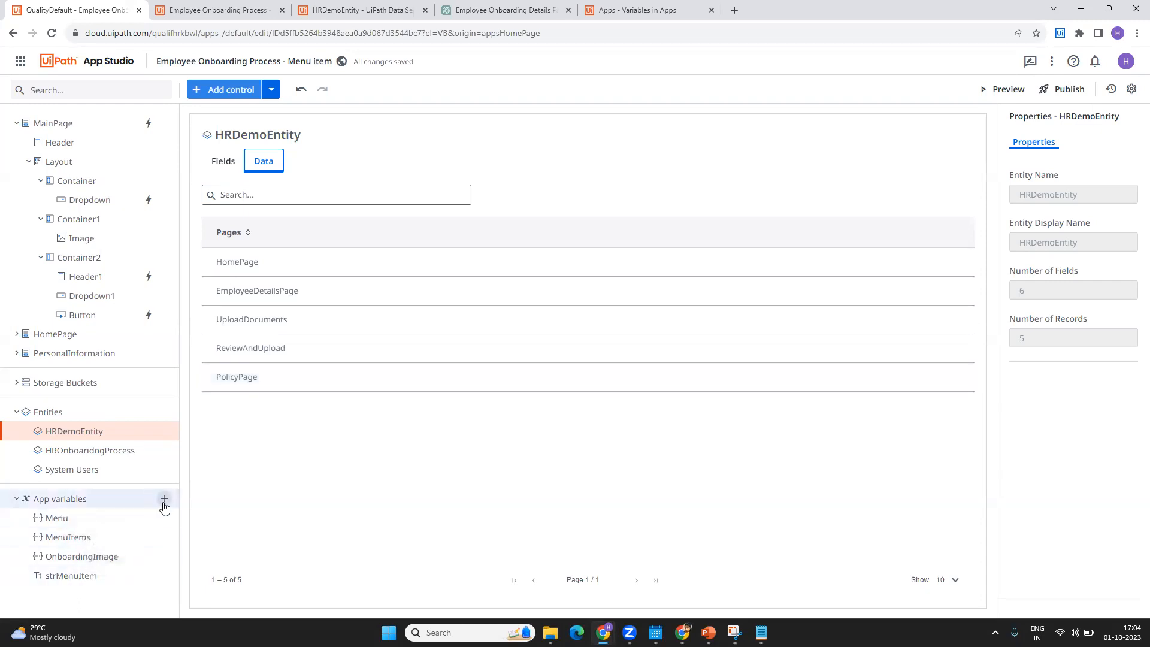
{"action": "left_click", "coordinate": [163, 499]}
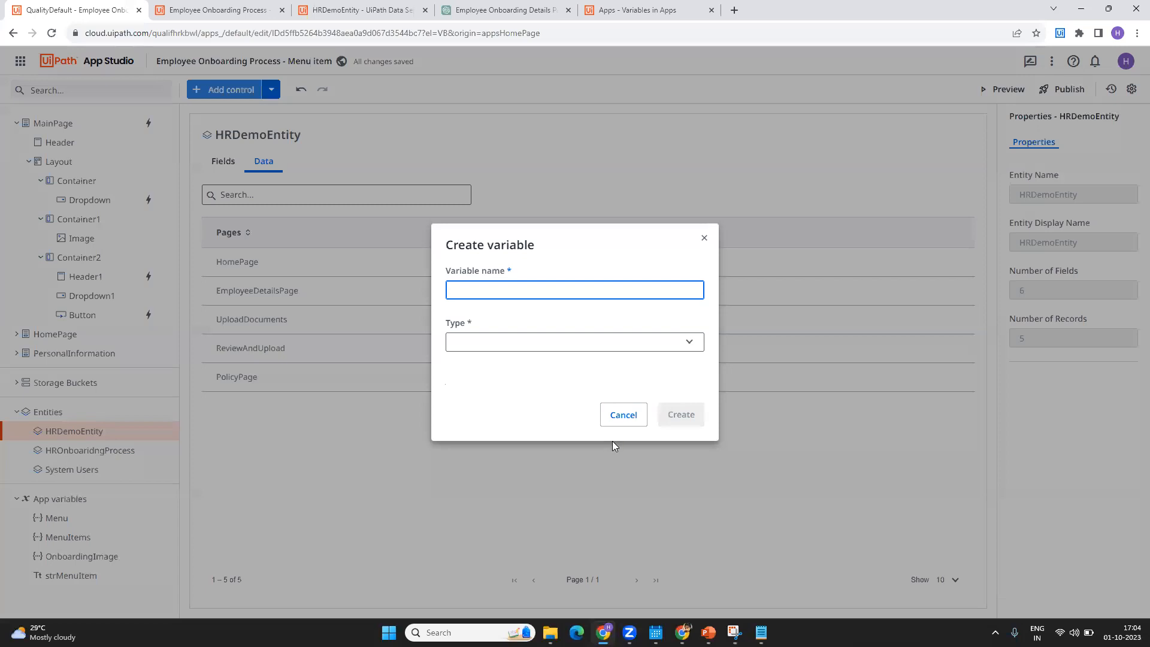
{"action": "left_click", "coordinate": [622, 415]}
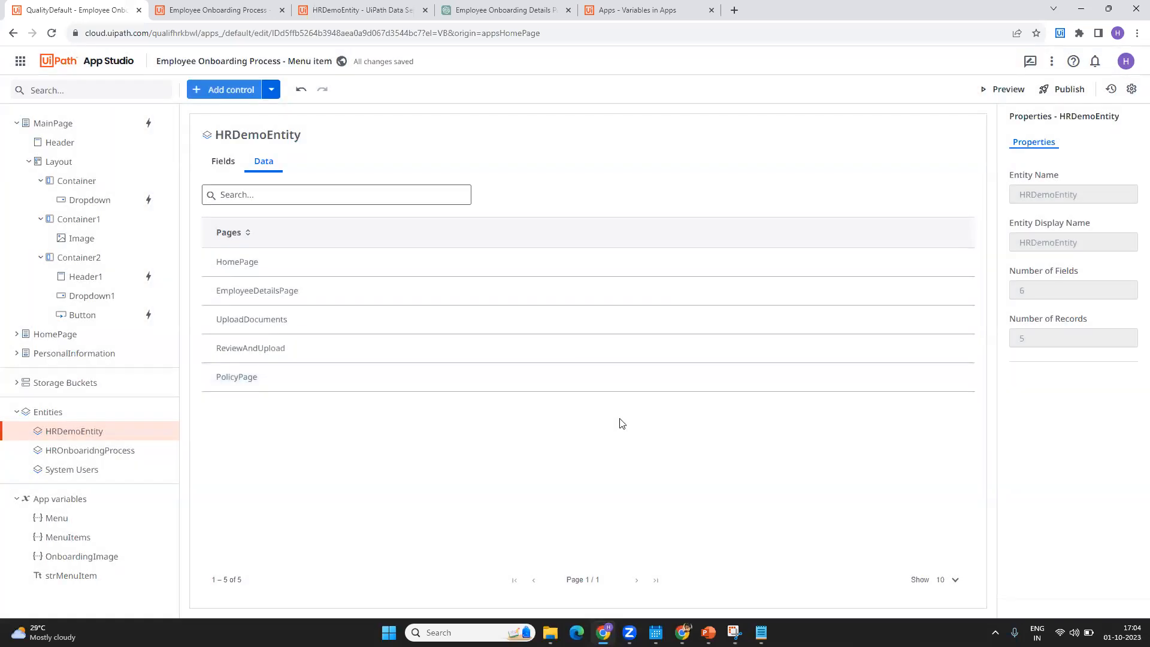
Open the expression editor for the list source of Dropdown1 in Container2
{"action": "left_click", "coordinate": [88, 206]}
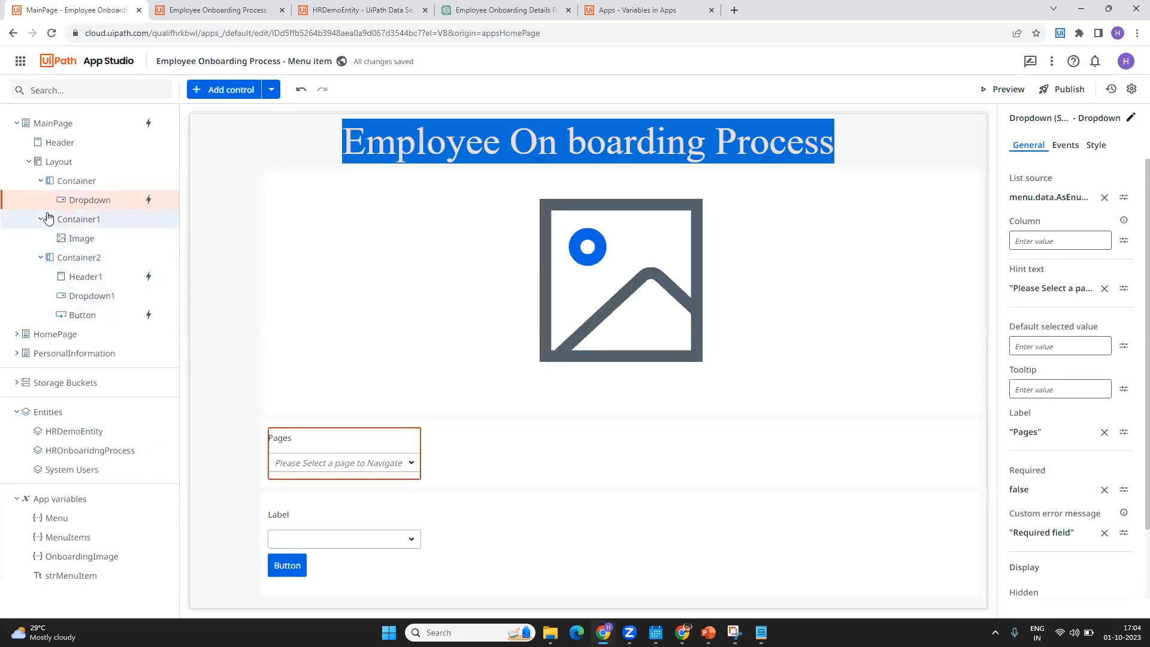
{"action": "left_click", "coordinate": [77, 297]}
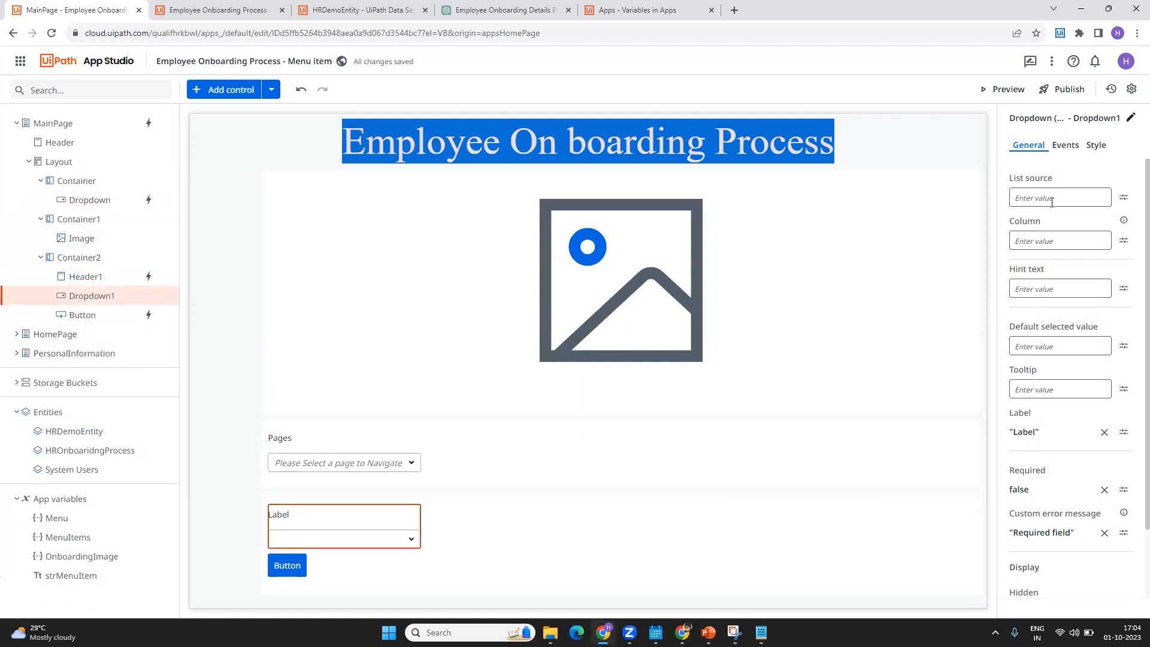
{"action": "left_click", "coordinate": [1124, 198]}
{"action": "left_click", "coordinate": [1083, 219]}
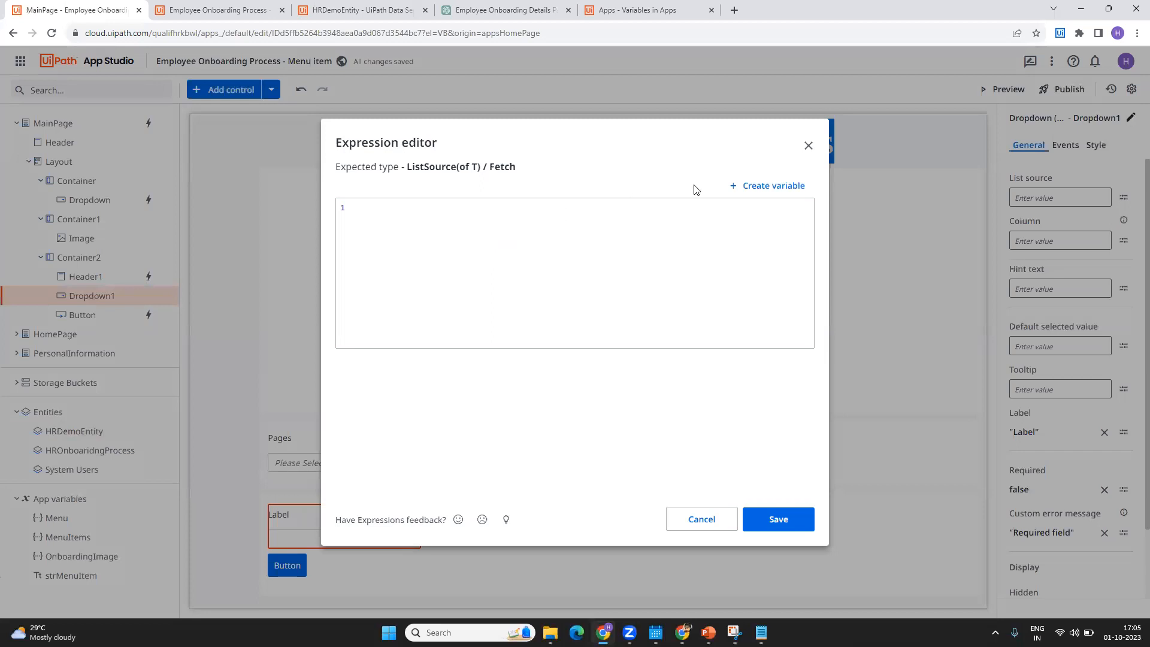
Define a new variable named PagesList with type ListSource of HRDemoEntity
{"action": "left_click", "coordinate": [759, 186]}
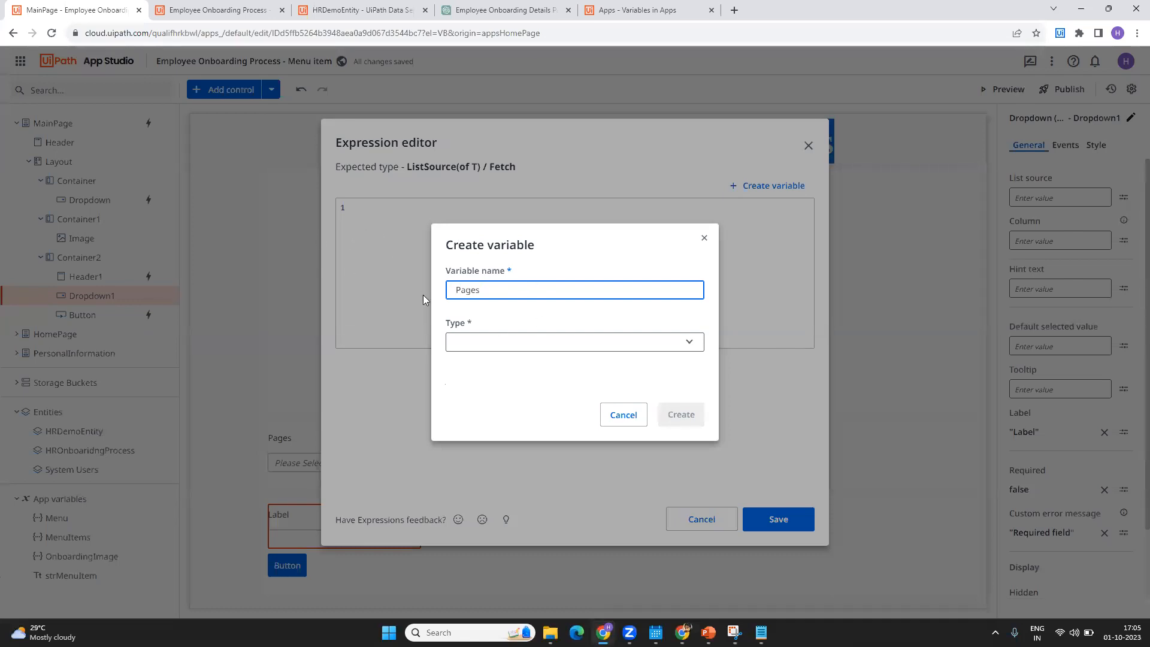
{"action": "type", "text": "st"}
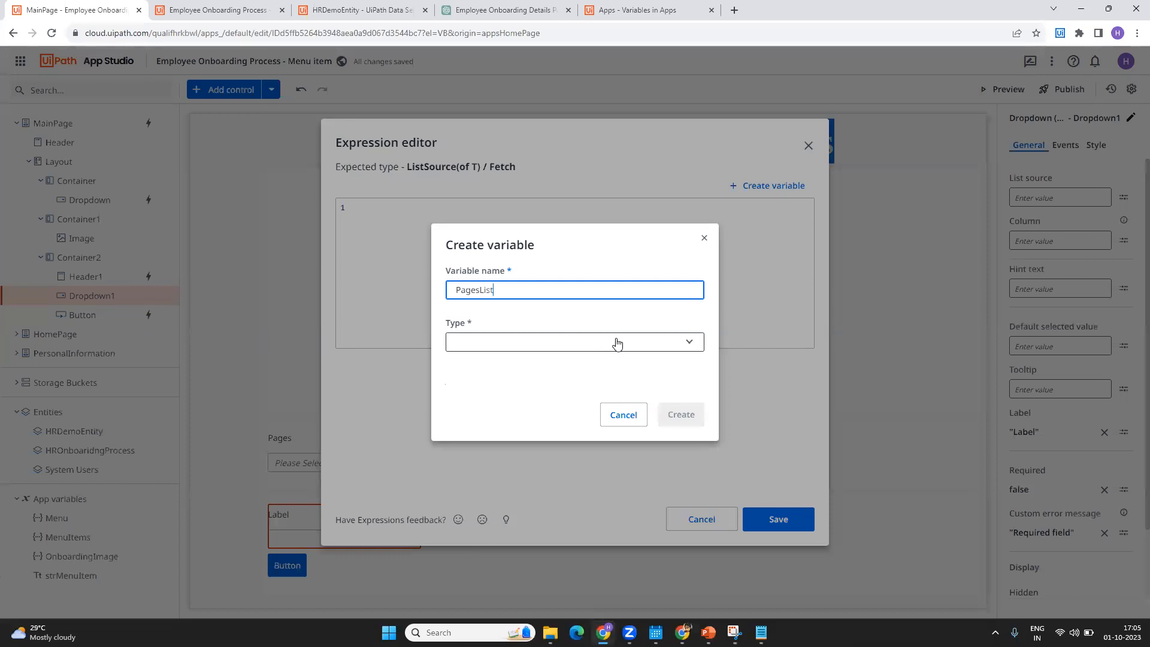
{"action": "left_click", "coordinate": [695, 343]}
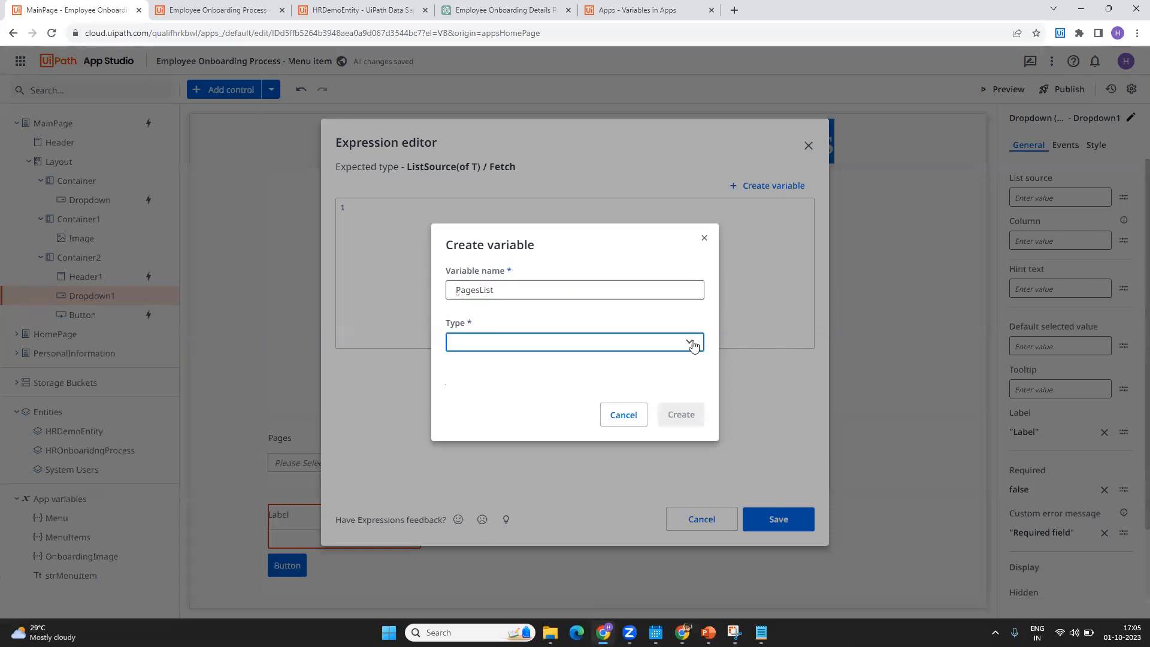
{"action": "key", "text": "l"}
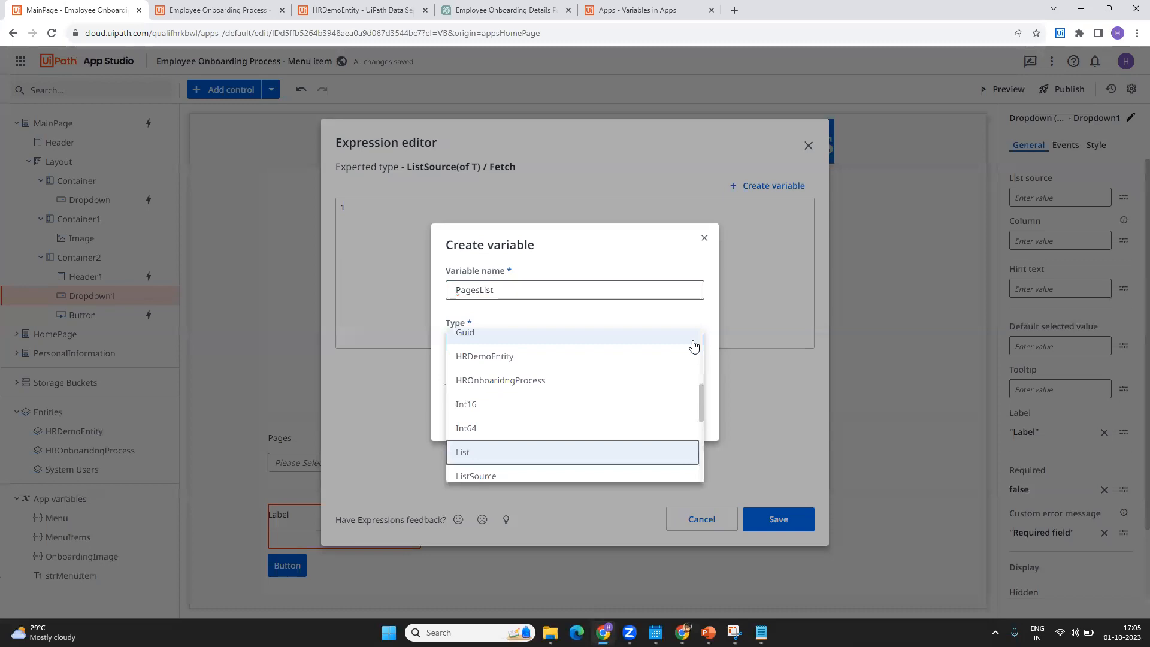
{"action": "left_click", "coordinate": [493, 475]}
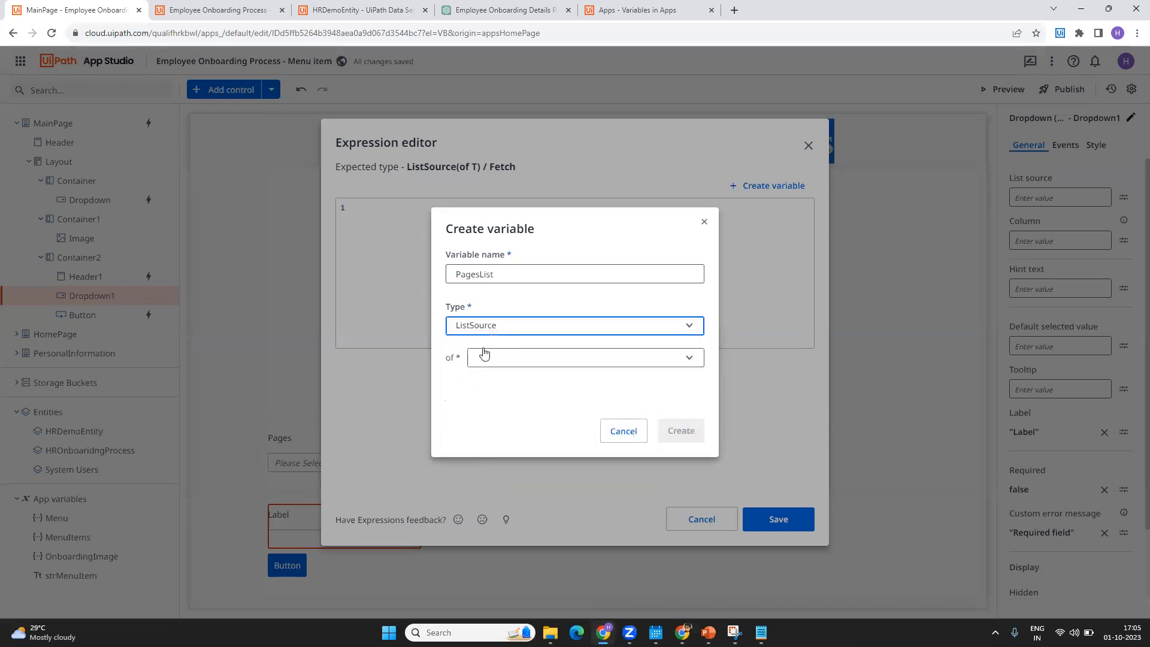
{"action": "left_click", "coordinate": [529, 357]}
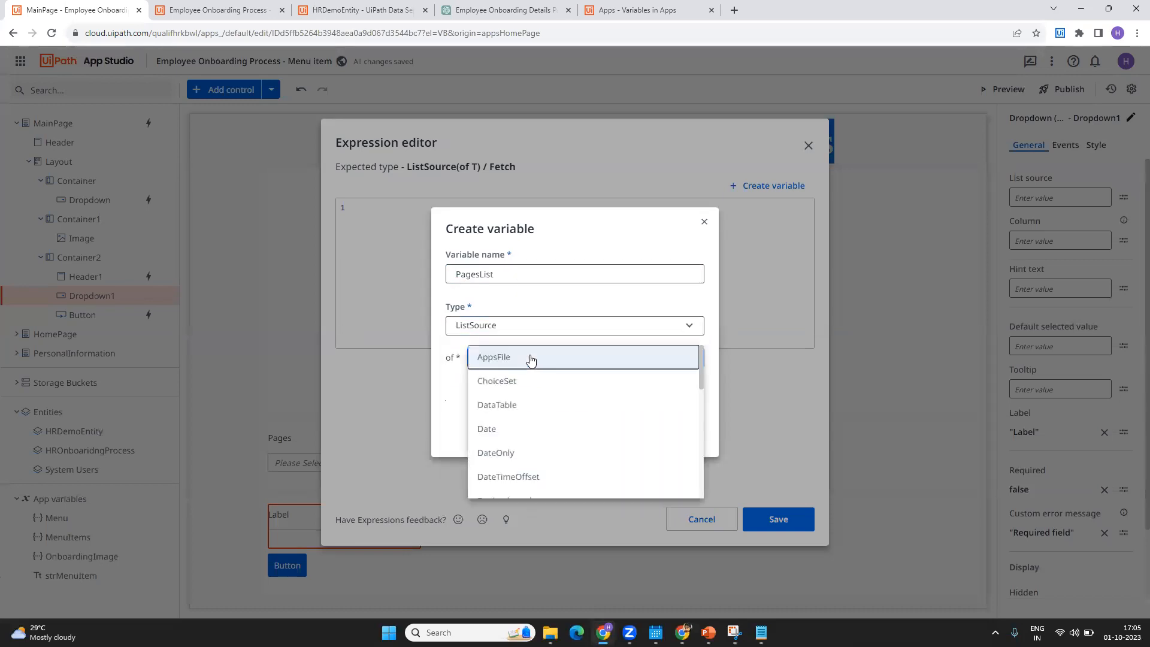
{"action": "scroll", "coordinate": [528, 418], "scroll_direction": "down", "scroll_amount": 3}
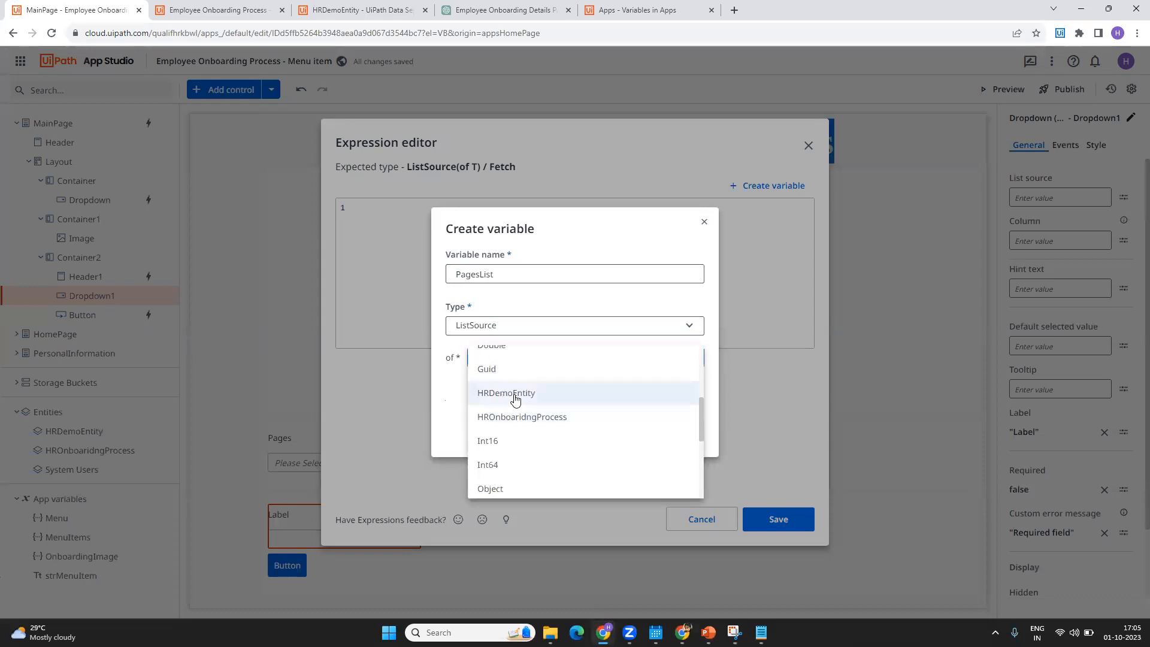
{"action": "left_click", "coordinate": [528, 394]}
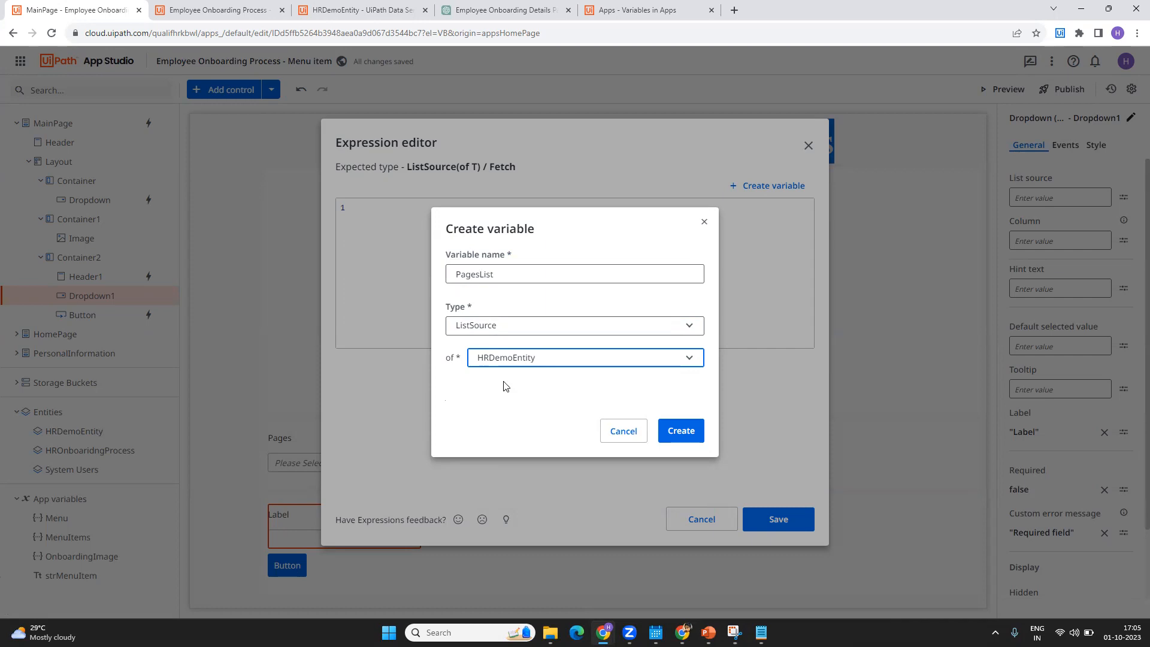
Switch to Data Service to check HRDemoEntity's fields and records, and return to the variable definition in App Studio
{"action": "left_click", "coordinate": [342, 11]}
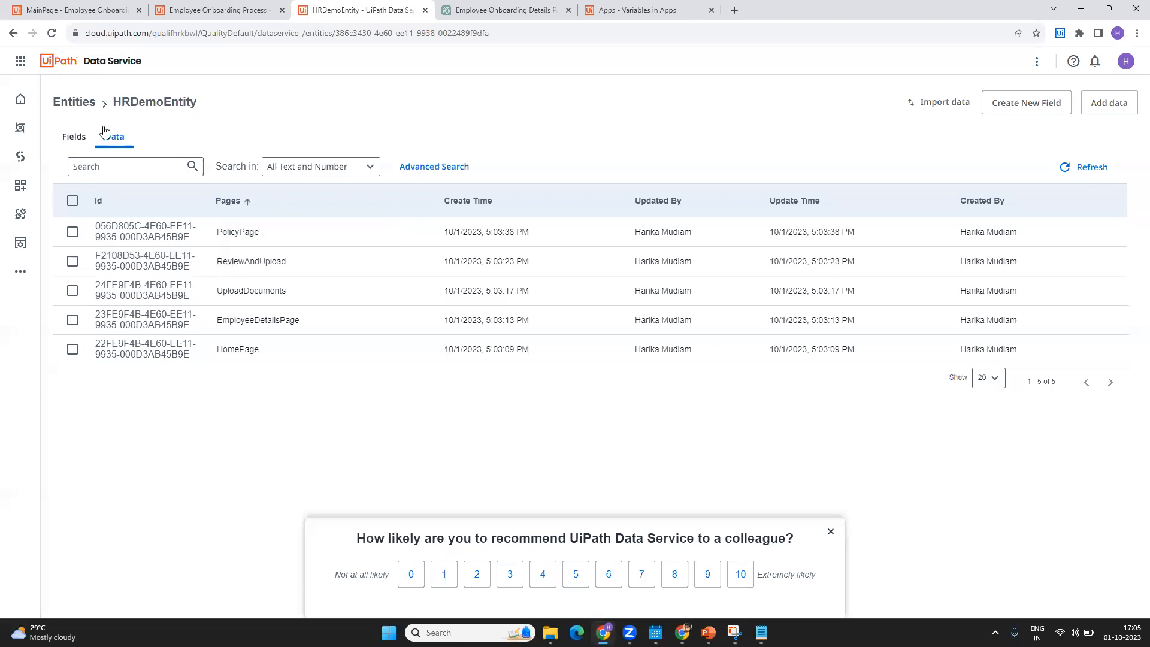
{"action": "left_click", "coordinate": [73, 144]}
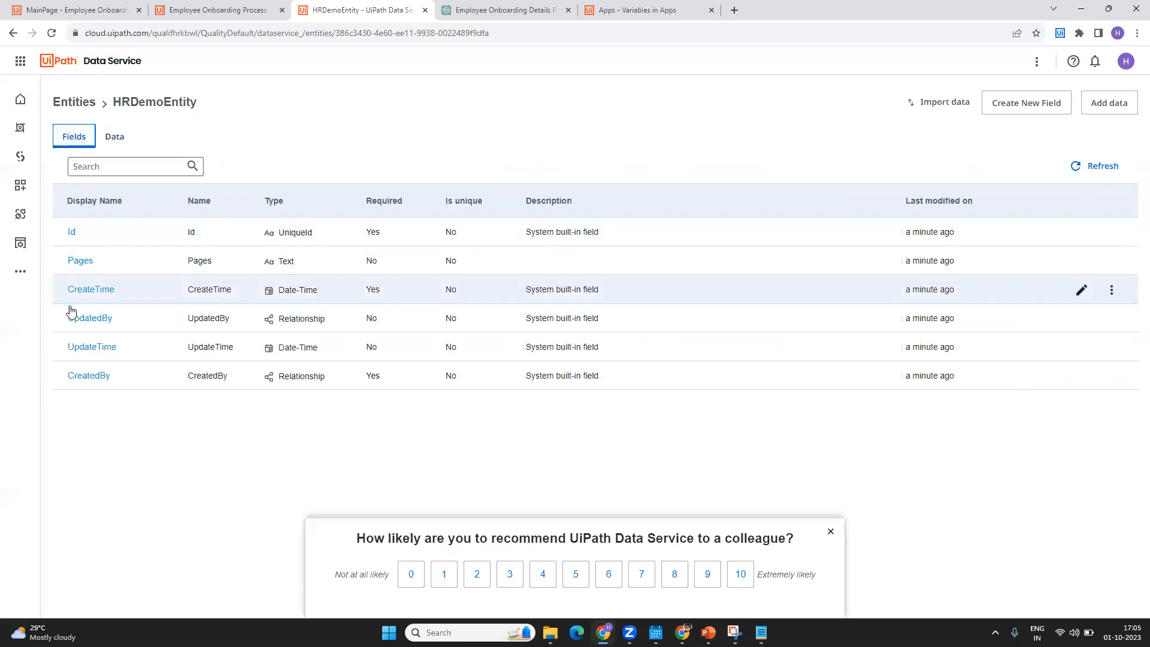
{"action": "left_click", "coordinate": [115, 137]}
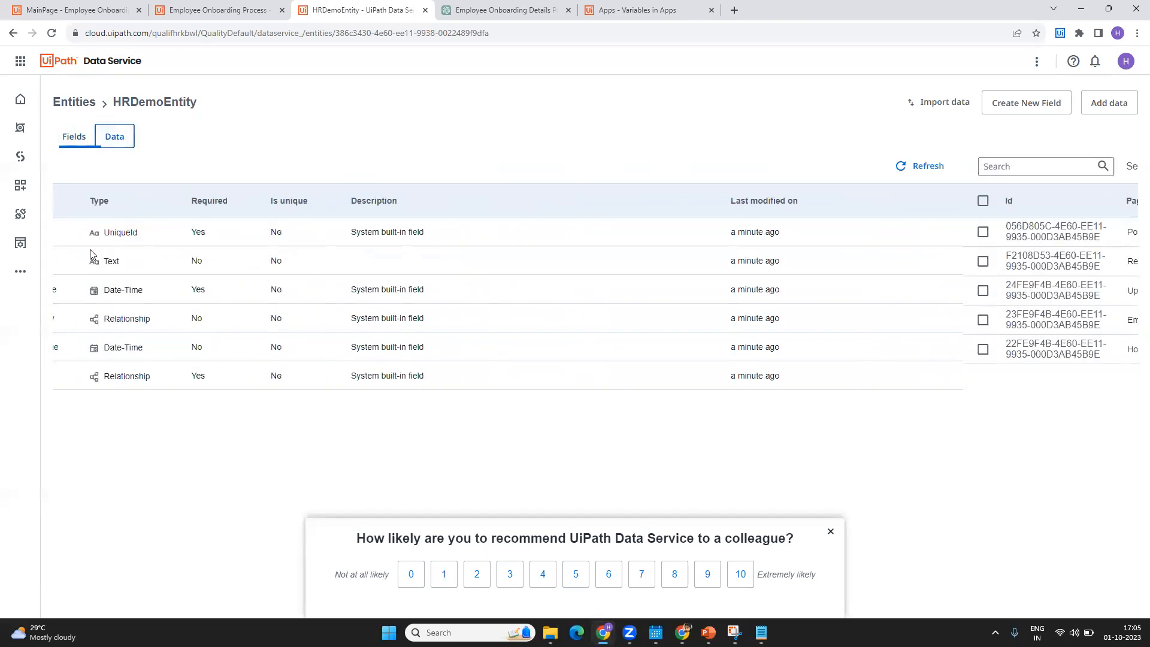
{"action": "left_click", "coordinate": [114, 10]}
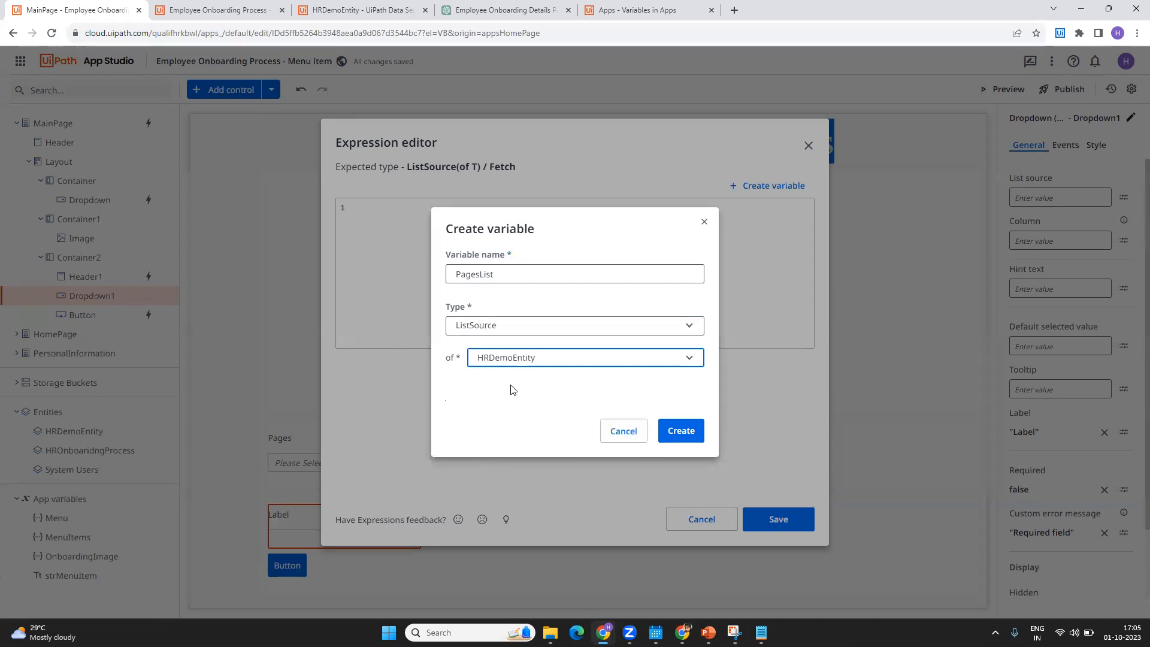
Create the PagesList variable with the defined name and type
{"action": "double_click", "coordinate": [456, 274]}
{"action": "left_click", "coordinate": [514, 273]}
{"action": "left_click", "coordinate": [675, 432]}
Begin Dropdown1's list source expression with PagesList.data.AsEnumerable, checking the entity's data in Data Service
{"action": "left_click", "coordinate": [567, 238]}
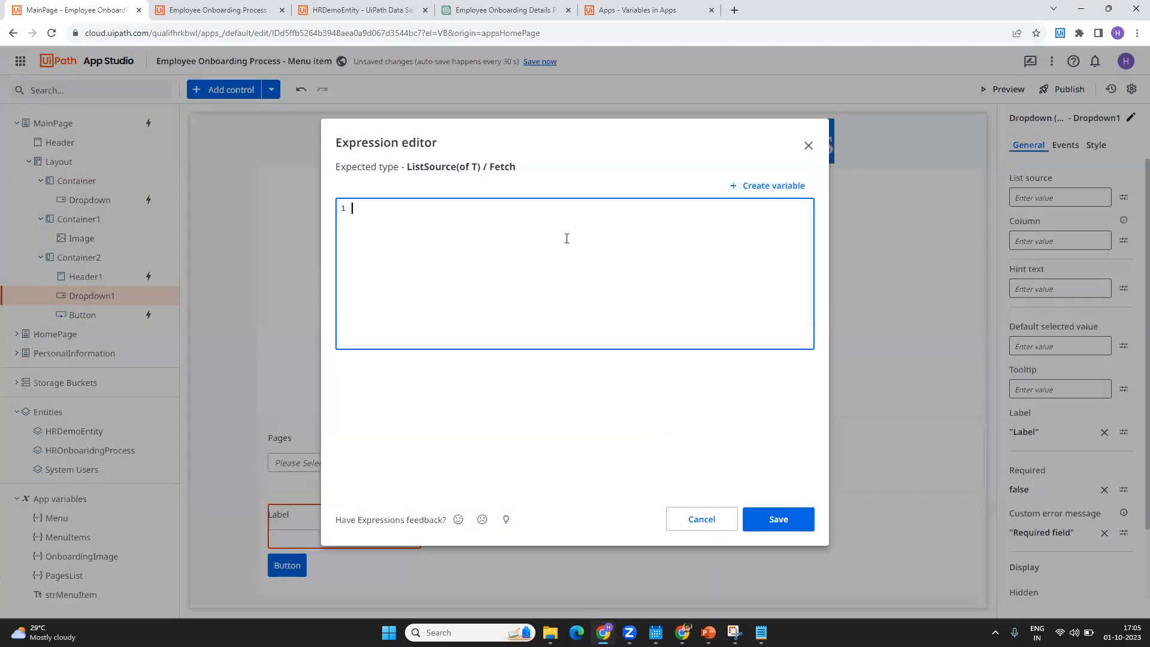
{"action": "left_click", "coordinate": [358, 10]}
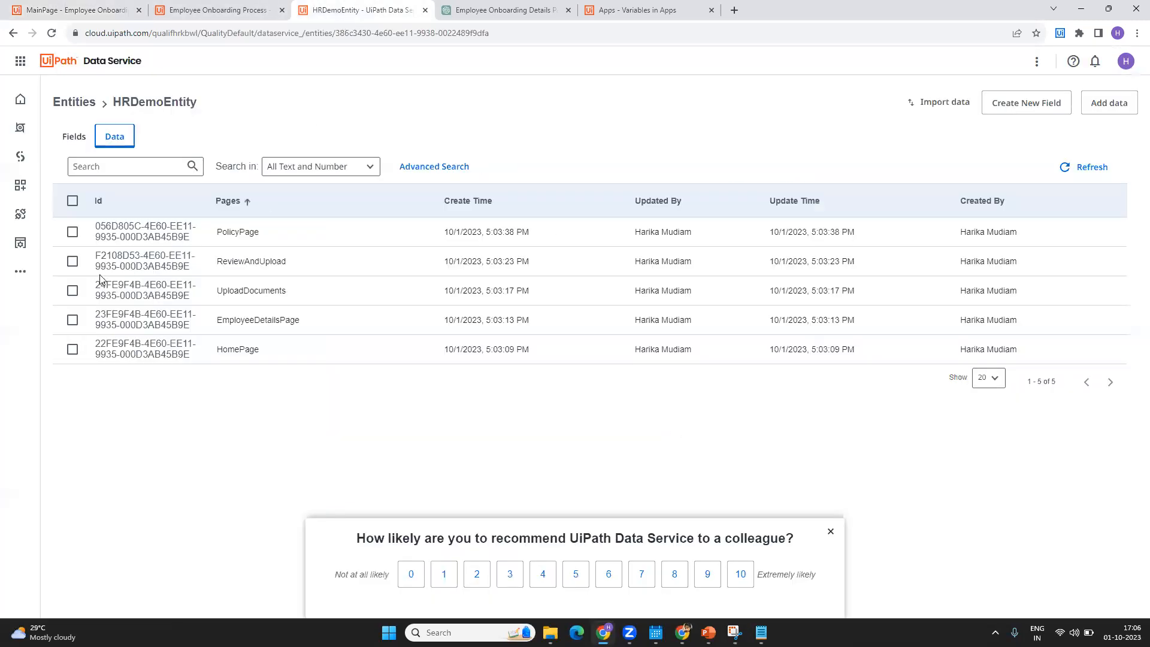
{"action": "left_click", "coordinate": [80, 9]}
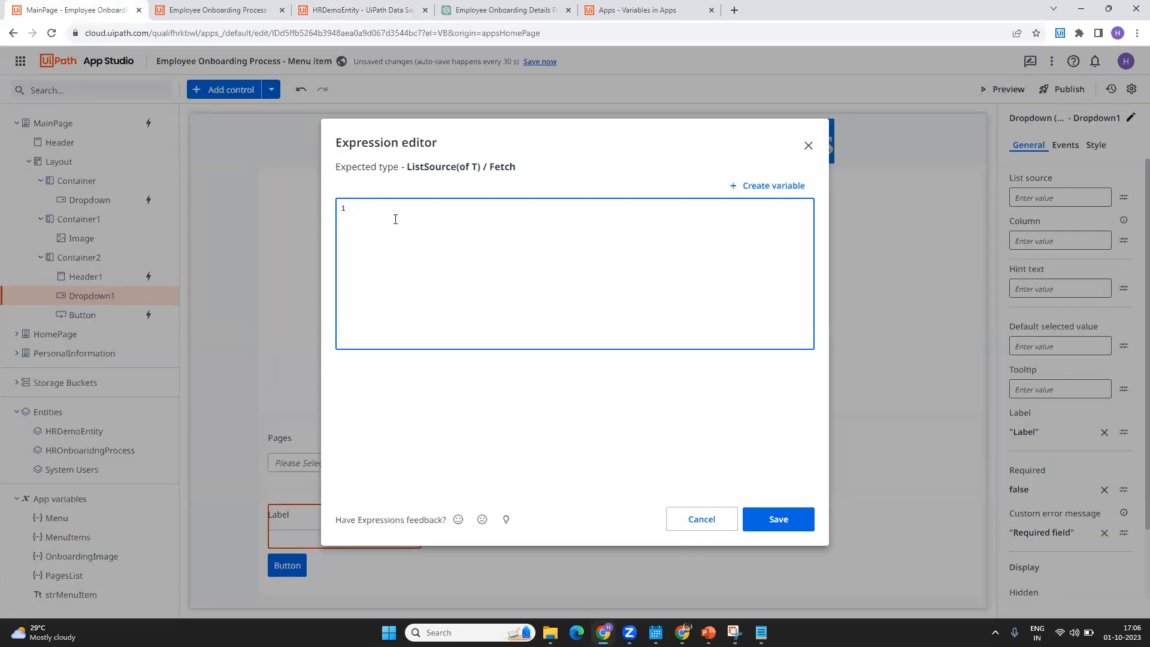
{"action": "type", "text": "page"}
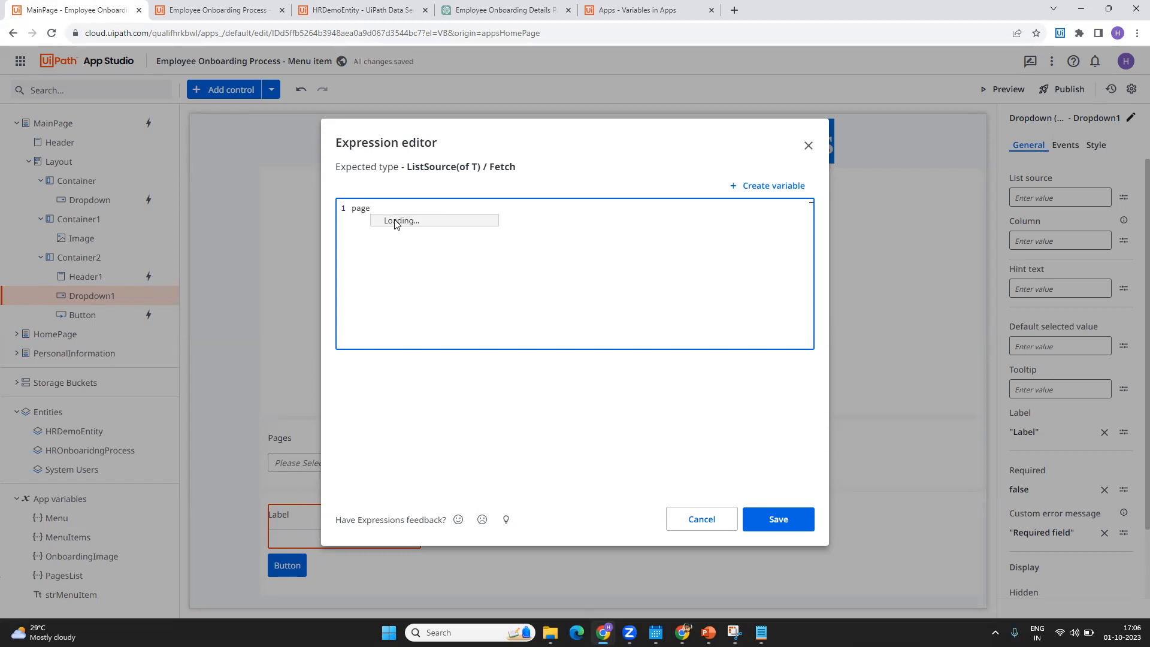
{"action": "left_click", "coordinate": [395, 221]}
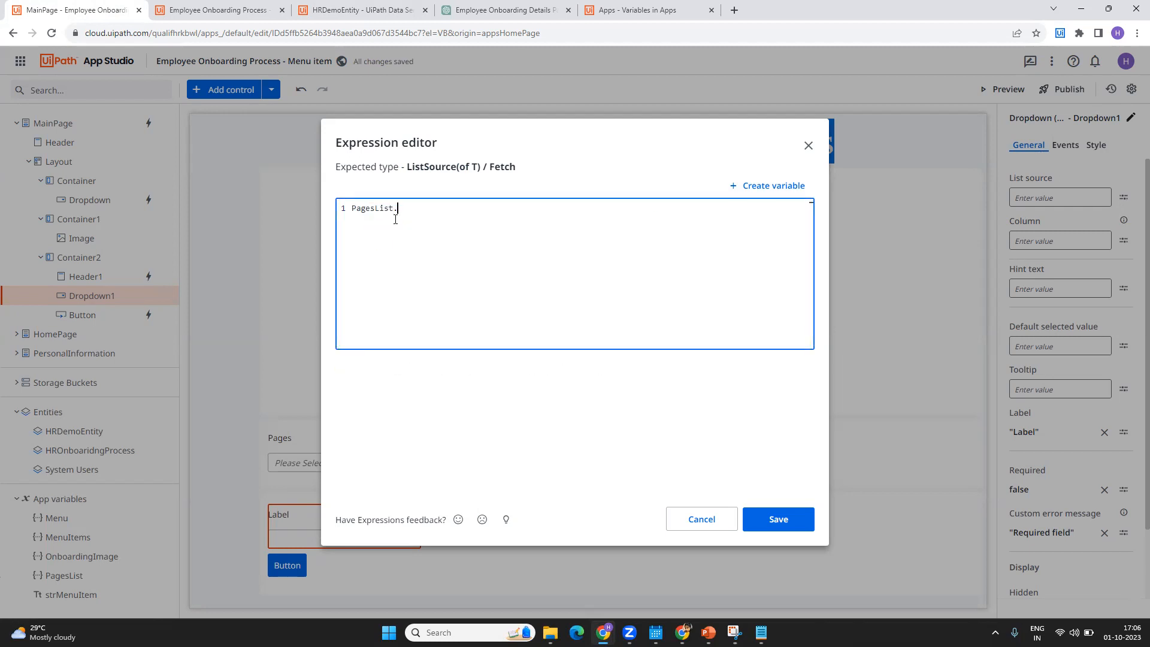
{"action": "key", "text": "Return"}
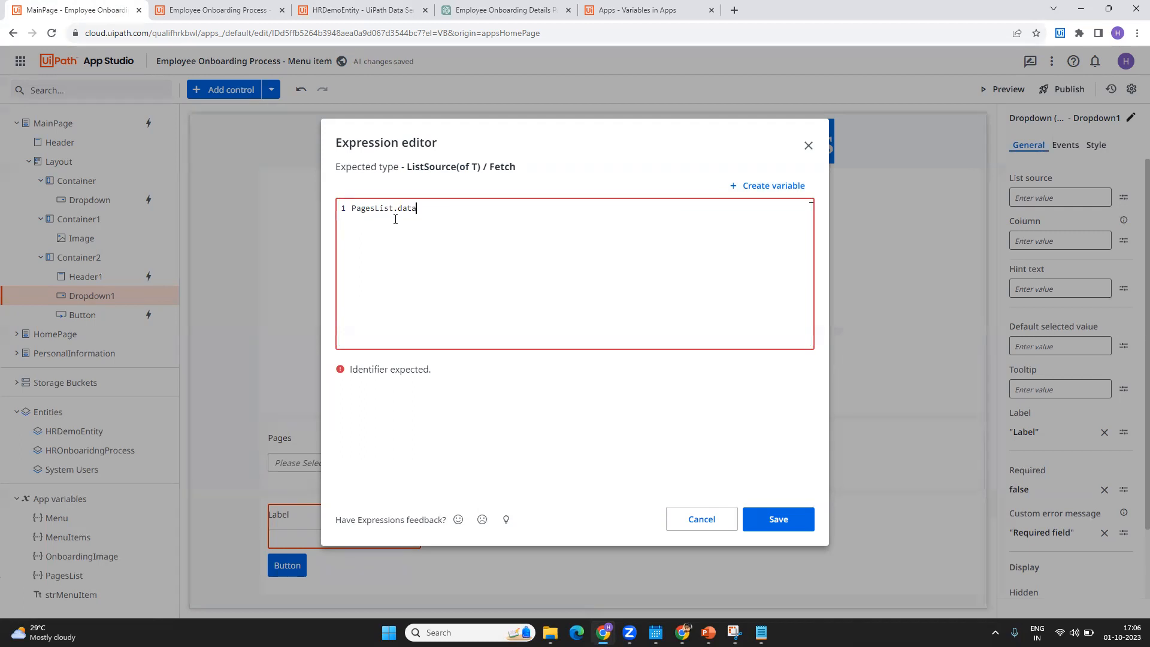
{"action": "type", "text": ".as"}
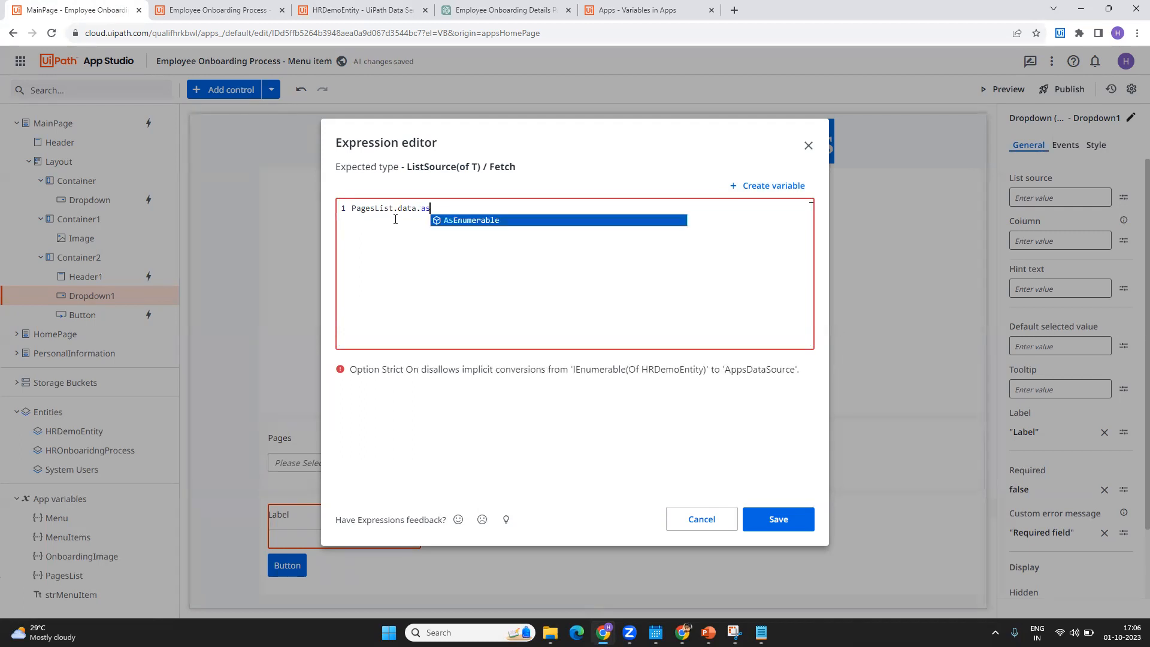
{"action": "key", "text": "Return"}
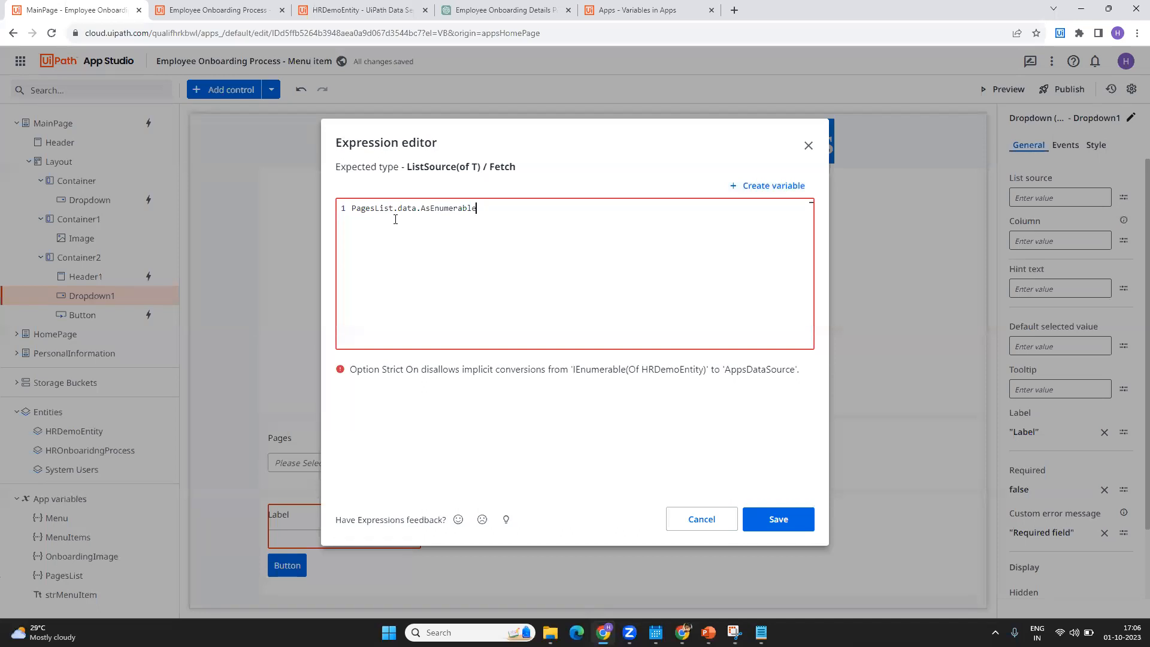
Extend Dropdown1's list source expression with .select(Function(x) x after AsEnumerable
{"action": "type", "text": ".select"}
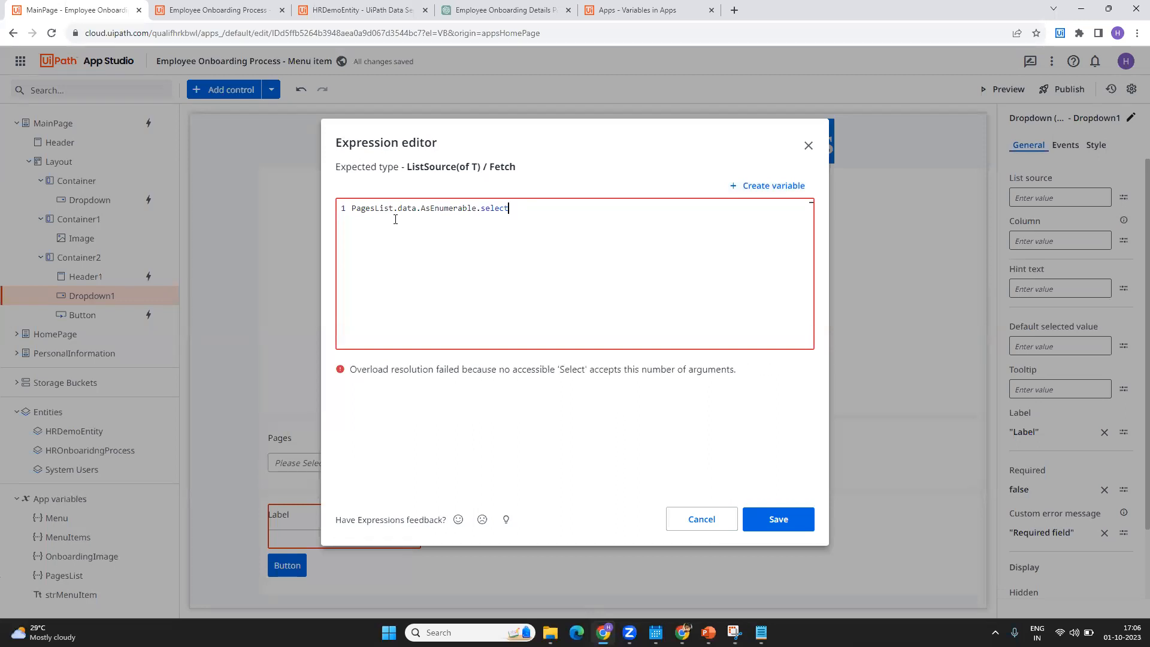
{"action": "type", "text": "(func"}
{"action": "key", "text": "Return"}
{"action": "type", "text": "(x) x"}
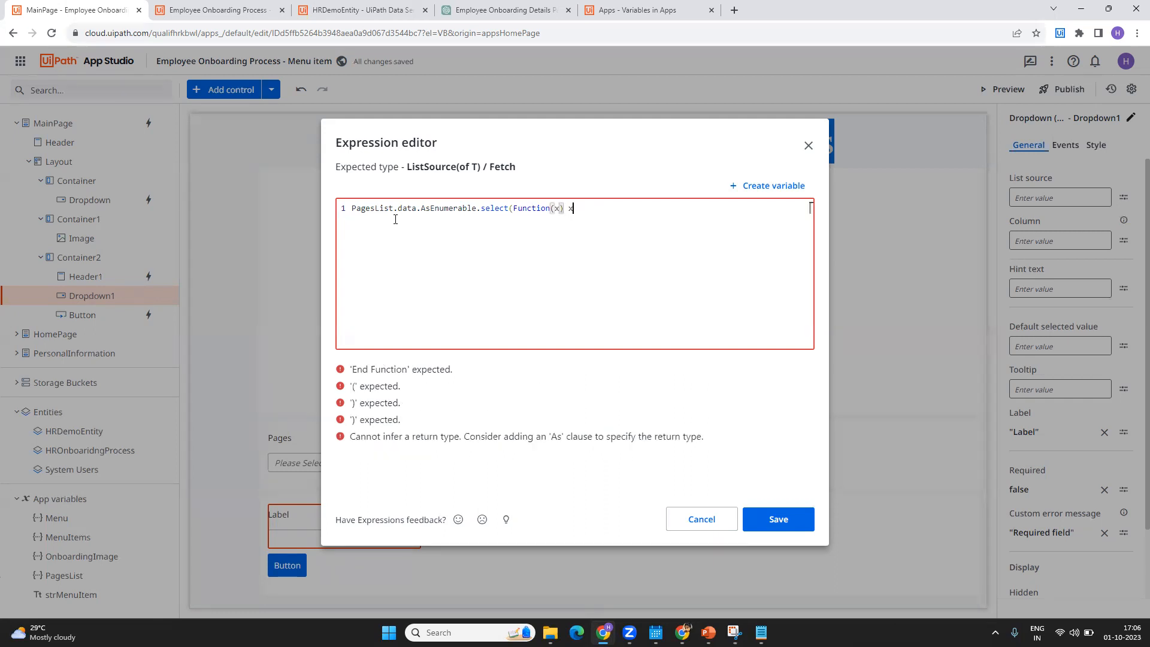
{"action": "type", "text": "(\"Pages"}
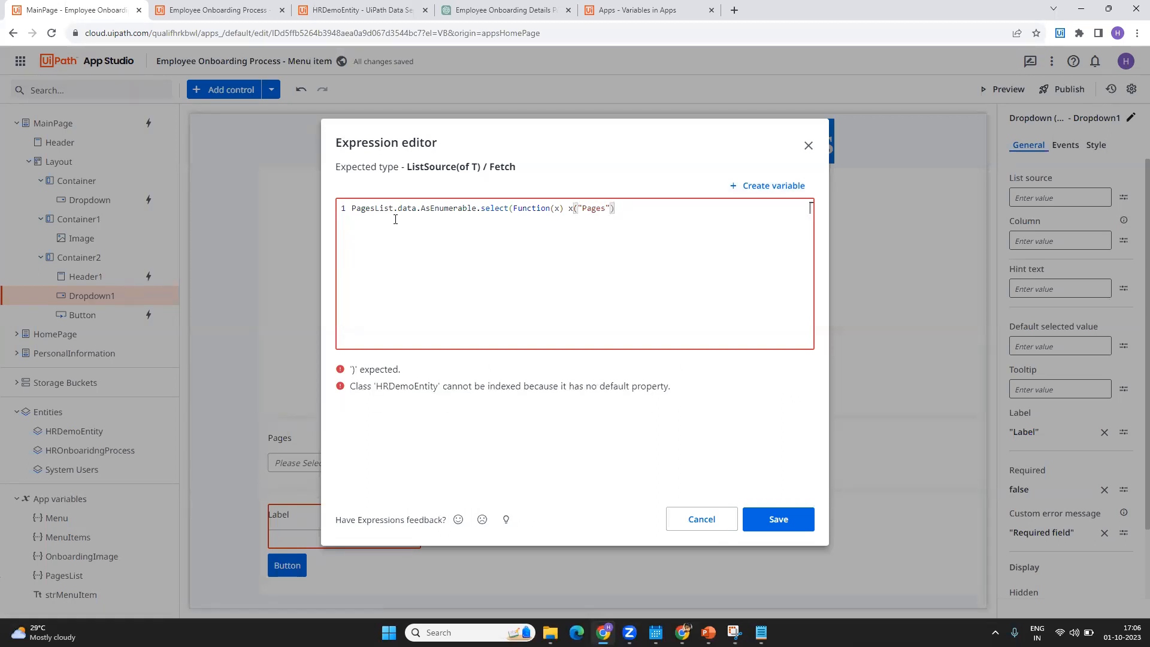
Try to return the page names with x("Pages").tostring inside the select function, and remove that function body again
{"action": "type", "text": ")."}
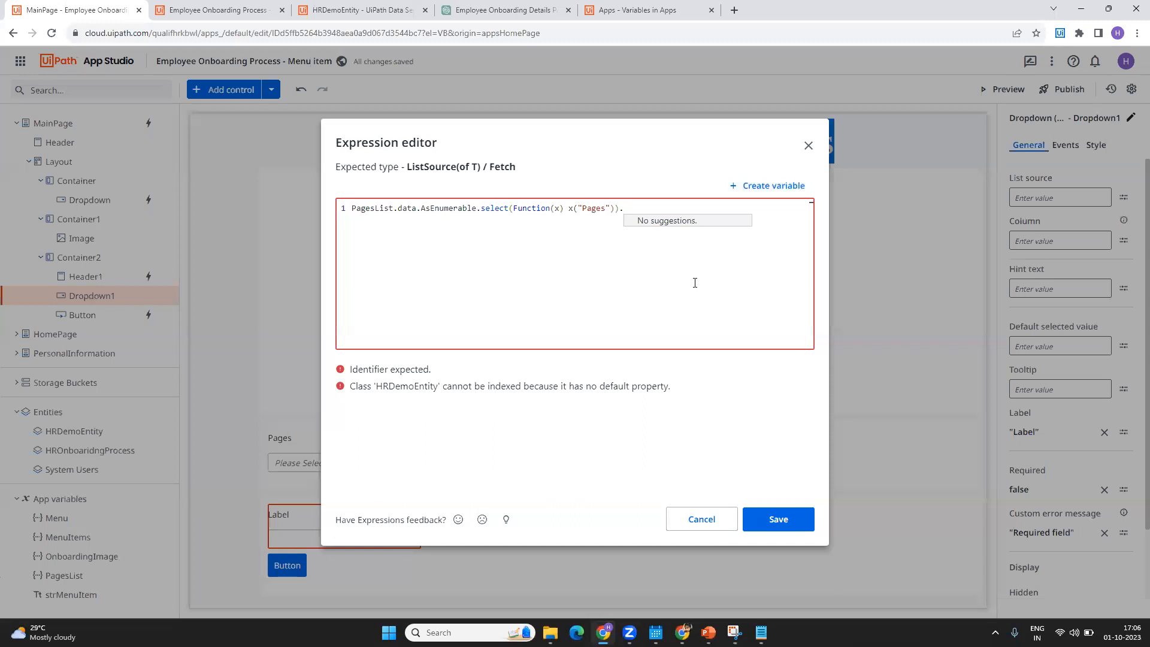
{"action": "key", "text": "BackSpace"}
{"action": "key", "text": "BackSpace"}
{"action": "type", "text": "tostring"}
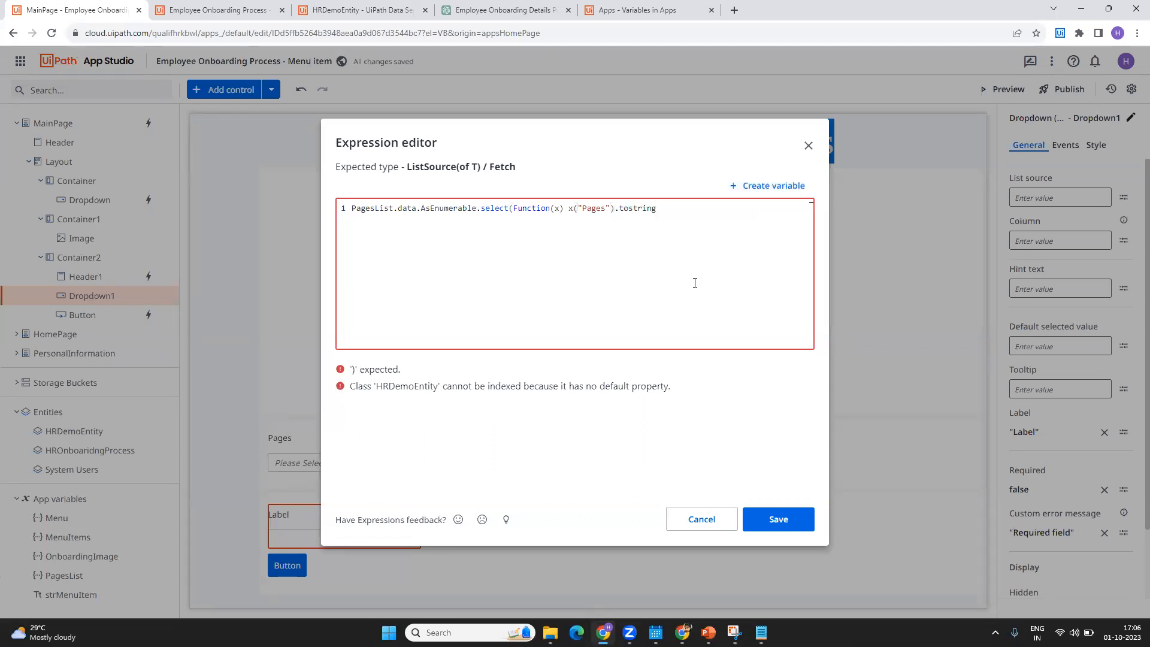
{"action": "type", "text": ")"}
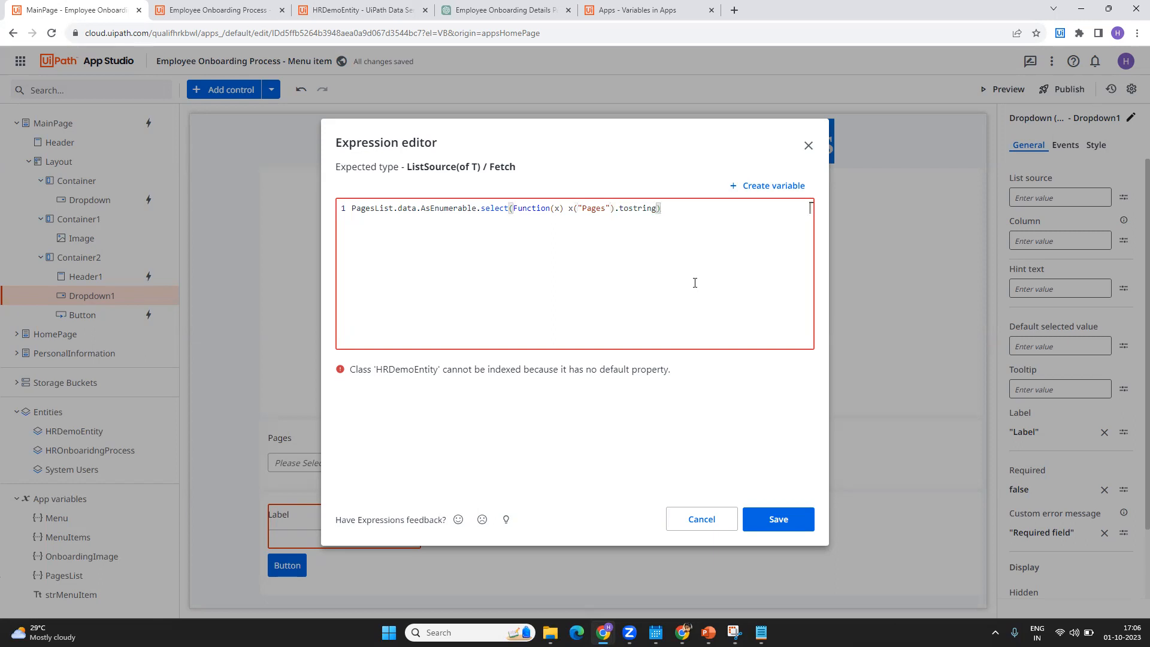
{"action": "left_click_drag", "start_coordinate": [398, 371], "coordinate": [602, 371]}
{"action": "left_click", "coordinate": [692, 234]}
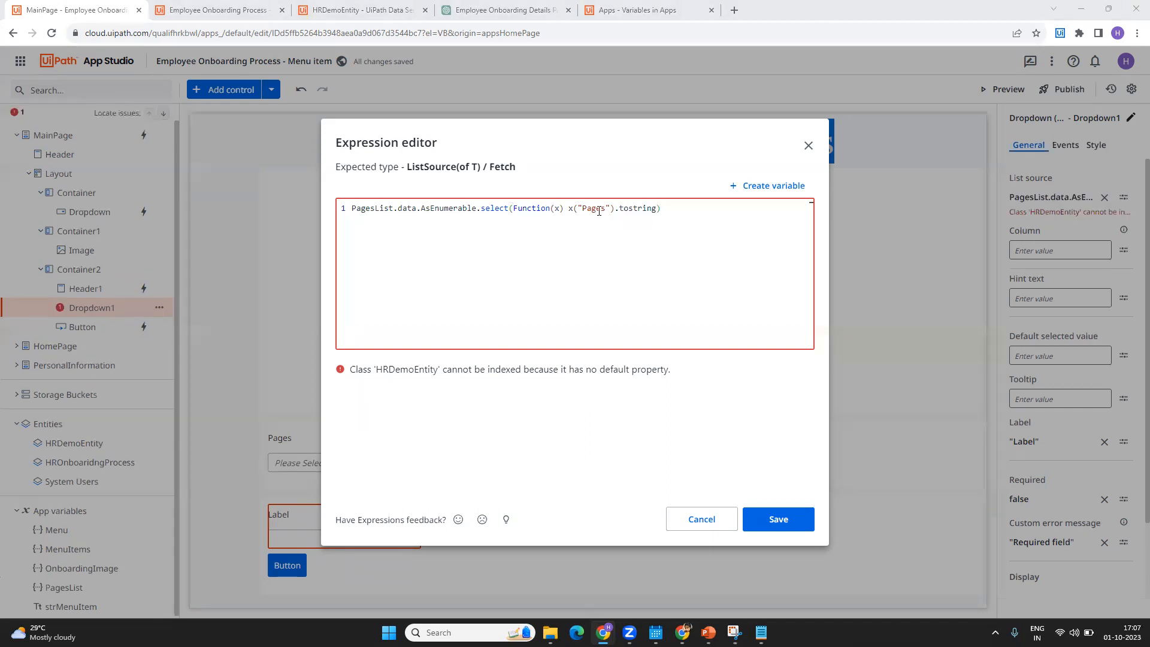
{"action": "left_click_drag", "start_coordinate": [564, 210], "coordinate": [667, 207]}
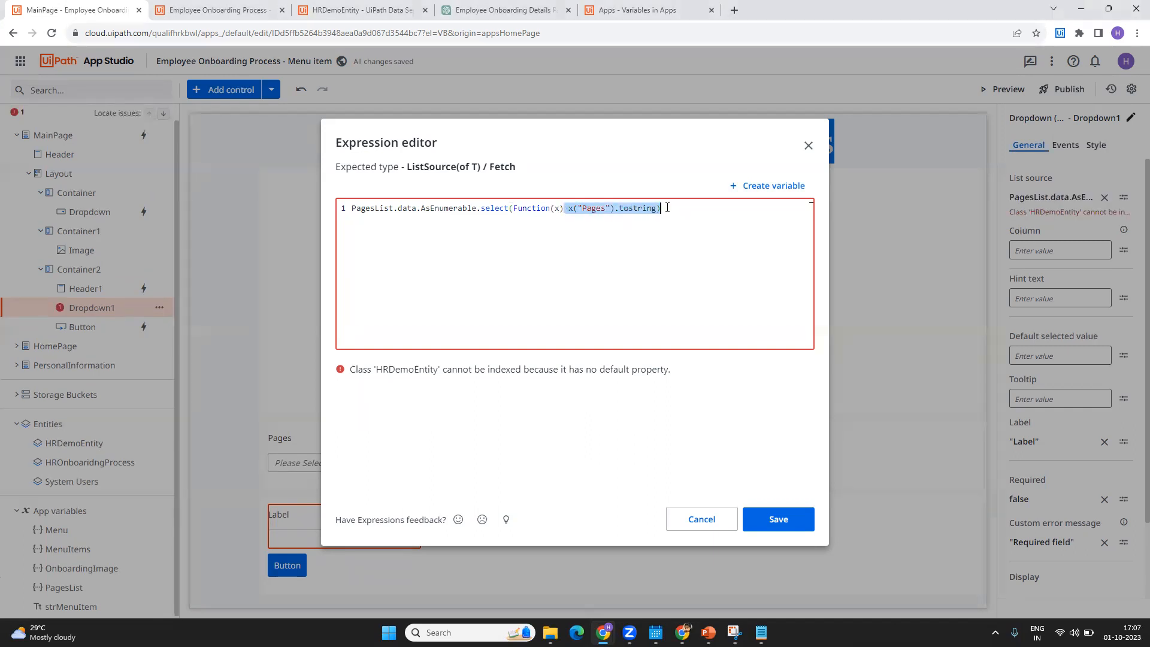
{"action": "key", "text": "BackSpace"}
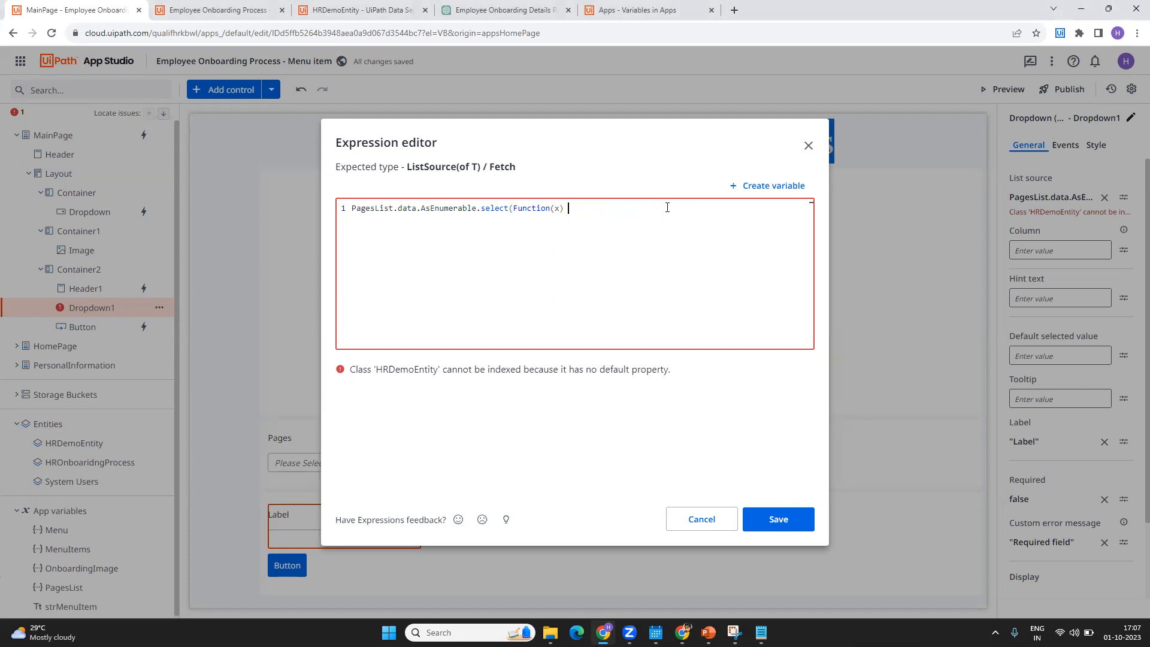
Start the select function's body with x. and look through the entity members suggested for it
{"action": "type", "text": "x."}
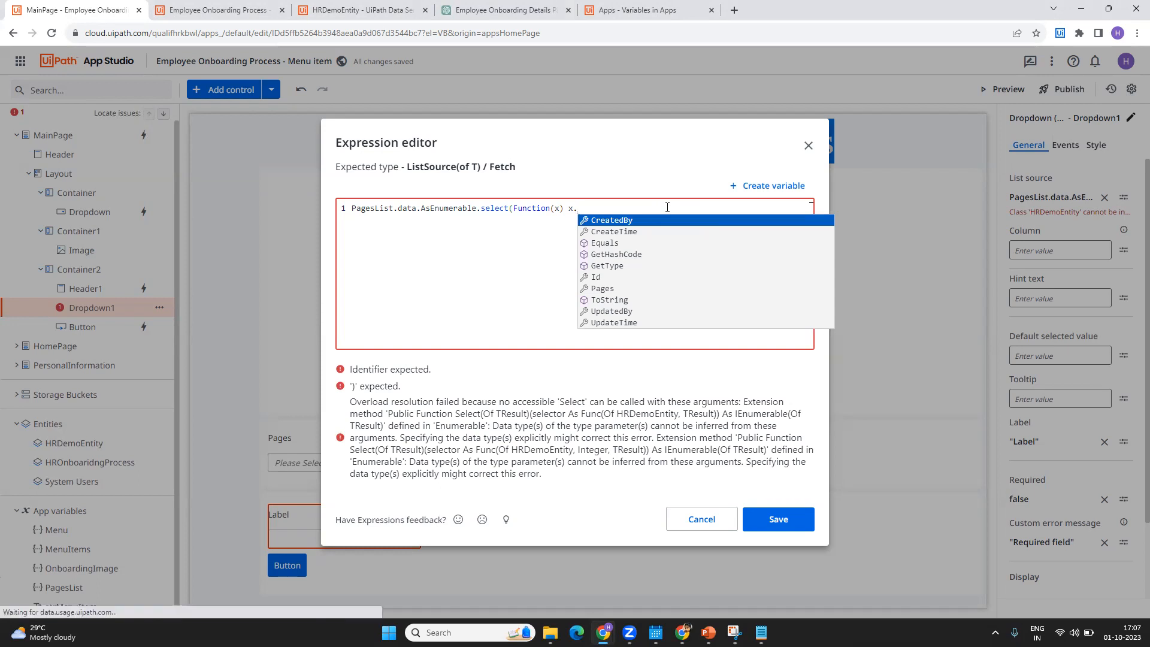
{"action": "key", "text": "Down"}
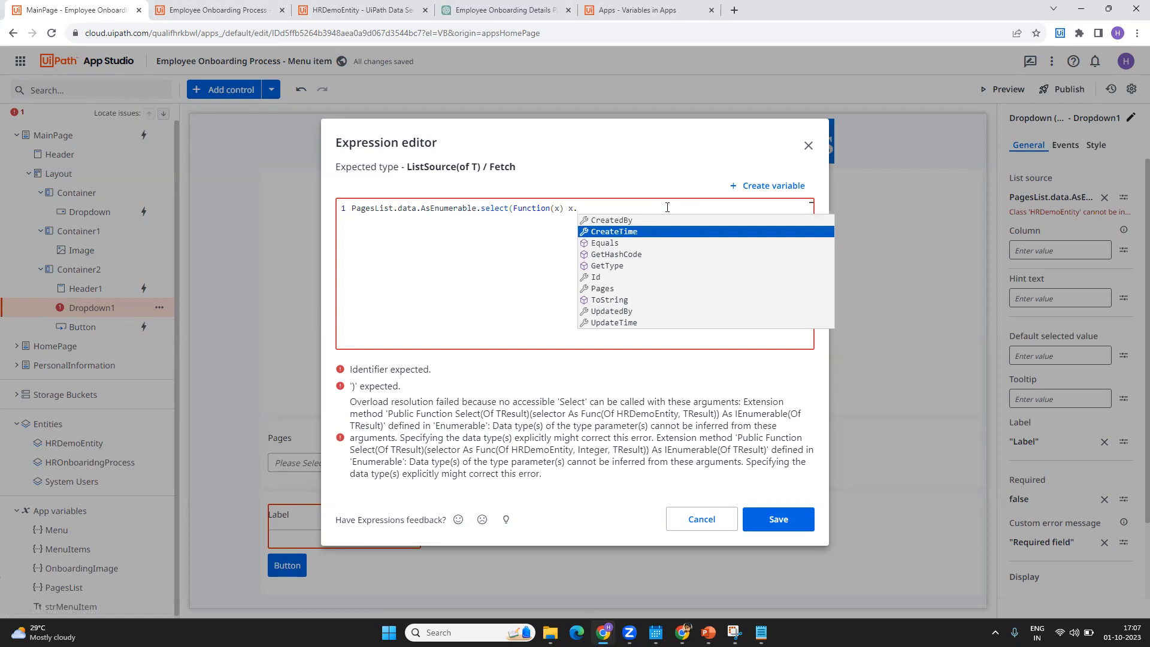
{"action": "key", "text": "Up"}
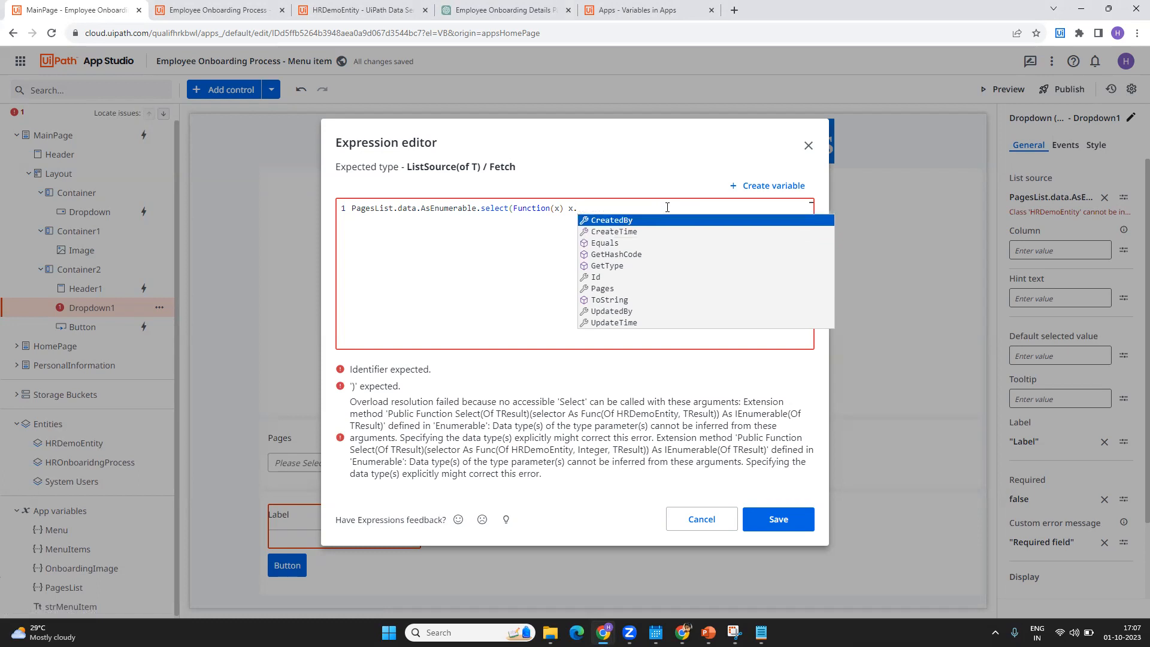
{"action": "key", "text": "Down"}
{"action": "key", "text": "Down"}
{"action": "key", "text": "Down"}
{"action": "key", "text": "Down"}
{"action": "key", "text": "Down"}
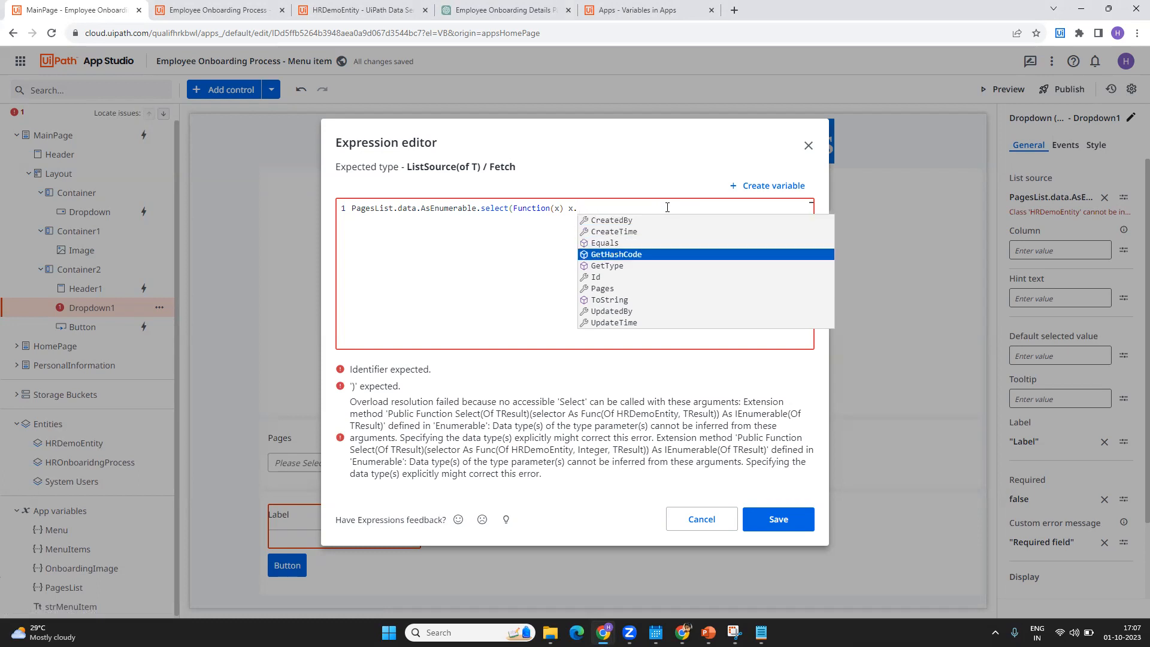
{"action": "key", "text": "Down"}
{"action": "key", "text": "Down"}
{"action": "key", "text": "Down"}
{"action": "key", "text": "Down"}
{"action": "key", "text": "Down"}
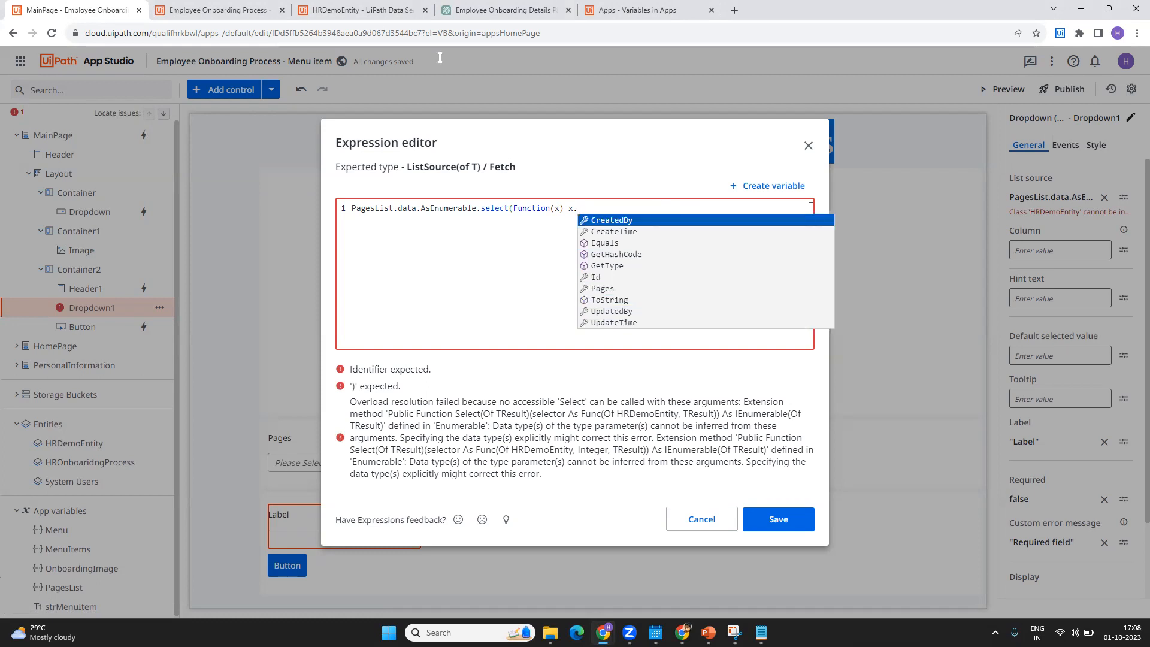
Check HRDemoEntity's field names in Data Service and return to the member suggestions in App Studio's expression editor
{"action": "left_click", "coordinate": [251, 10]}
{"action": "left_click", "coordinate": [356, 10]}
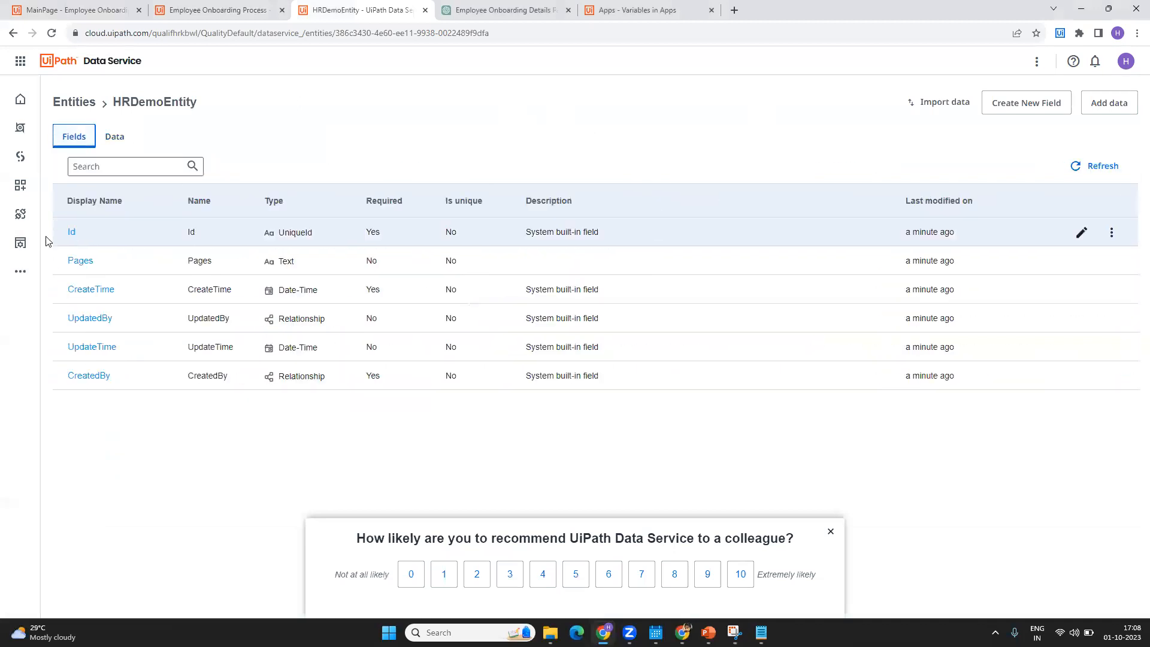
{"action": "left_click_drag", "start_coordinate": [62, 243], "coordinate": [123, 448]}
{"action": "left_click", "coordinate": [123, 449]}
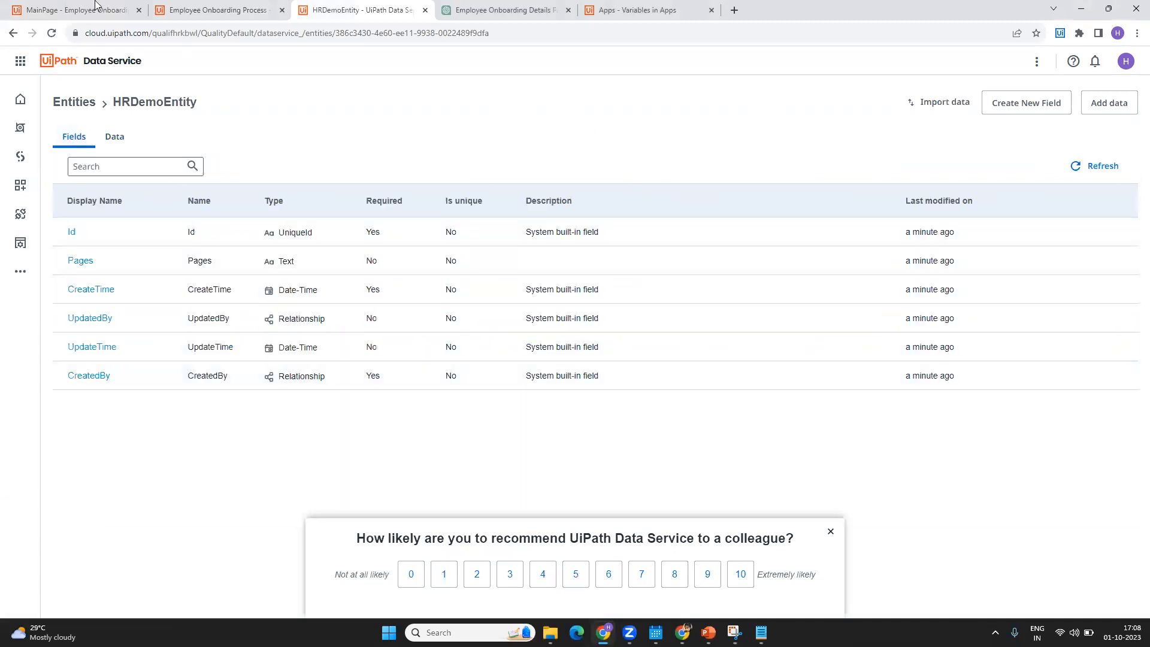
{"action": "left_click", "coordinate": [96, 9]}
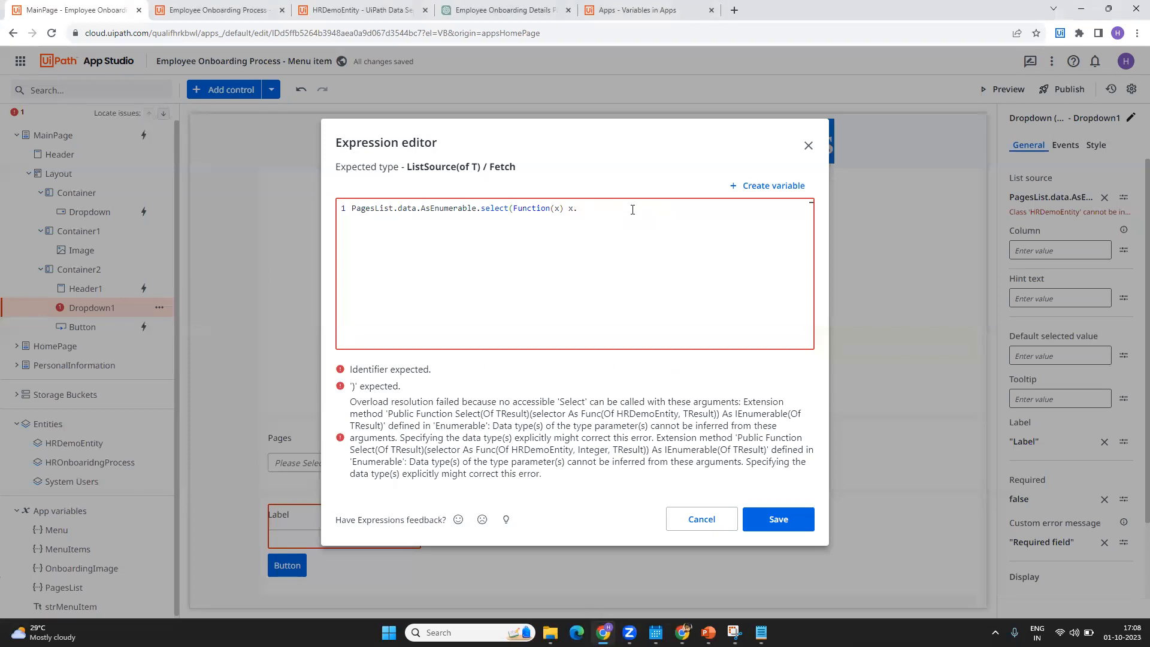
{"action": "key", "text": "ctrl+space"}
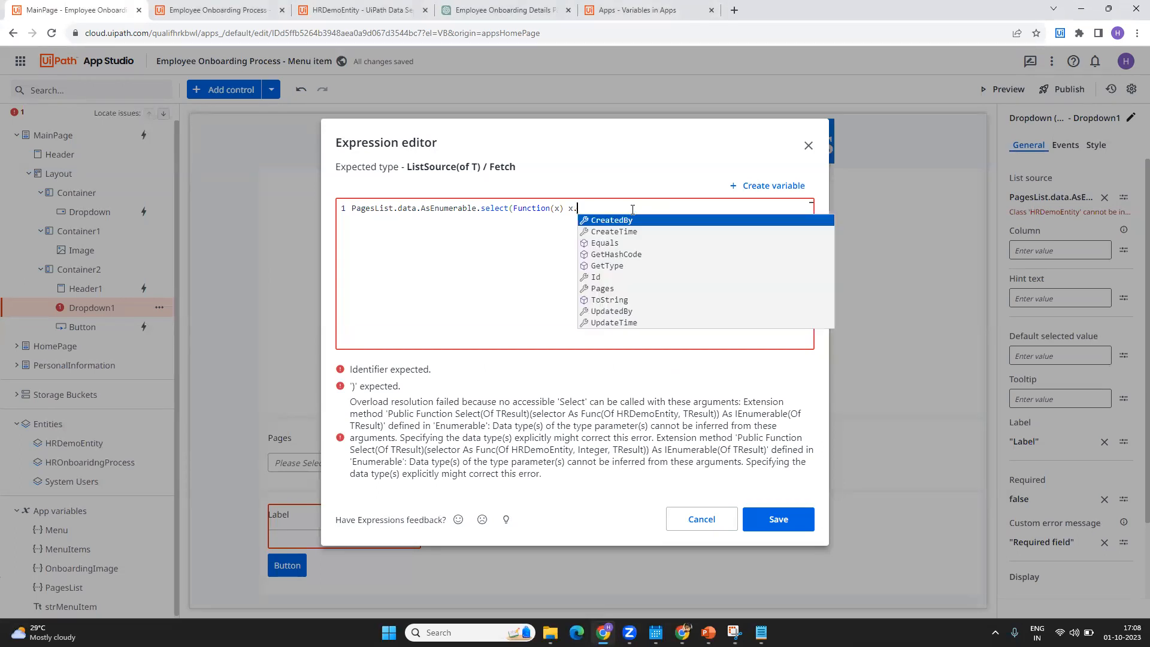
Complete the expression as PagesList.data.AsEnumerable.select(Function(x) x.Pages).ToListSource and save it as the list source
{"action": "type", "text": "Pages"}
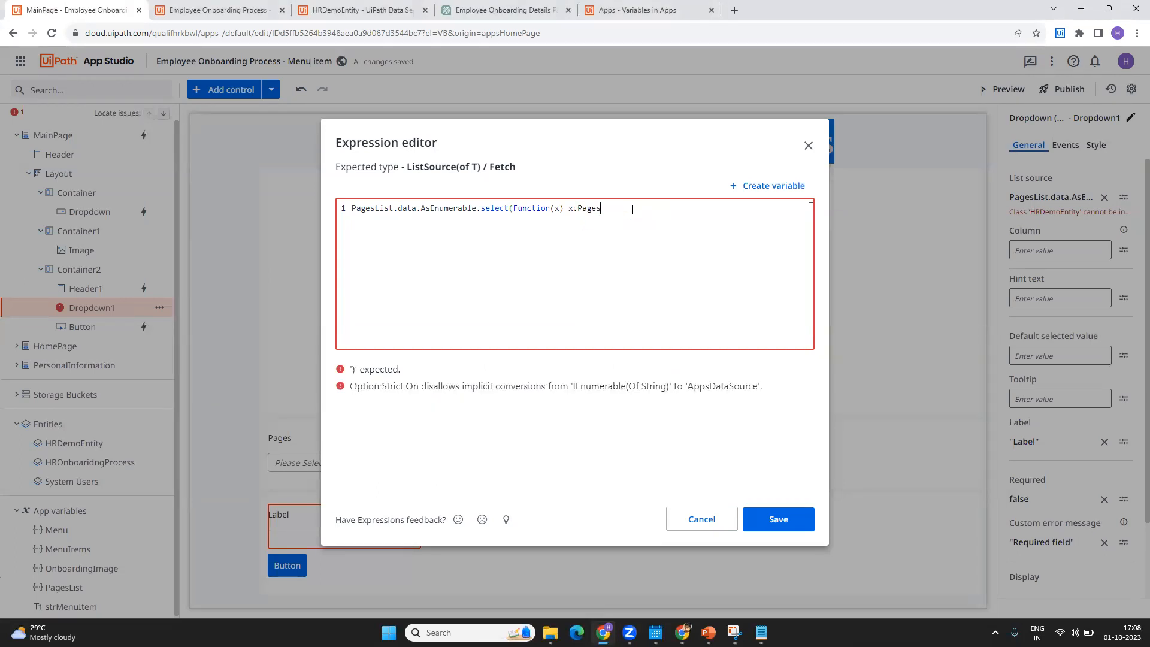
{"action": "type", "text": ")."}
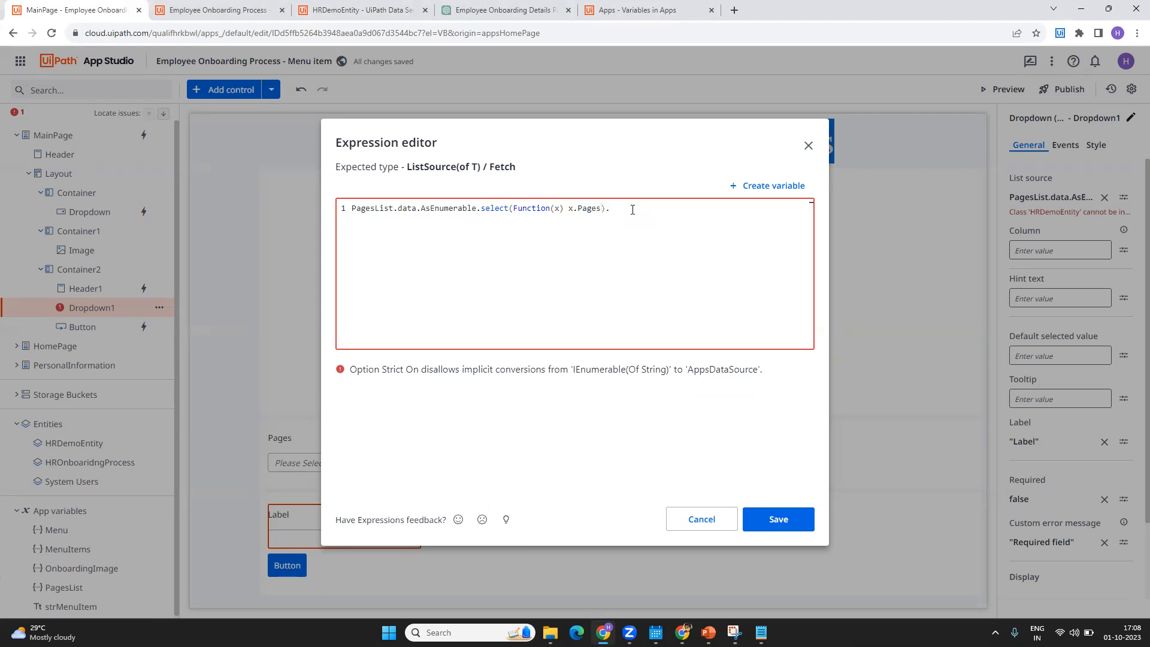
{"action": "type", "text": "l"}
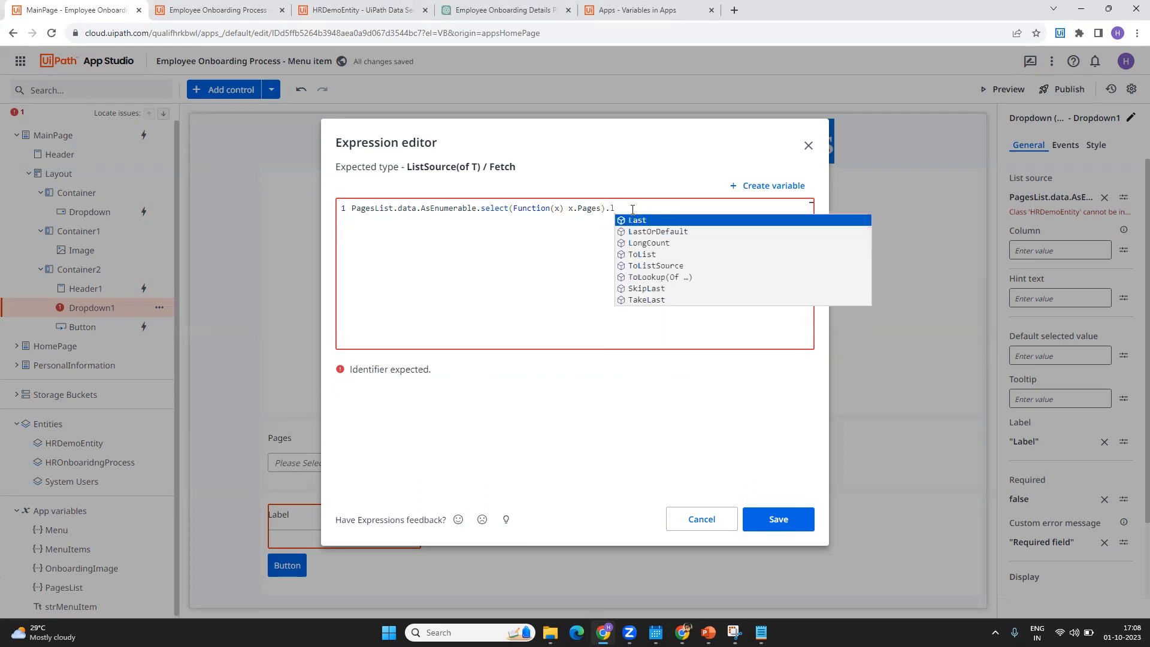
{"action": "key", "text": "Down"}
{"action": "key", "text": "Down"}
{"action": "key", "text": "Down"}
{"action": "key", "text": "Down"}
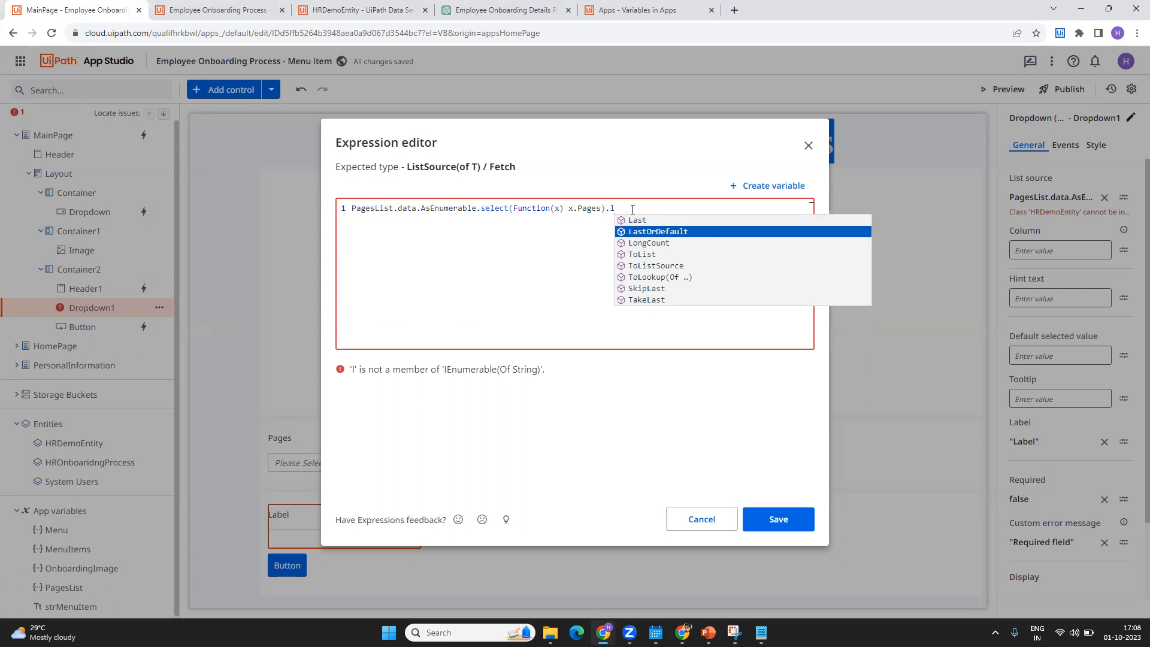
{"action": "key", "text": "Return"}
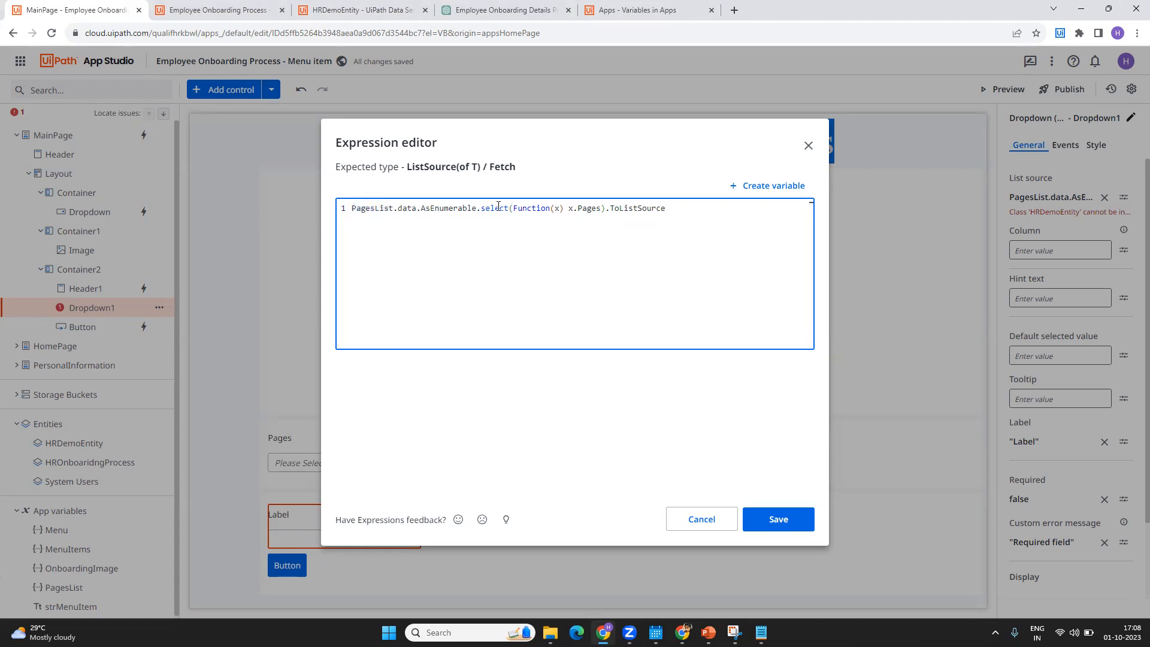
{"action": "left_click", "coordinate": [790, 520]}
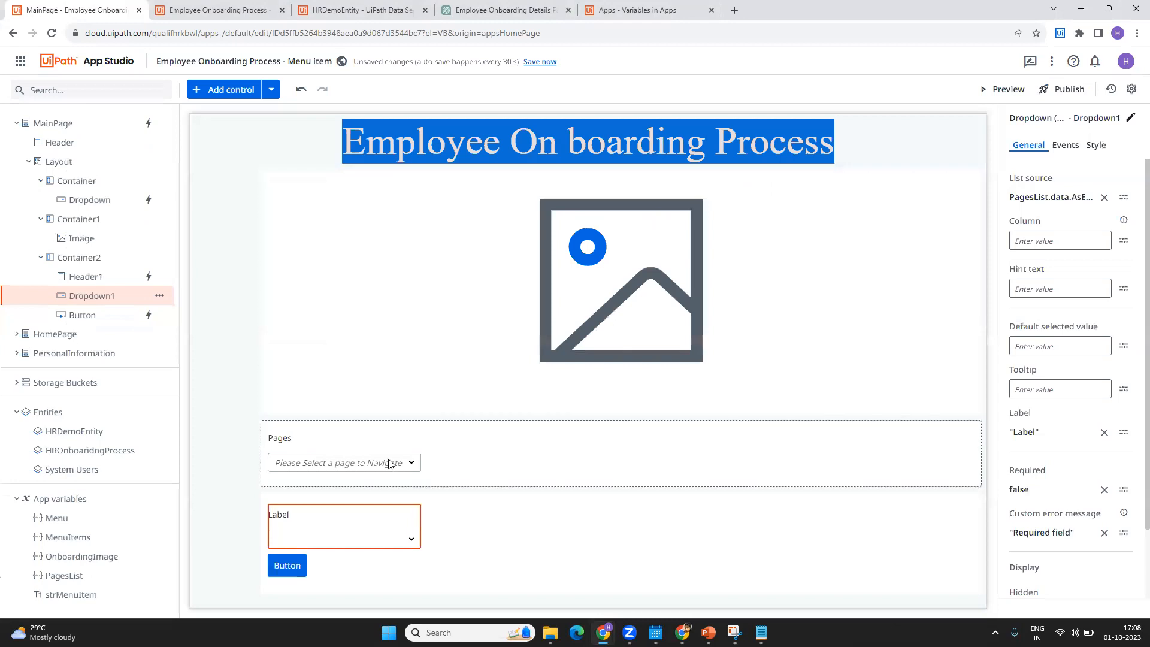
Preview the app, check the options offered by the Label and Pages dropdowns, and return to App Studio
{"action": "left_click", "coordinate": [1001, 96]}
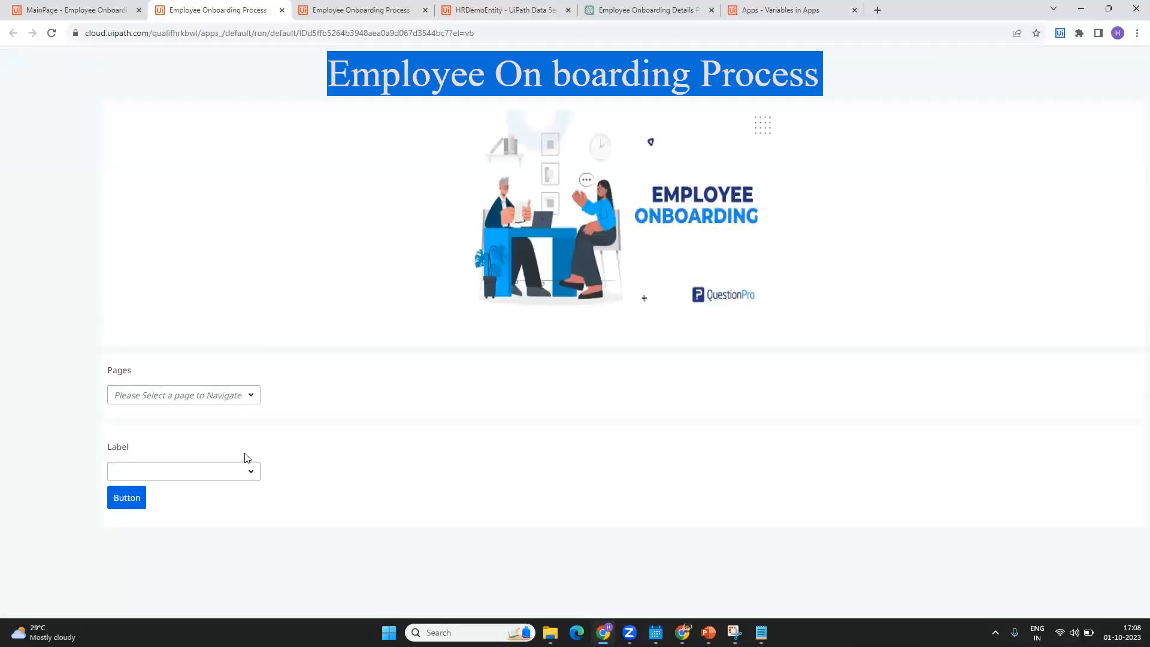
{"action": "left_click", "coordinate": [248, 473]}
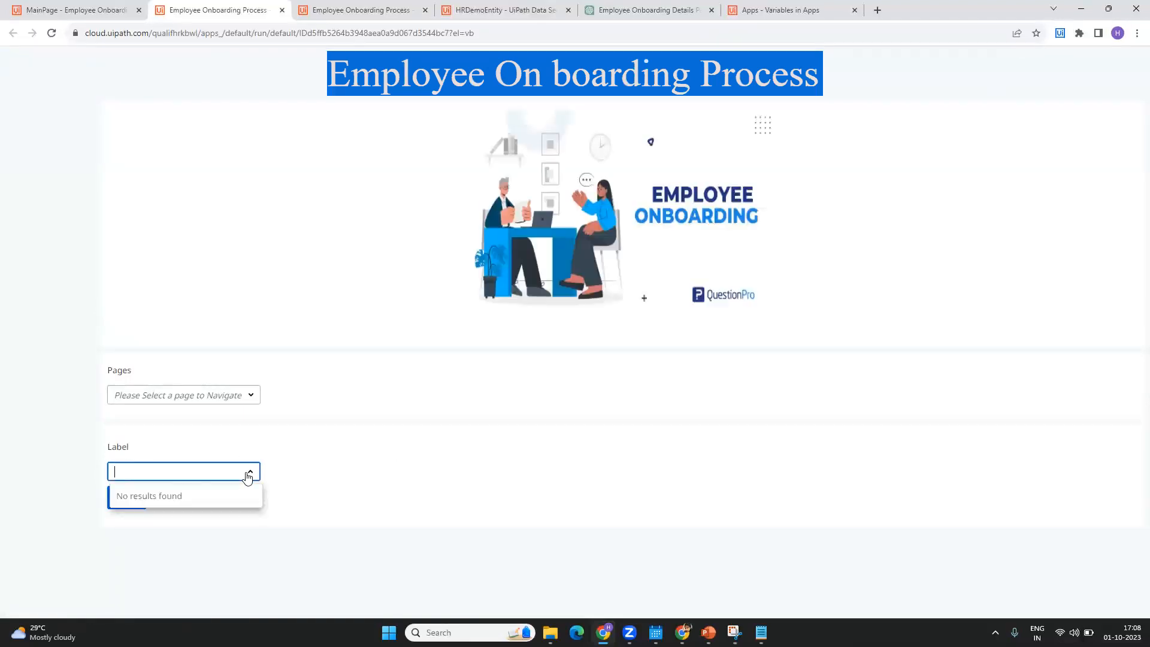
{"action": "left_click", "coordinate": [248, 473]}
{"action": "left_click", "coordinate": [224, 476]}
{"action": "left_click", "coordinate": [248, 394]}
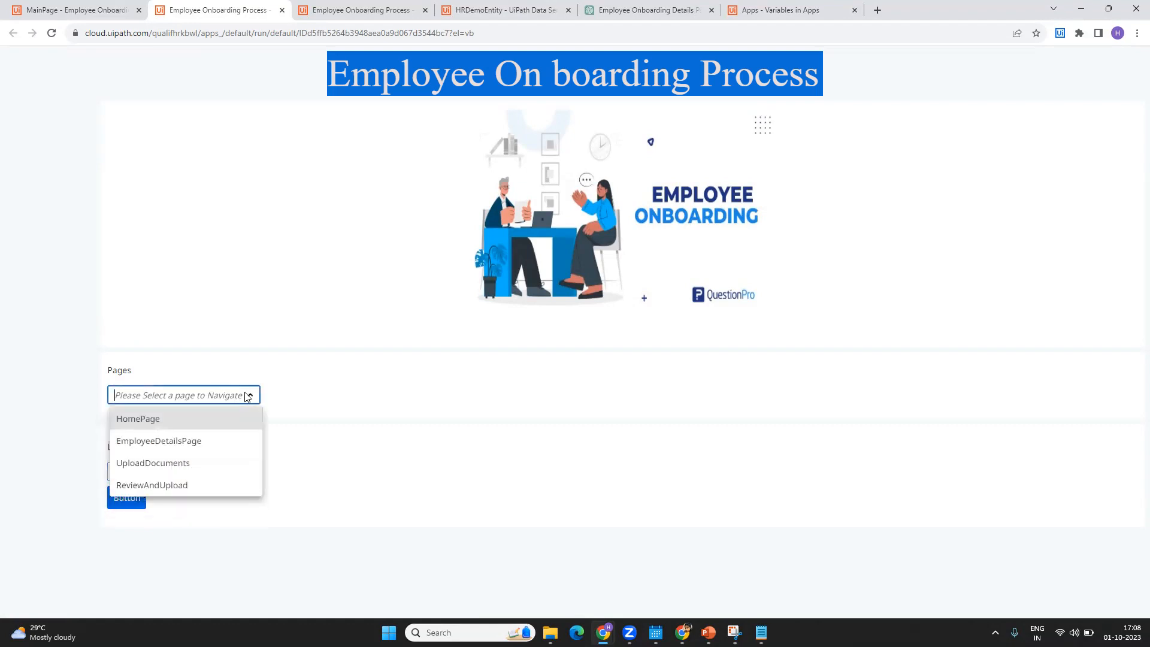
{"action": "left_click", "coordinate": [437, 511]}
{"action": "left_click", "coordinate": [72, 8]}
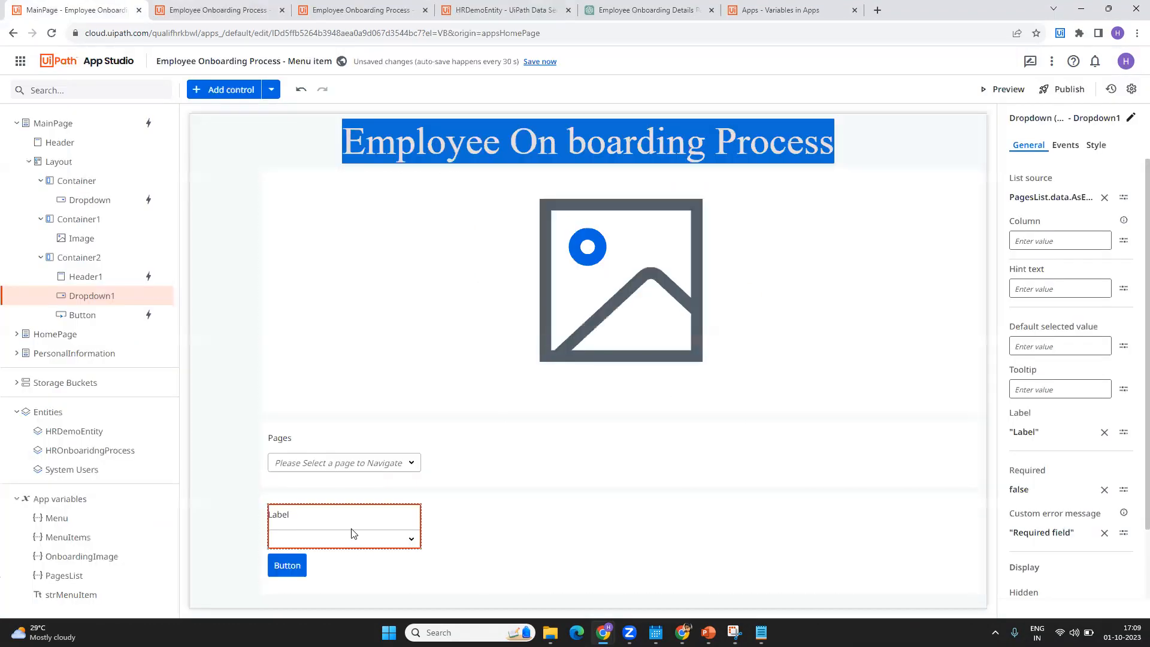
Review Dropdown1's list source setting, with the control labelled Label selected on MainPage
{"action": "left_click", "coordinate": [1124, 199]}
{"action": "left_click", "coordinate": [1076, 219]}
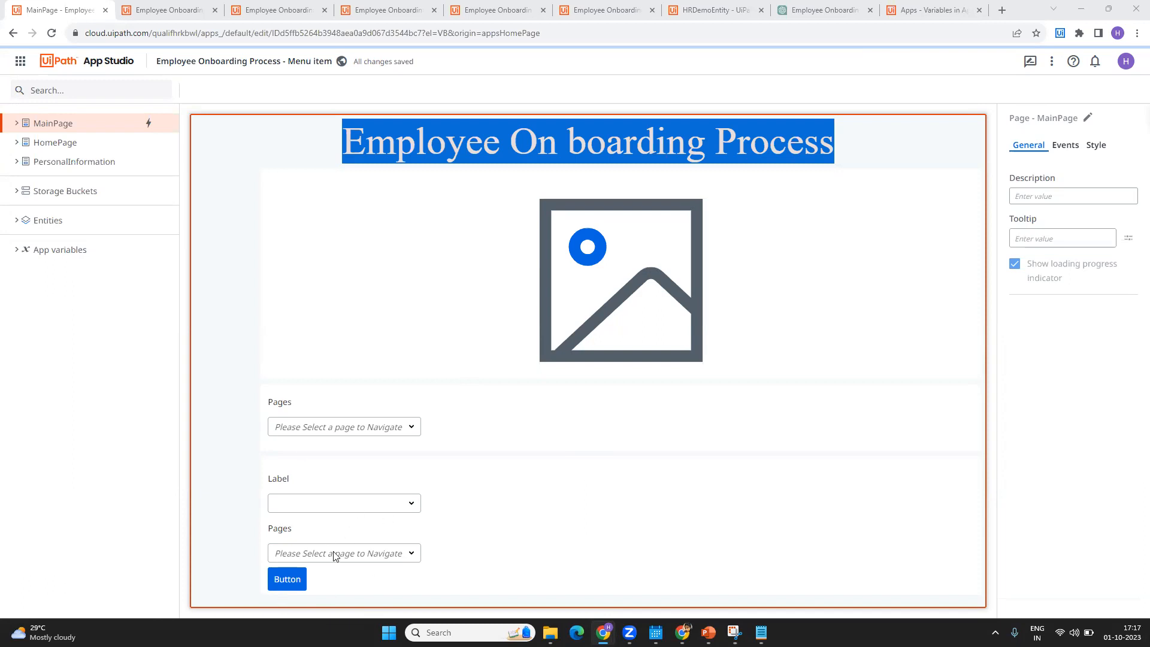
{"action": "left_click", "coordinate": [306, 502]}
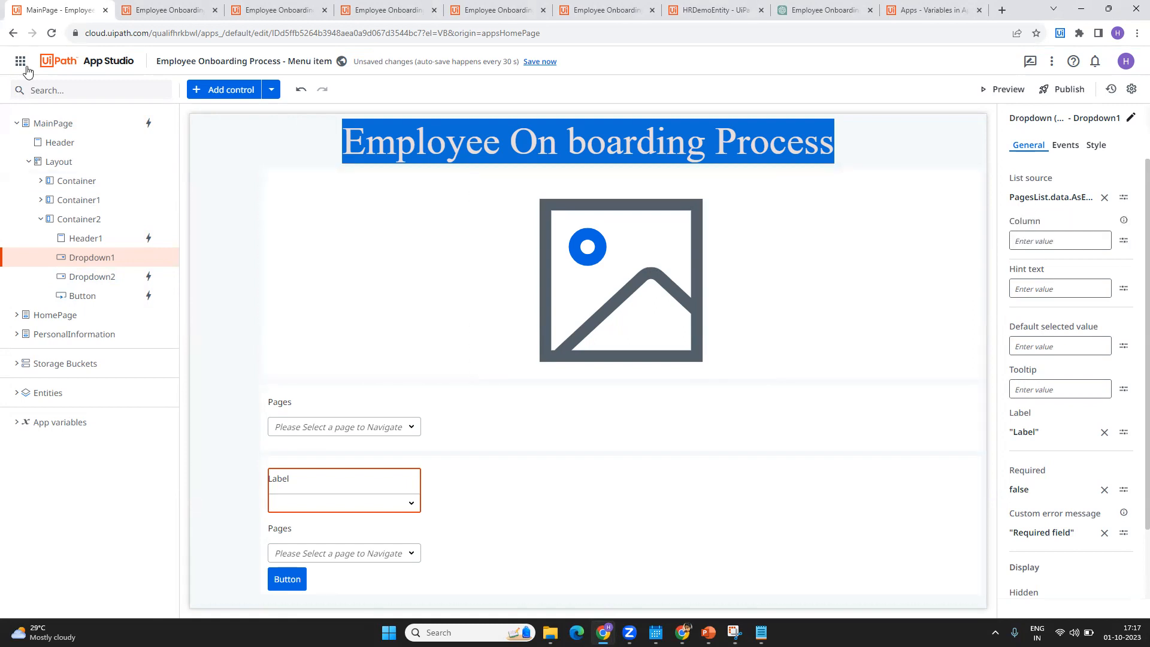
Open MainPage's load rule and add a Set Value action after the one that sets Menu
{"action": "left_click", "coordinate": [61, 126]}
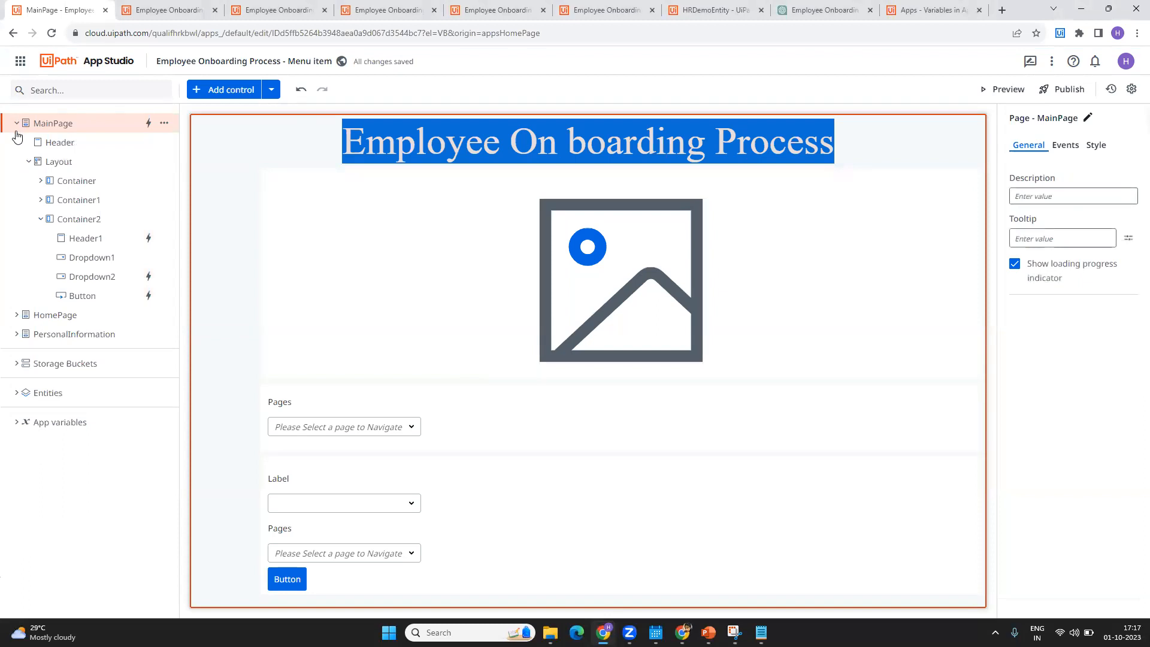
{"action": "left_click", "coordinate": [1065, 147]}
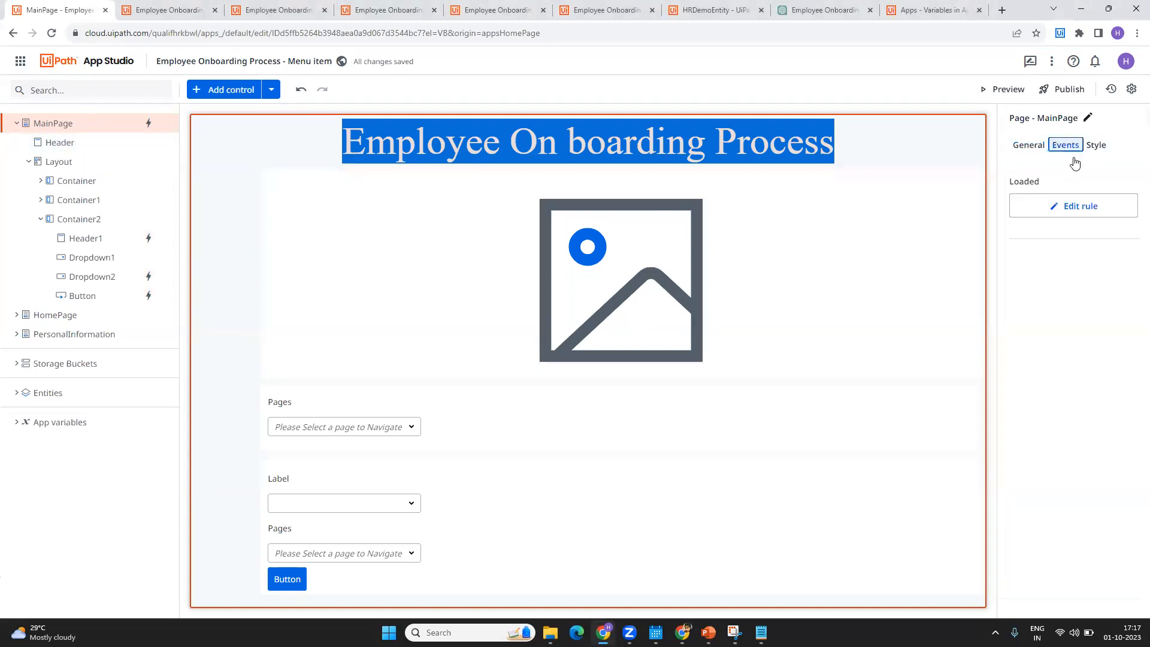
{"action": "left_click", "coordinate": [1082, 207]}
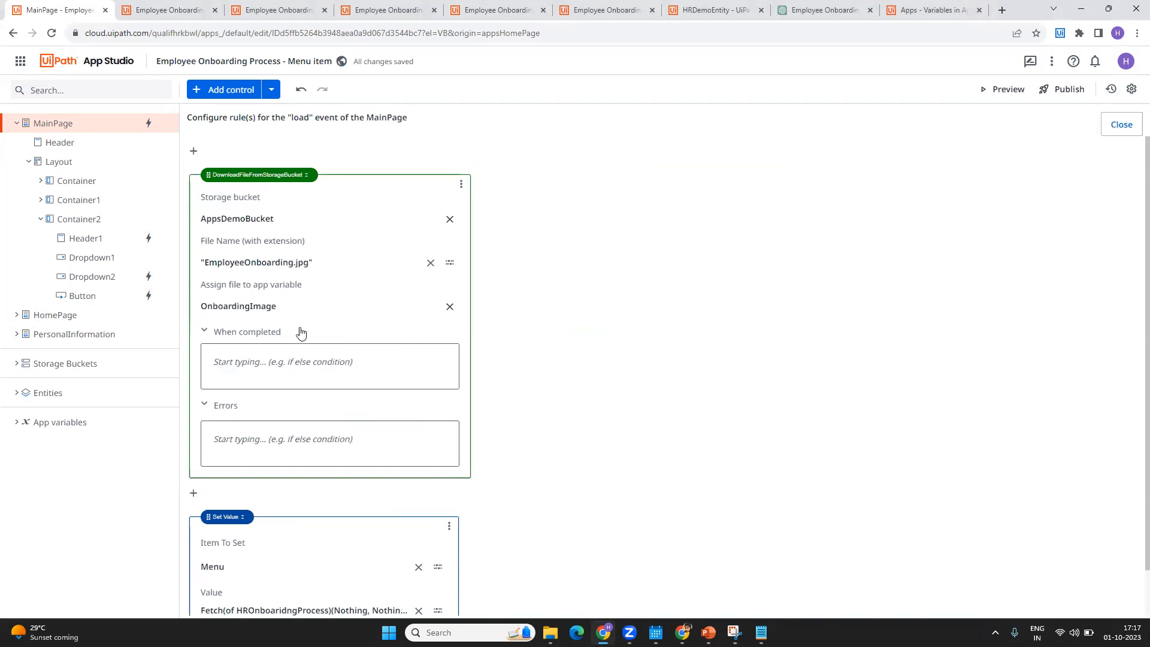
{"action": "scroll", "coordinate": [315, 474], "scroll_direction": "down", "scroll_amount": 2}
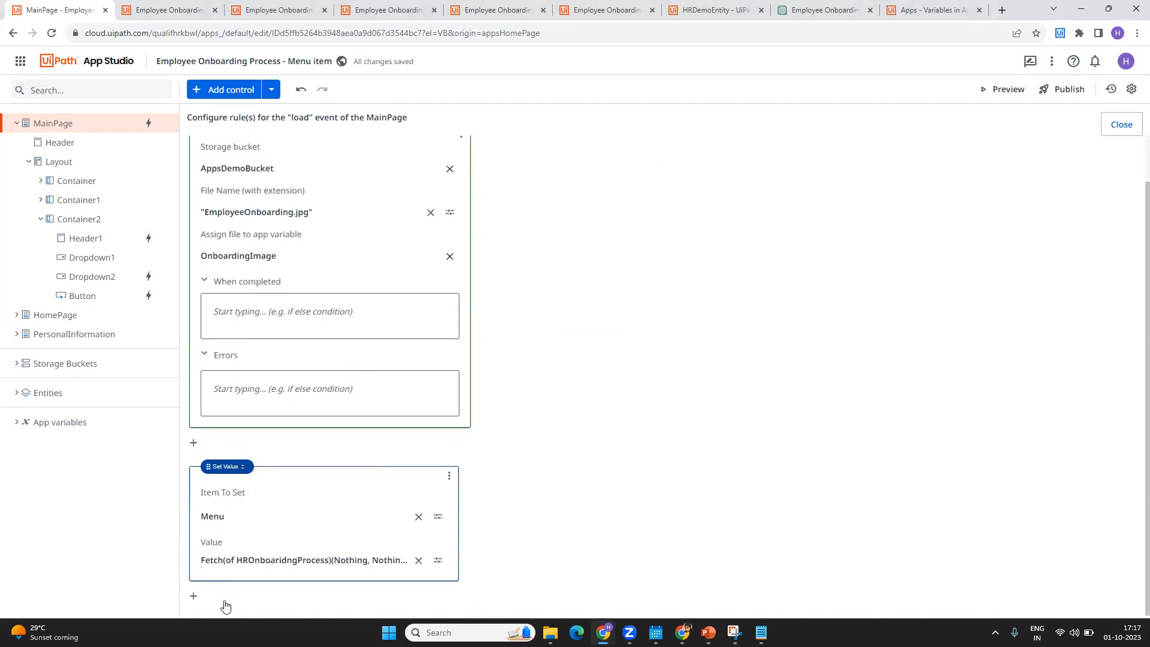
{"action": "left_click", "coordinate": [193, 597]}
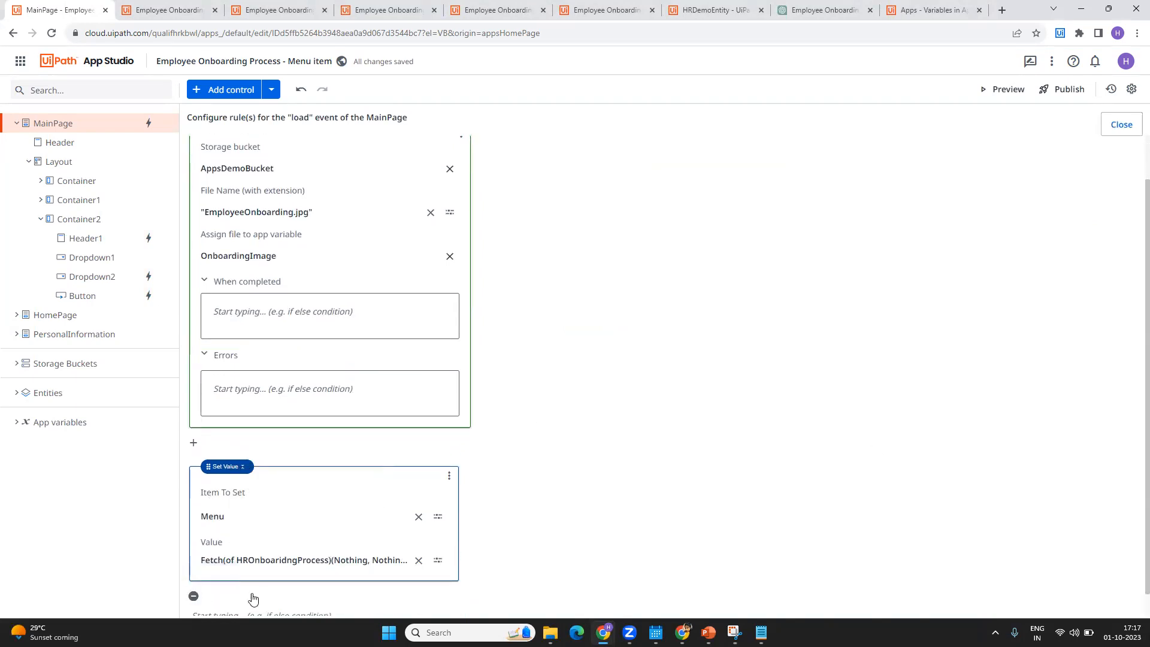
{"action": "type", "text": "set"}
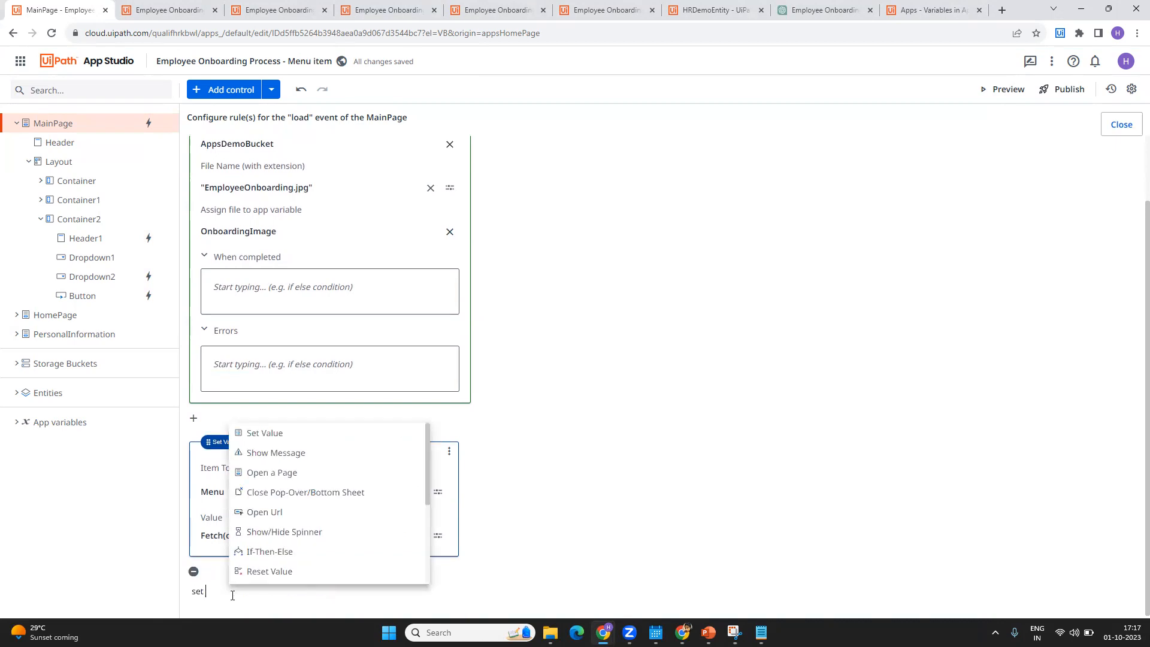
{"action": "type", "text": " va"}
{"action": "left_click", "coordinate": [282, 438]}
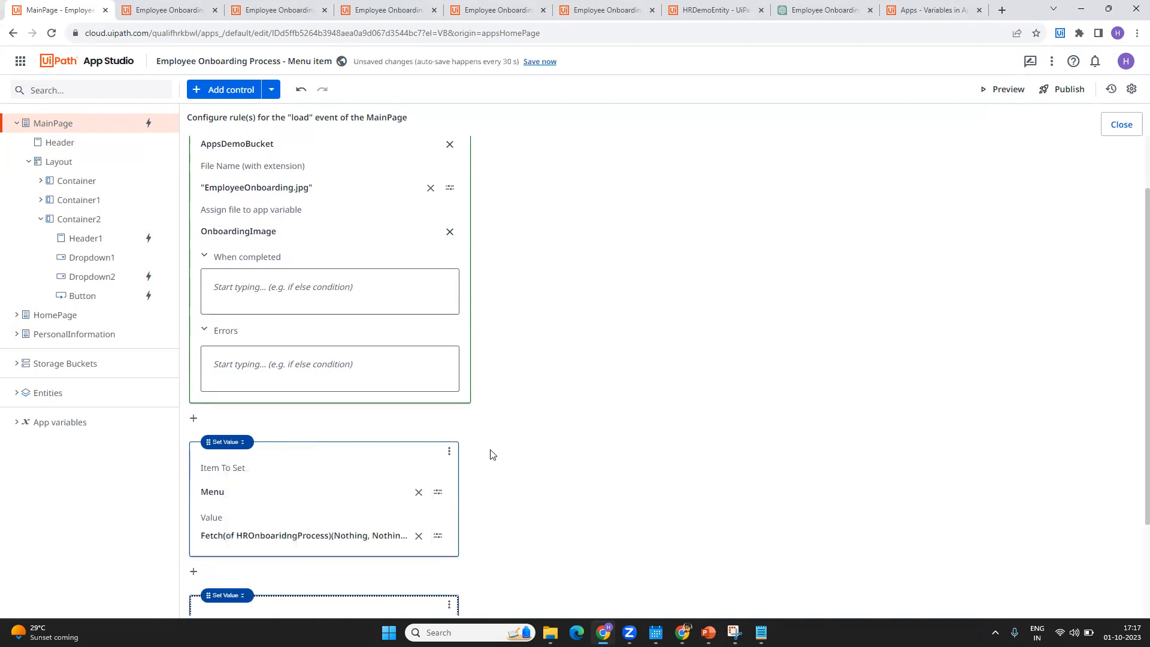
Set the new action's item to set to the PagesList variable
{"action": "left_click", "coordinate": [15, 422]}
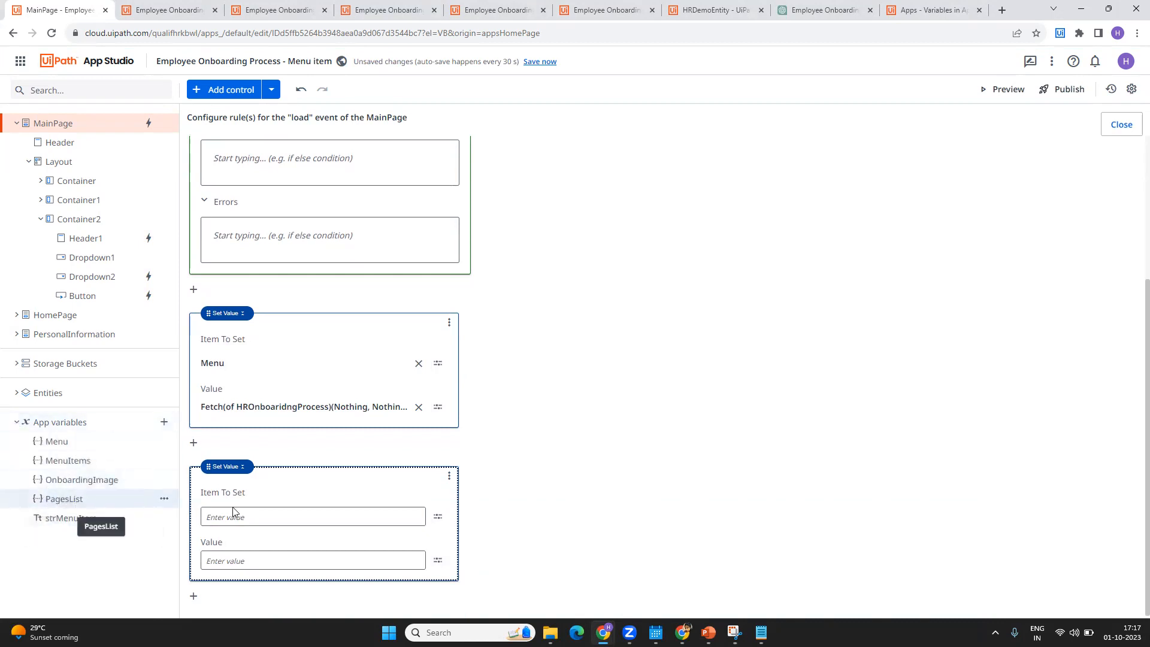
{"action": "left_click", "coordinate": [437, 517]}
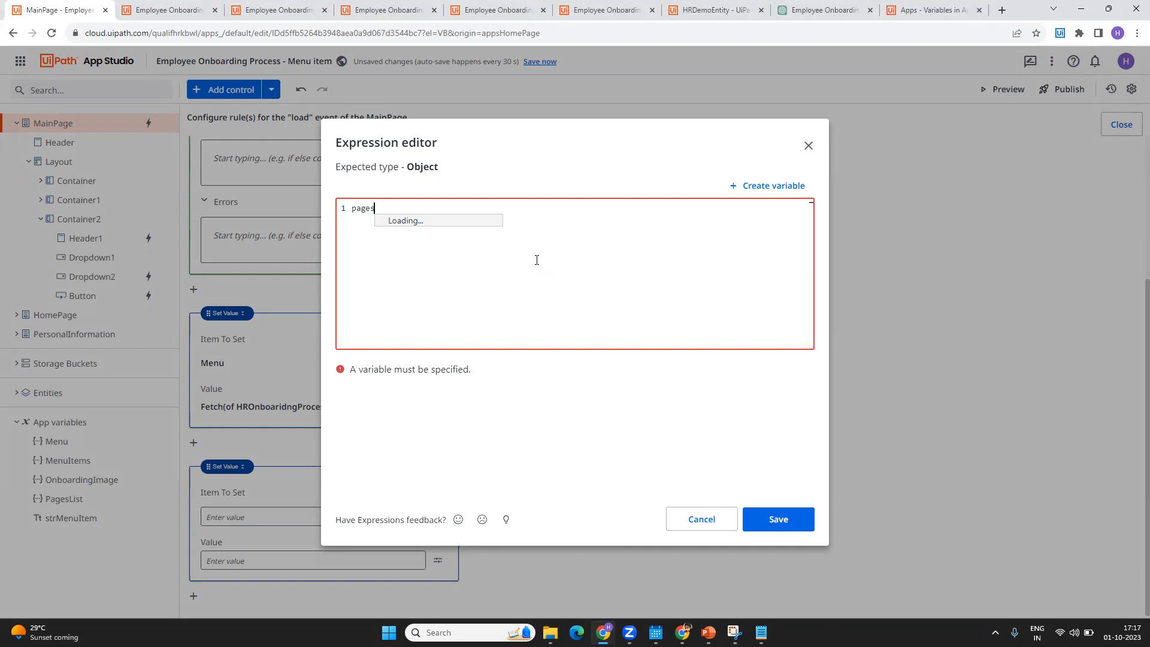
{"action": "key", "text": "Return"}
{"action": "left_click", "coordinate": [793, 519]}
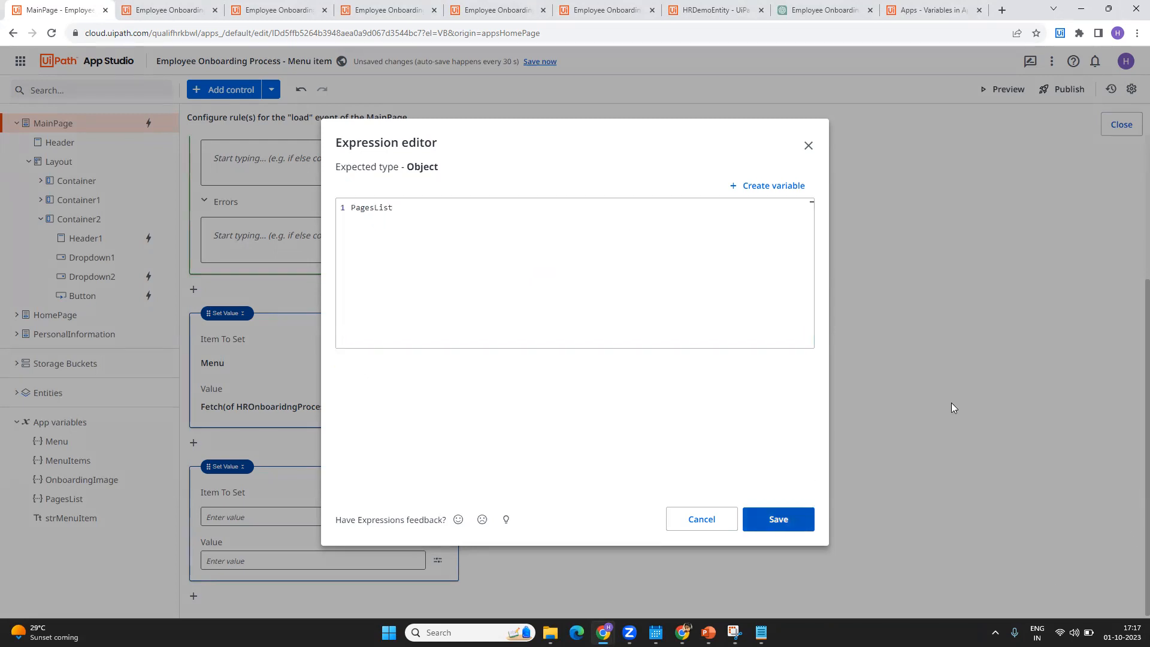
Use the query builder to set PagesList's value to a query on HRDemoEntity, and close the rule editor
{"action": "left_click", "coordinate": [436, 561]}
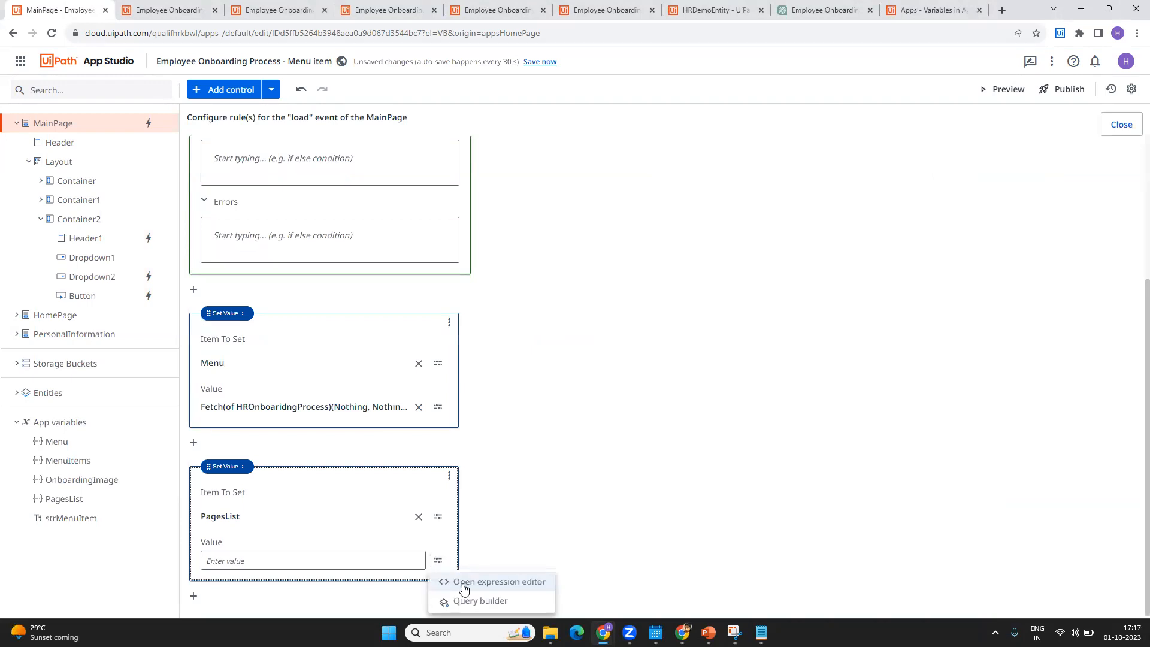
{"action": "left_click", "coordinate": [469, 608]}
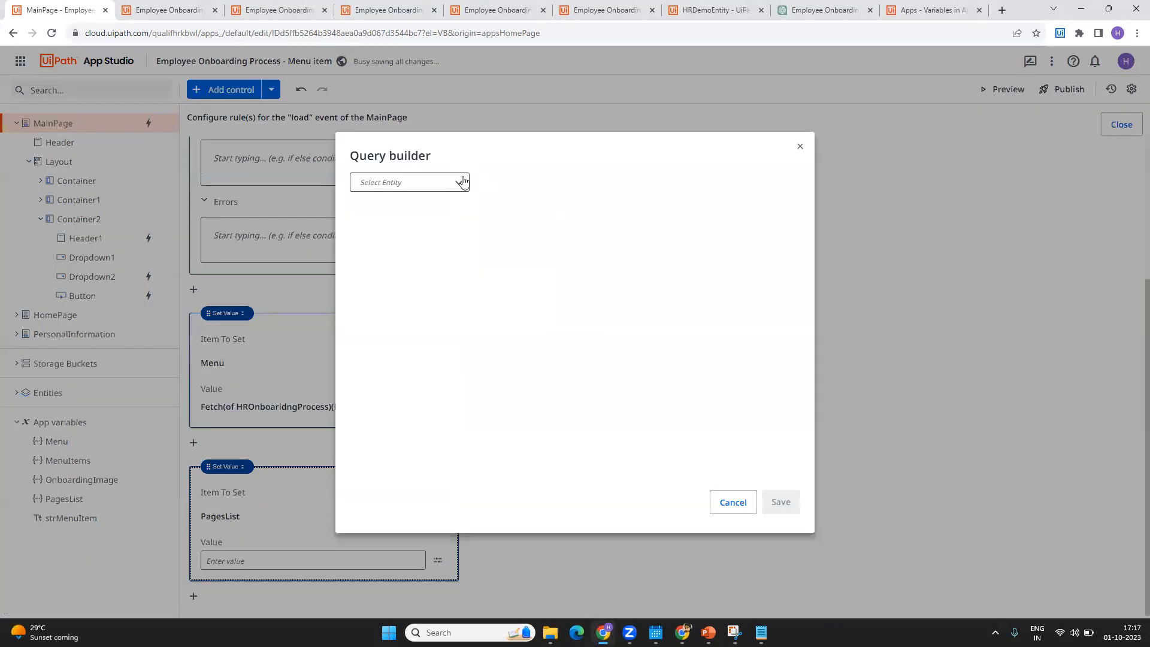
{"action": "left_click", "coordinate": [462, 183]}
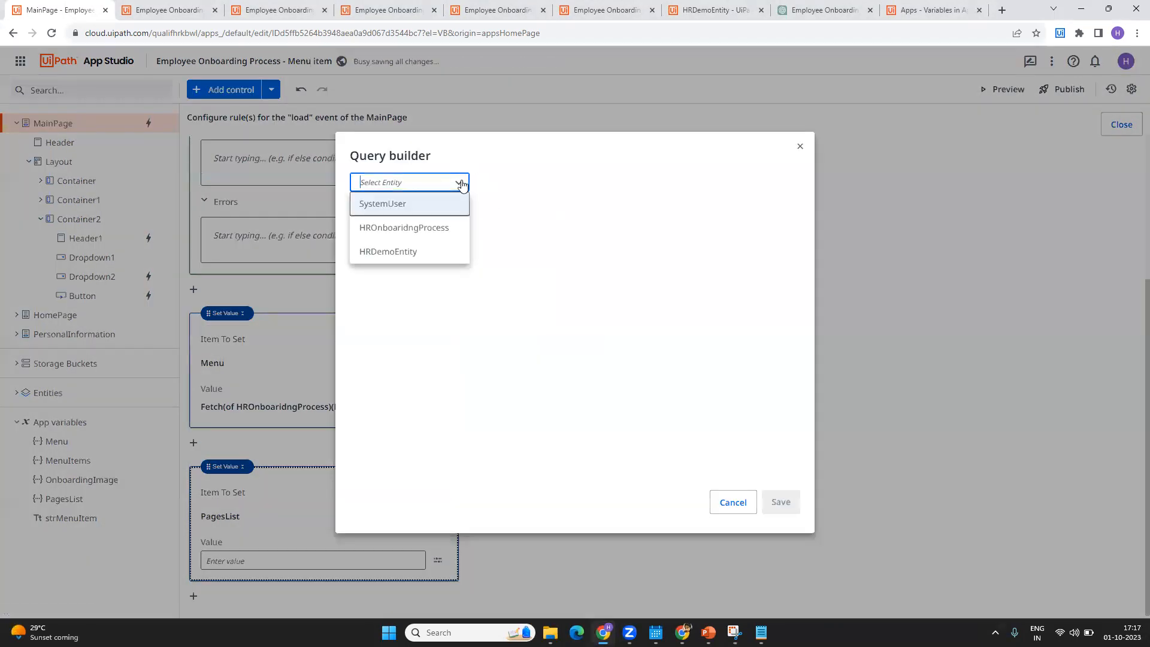
{"action": "left_click", "coordinate": [396, 259]}
{"action": "left_click", "coordinate": [777, 502]}
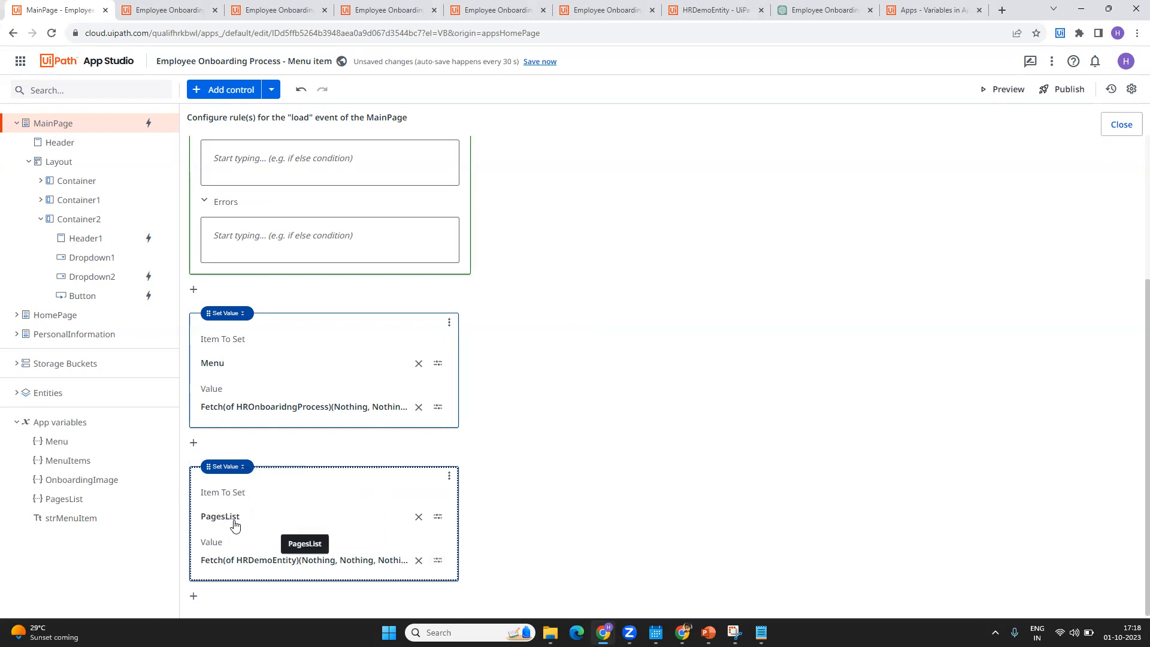
{"action": "left_click", "coordinate": [1132, 127]}
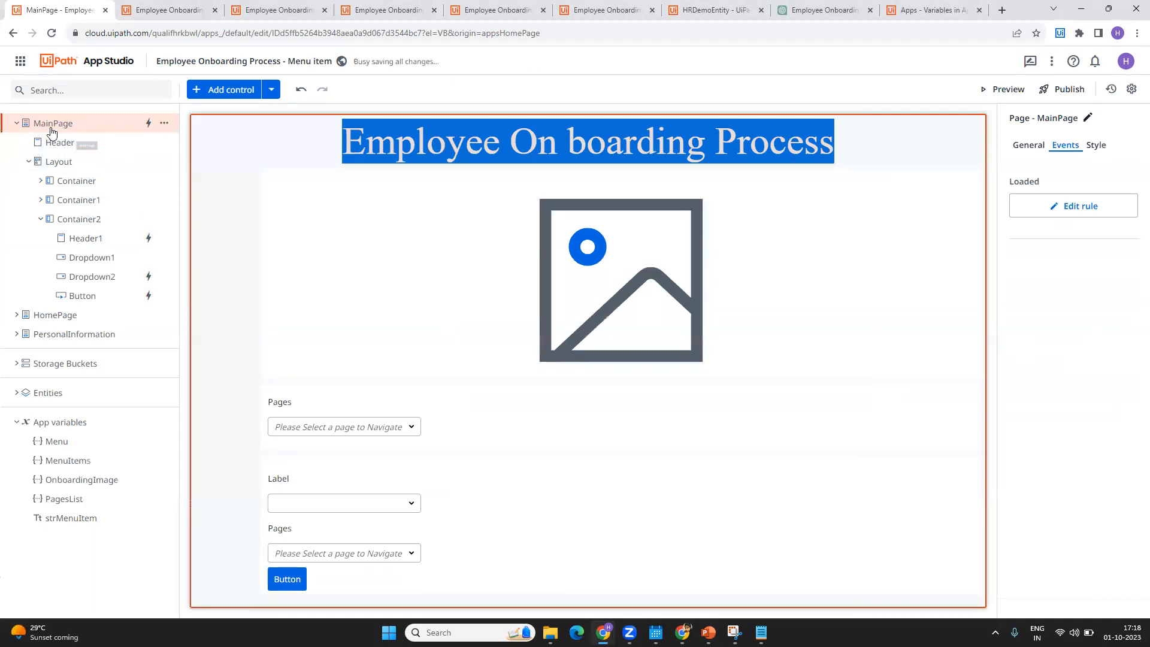
Preview the app, close the old preview tabs, and examine the options offered by the Label dropdown
{"action": "left_click", "coordinate": [1004, 89]}
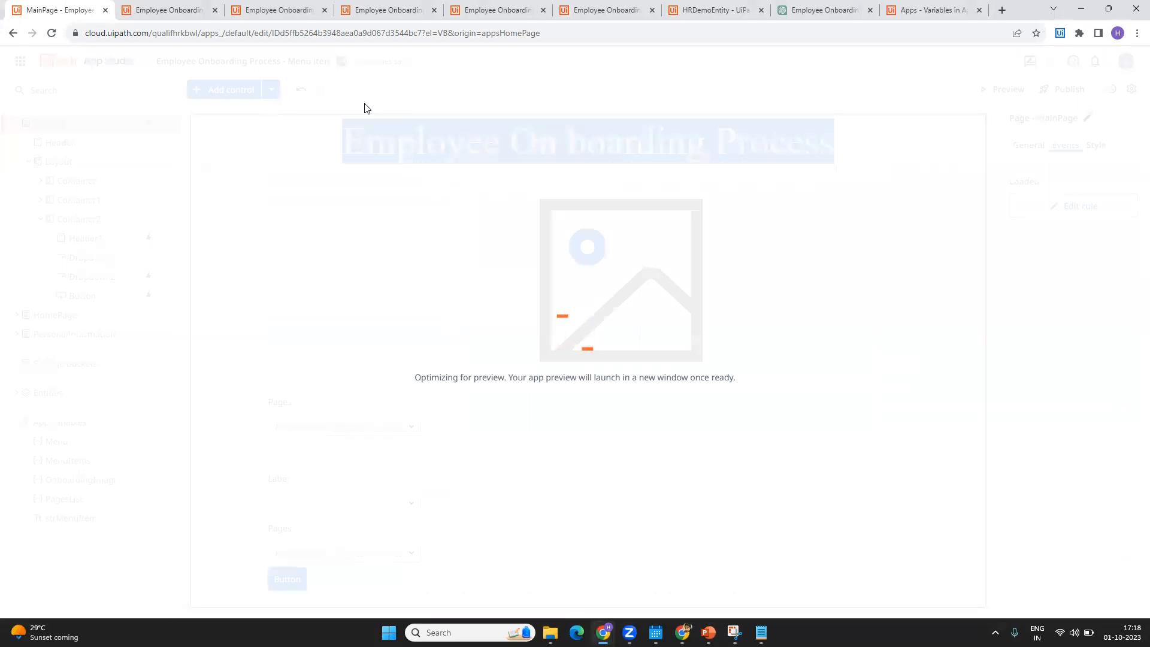
{"action": "left_click", "coordinate": [215, 11]}
{"action": "left_click", "coordinate": [215, 10]}
{"action": "left_click", "coordinate": [215, 10]}
{"action": "left_click", "coordinate": [215, 11]}
{"action": "left_click", "coordinate": [216, 11]}
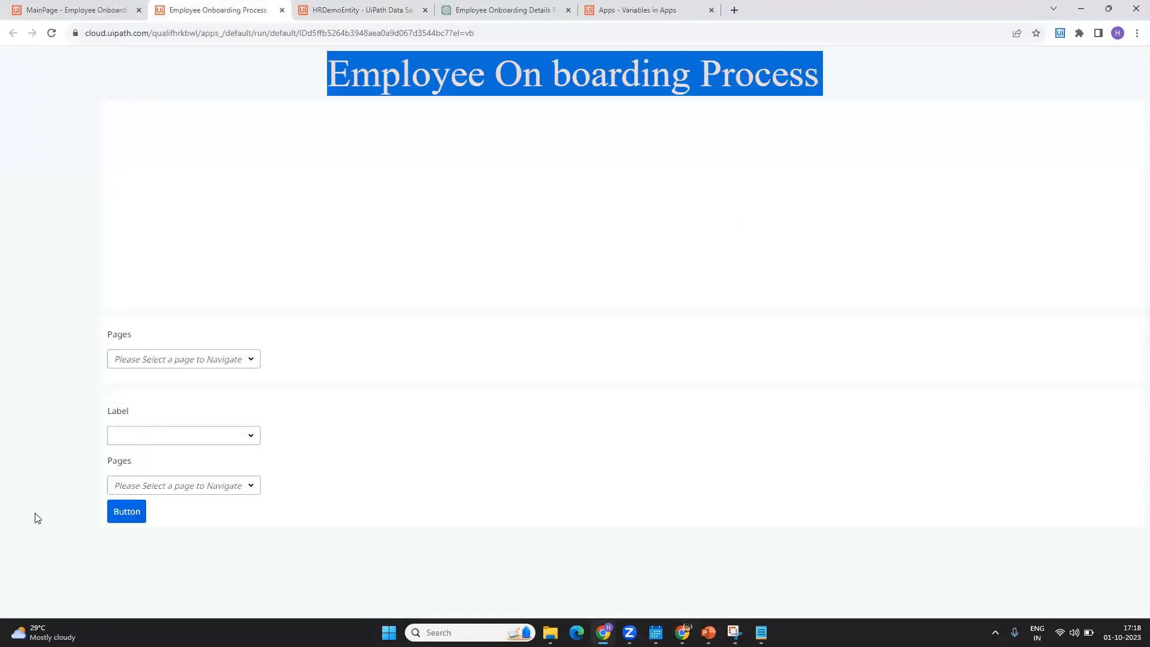
{"action": "left_click", "coordinate": [252, 440]}
{"action": "left_click", "coordinate": [420, 468]}
{"action": "left_click", "coordinate": [250, 437]}
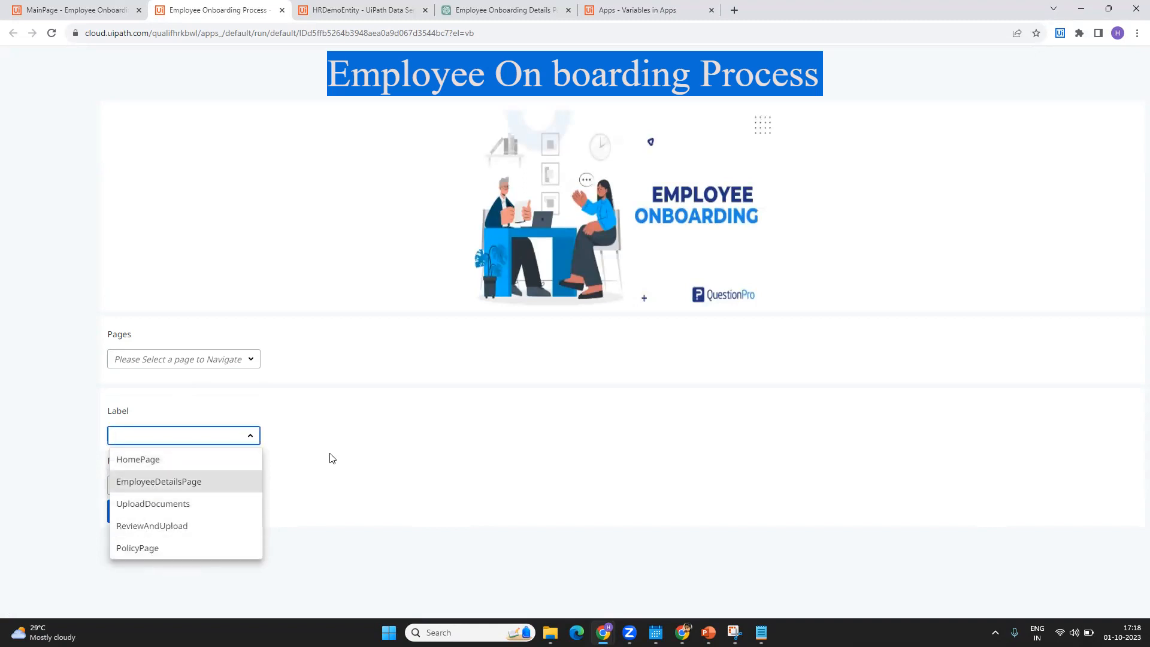
{"action": "left_click", "coordinate": [377, 429]}
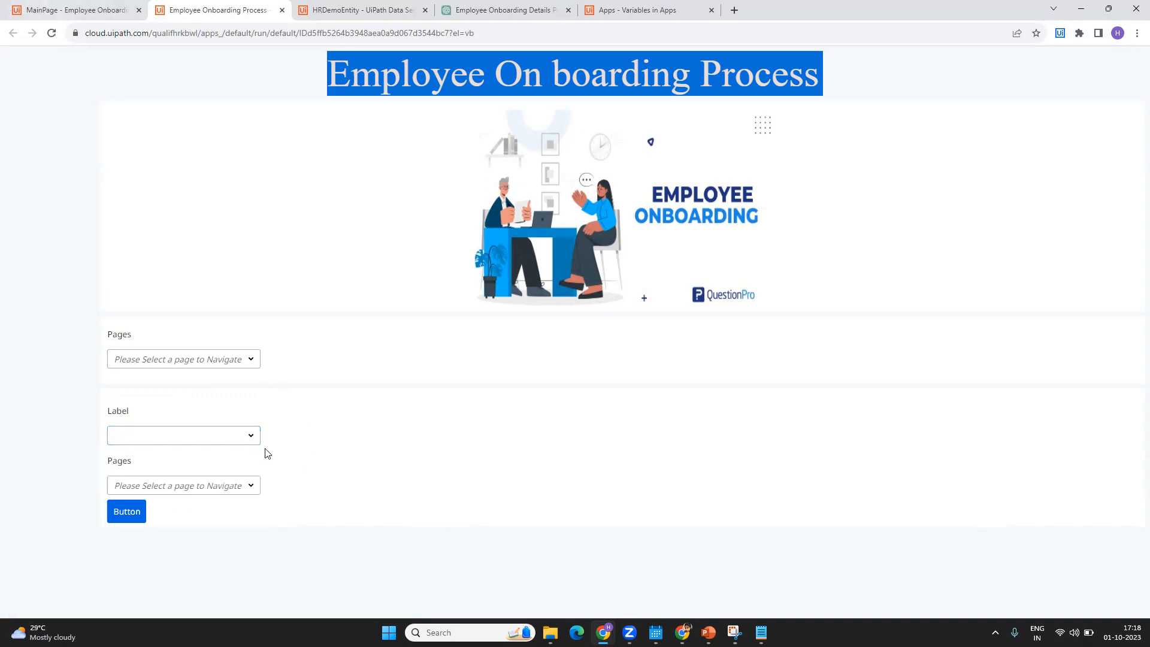
Test the Label dropdown by choosing HomePage, EmployeeDetailsPage, UploadDocuments, ReviewAndUpload and PolicyPage in turn, finishing on HomePage
{"action": "left_click", "coordinate": [251, 435]}
{"action": "left_click", "coordinate": [159, 459]}
{"action": "left_click", "coordinate": [250, 436]}
{"action": "left_click", "coordinate": [135, 482]}
{"action": "left_click", "coordinate": [250, 436]}
{"action": "left_click", "coordinate": [180, 503]}
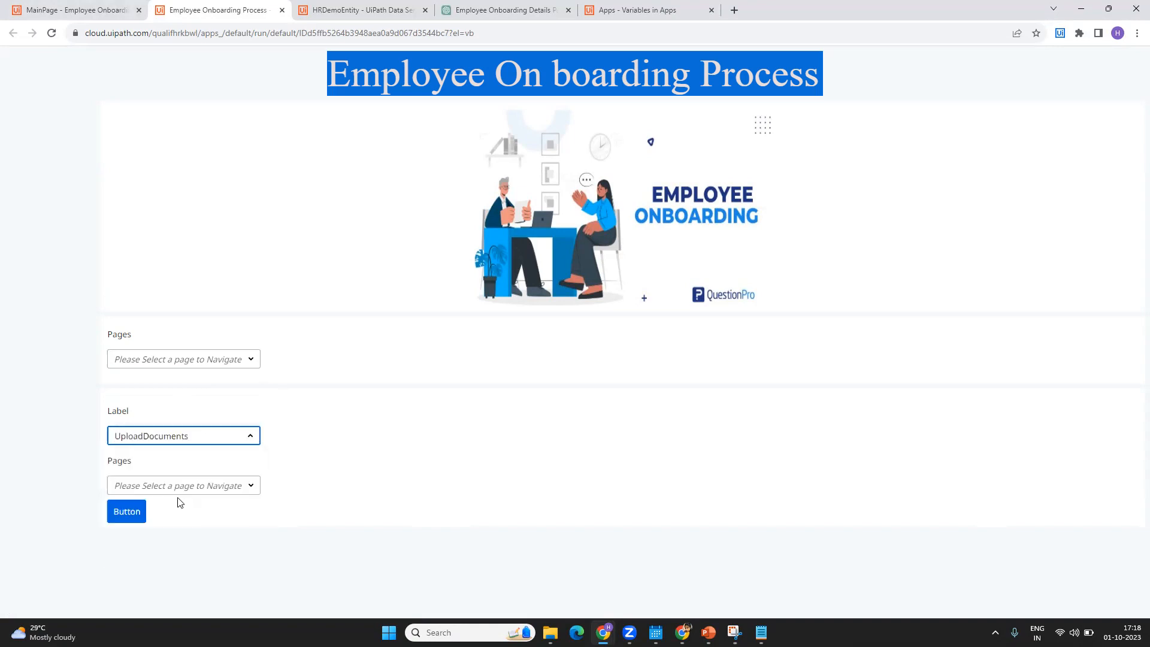
{"action": "left_click", "coordinate": [253, 436]}
{"action": "left_click", "coordinate": [161, 526]}
{"action": "left_click", "coordinate": [252, 435]}
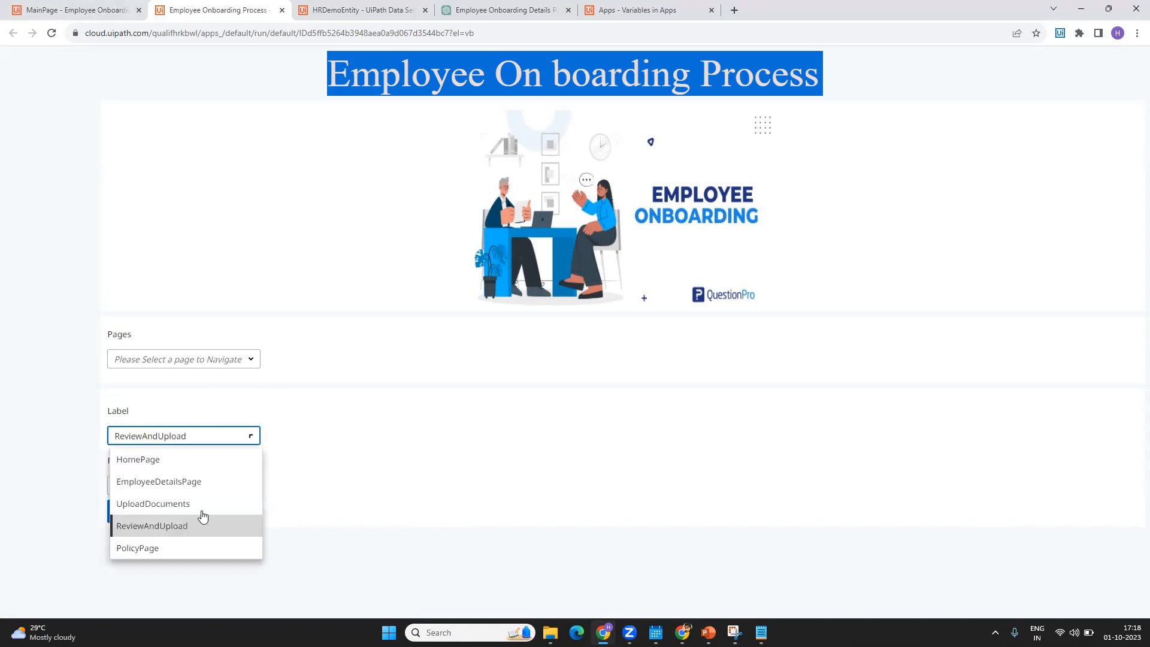
{"action": "left_click", "coordinate": [172, 546]}
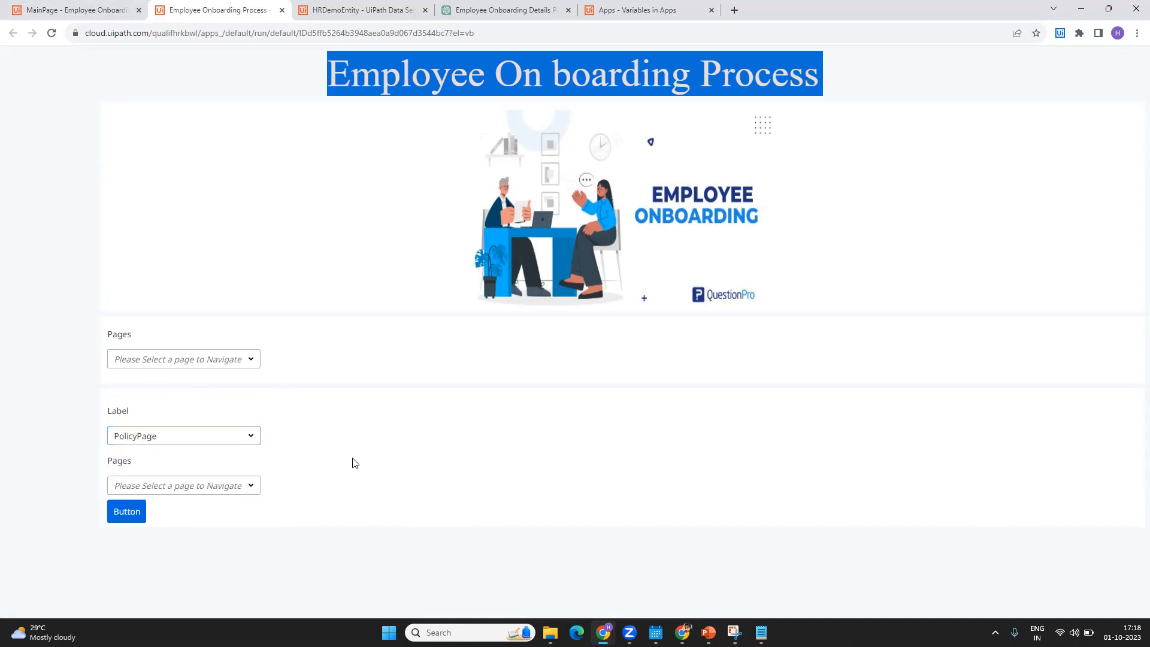
{"action": "left_click", "coordinate": [252, 435]}
{"action": "left_click", "coordinate": [203, 460]}
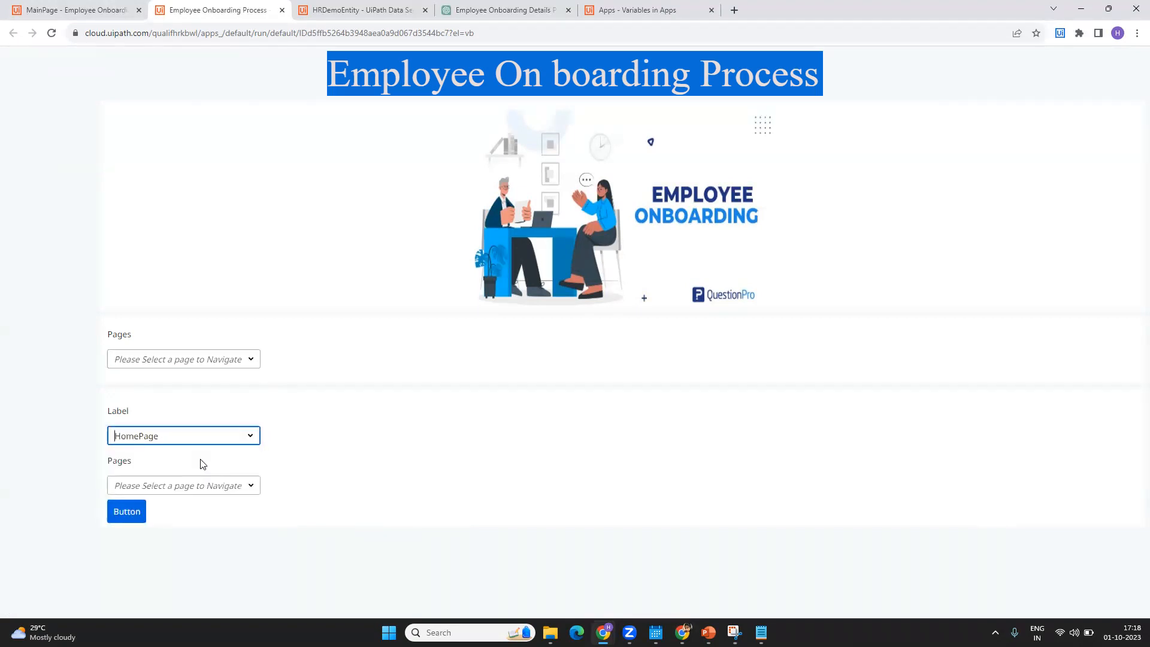
Return to App Studio and add a Page container control below the layout on MainPage
{"action": "left_click", "coordinate": [16, 11]}
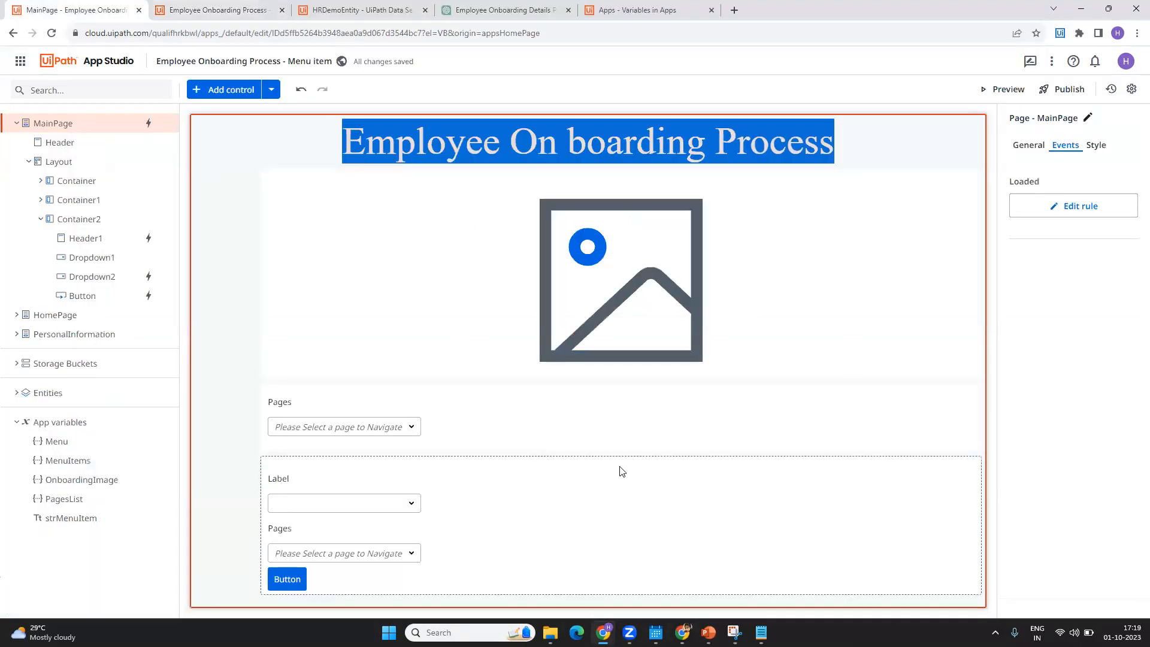
{"action": "left_click", "coordinate": [241, 93]}
{"action": "type", "text": "page"}
{"action": "left_click_drag", "start_coordinate": [46, 201], "coordinate": [586, 601]}
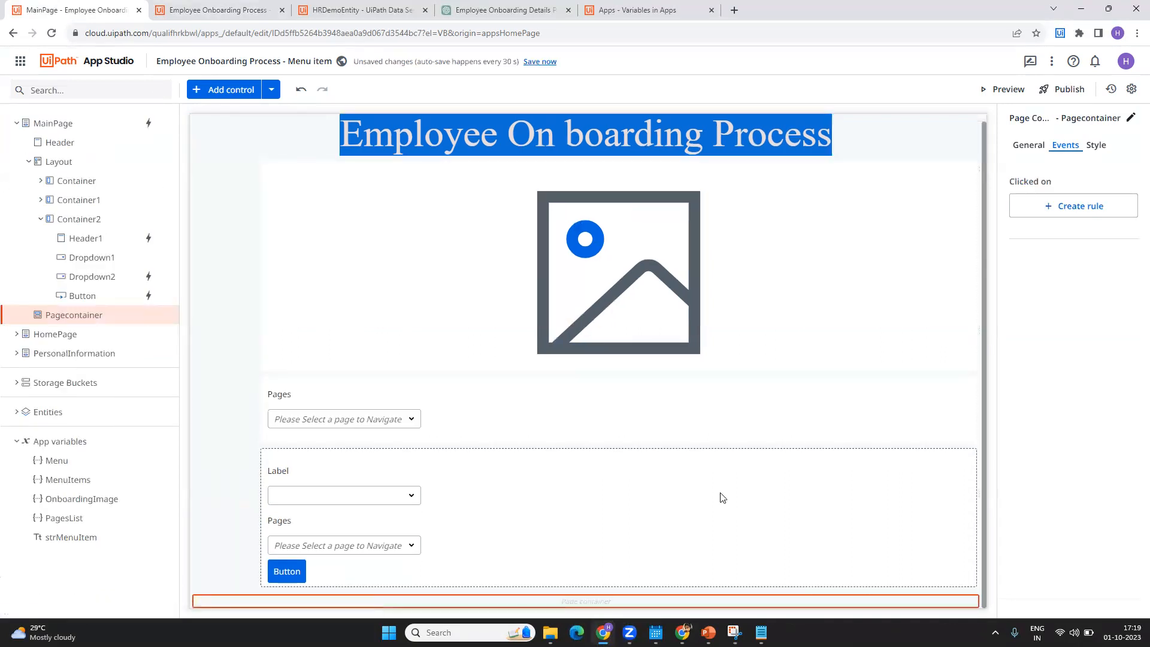
Delete the lower Pages dropdown, Dropdown2, from Container2 and reduce the container's height
{"action": "left_click", "coordinate": [462, 401]}
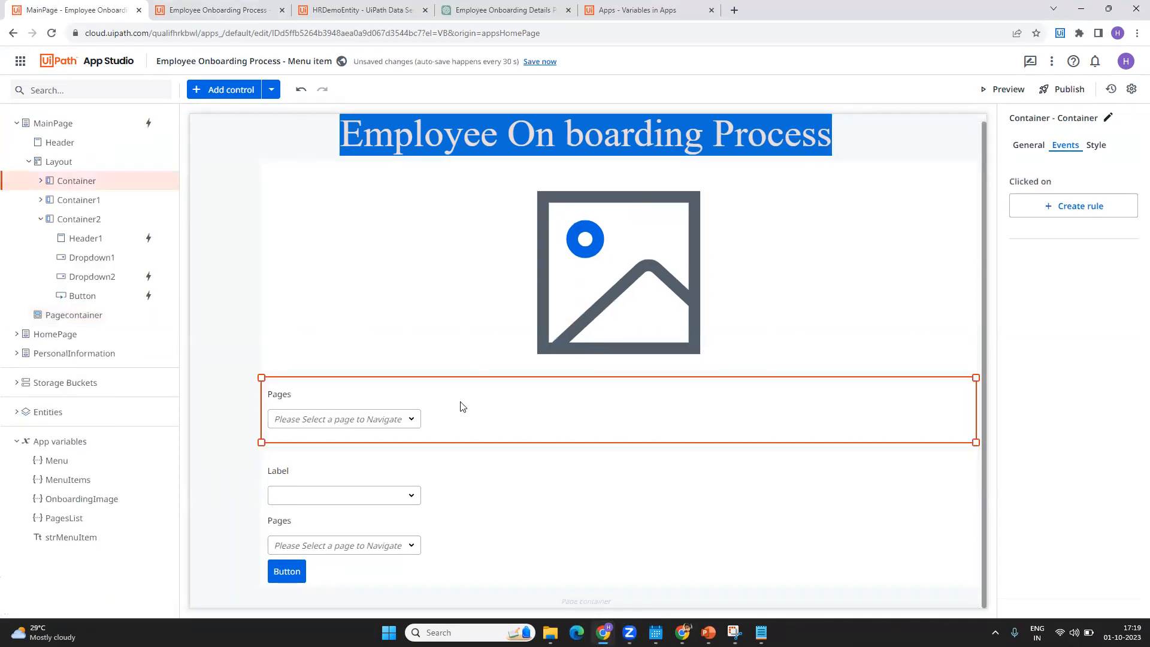
{"action": "left_click", "coordinate": [462, 524]}
{"action": "left_click", "coordinate": [339, 549]}
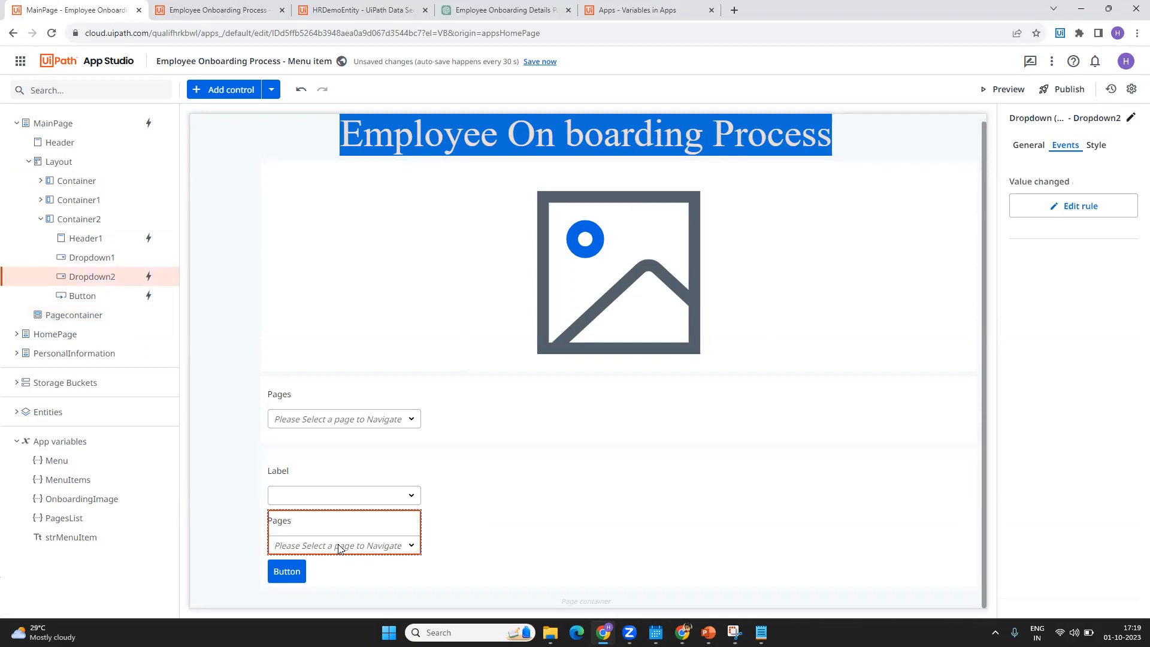
{"action": "key", "text": "Delete"}
{"action": "left_click", "coordinate": [336, 544]}
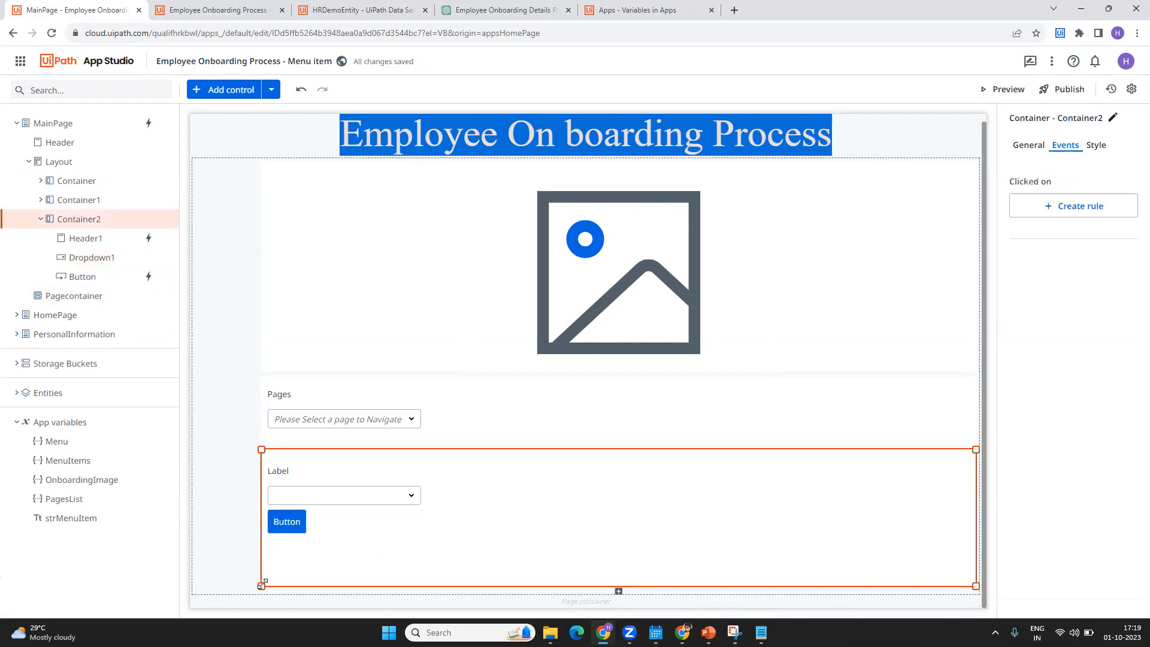
{"action": "left_click_drag", "start_coordinate": [267, 566], "coordinate": [271, 539]}
{"action": "left_click", "coordinate": [516, 587]}
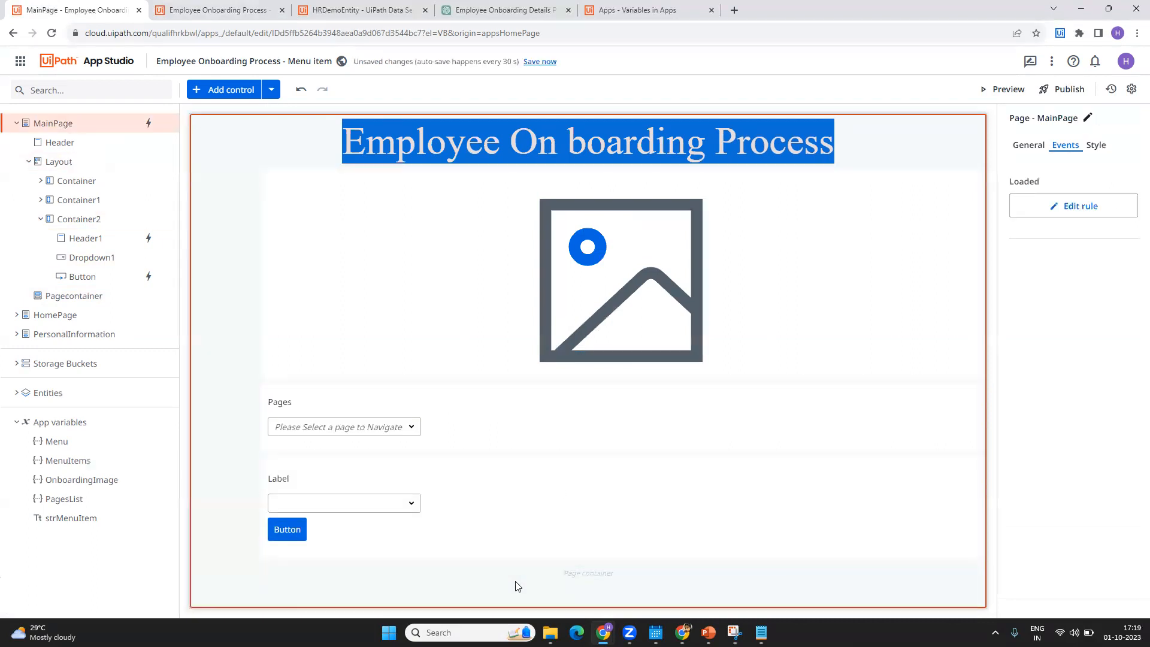
Review the page container and Dropdown1, close the app preview, check HRDemoEntity's data records, and return to App Studio
{"action": "left_click", "coordinate": [519, 578]}
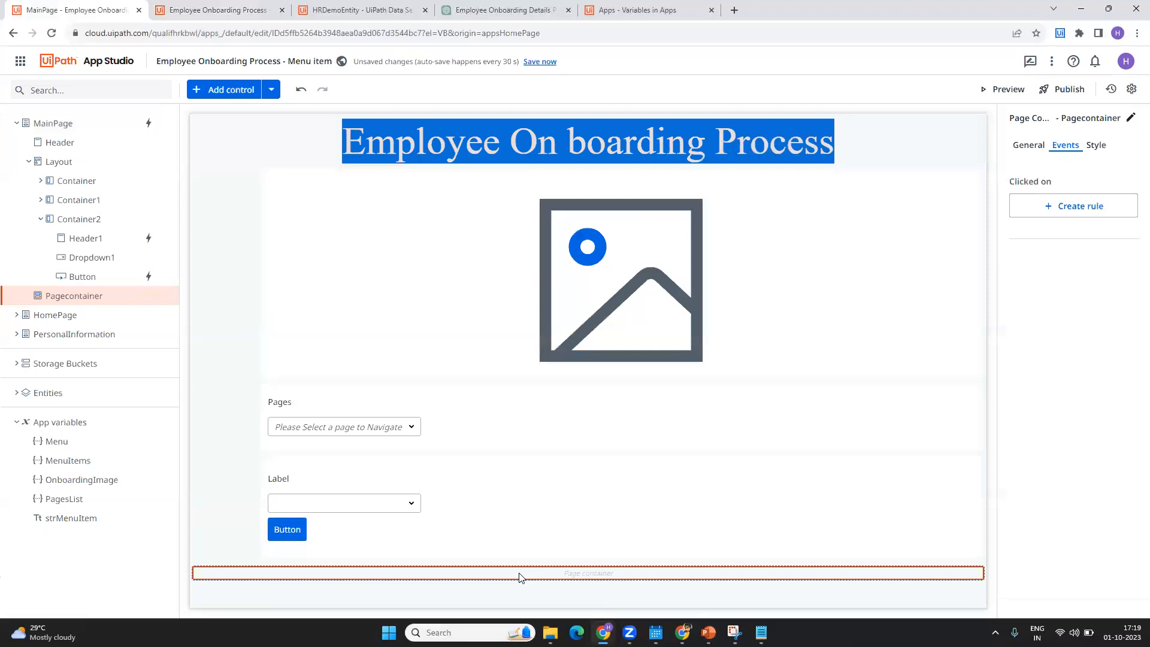
{"action": "left_click", "coordinate": [414, 506]}
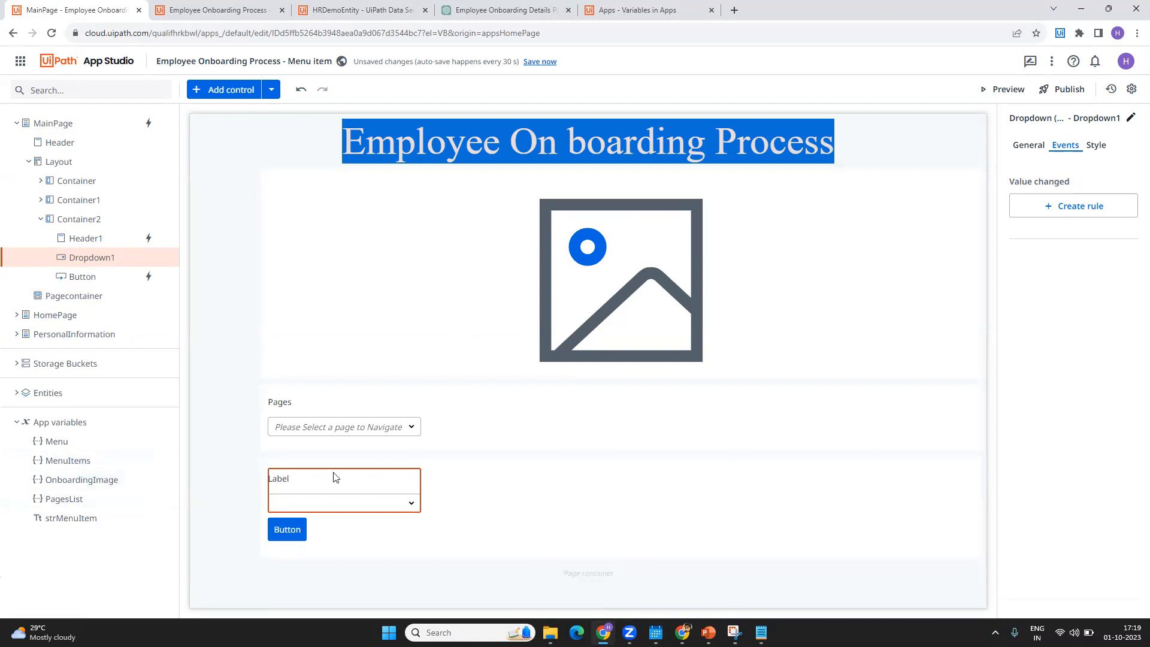
{"action": "left_click", "coordinate": [240, 15]}
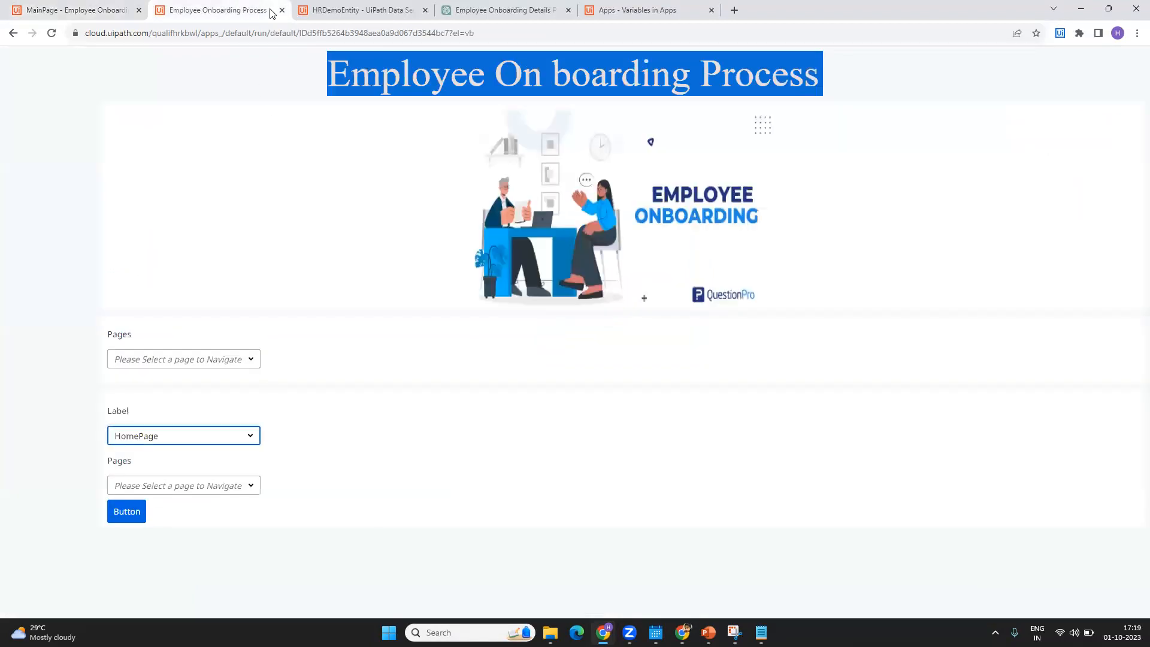
{"action": "left_click", "coordinate": [283, 10]}
{"action": "left_click", "coordinate": [238, 9]}
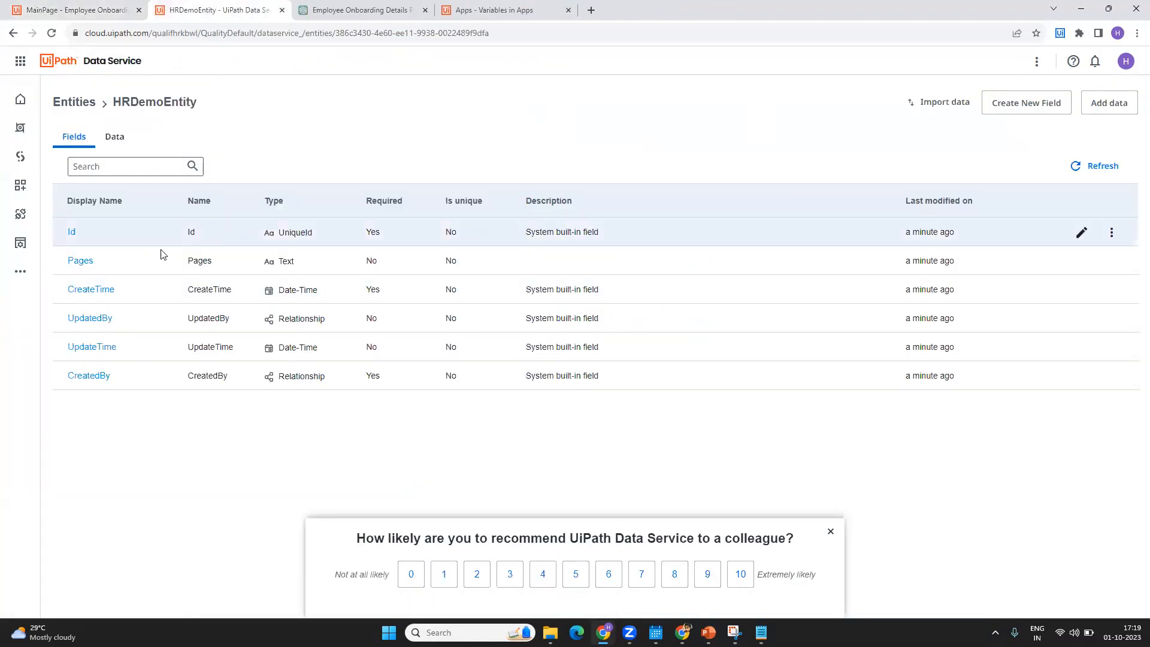
{"action": "left_click", "coordinate": [114, 137]}
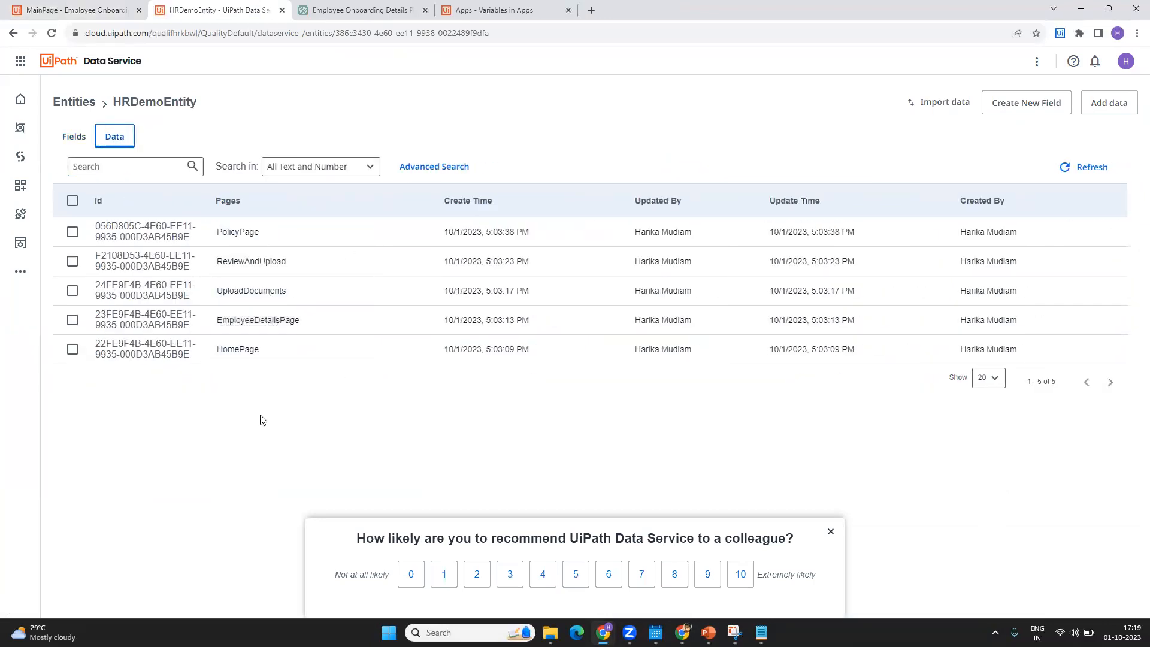
{"action": "left_click", "coordinate": [75, 9]}
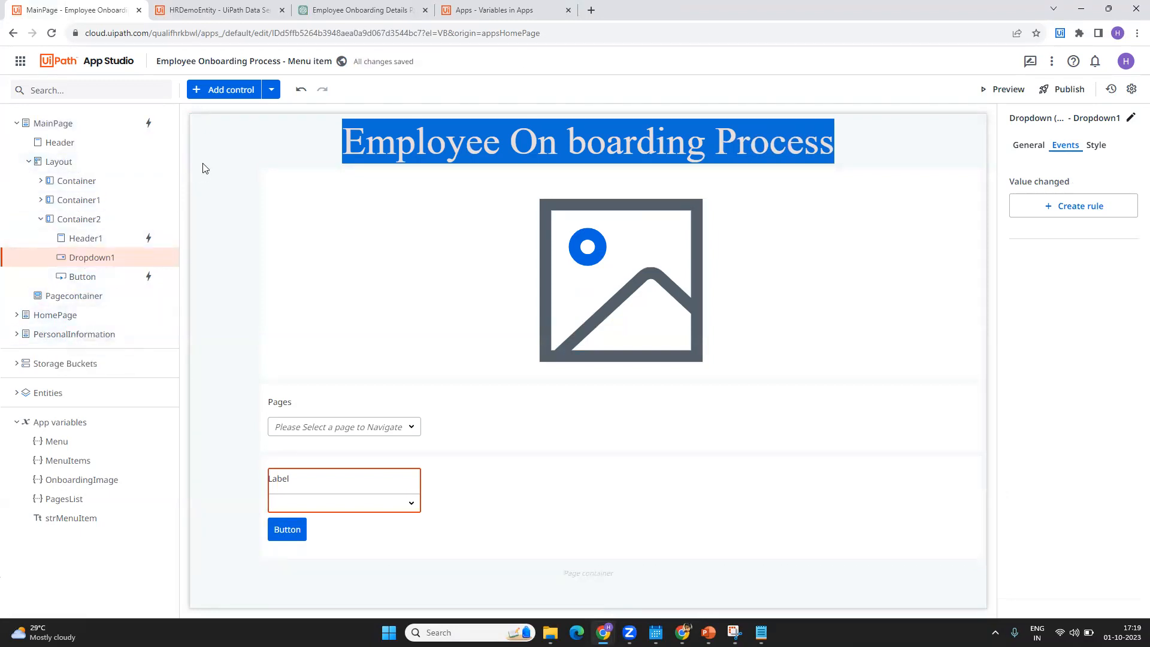
Add a new empty page to the app, check the page names in HRDemoEntity, and name the page PolicyPage
{"action": "left_click", "coordinate": [271, 89]}
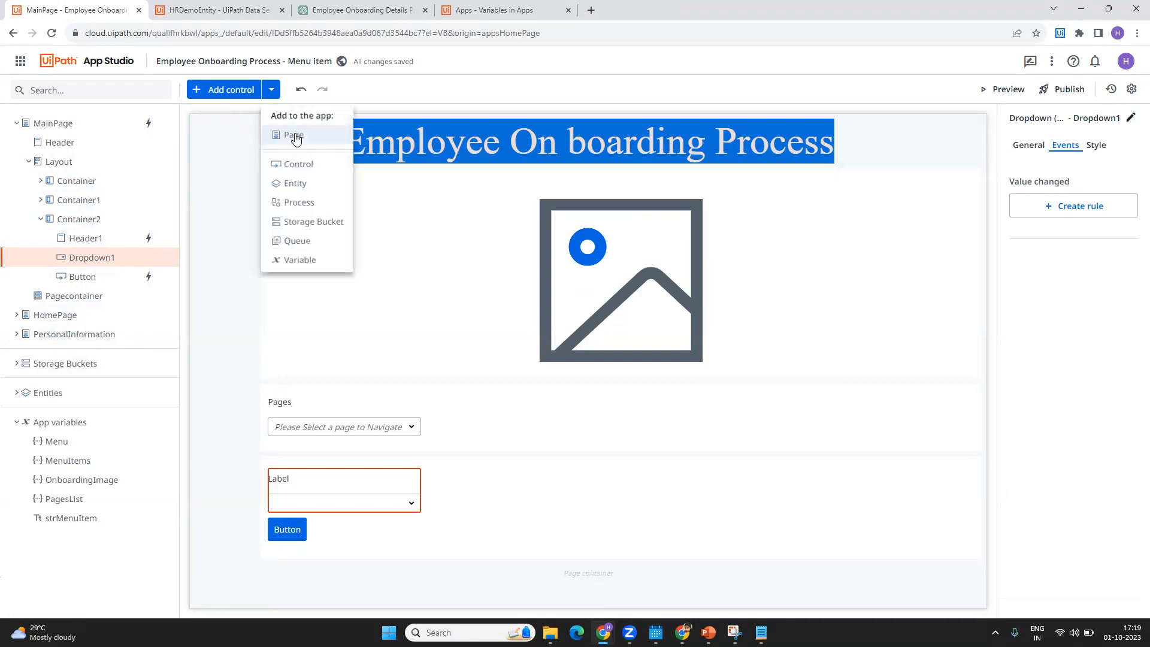
{"action": "left_click", "coordinate": [294, 135]}
{"action": "double_click", "coordinate": [407, 285]}
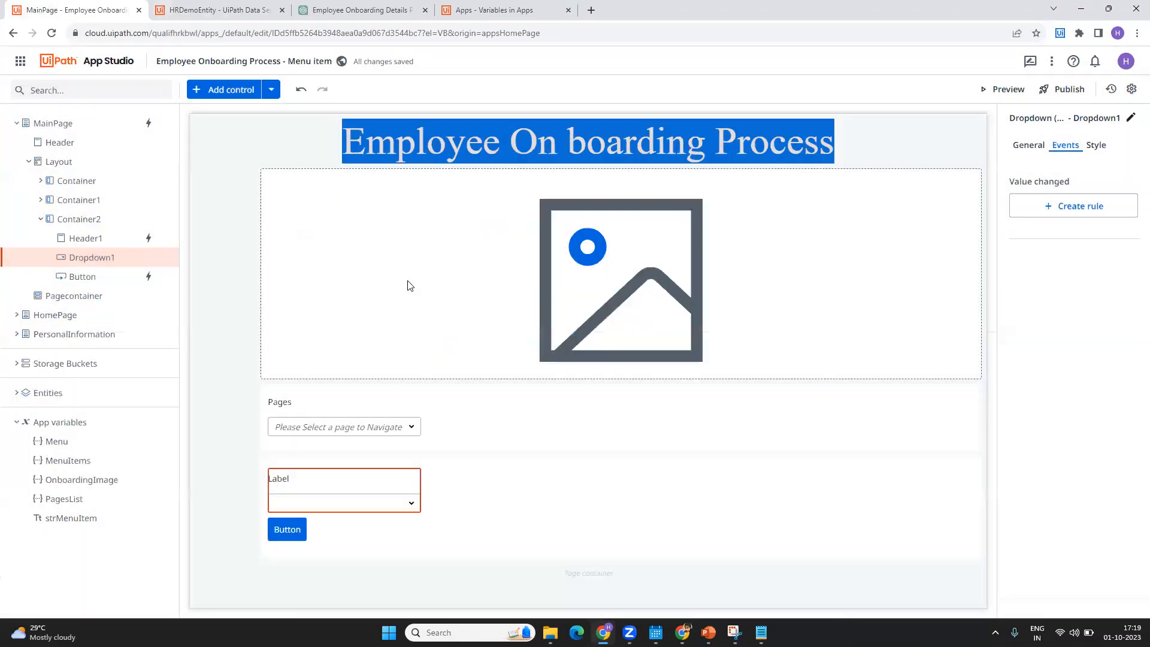
{"action": "left_click", "coordinate": [246, 8]}
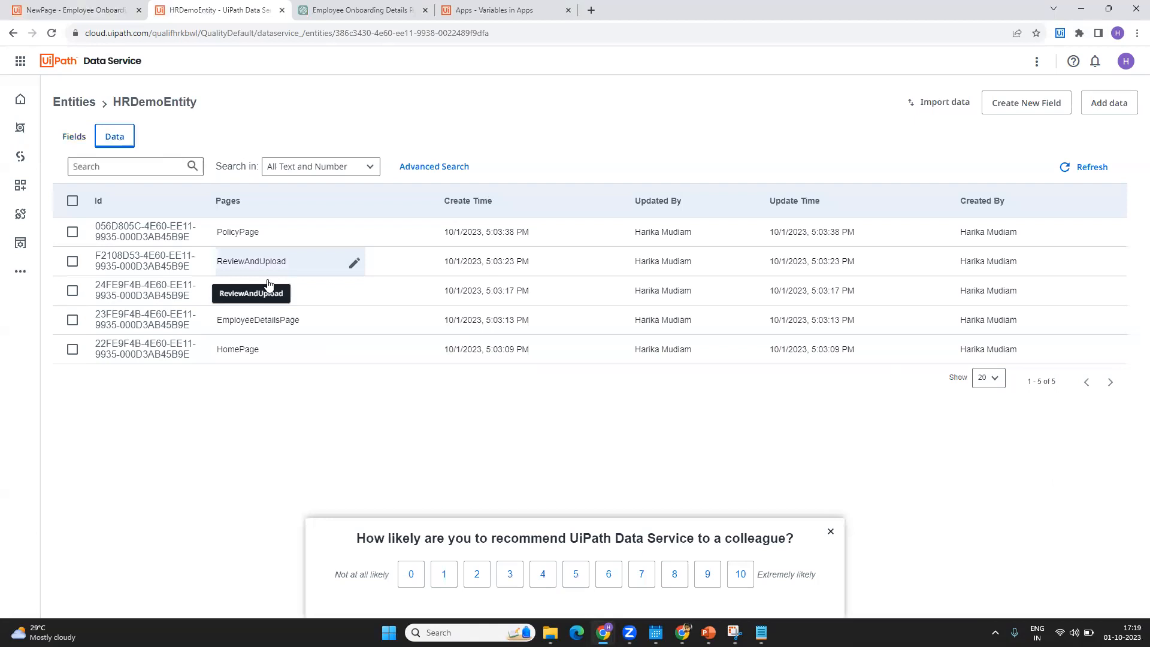
{"action": "left_click", "coordinate": [93, 7]}
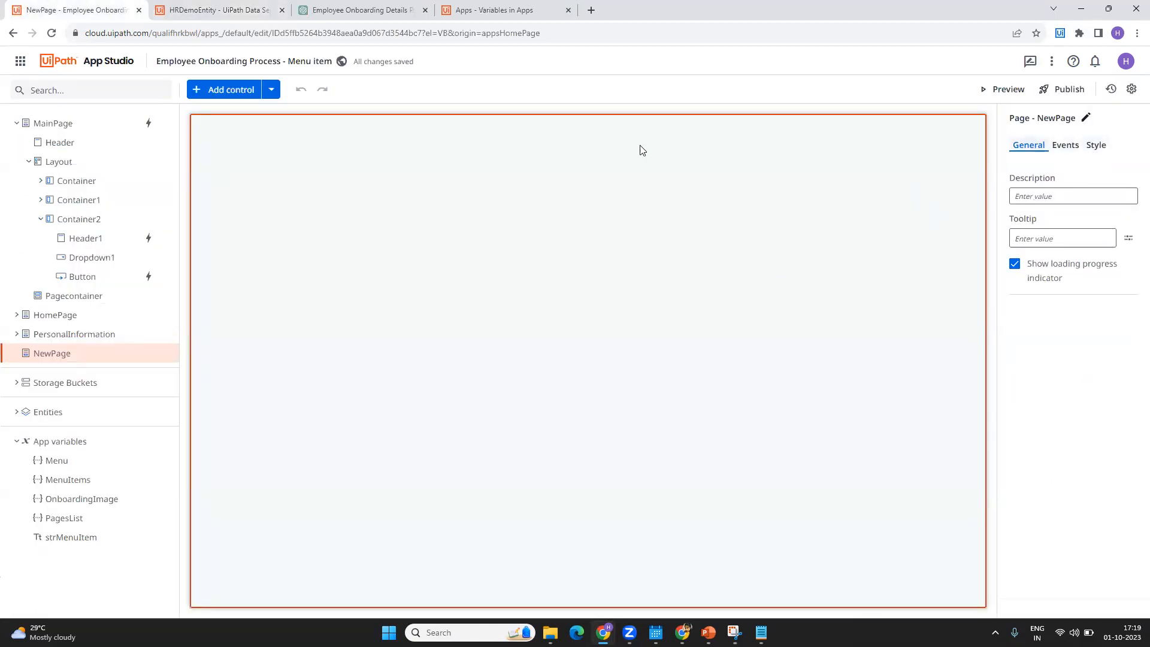
{"action": "double_click", "coordinate": [47, 353]}
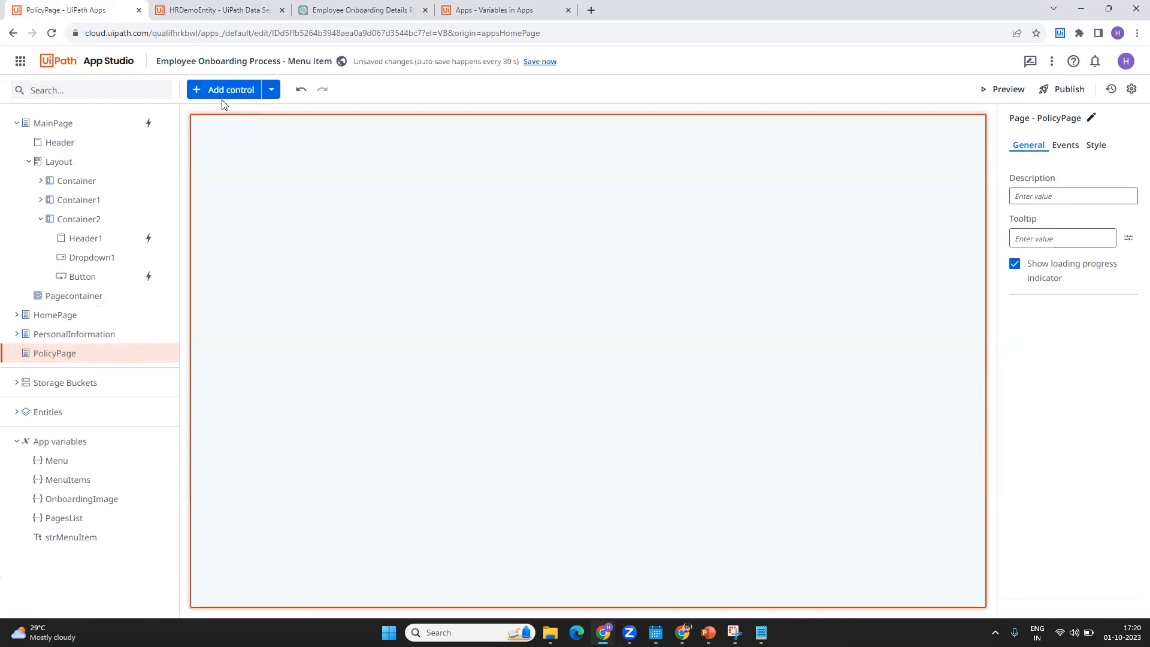
Add a Header control to PolicyPage and set its text to "Policy Page"
{"action": "left_click", "coordinate": [224, 91]}
{"action": "type", "text": "header"}
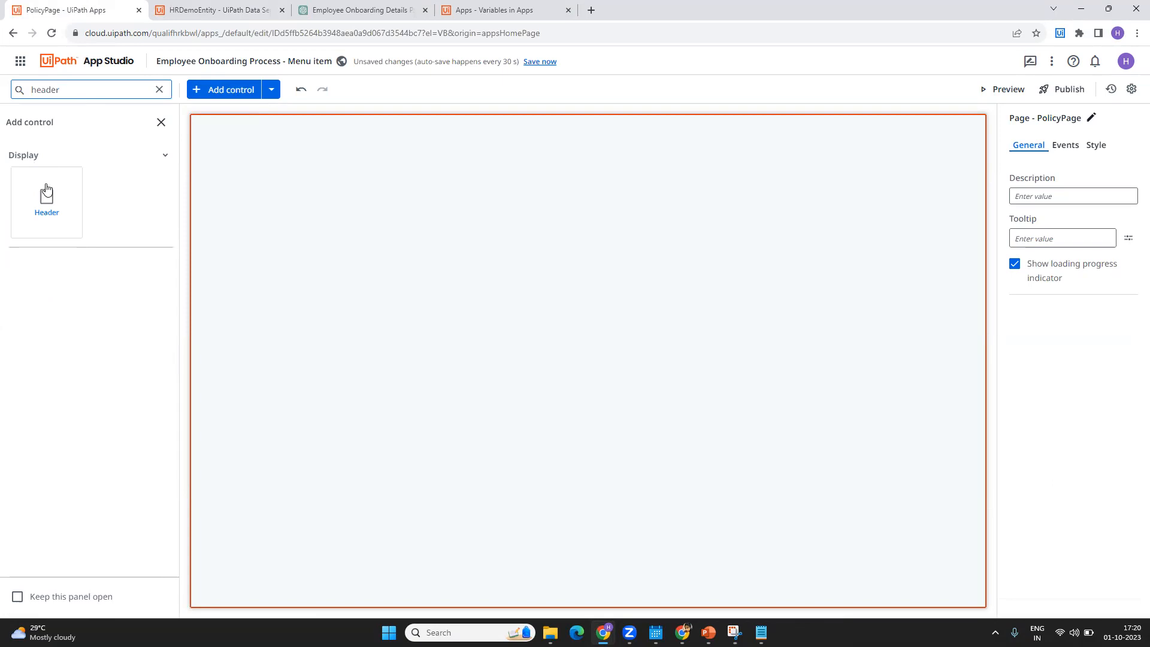
{"action": "left_click_drag", "start_coordinate": [44, 201], "coordinate": [599, 160]}
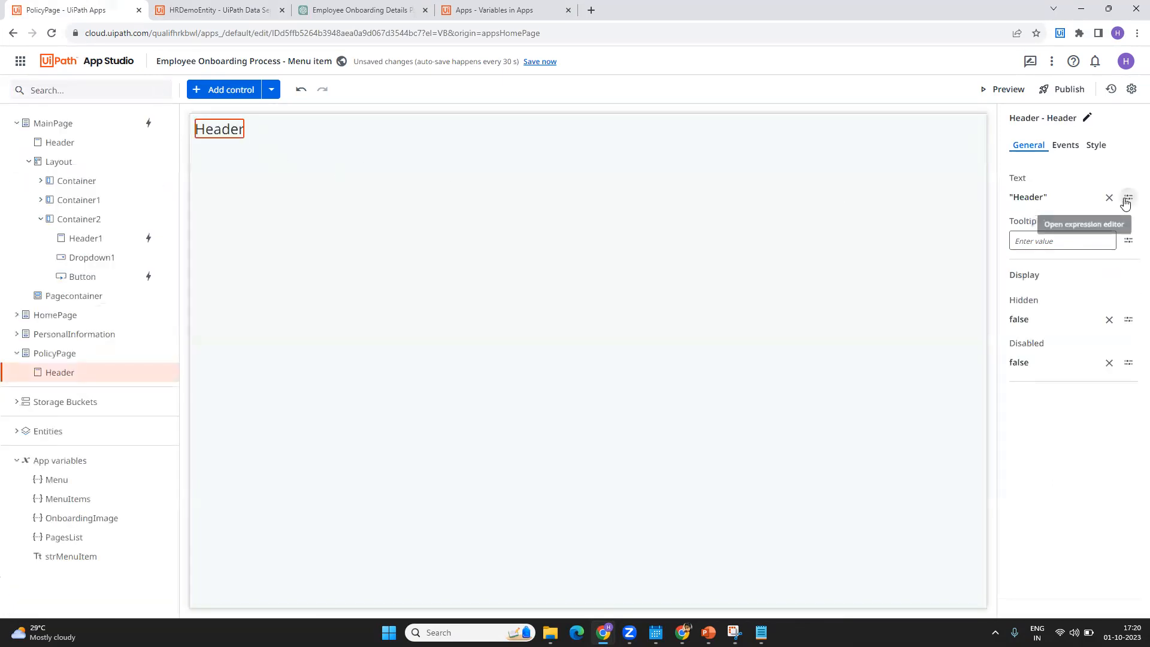
{"action": "left_click", "coordinate": [1029, 203]}
{"action": "key", "text": "ctrl+a"}
{"action": "type", "text": "\""}
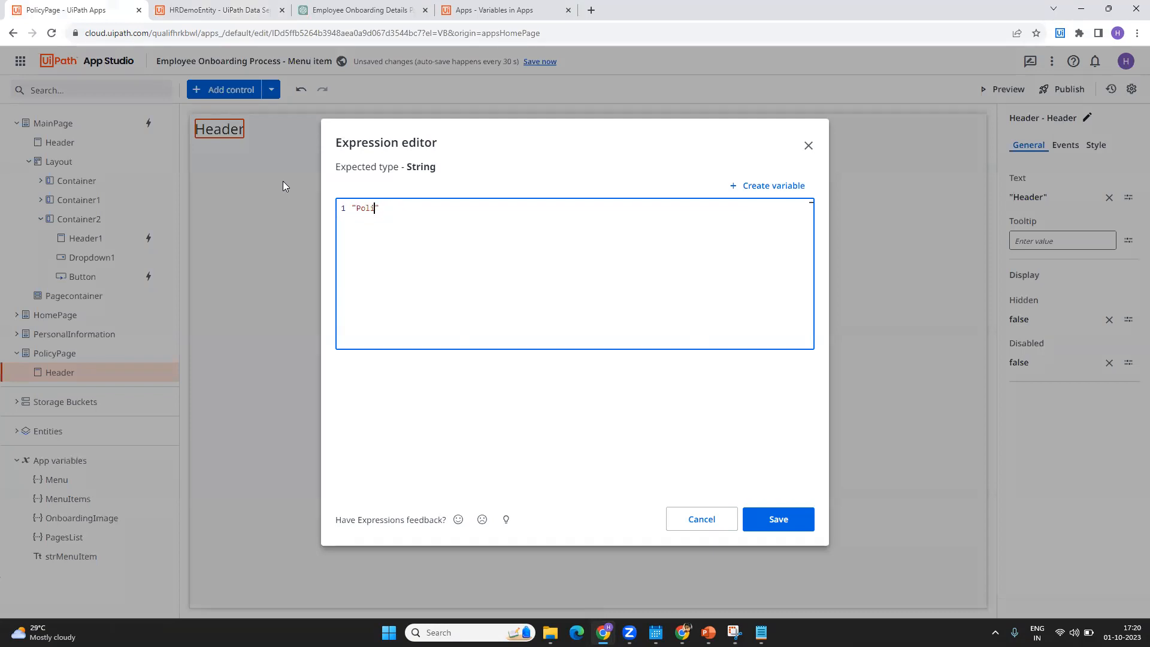
{"action": "type", "text": "Policy Page"}
{"action": "left_click", "coordinate": [799, 520]}
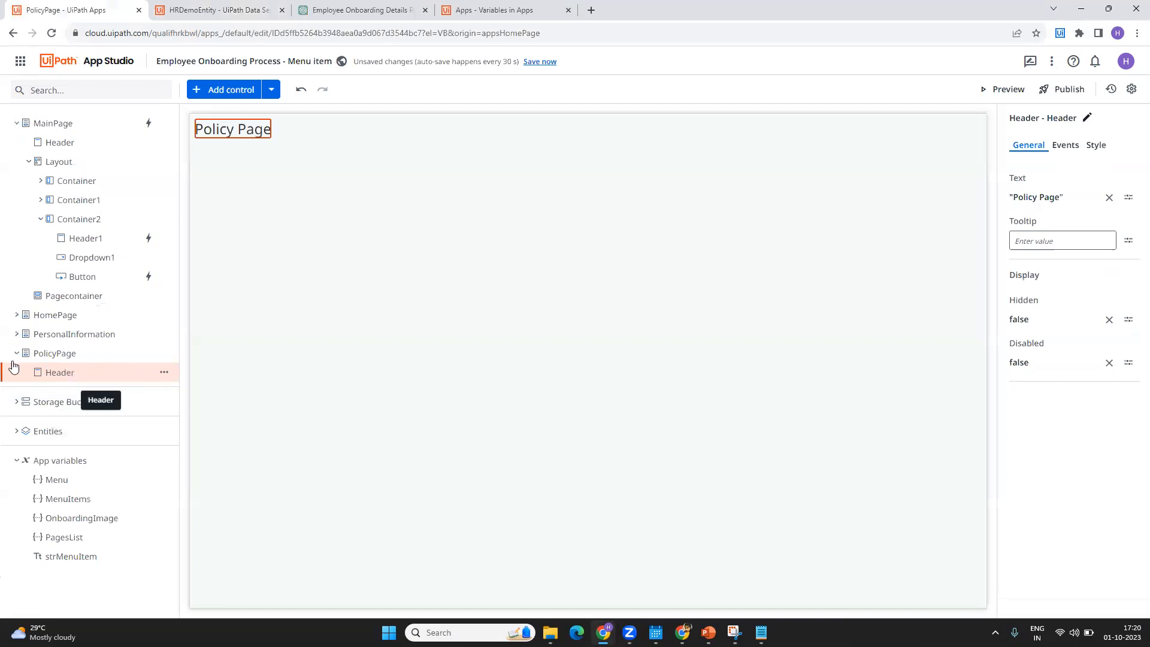
{"action": "left_click", "coordinate": [71, 355]}
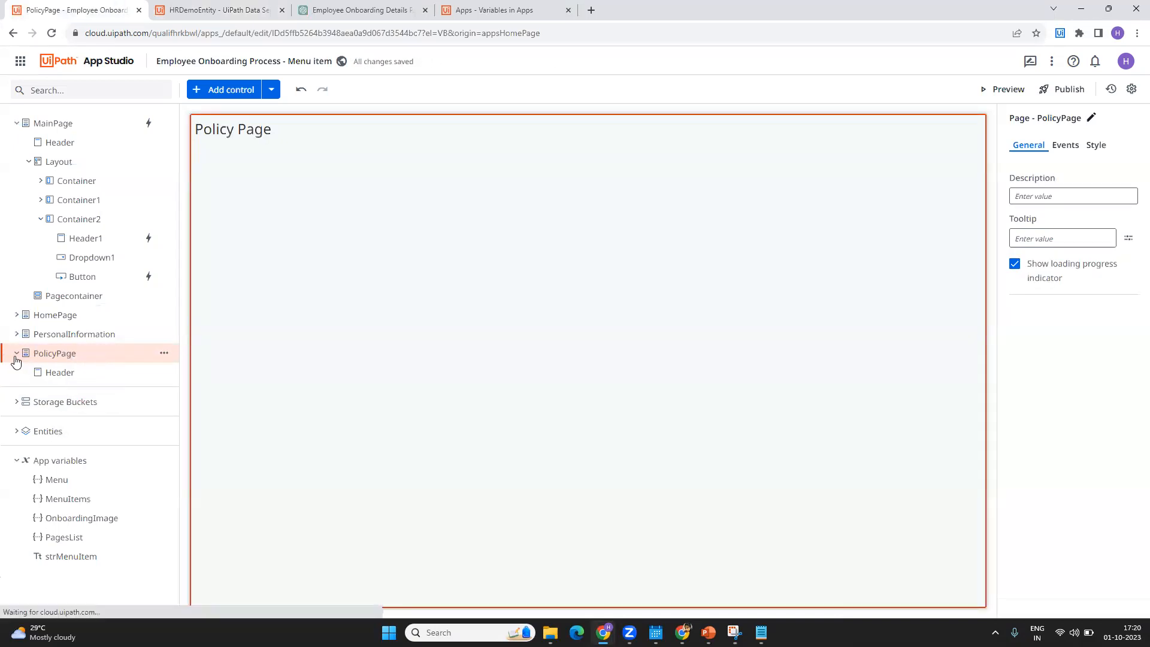
Add another empty page to the app and name it Review
{"action": "left_click", "coordinate": [271, 89]}
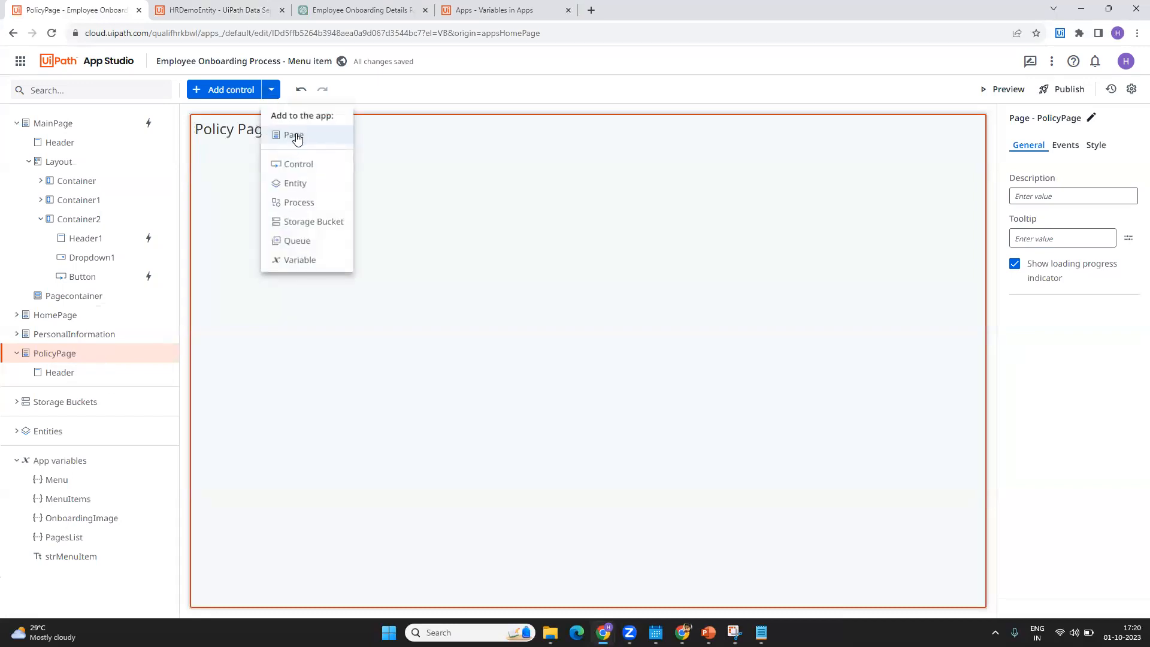
{"action": "left_click", "coordinate": [296, 135]}
{"action": "double_click", "coordinate": [410, 258]}
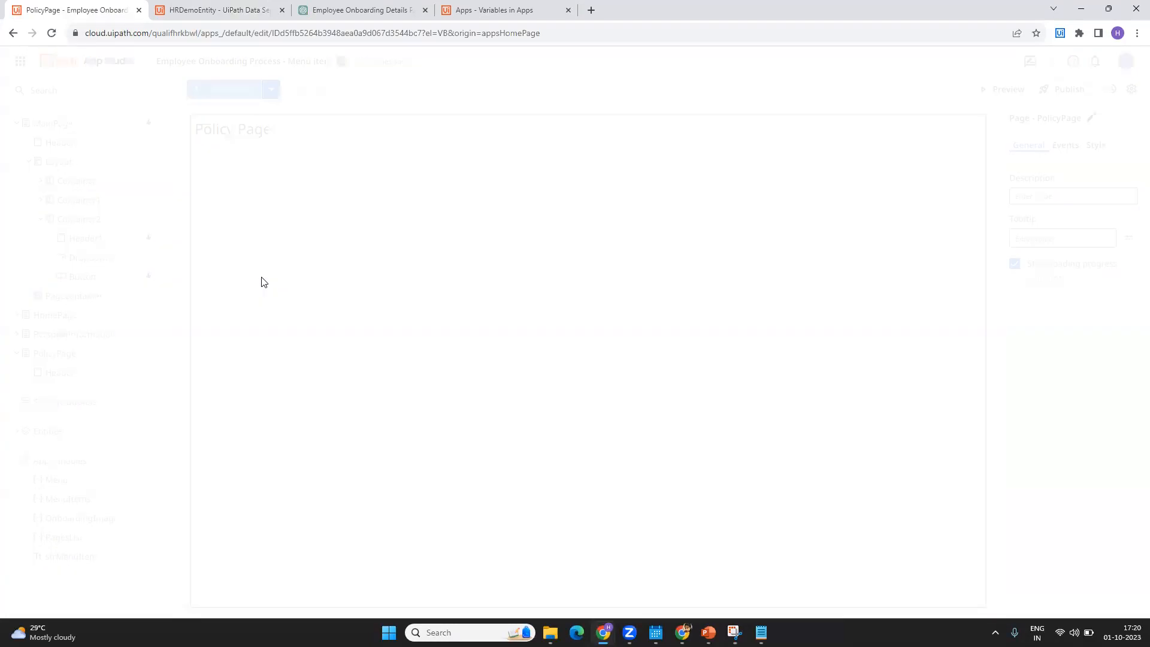
{"action": "double_click", "coordinate": [48, 392]}
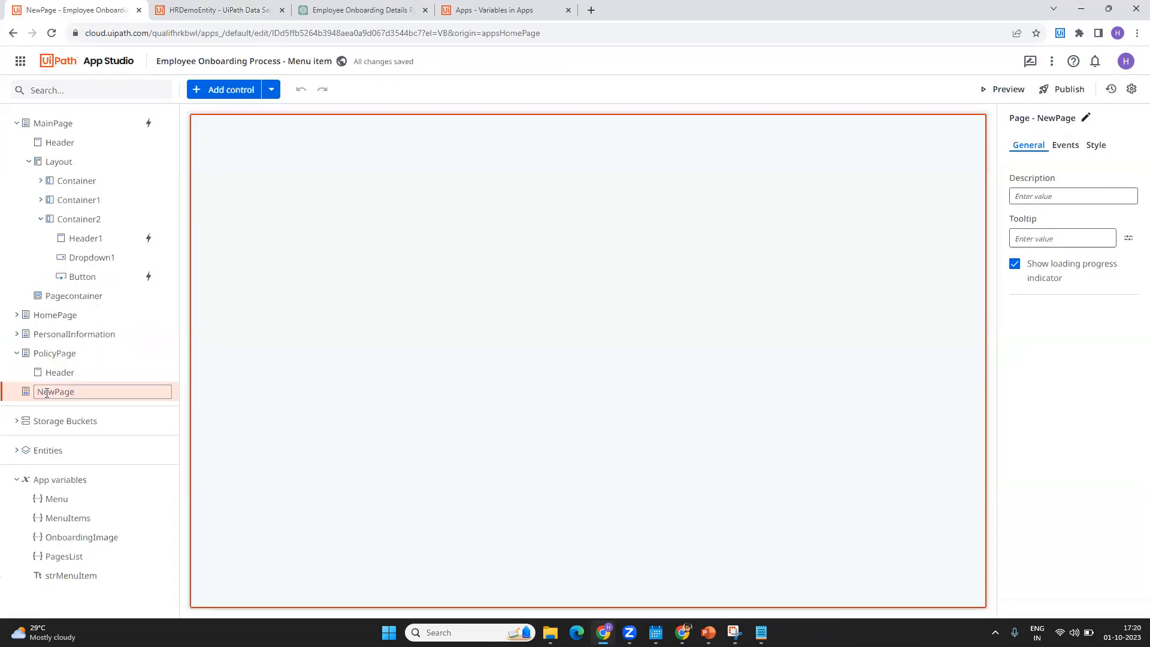
{"action": "key", "text": "BackSpace"}
{"action": "key", "text": "BackSpace"}
{"action": "key", "text": "BackSpace"}
{"action": "key", "text": "BackSpace"}
{"action": "key", "text": "BackSpace"}
{"action": "key", "text": "BackSpace"}
Check the page names in HRDemoEntity's data records and return to App Studio
{"action": "left_click", "coordinate": [207, 10]}
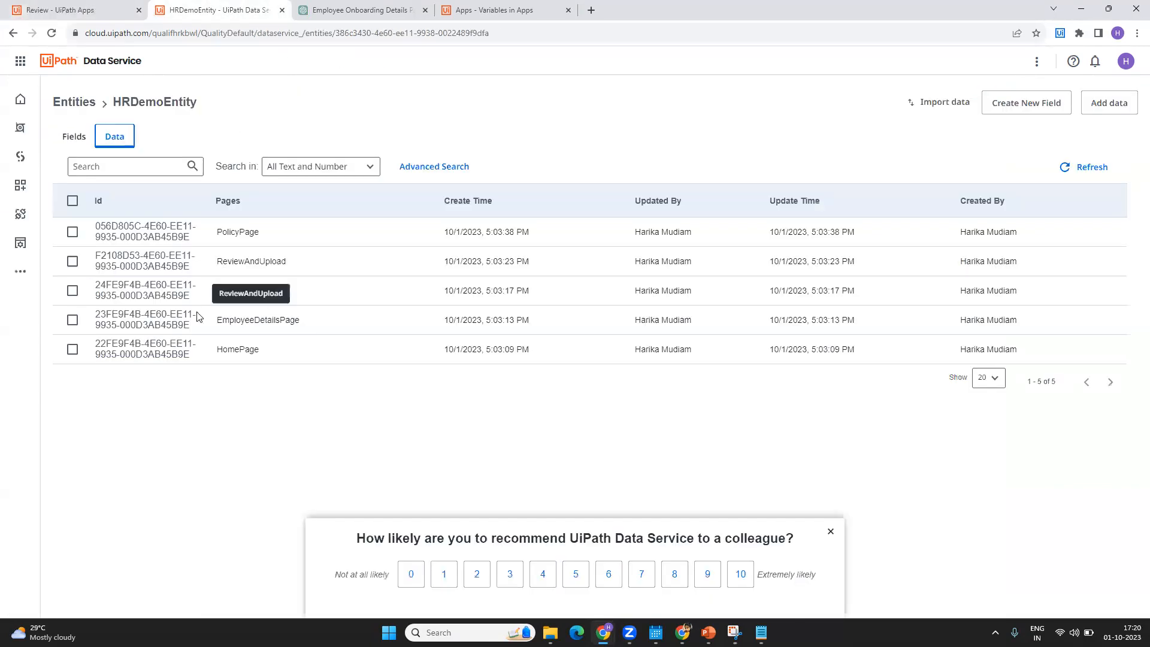
{"action": "left_click_drag", "start_coordinate": [299, 263], "coordinate": [292, 319]}
{"action": "left_click", "coordinate": [270, 347]}
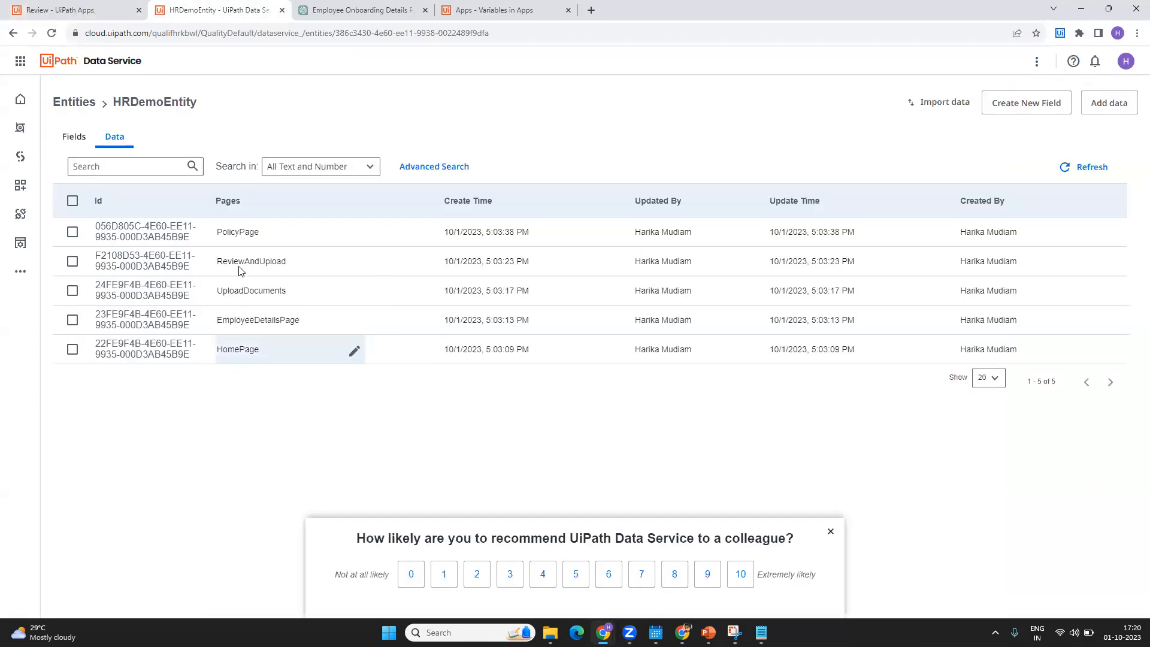
{"action": "left_click", "coordinate": [54, 7]}
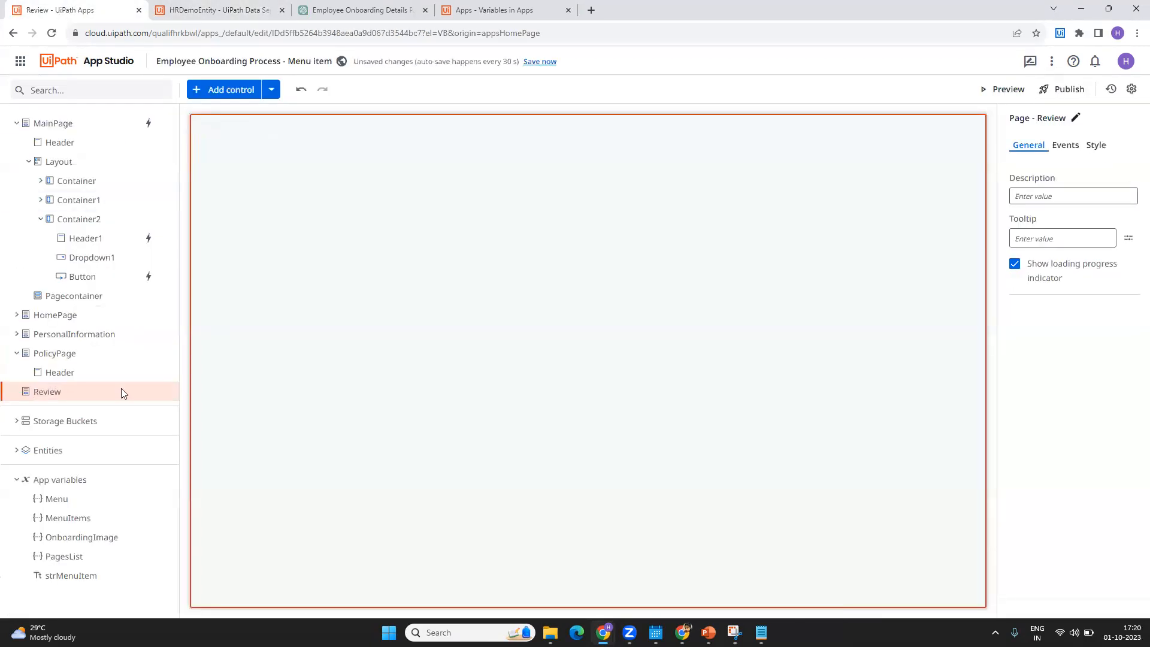
Try to rename the Review page using an ampersand after "Review"
{"action": "double_click", "coordinate": [61, 393]}
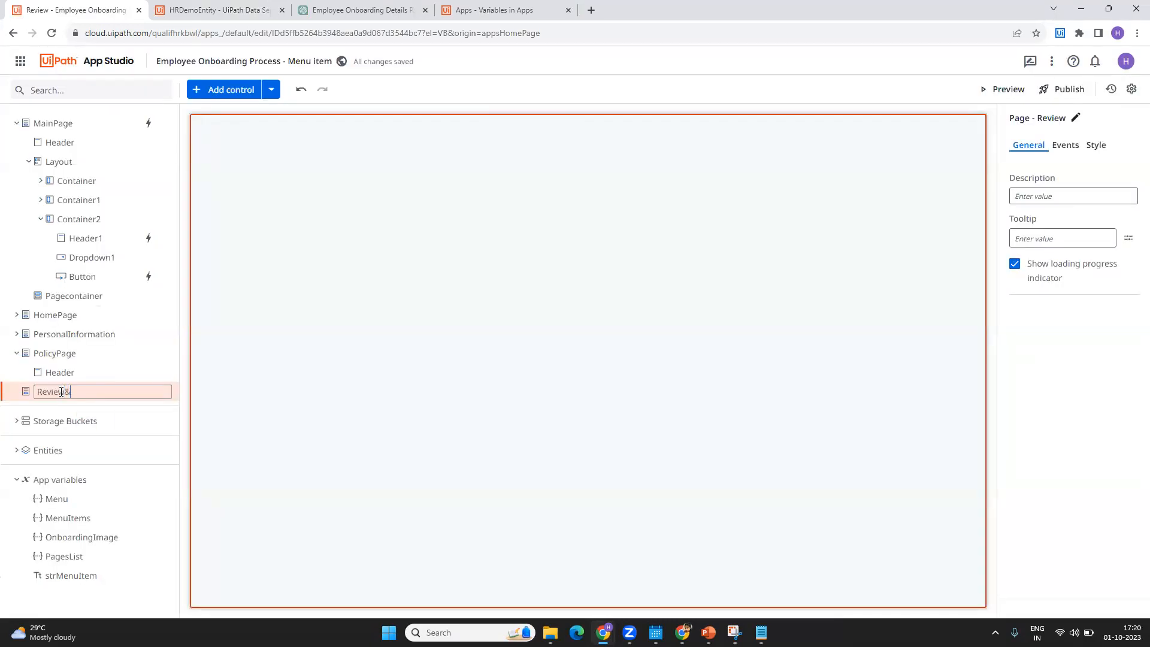
{"action": "key", "text": "Return"}
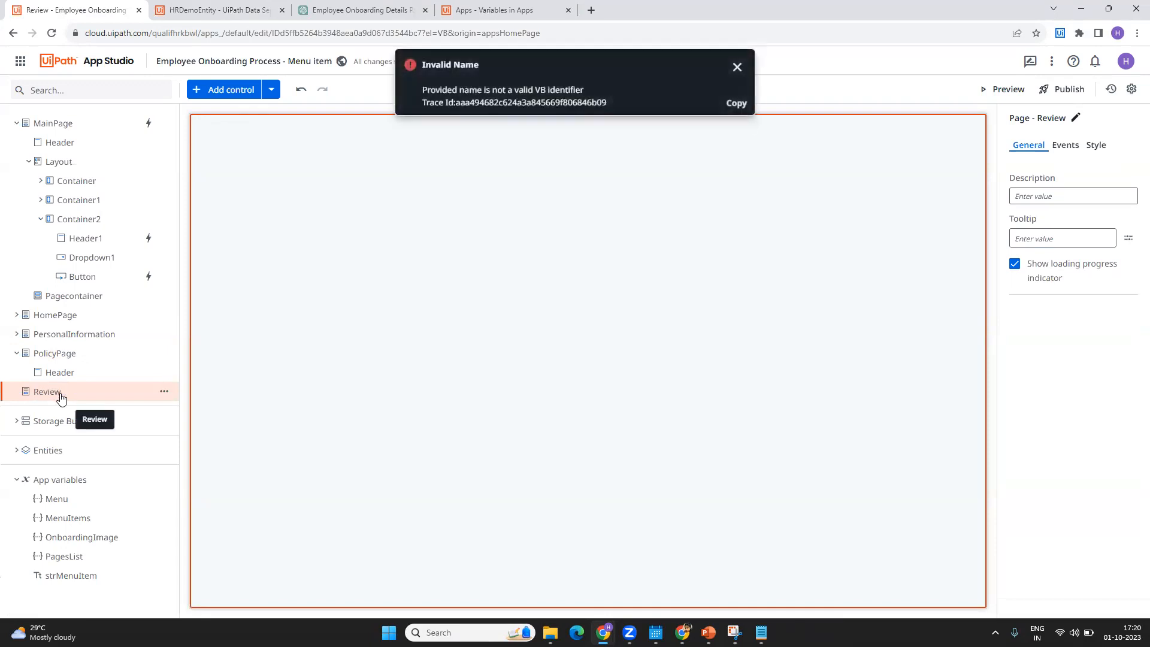
{"action": "left_click", "coordinate": [164, 392]}
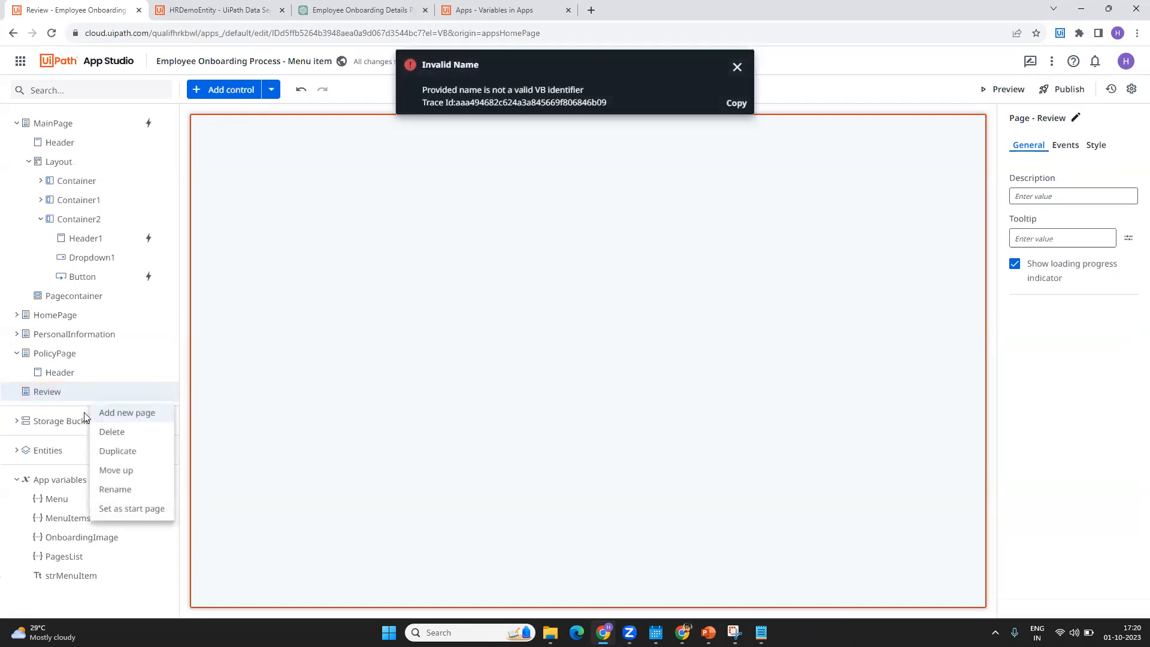
{"action": "left_click", "coordinate": [65, 394]}
{"action": "left_click", "coordinate": [65, 394]}
Rename the Review page as ReviewAndUpload
{"action": "double_click", "coordinate": [66, 392]}
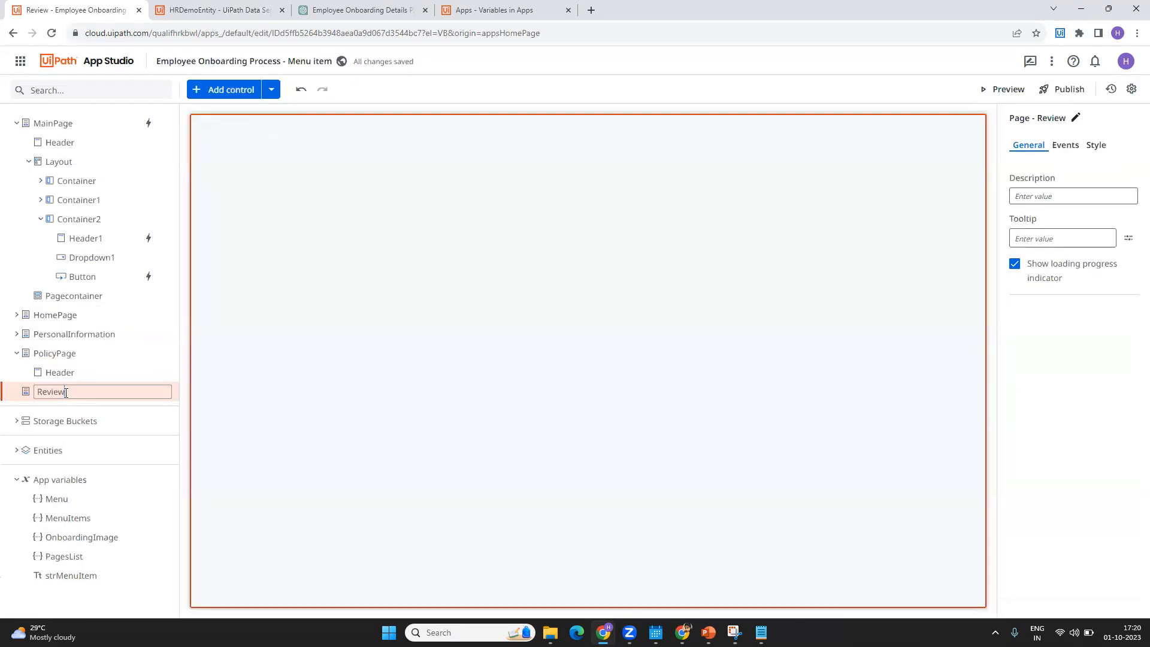
{"action": "type", "text": "AndP"}
{"action": "key", "text": "Return"}
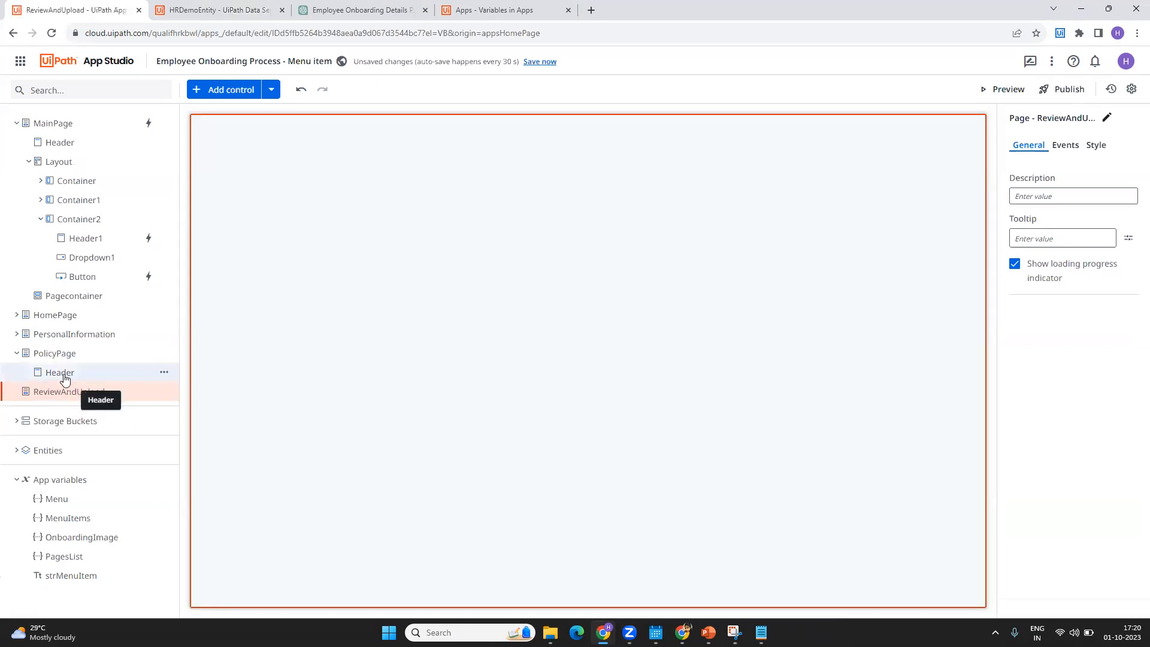
Copy PolicyPage's header onto the ReviewAndUpload page and set the copy's text to "Review and Upload Page"
{"action": "left_click", "coordinate": [64, 374]}
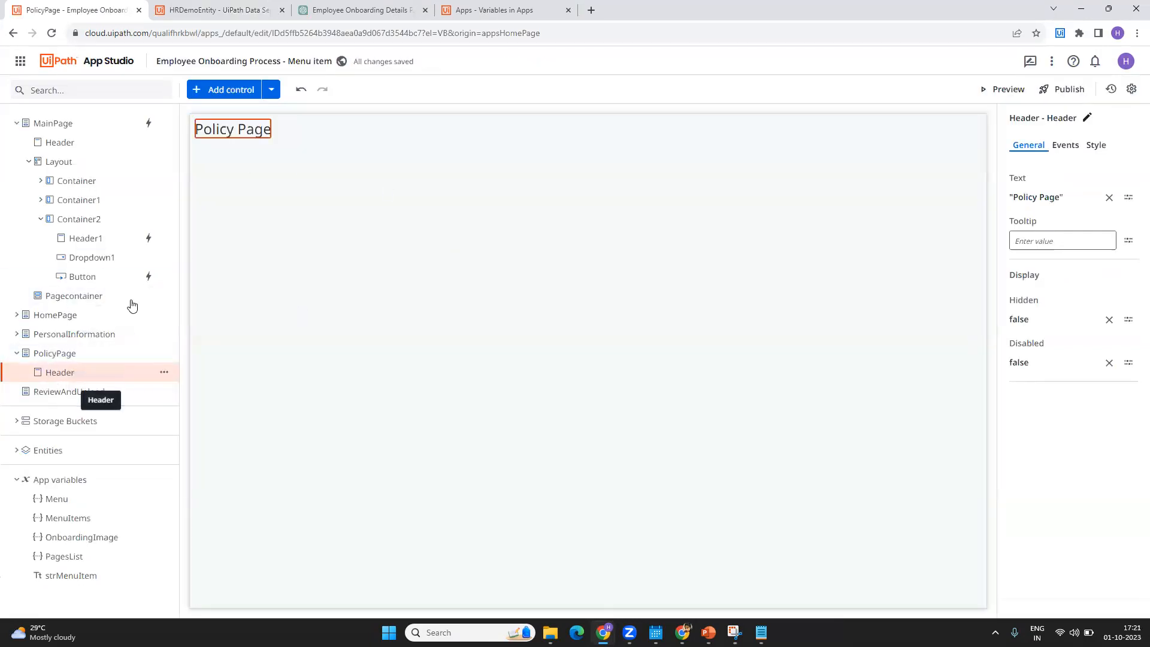
{"action": "left_click", "coordinate": [138, 390]}
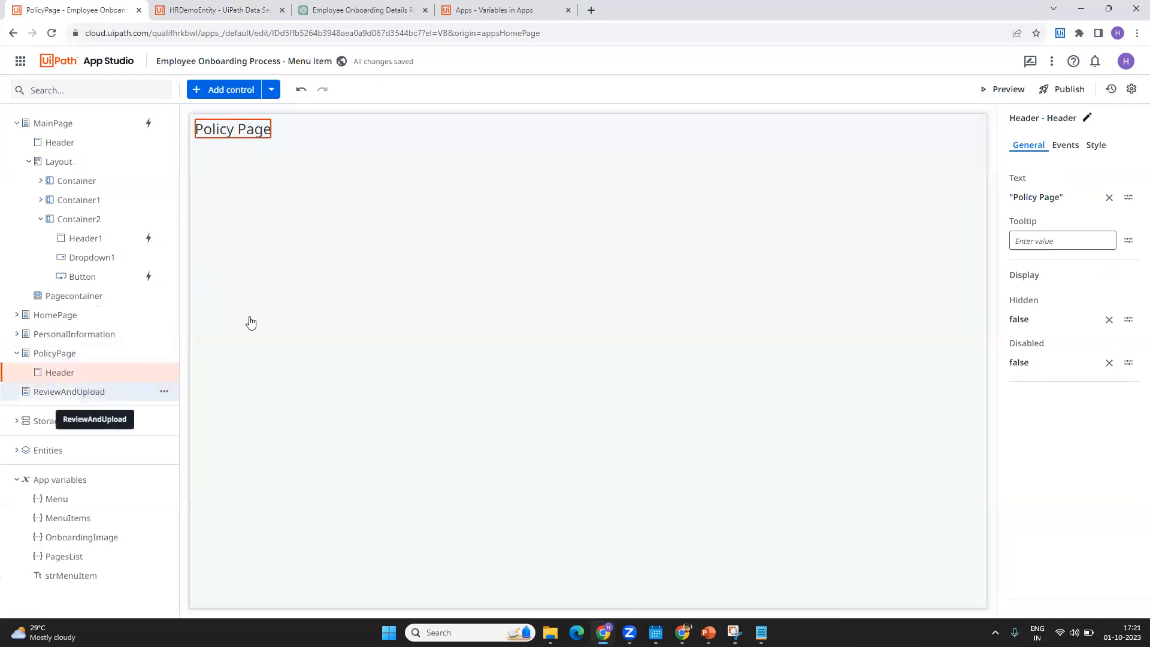
{"action": "key", "text": "ctrl+v"}
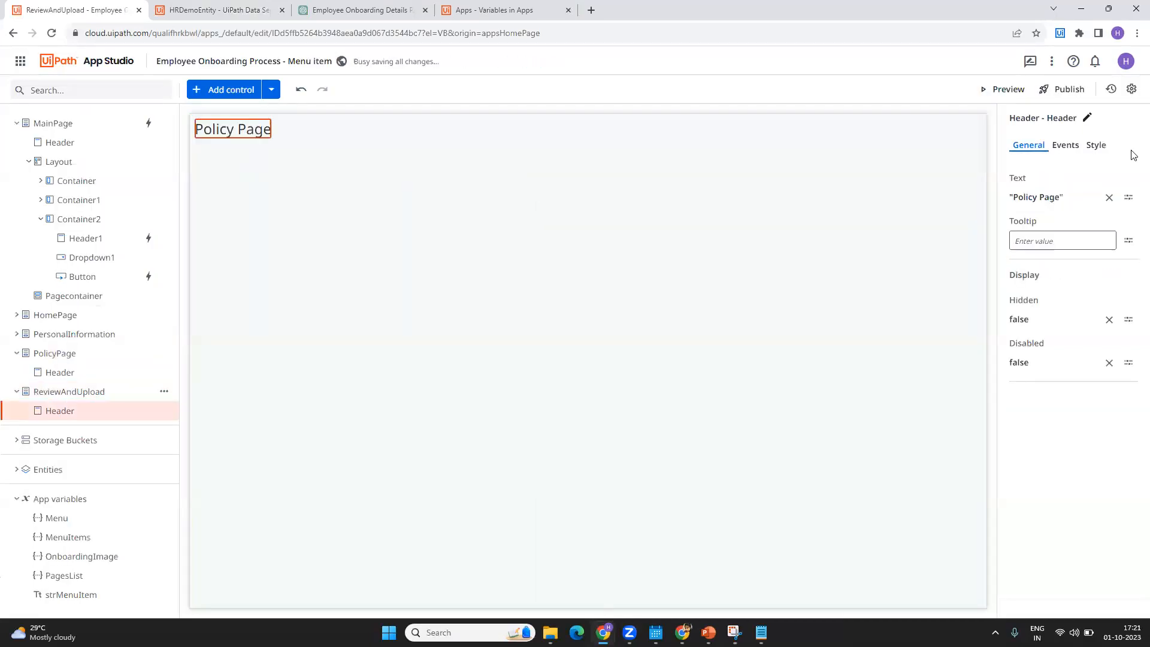
{"action": "left_click", "coordinate": [1025, 204]}
{"action": "double_click", "coordinate": [364, 209]}
{"action": "type", "text": "Review and "}
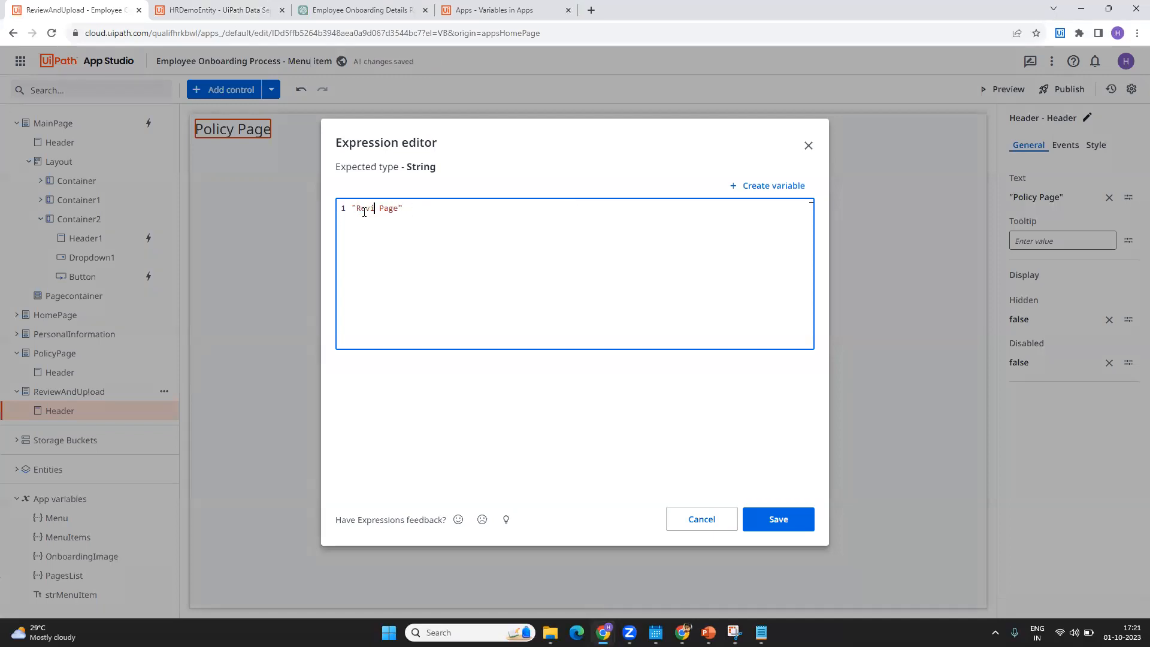
{"action": "type", "text": "Upload"}
{"action": "left_click", "coordinate": [797, 519]}
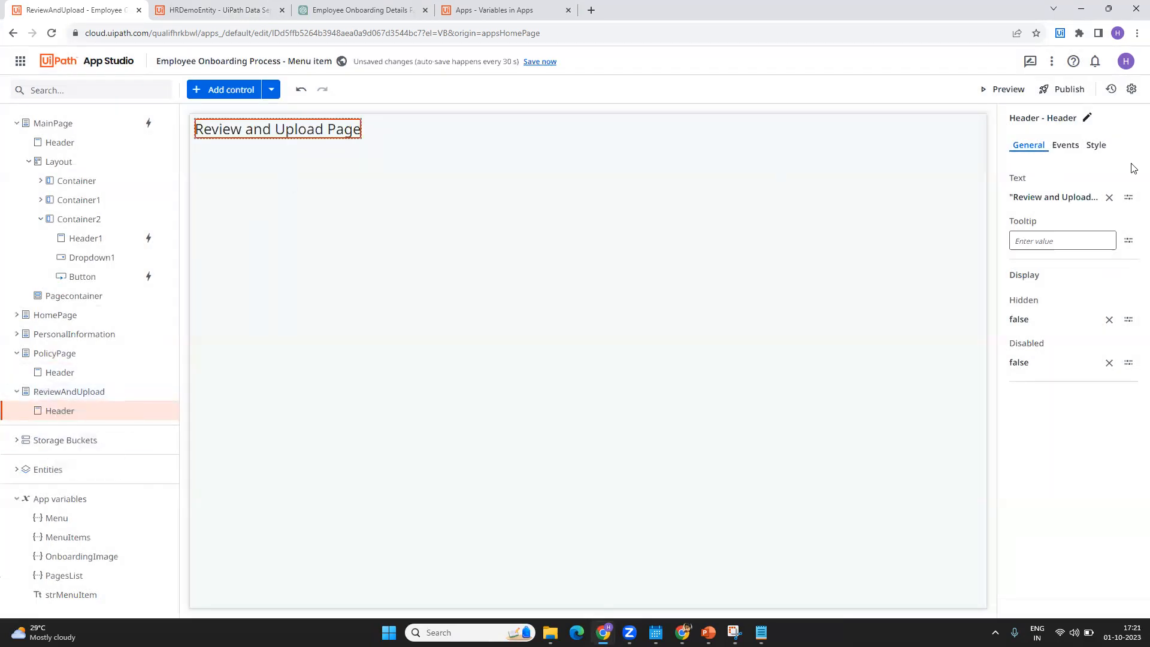
Centre the ReviewAndUpload header horizontally and give it a red background color
{"action": "left_click", "coordinate": [1096, 146]}
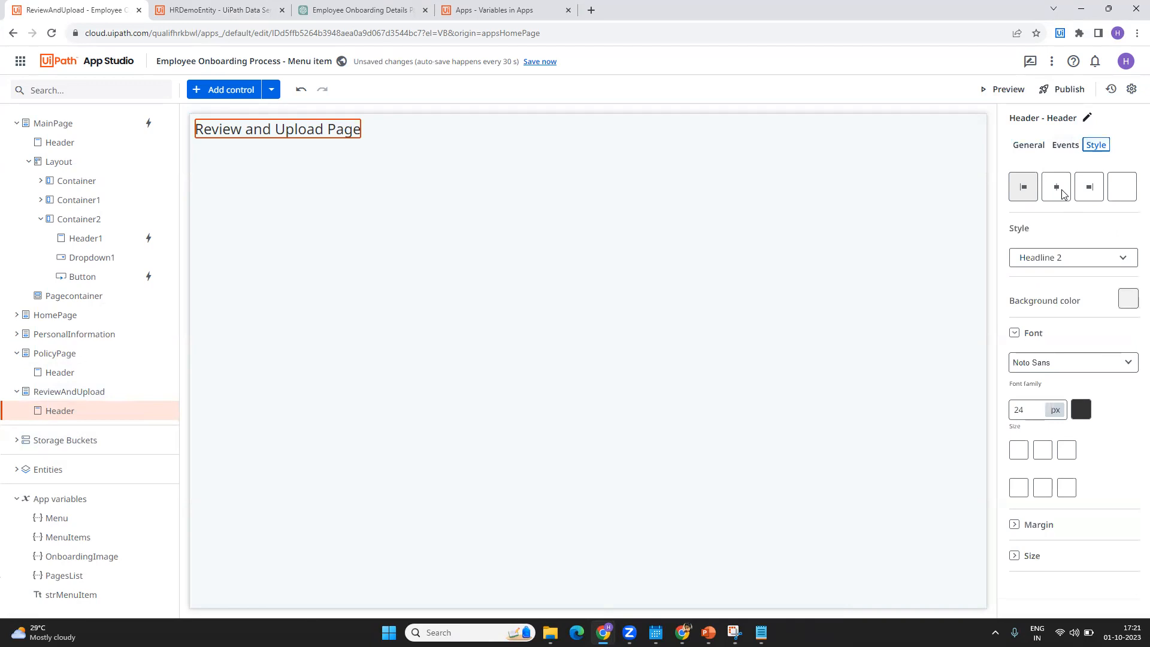
{"action": "left_click", "coordinate": [1056, 186]}
{"action": "left_click", "coordinate": [1128, 298]}
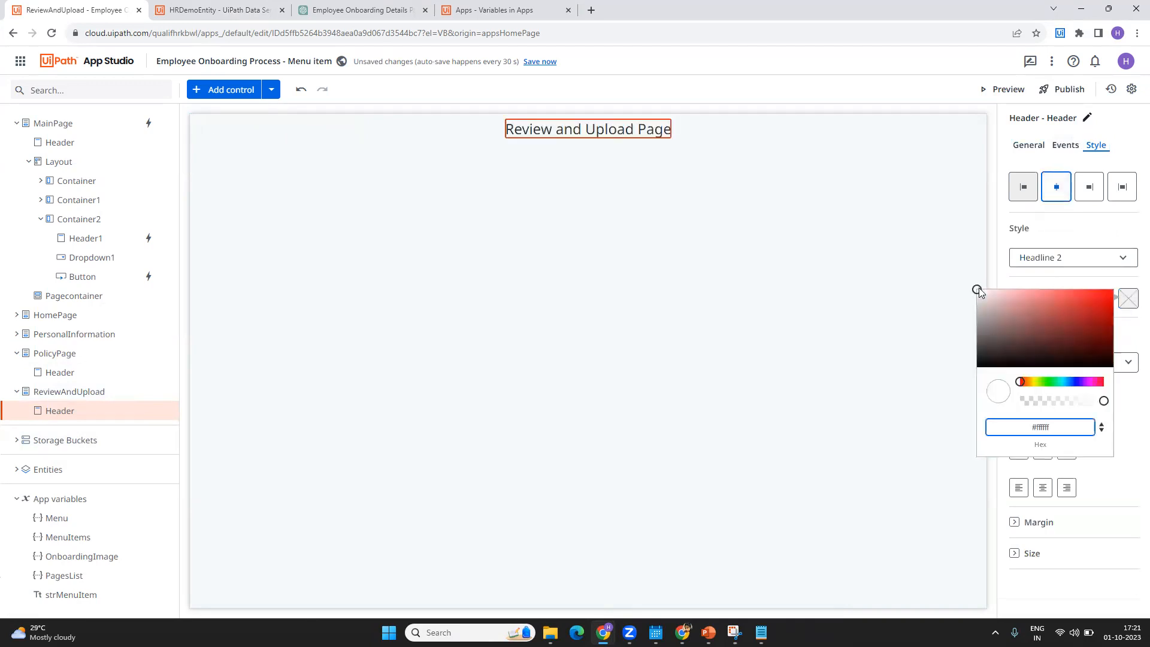
{"action": "left_click_drag", "start_coordinate": [978, 290], "coordinate": [1076, 311]}
{"action": "left_click", "coordinate": [1131, 434]}
Format the ReviewAndUpload header's text in near-white, 56 px and bold
{"action": "left_click", "coordinate": [1075, 418]}
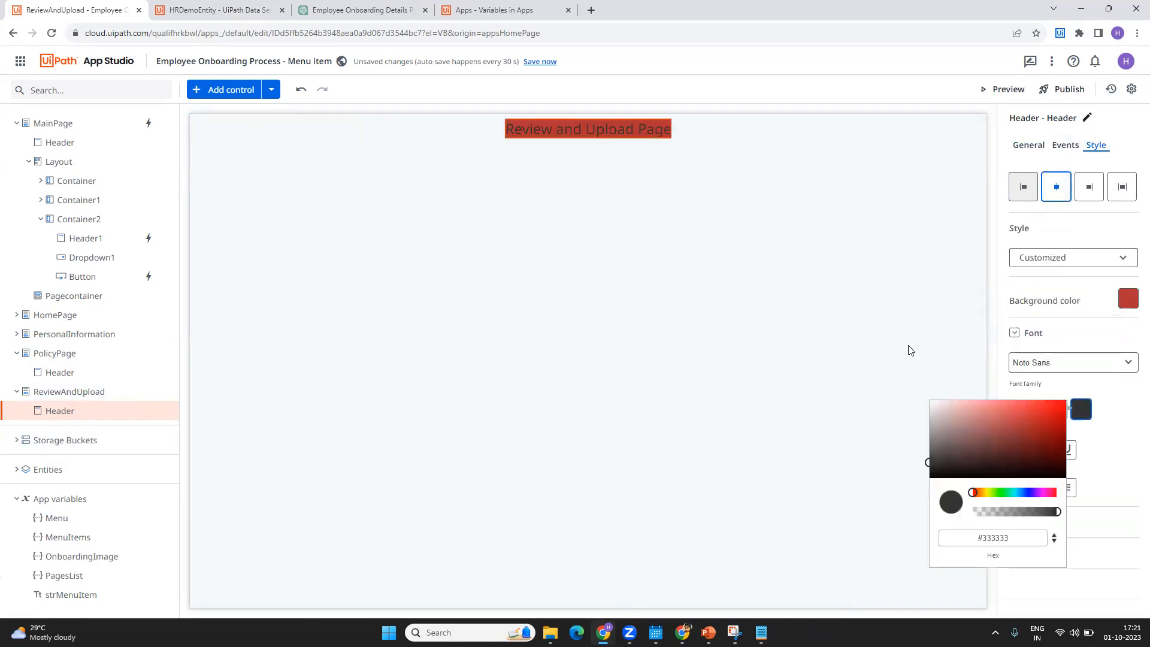
{"action": "left_click_drag", "start_coordinate": [930, 463], "coordinate": [932, 400]}
{"action": "left_click", "coordinate": [1087, 476]}
{"action": "double_click", "coordinate": [1023, 409]}
{"action": "type", "text": "56"}
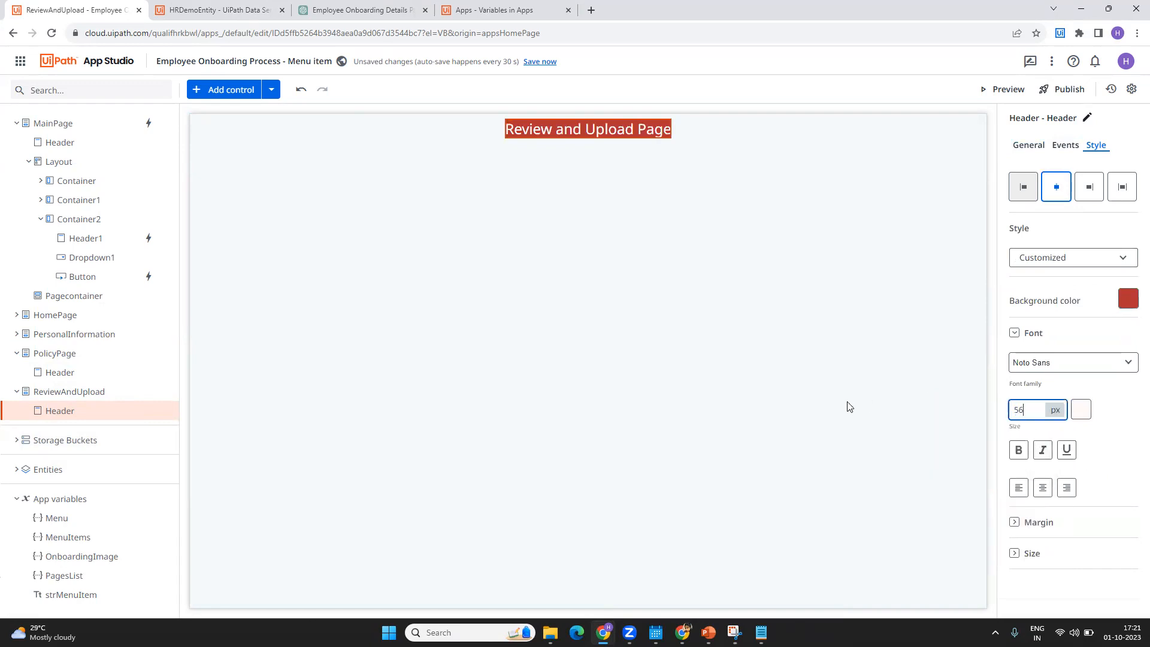
{"action": "left_click", "coordinate": [1018, 450]}
{"action": "left_click", "coordinate": [664, 448]}
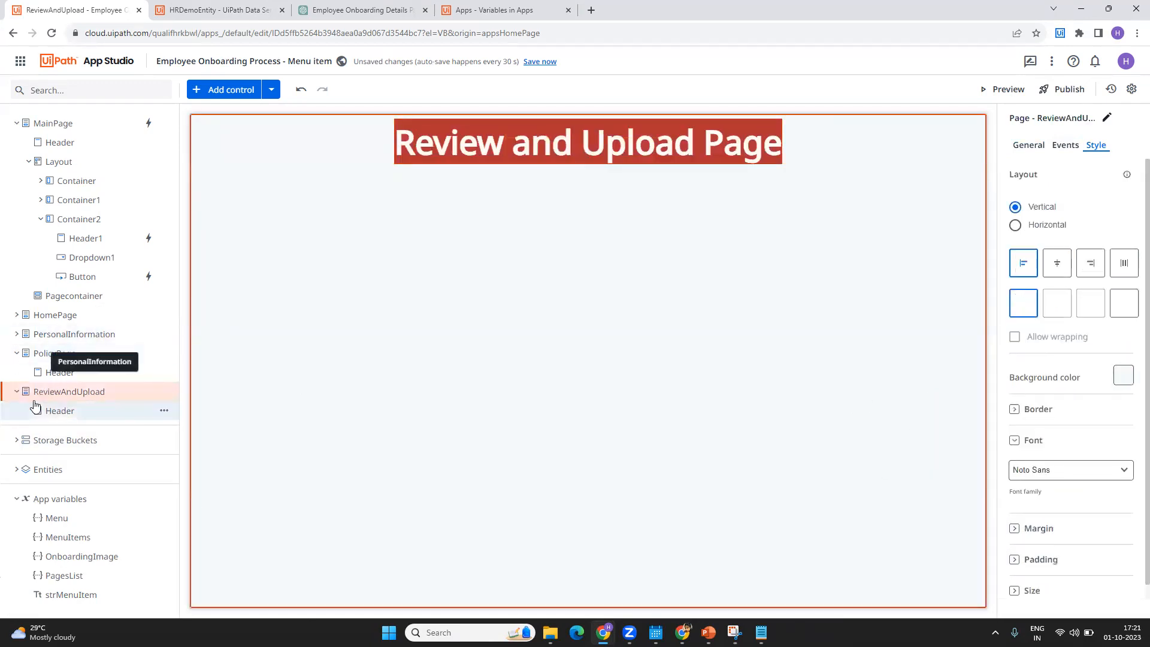
Check HRDemoEntity's remaining page names, return to App Studio, and add another empty page to the app
{"action": "left_click", "coordinate": [261, 9]}
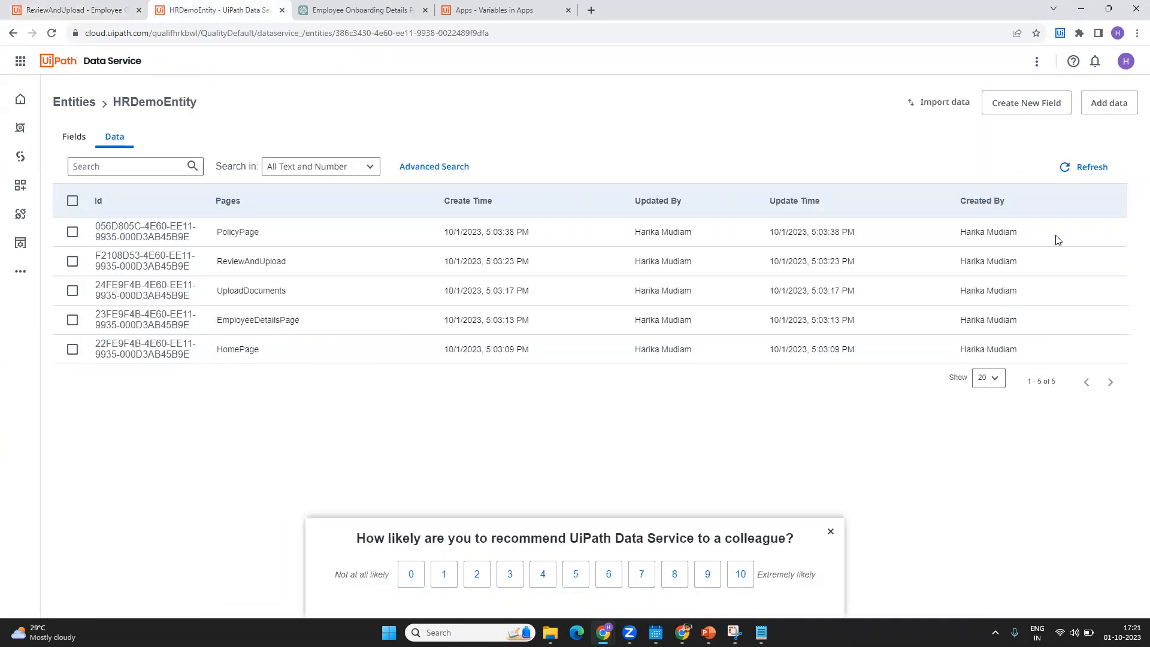
{"action": "left_click", "coordinate": [75, 9]}
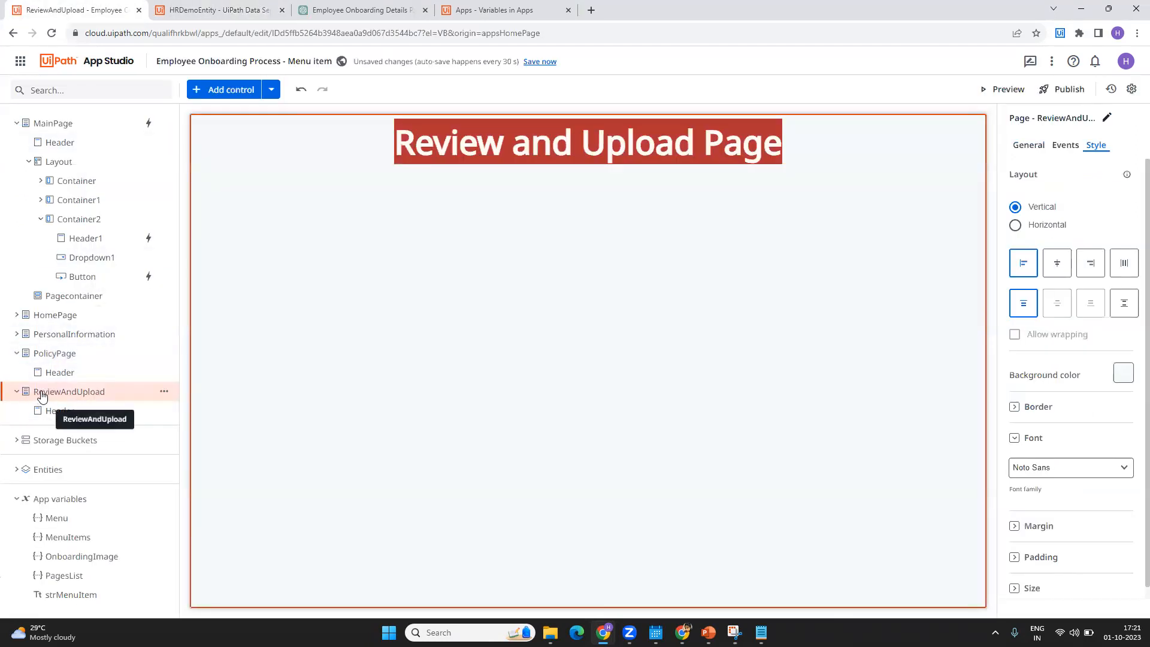
{"action": "left_click", "coordinate": [272, 90]}
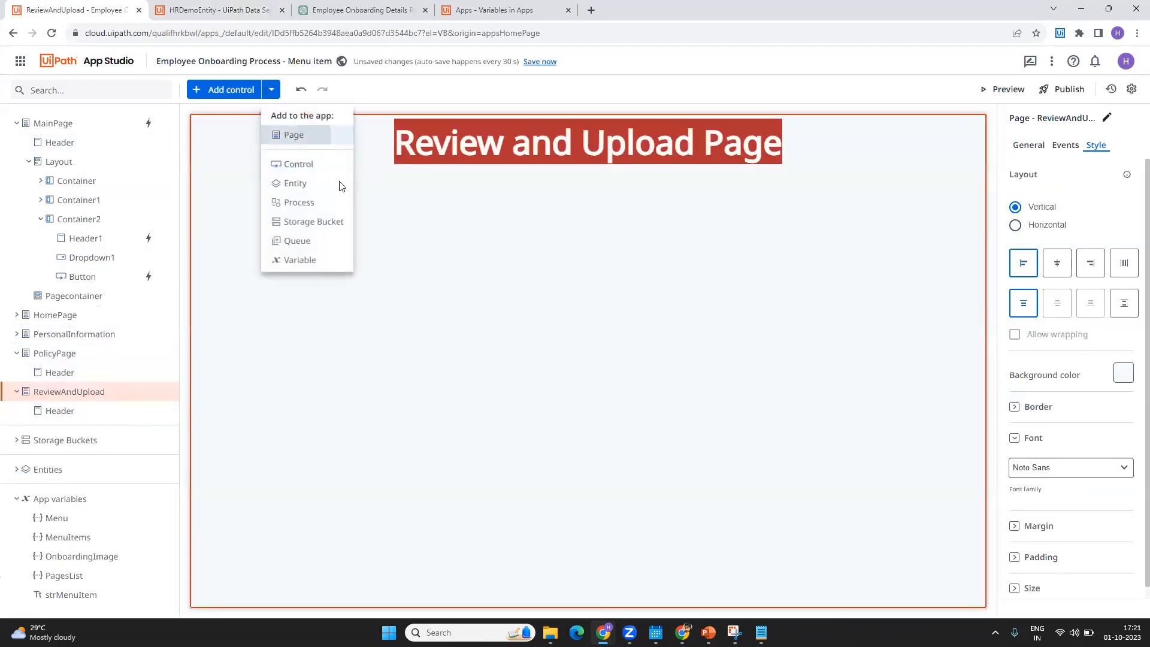
{"action": "left_click", "coordinate": [335, 132]}
{"action": "double_click", "coordinate": [344, 256]}
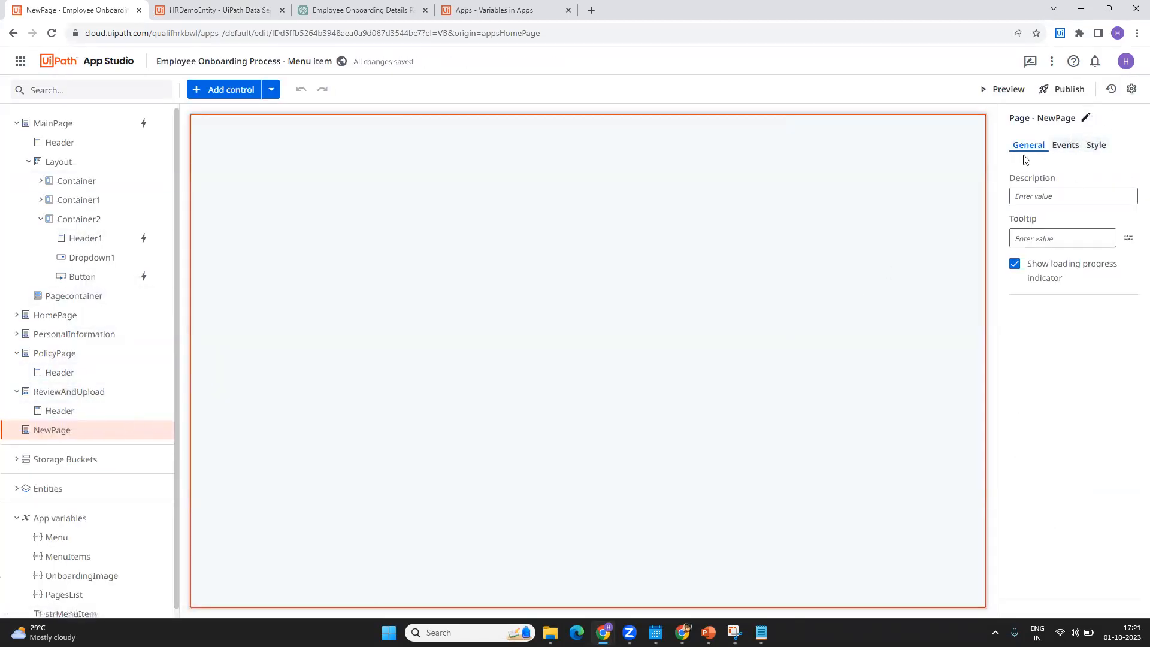
Rename the new empty page as UploadDocumentsPage
{"action": "double_click", "coordinate": [54, 430]}
{"action": "key", "text": "BackSpace"}
{"action": "key", "text": "BackSpace"}
{"action": "key", "text": "BackSpace"}
{"action": "key", "text": "BackSpace"}
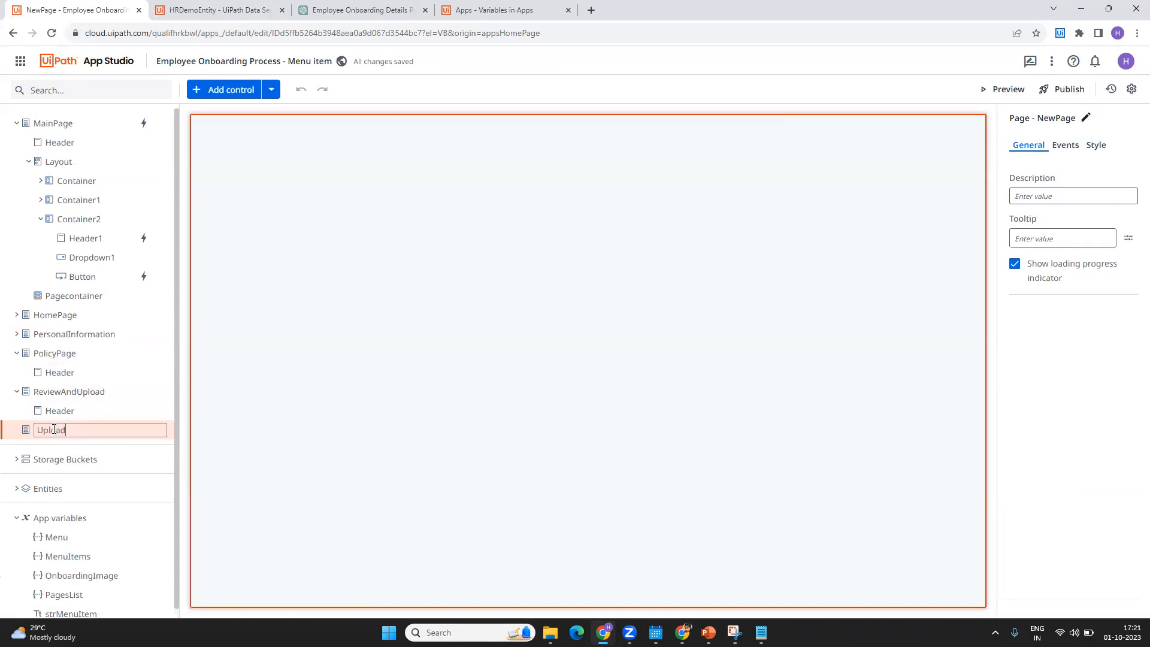
{"action": "type", "text": "UploadDocumentsPage"}
{"action": "key", "text": "Return"}
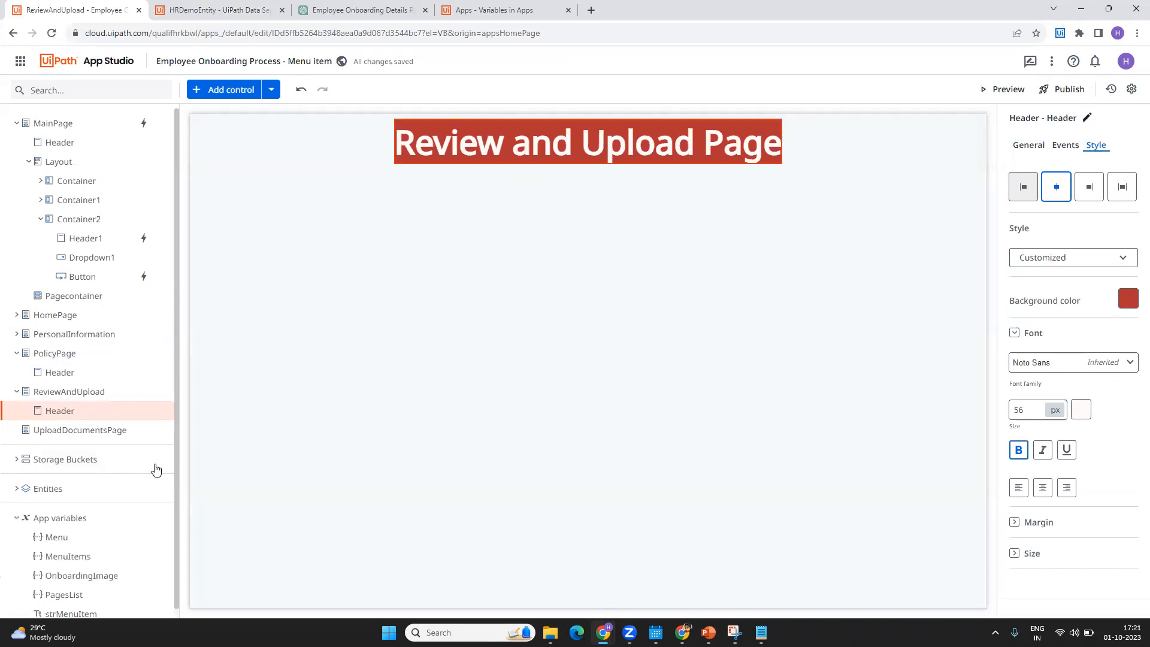
Paste the copied header onto UploadDocumentsPage and set its text to "Upload Documents Page"
{"action": "left_click", "coordinate": [56, 430]}
{"action": "key", "text": "ctrl+v"}
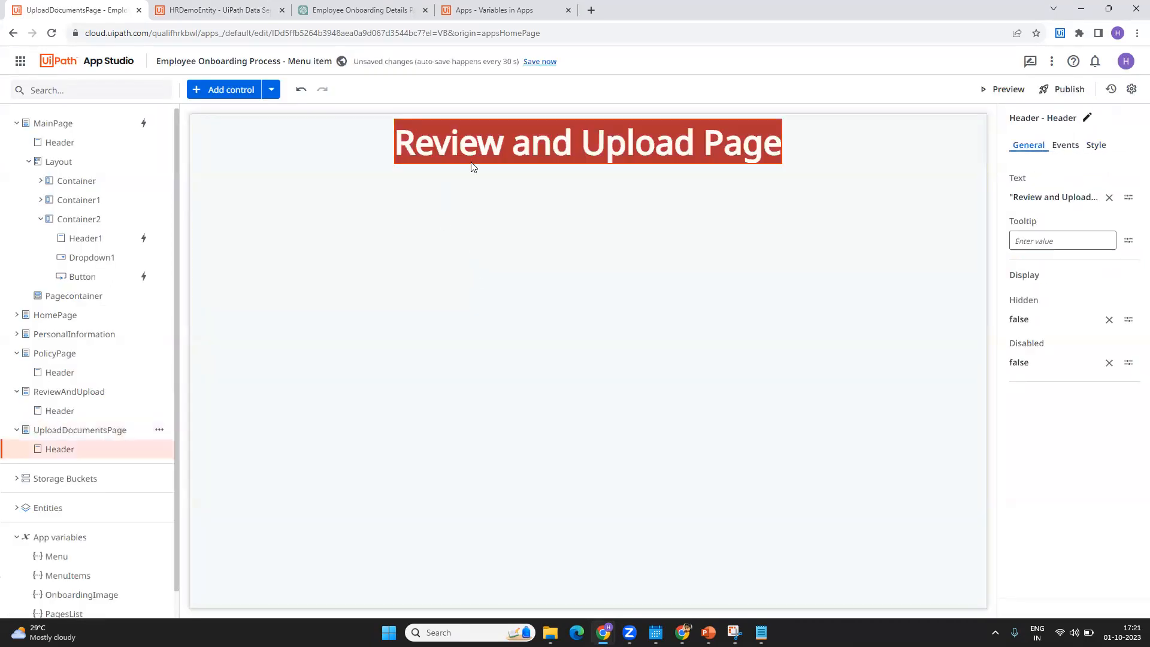
{"action": "left_click", "coordinate": [1126, 198]}
{"action": "left_click_drag", "start_coordinate": [403, 209], "coordinate": [358, 206]}
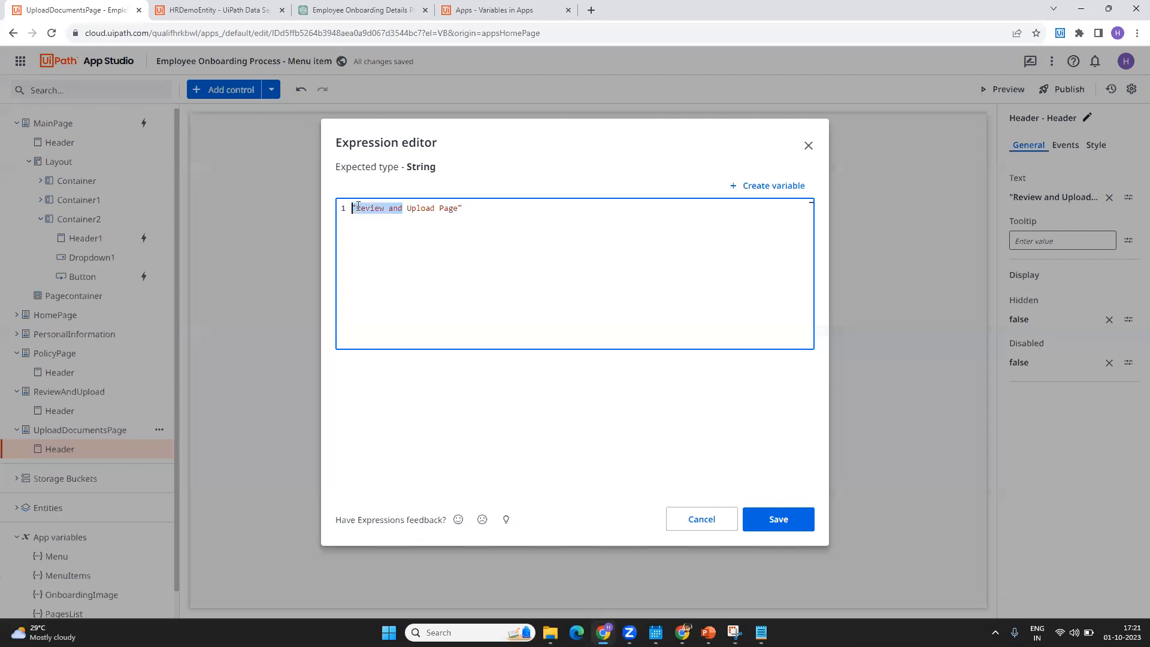
{"action": "key", "text": "BackSpace"}
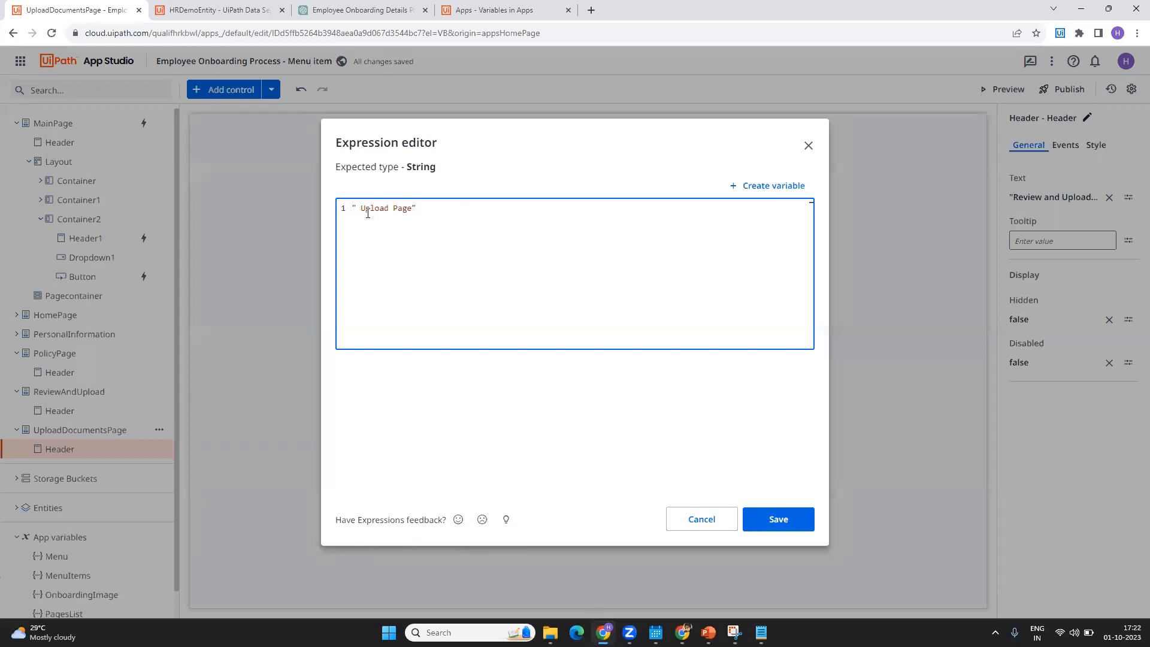
{"action": "key", "text": "Delete"}
{"action": "type", "text": "Documents"}
{"action": "left_click", "coordinate": [773, 518]}
{"action": "left_click", "coordinate": [868, 299]}
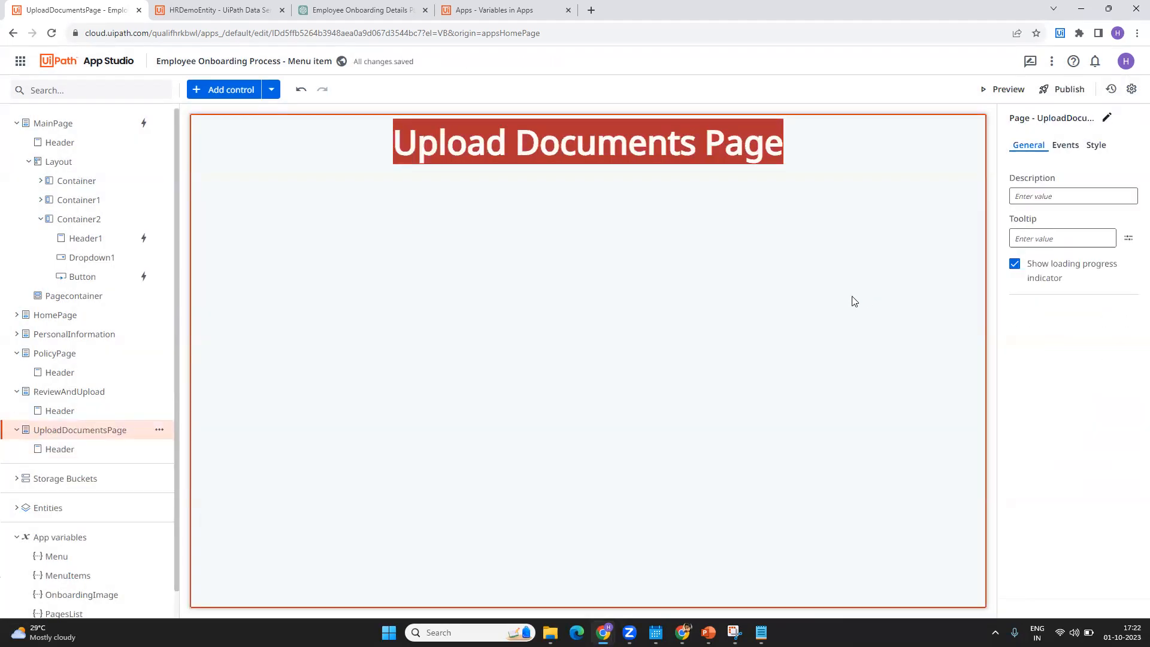
Create a value-changed rule for MainPage's Dropdown1 and add an If-Then-Else block to it
{"action": "left_click", "coordinate": [116, 268]}
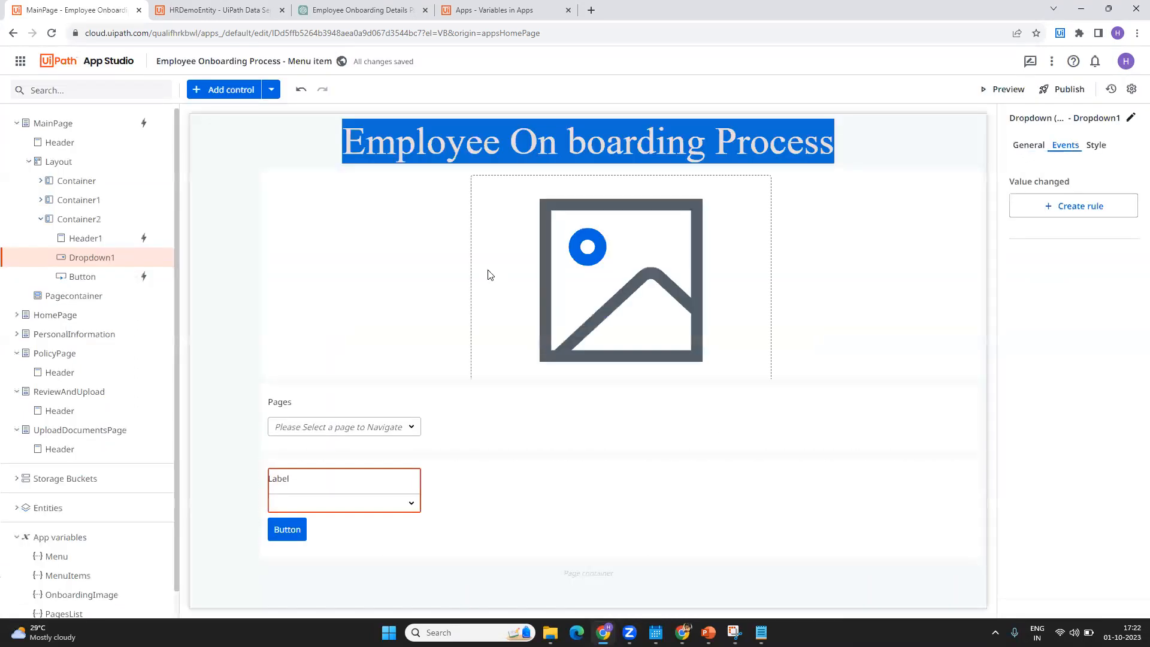
{"action": "left_click", "coordinate": [1067, 206]}
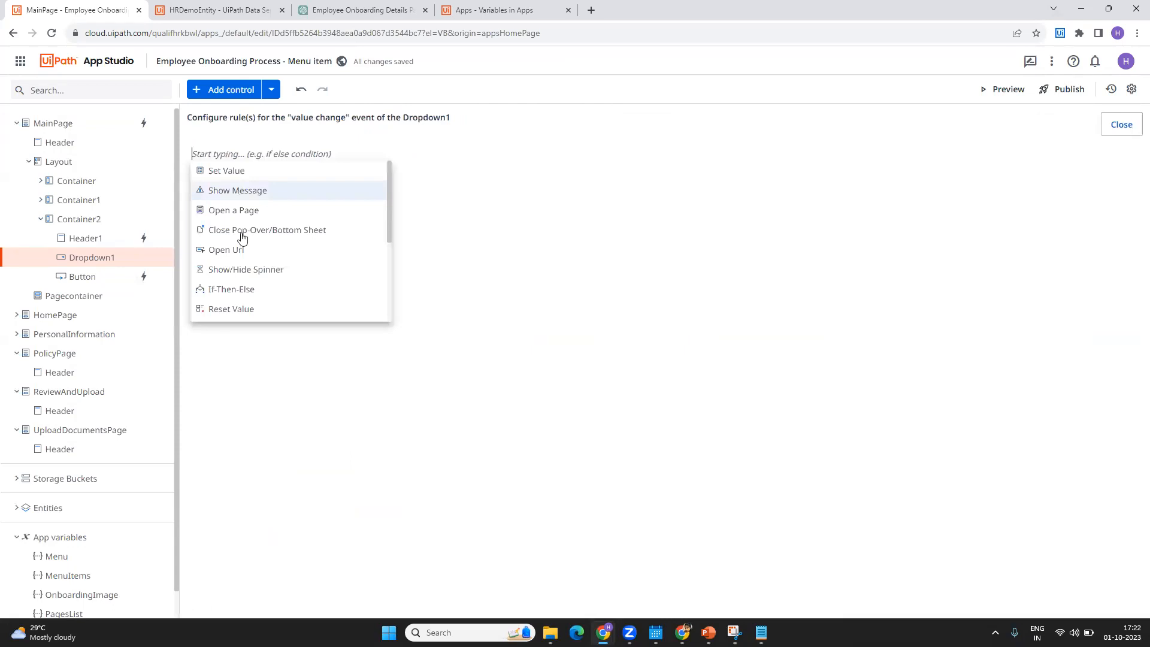
{"action": "type", "text": "if"}
{"action": "left_click", "coordinate": [257, 174]}
{"action": "left_click", "coordinate": [261, 206]}
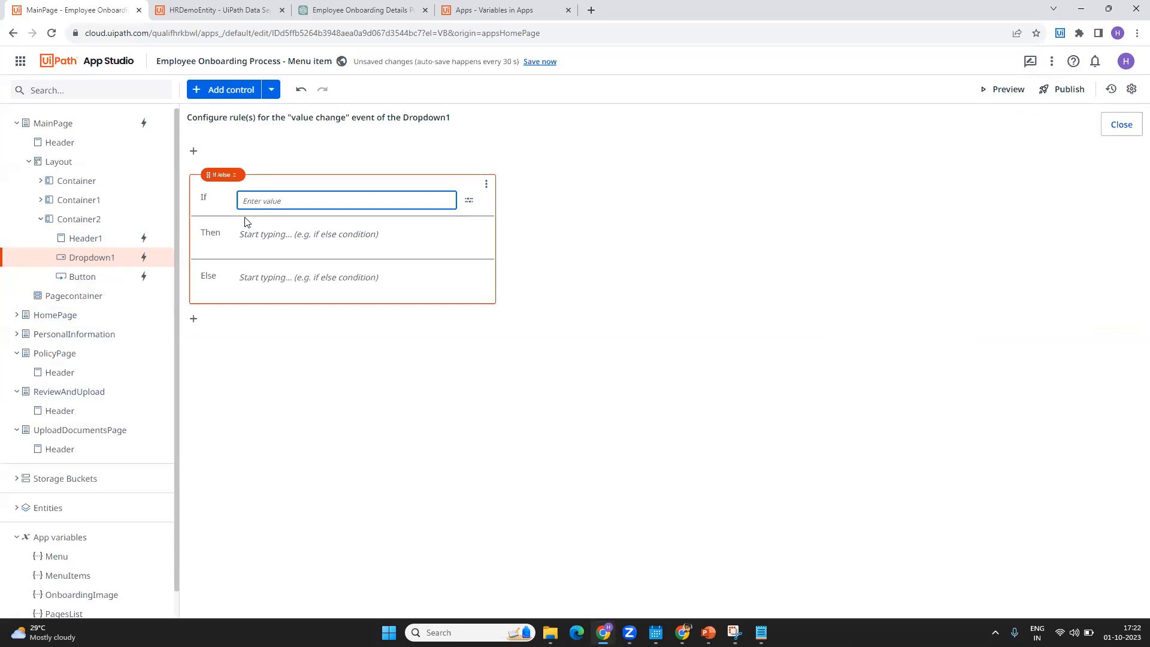
Try the expression MainPage.Dropdown1.Value("Home").ToString as the rule's If condition
{"action": "left_click", "coordinate": [469, 201]}
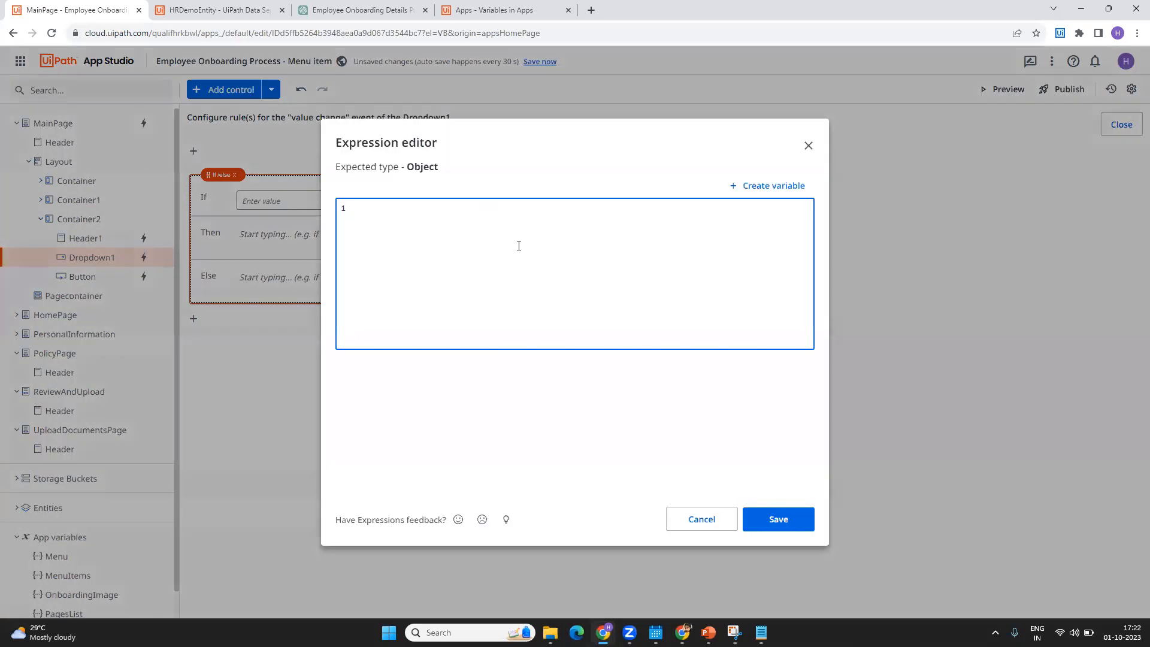
{"action": "type", "text": "main"}
{"action": "key", "text": "Return"}
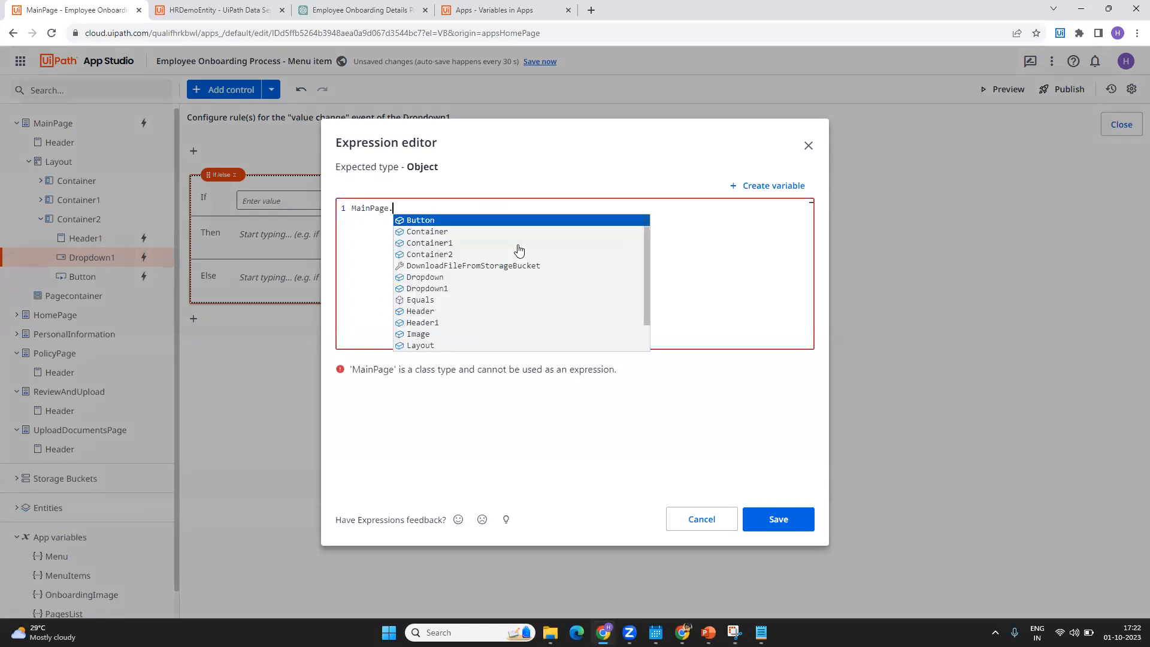
{"action": "type", "text": "dro"}
{"action": "key", "text": "Down"}
{"action": "key", "text": "Return"}
{"action": "type", "text": ".va"}
{"action": "key", "text": "Return"}
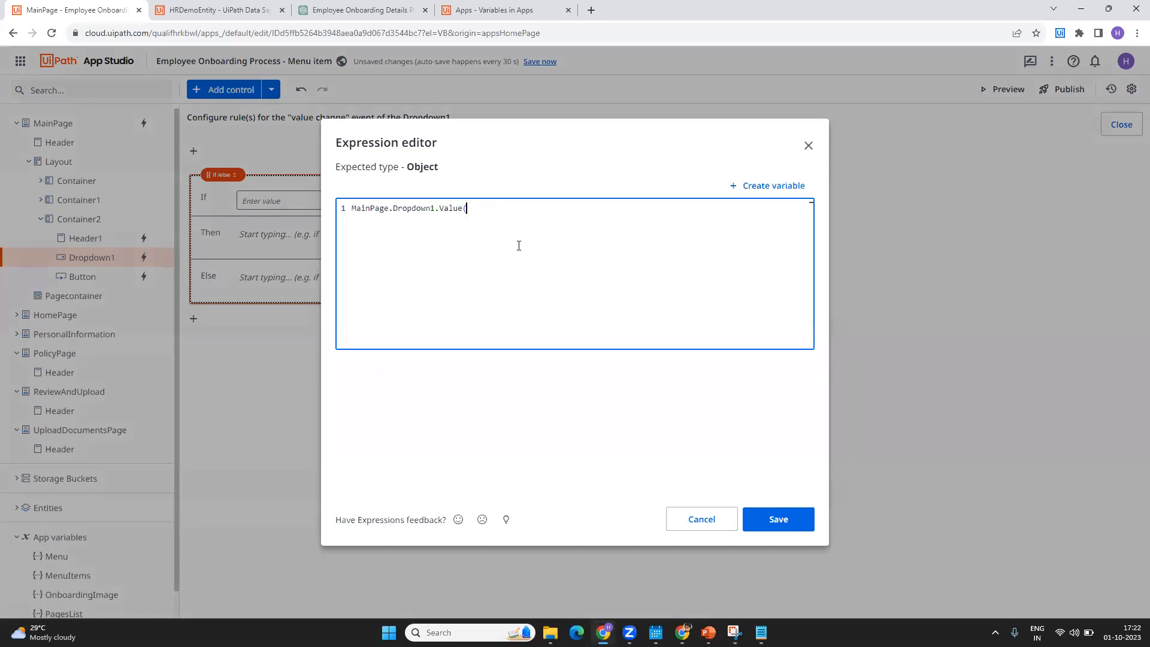
{"action": "type", "text": "(\"Home\""}
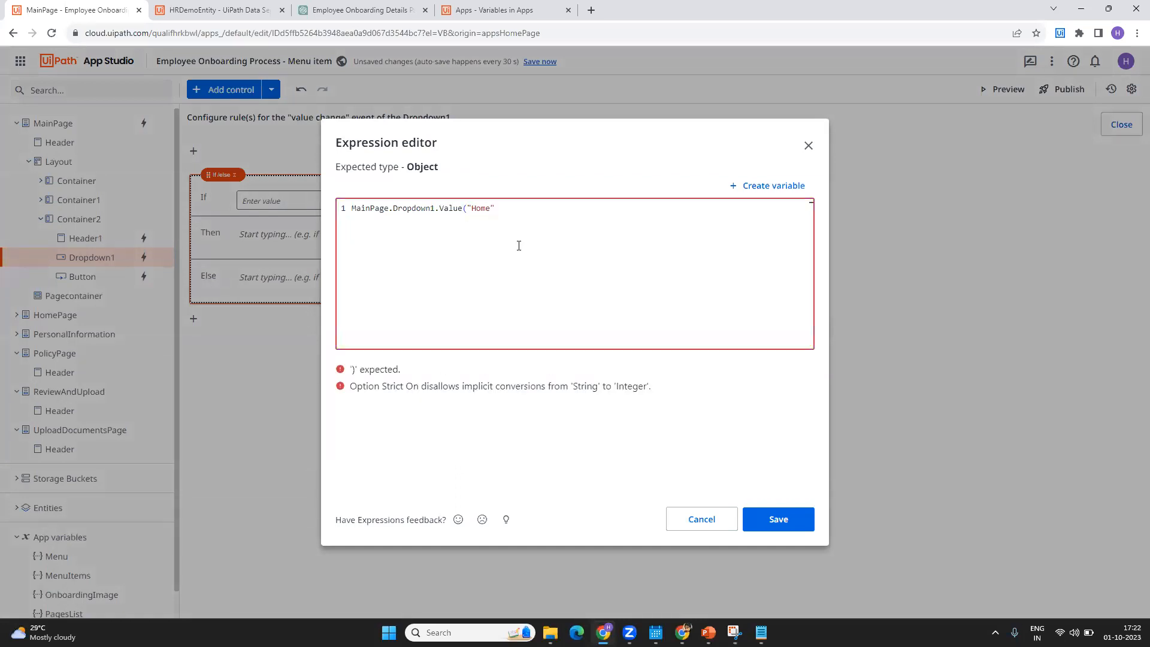
{"action": "type", "text": ")"}
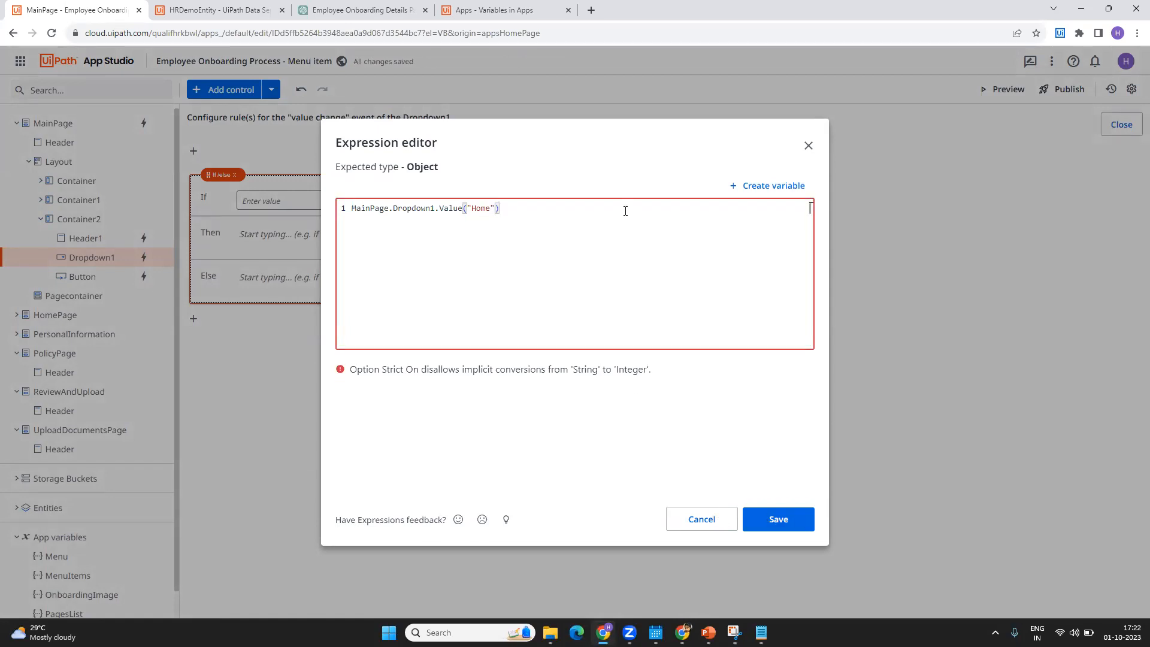
{"action": "type", "text": ".tost"}
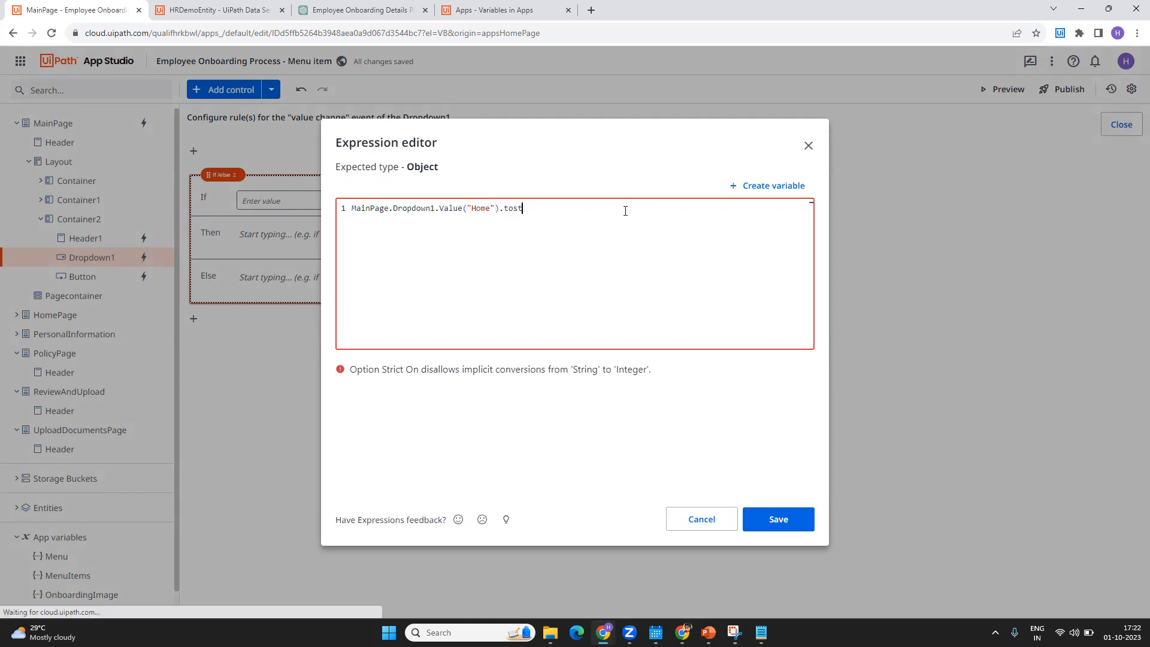
{"action": "key", "text": "Return"}
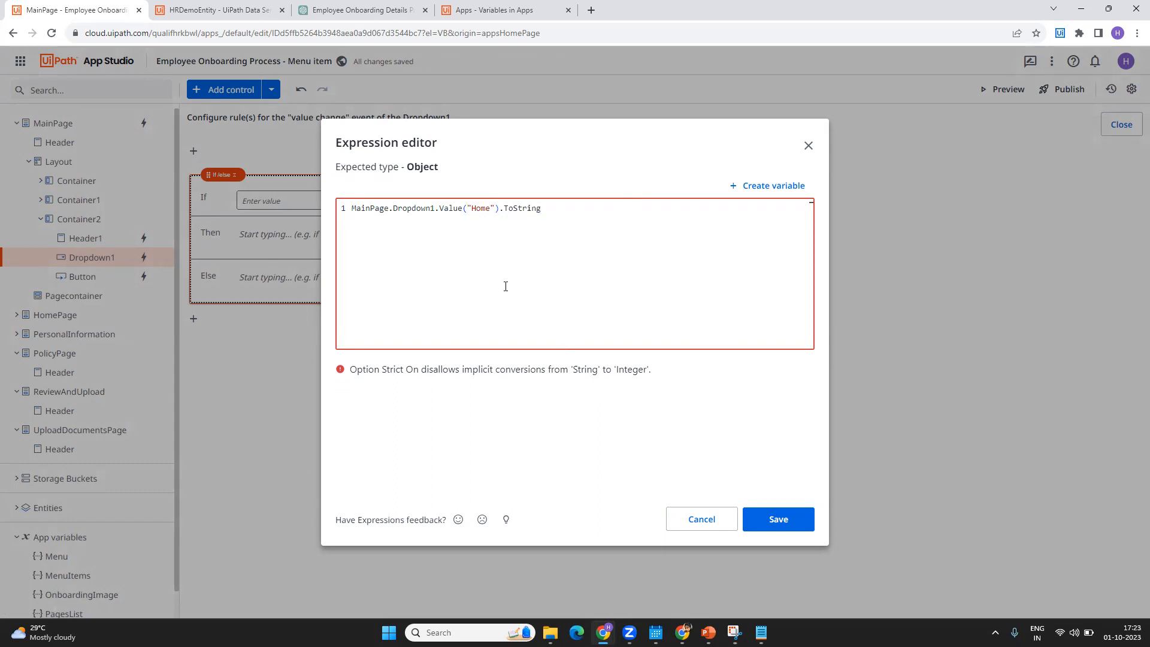
Rework the If condition as MainPage.Dropdown1.Value.Contains("Home").ToString, save it, and clear the condition again
{"action": "left_click_drag", "start_coordinate": [538, 201], "coordinate": [463, 208]}
{"action": "key", "text": "ctrl+c"}
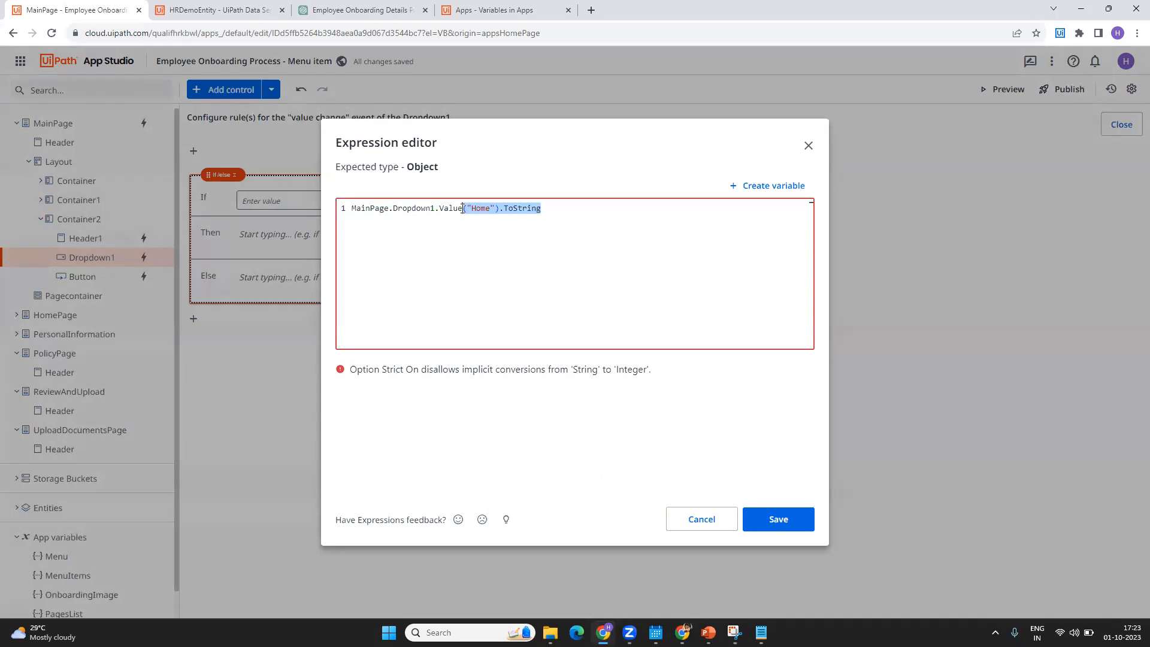
{"action": "key", "text": "BackSpace"}
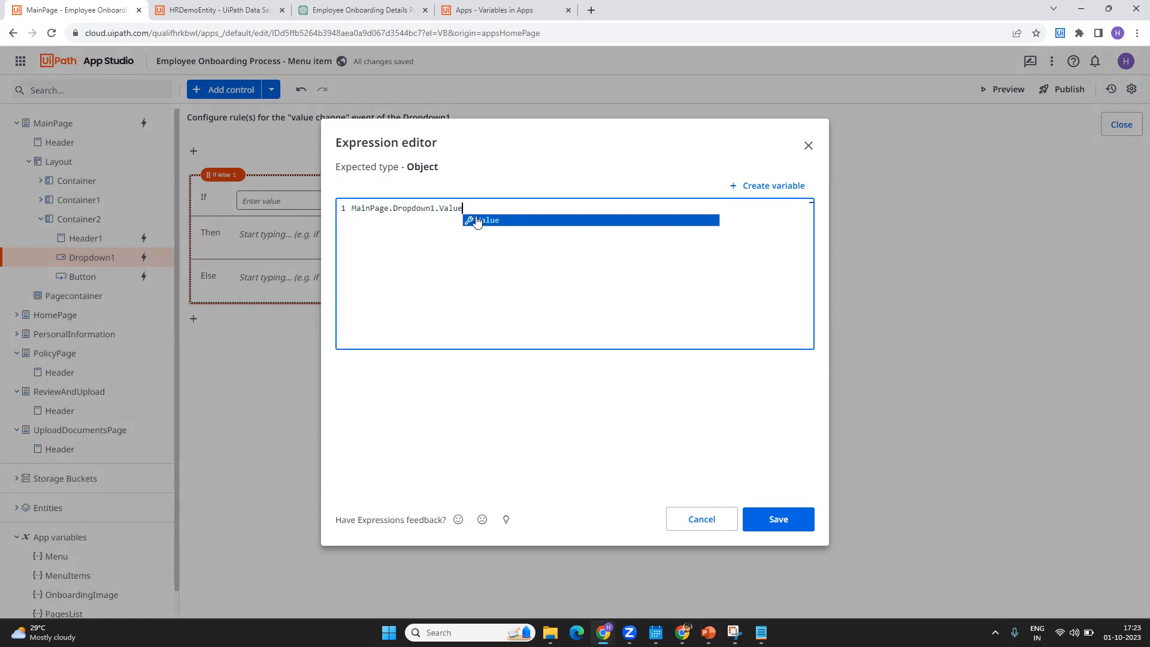
{"action": "left_click", "coordinate": [476, 220]}
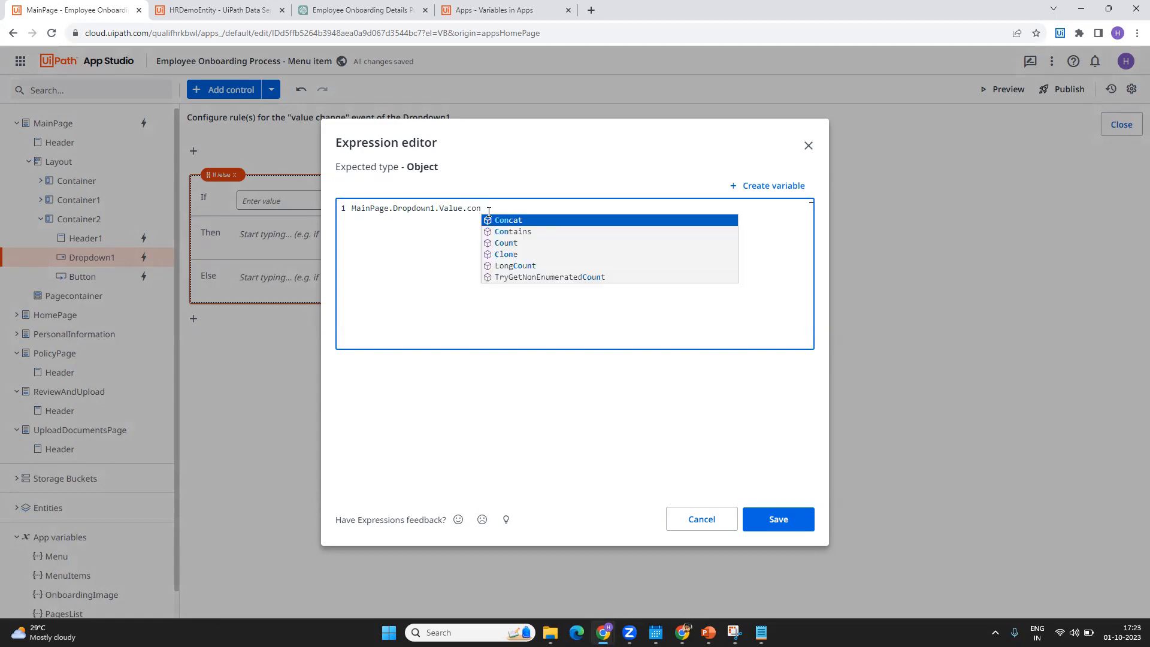
{"action": "key", "text": "Down"}
{"action": "key", "text": "Return"}
{"action": "type", "text": "'"}
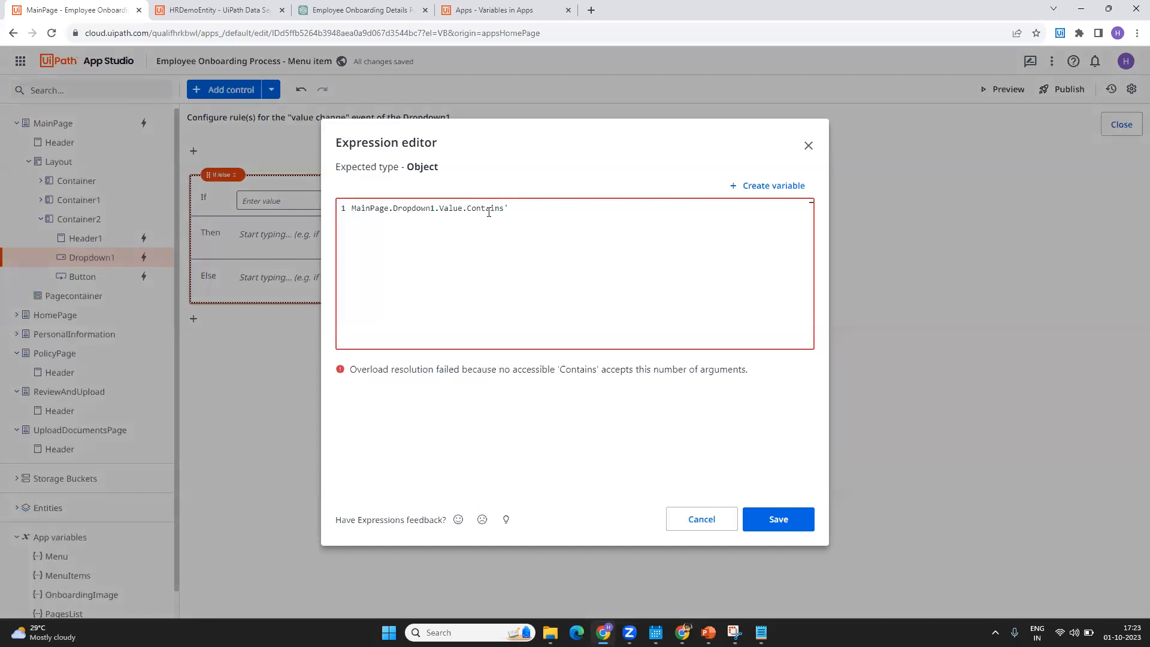
{"action": "key", "text": "ctrl+v"}
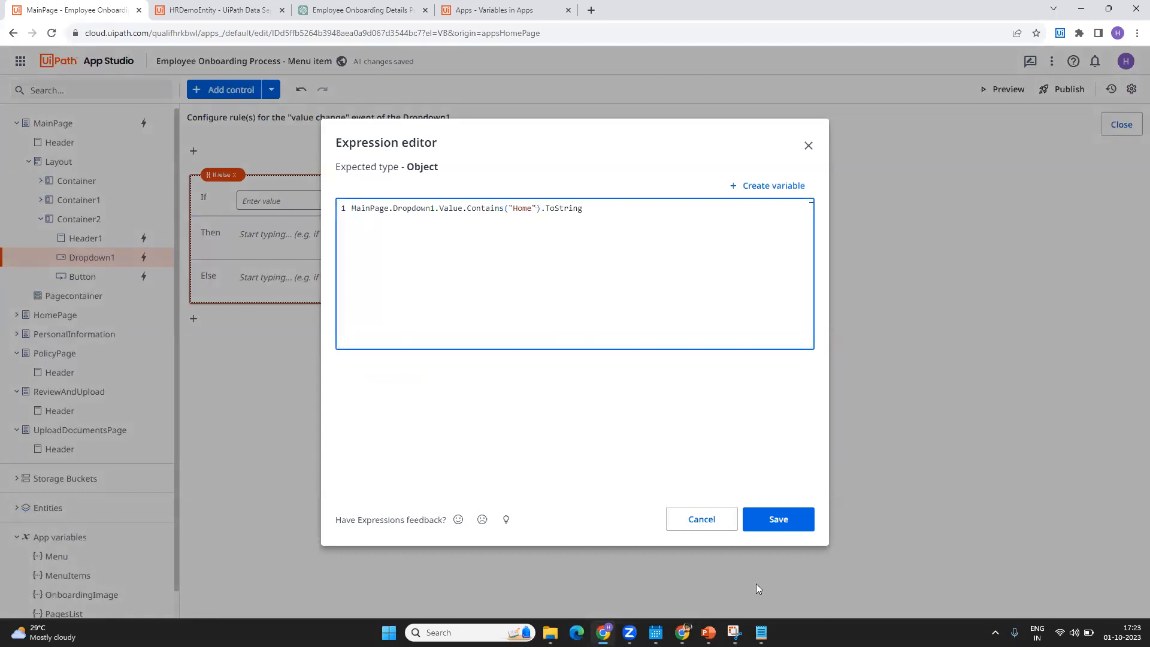
{"action": "left_click", "coordinate": [778, 519]}
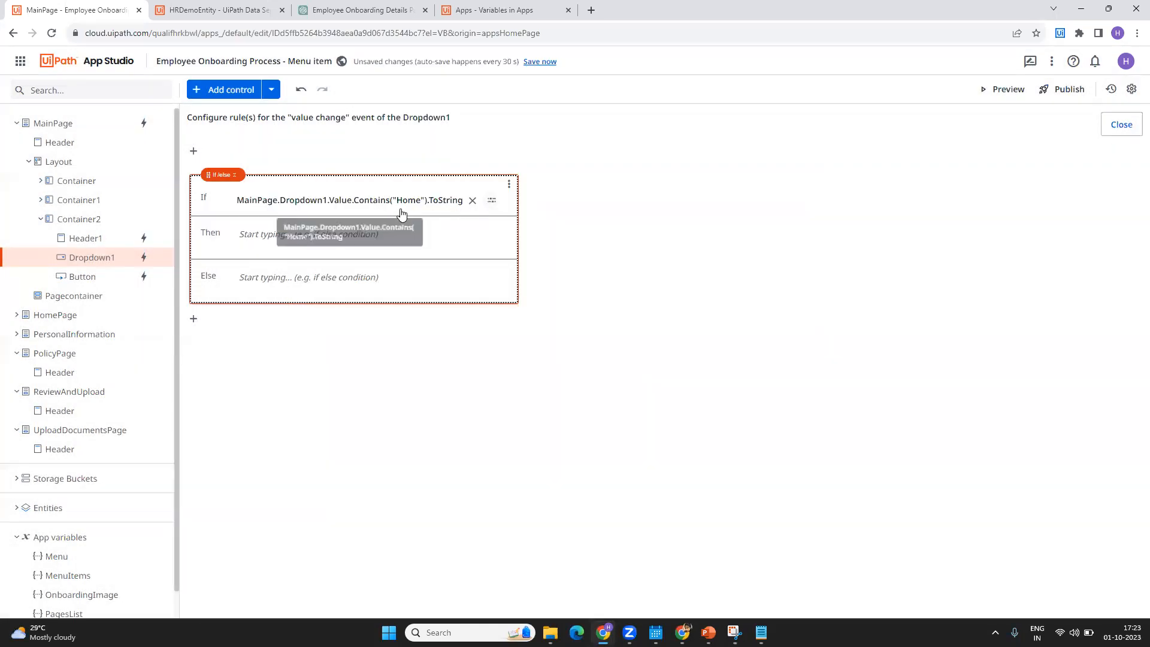
{"action": "left_click", "coordinate": [473, 200]}
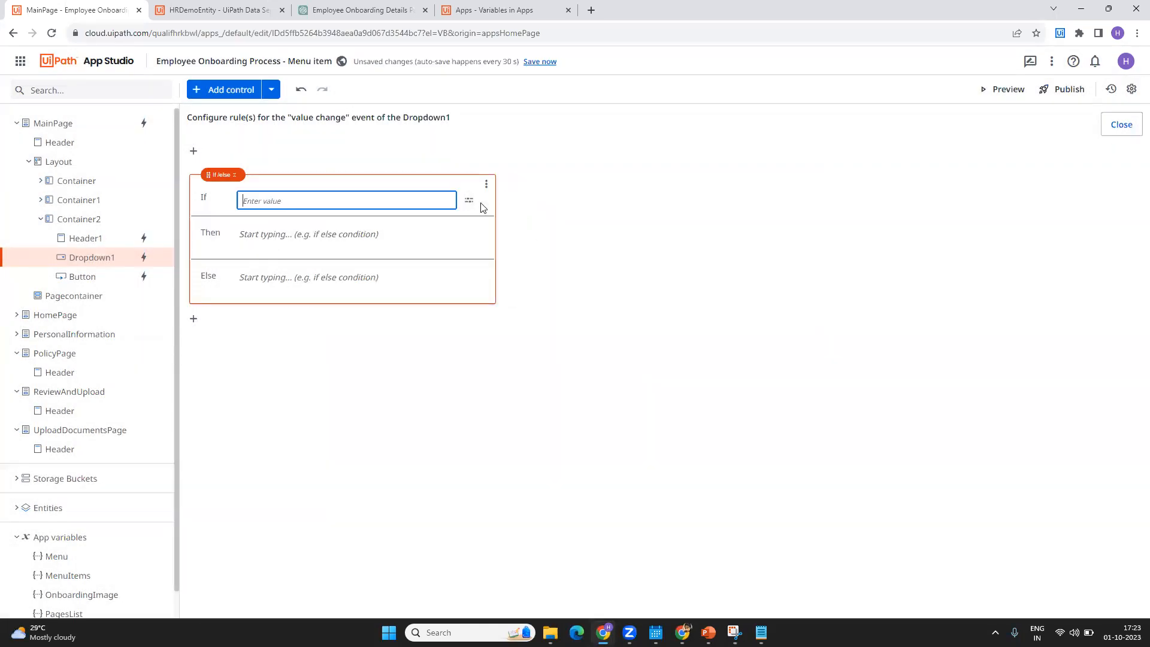
Set the rule's If condition to the expression MainPage.Dropdown1.Value.Contains("Home") and save it
{"action": "left_click", "coordinate": [469, 200]}
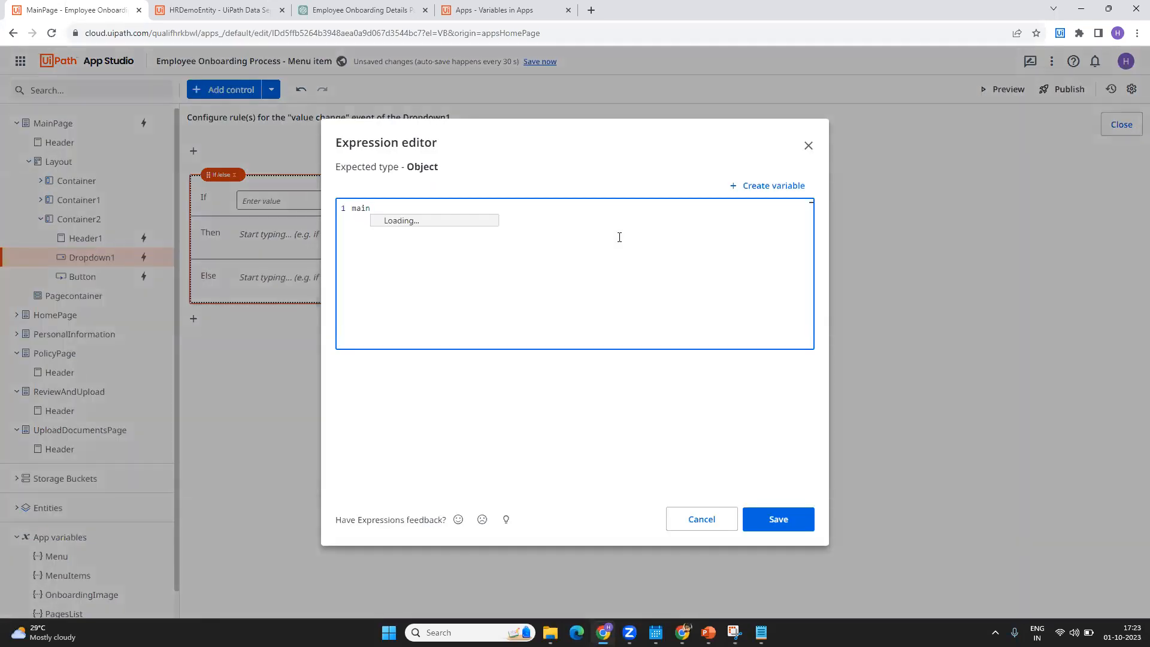
{"action": "type", "text": "main"}
{"action": "key", "text": "Tab"}
{"action": "type", "text": ".drop"}
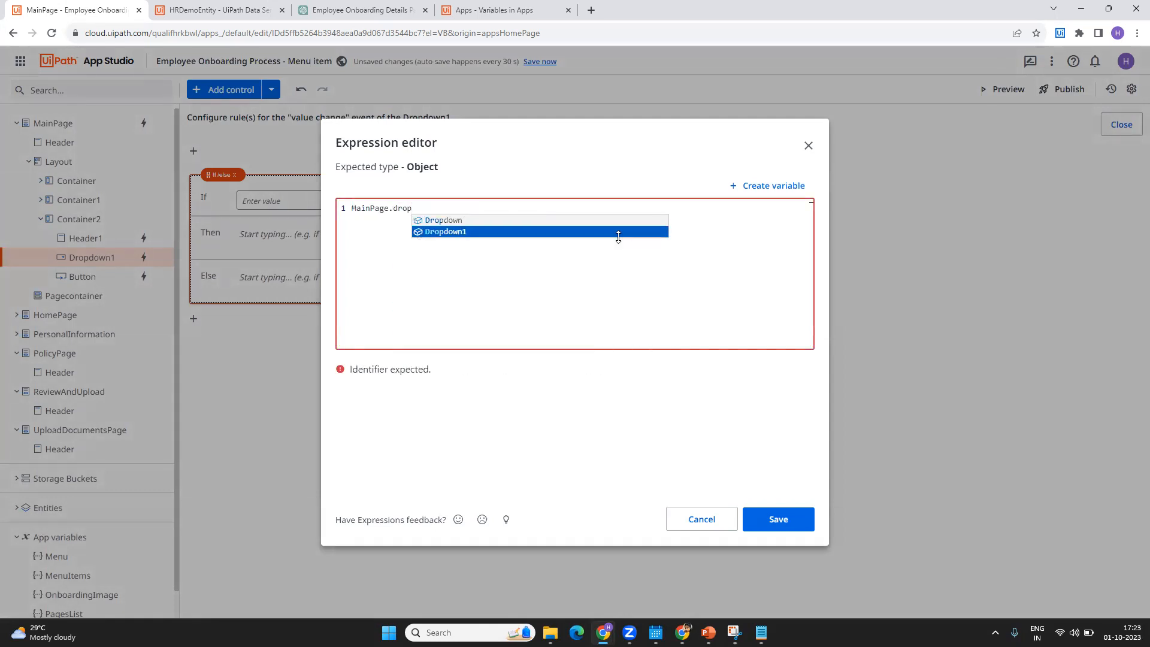
{"action": "left_click", "coordinate": [618, 235]}
{"action": "type", "text": ","}
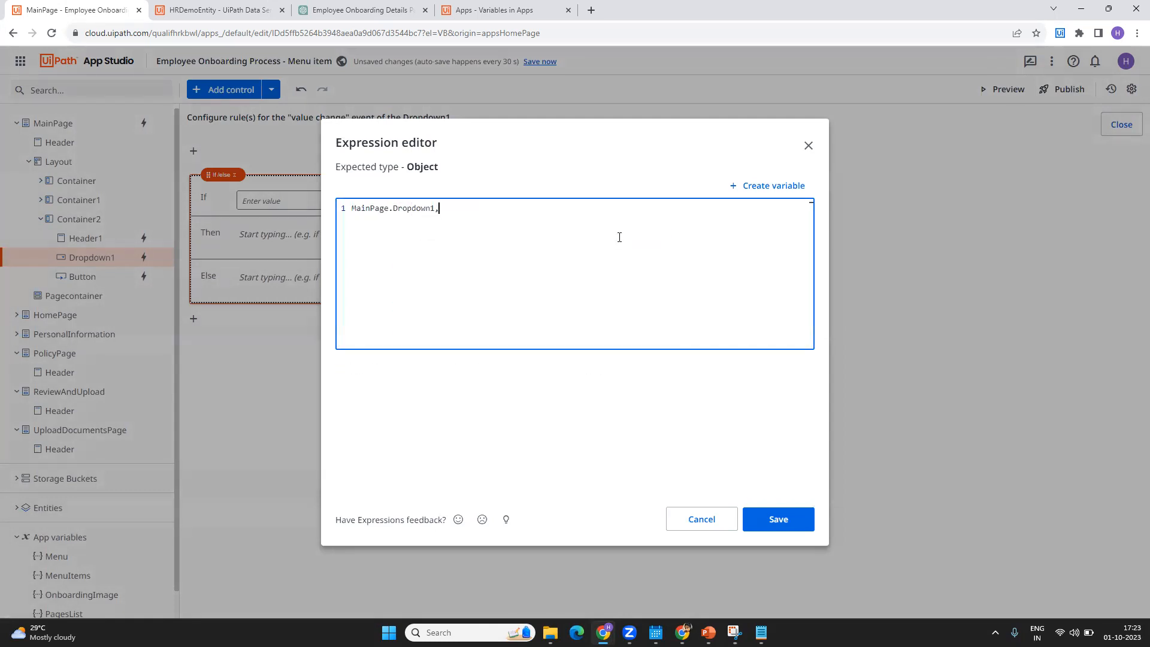
{"action": "key", "text": "BackSpace"}
{"action": "type", "text": ".va"}
{"action": "left_click", "coordinate": [620, 237]}
{"action": "type", "text": "("}
{"action": "type", "text": ".conta"}
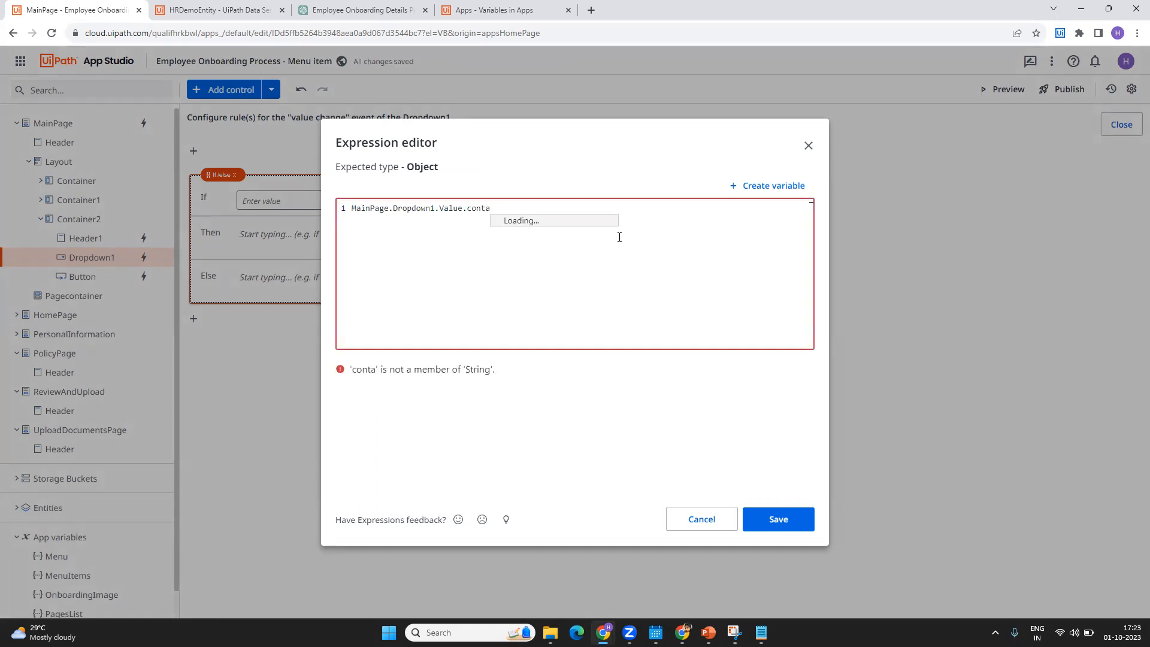
{"action": "key", "text": "Return"}
{"action": "type", "text": "(\"Home"}
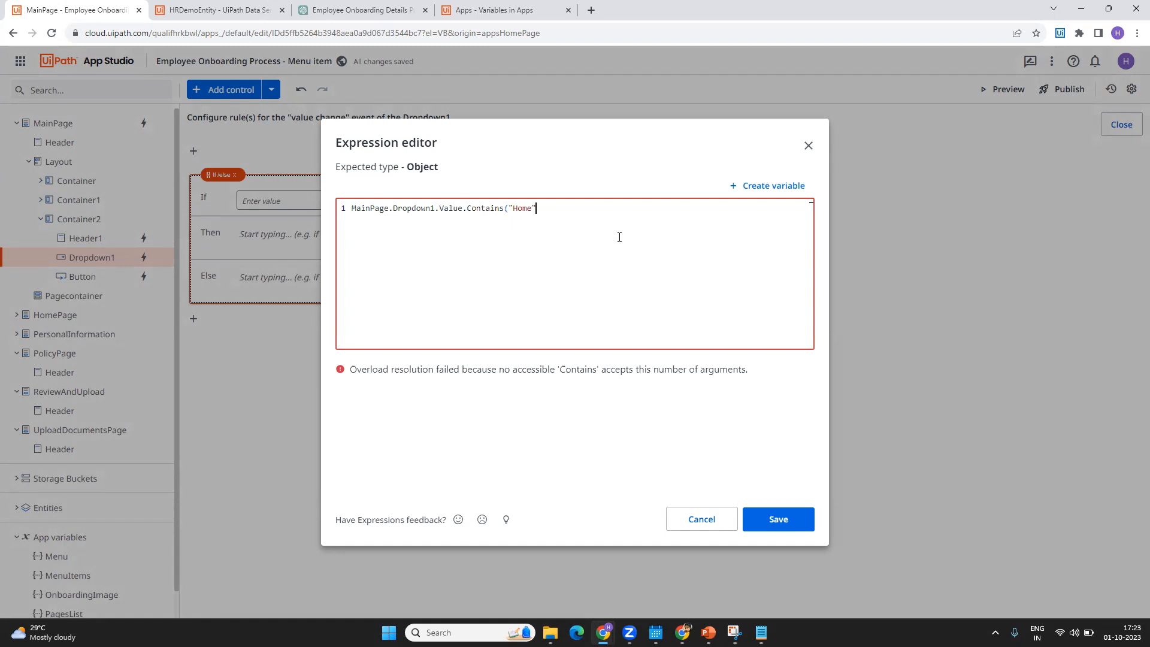
{"action": "left_click", "coordinate": [766, 528]}
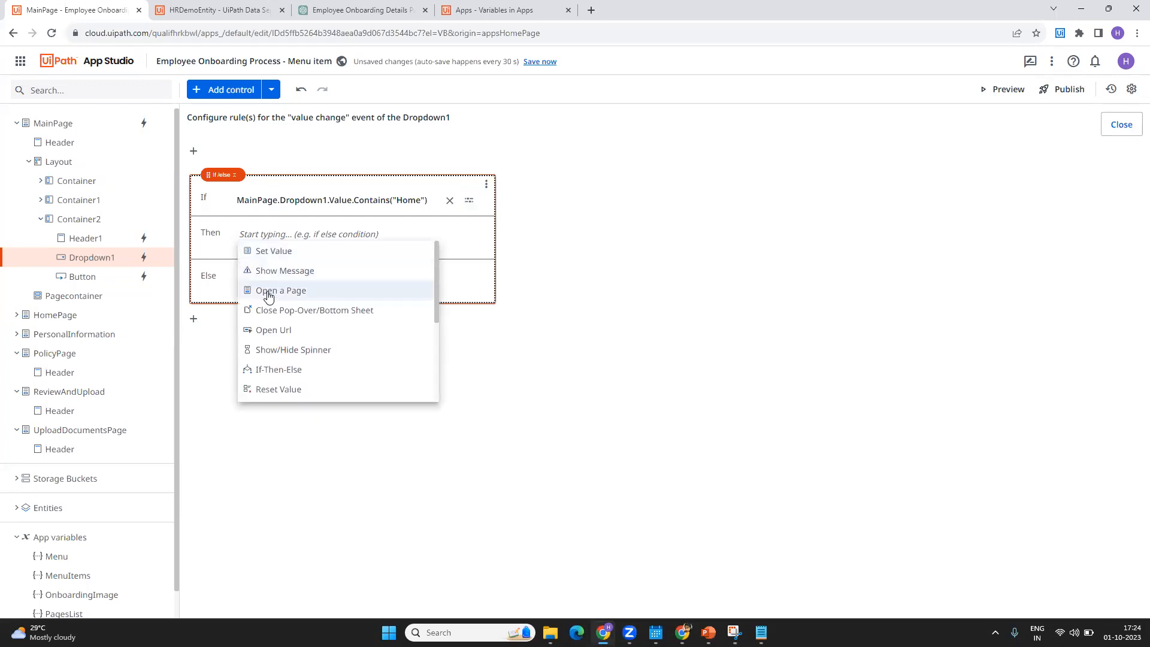
Make the Then branch open HomePage inside MainPage.Pagecontainer
{"action": "left_click", "coordinate": [268, 292]}
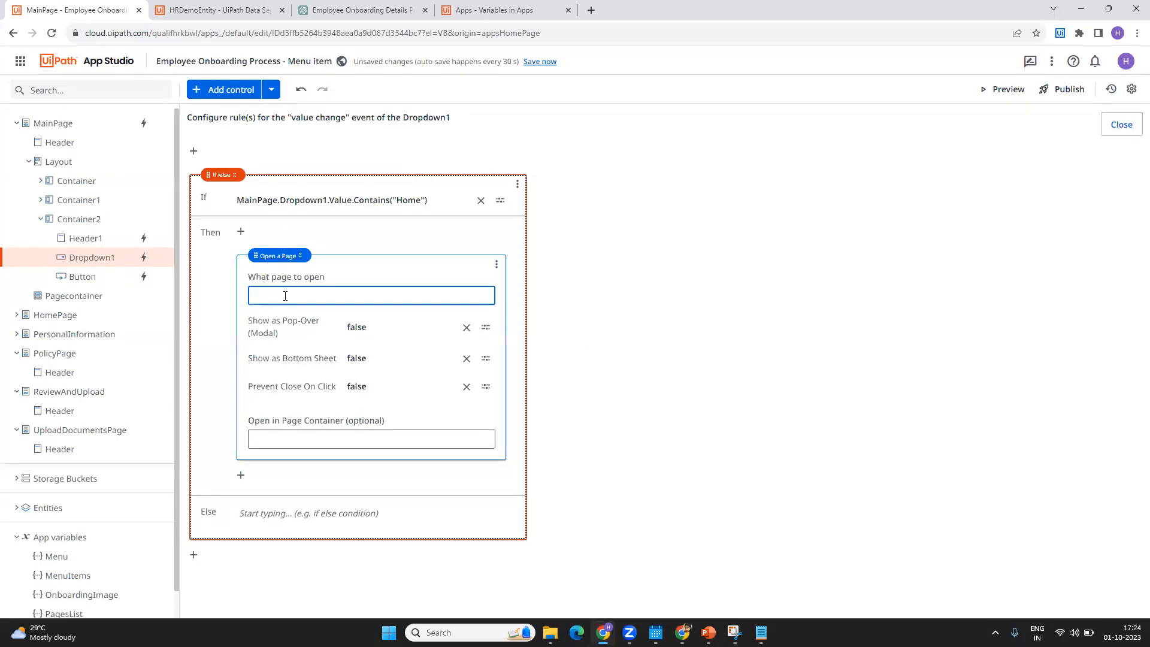
{"action": "left_click", "coordinate": [313, 299]}
{"action": "left_click_drag", "start_coordinate": [559, 203], "coordinate": [350, 294]}
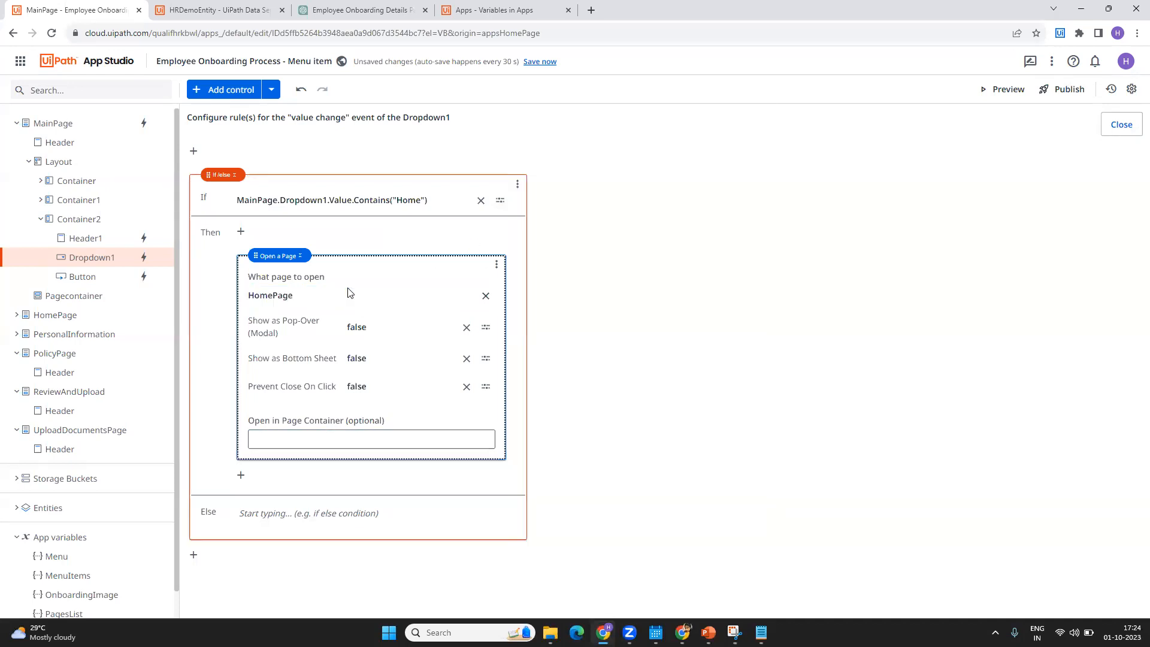
{"action": "left_click", "coordinate": [324, 442]}
{"action": "left_click", "coordinate": [533, 206]}
{"action": "left_click_drag", "start_coordinate": [568, 222], "coordinate": [302, 442]}
{"action": "left_click", "coordinate": [826, 396]}
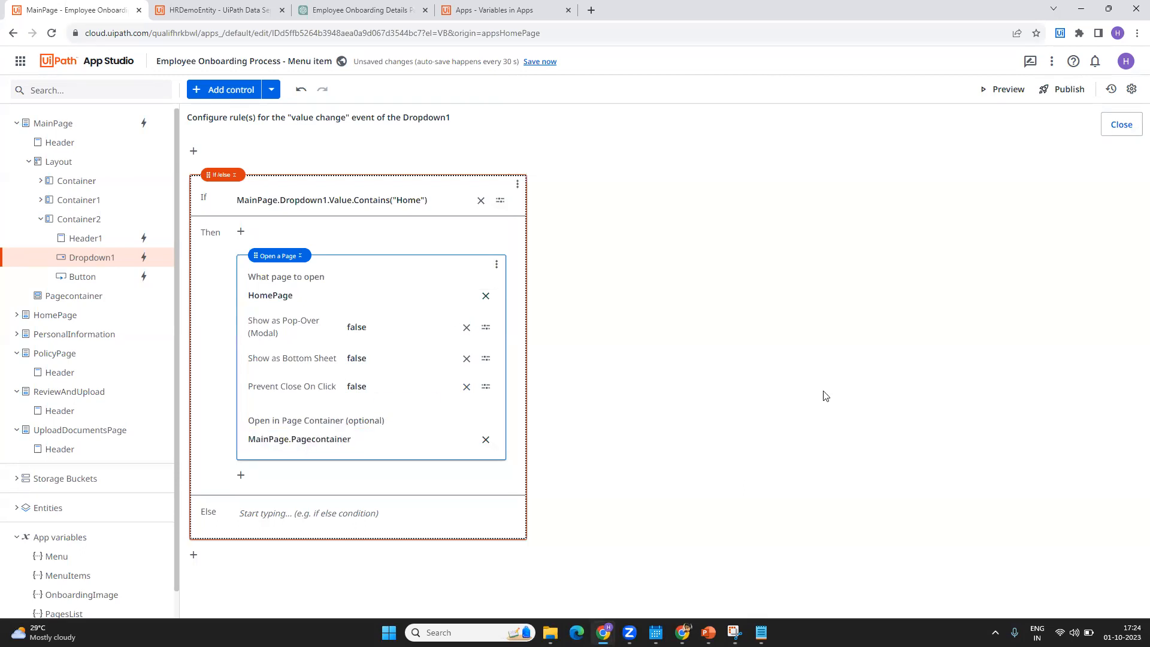
Nest another If-Then-Else block in the rule's Else branch
{"action": "left_click", "coordinate": [276, 514]}
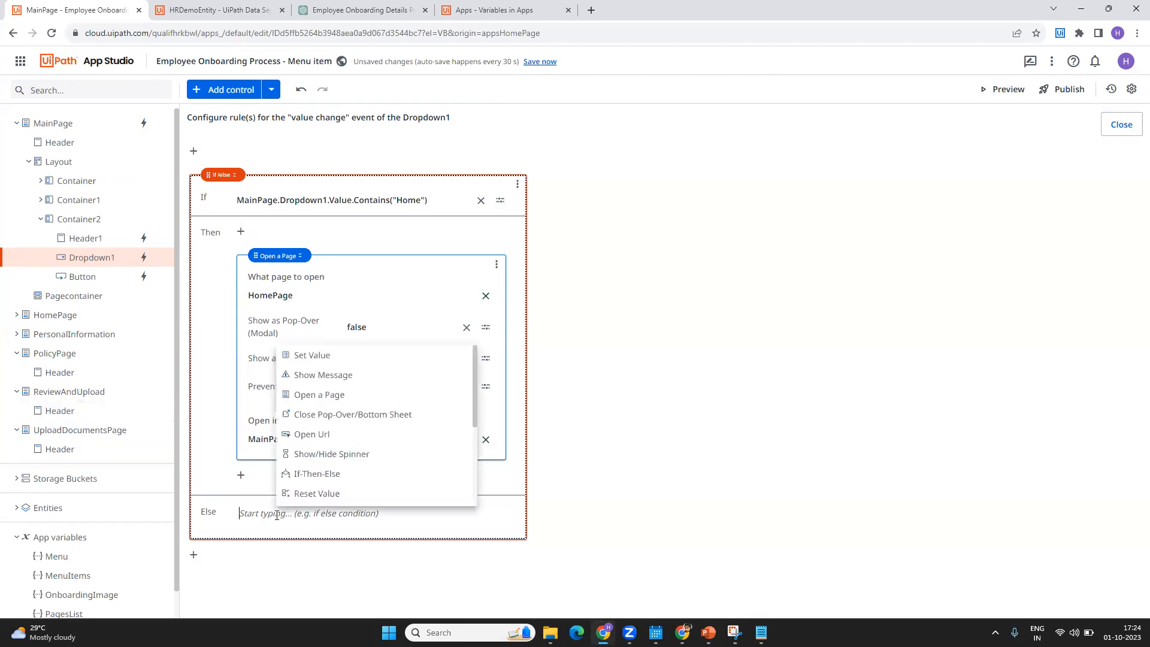
{"action": "left_click", "coordinate": [321, 475]}
{"action": "scroll", "coordinate": [319, 461], "scroll_direction": "down", "scroll_amount": 2}
{"action": "left_click", "coordinate": [318, 442]}
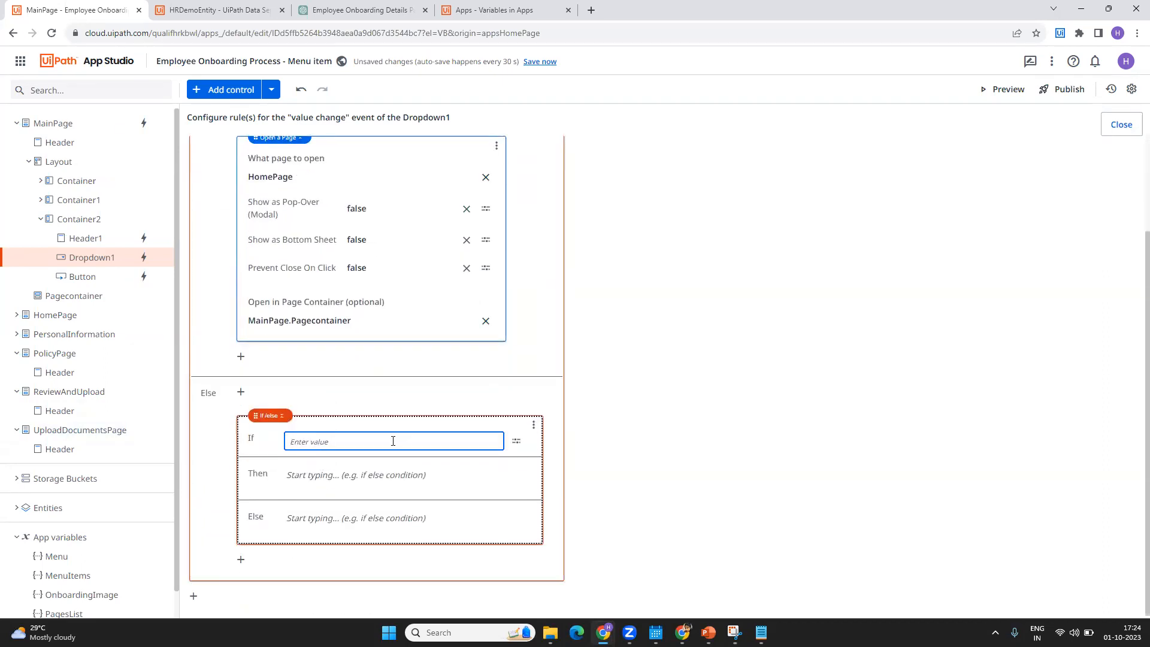
Copy the outer If condition into the nested If's expression and switch to HRDemoEntity's data in Data Service to check the page names
{"action": "scroll", "coordinate": [393, 313], "scroll_direction": "up", "scroll_amount": 2}
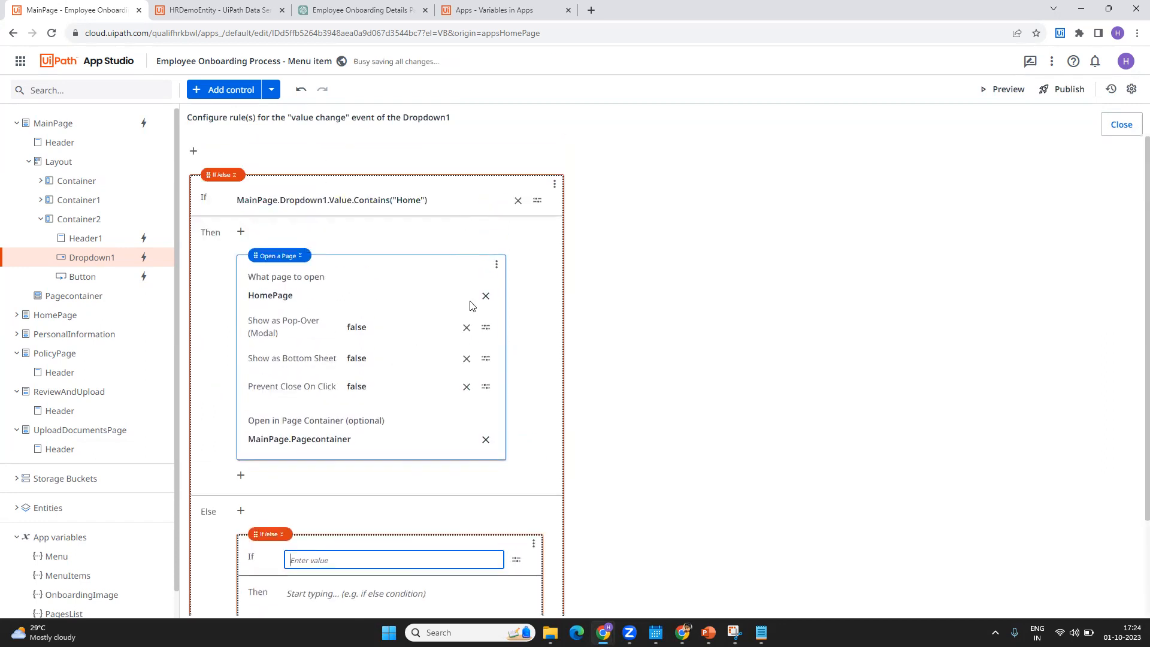
{"action": "left_click", "coordinate": [537, 200]}
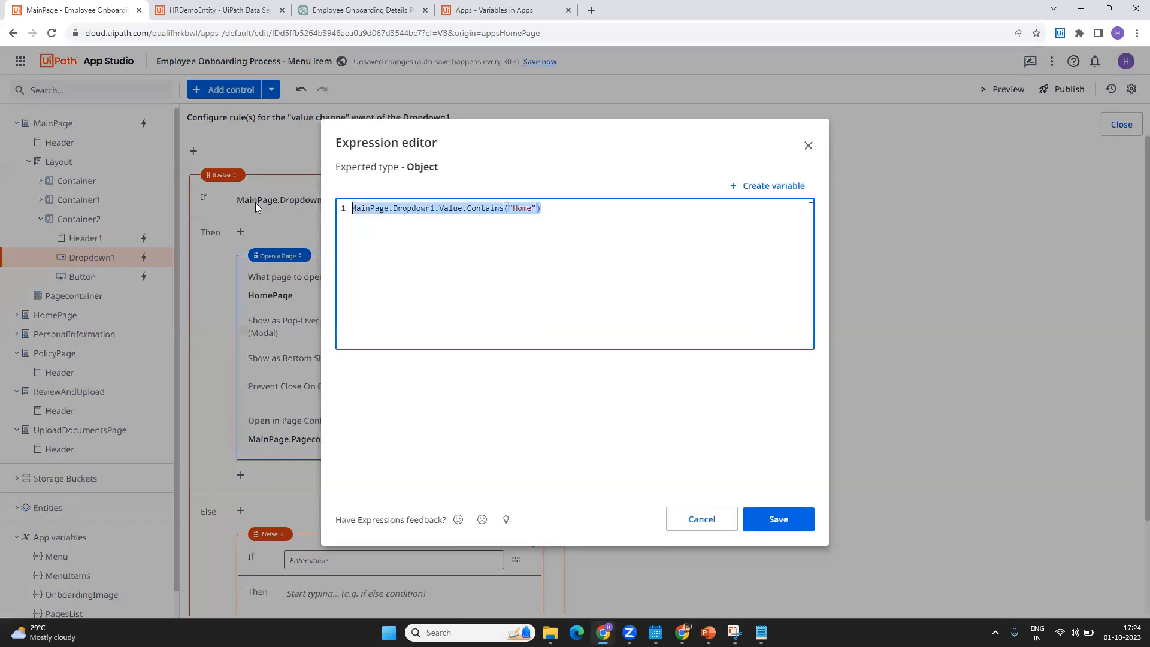
{"action": "left_click", "coordinate": [702, 520]}
{"action": "scroll", "coordinate": [572, 439], "scroll_direction": "down", "scroll_amount": 2}
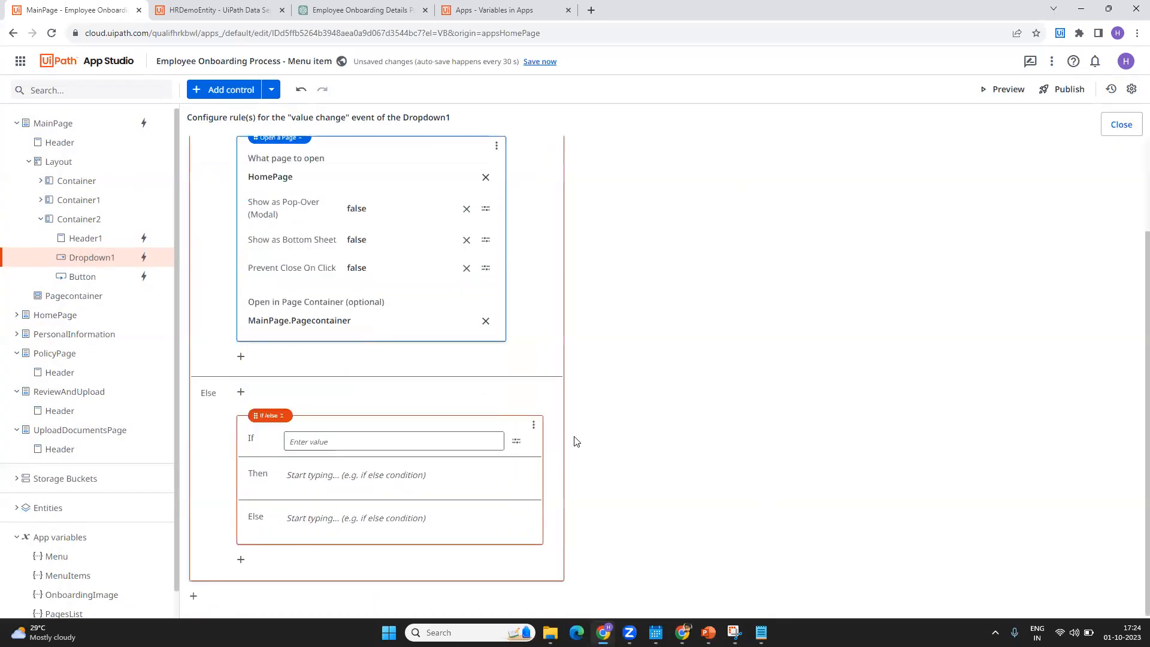
{"action": "left_click", "coordinate": [516, 441]}
{"action": "type", "text": "MainPage.Dropdown1.Value.contains(\"Item1\")"}
{"action": "left_click", "coordinate": [254, 8]}
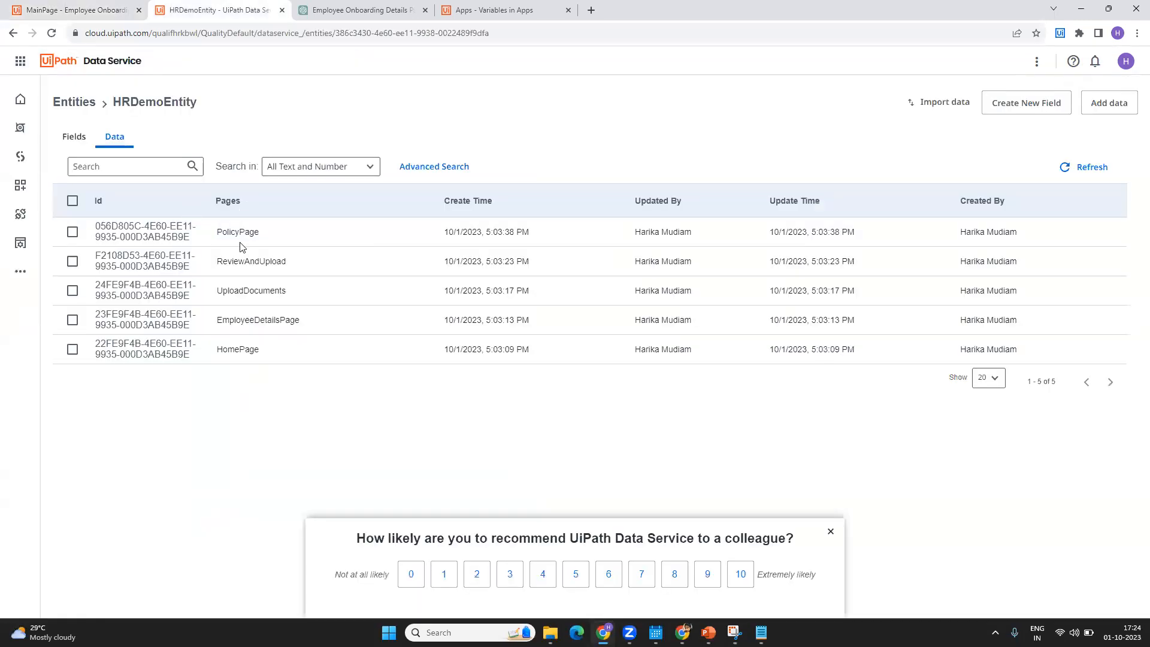
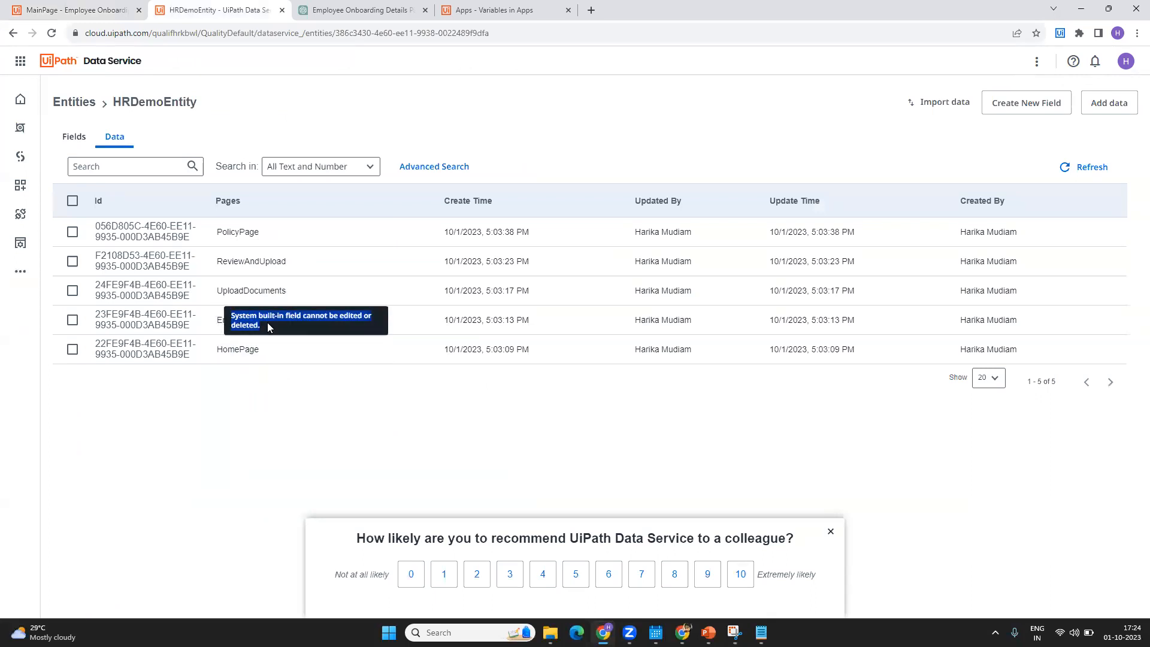
Set the nested If condition to MainPage.Dropdown1.Value.Contains("EmployeeDetailsPage"), copying the page name from HRDemoEntity's data in Data Service, and save it
{"action": "left_click", "coordinate": [352, 322]}
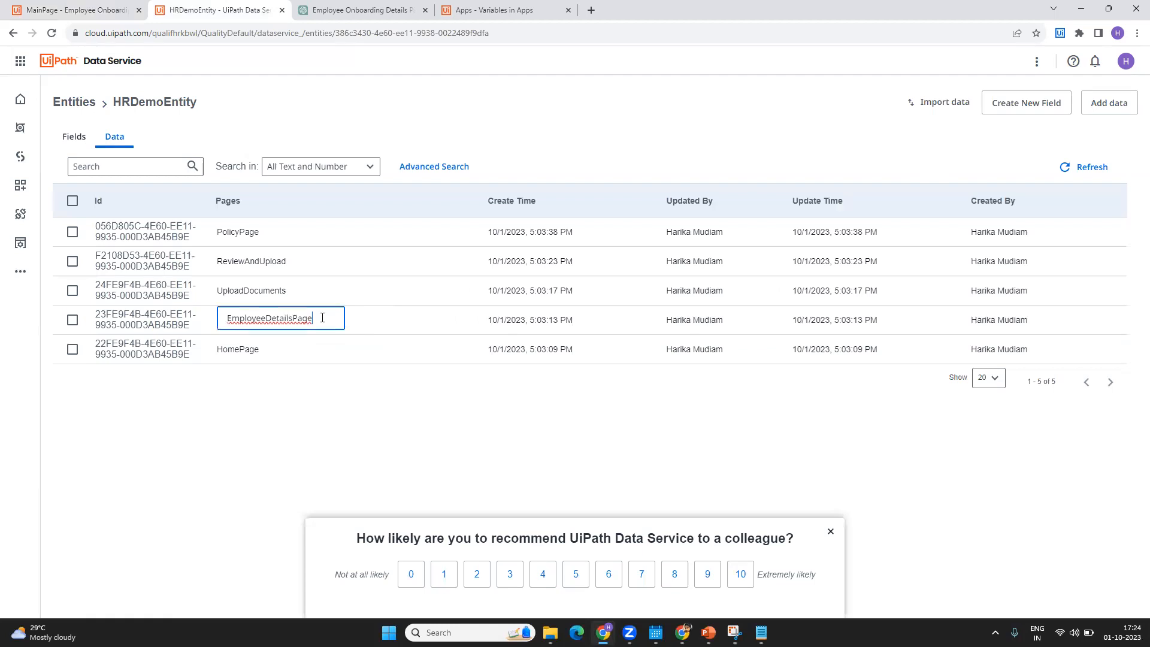
{"action": "key", "text": "ctrl+a"}
{"action": "key", "text": "ctrl+c"}
{"action": "left_click", "coordinate": [68, 7]}
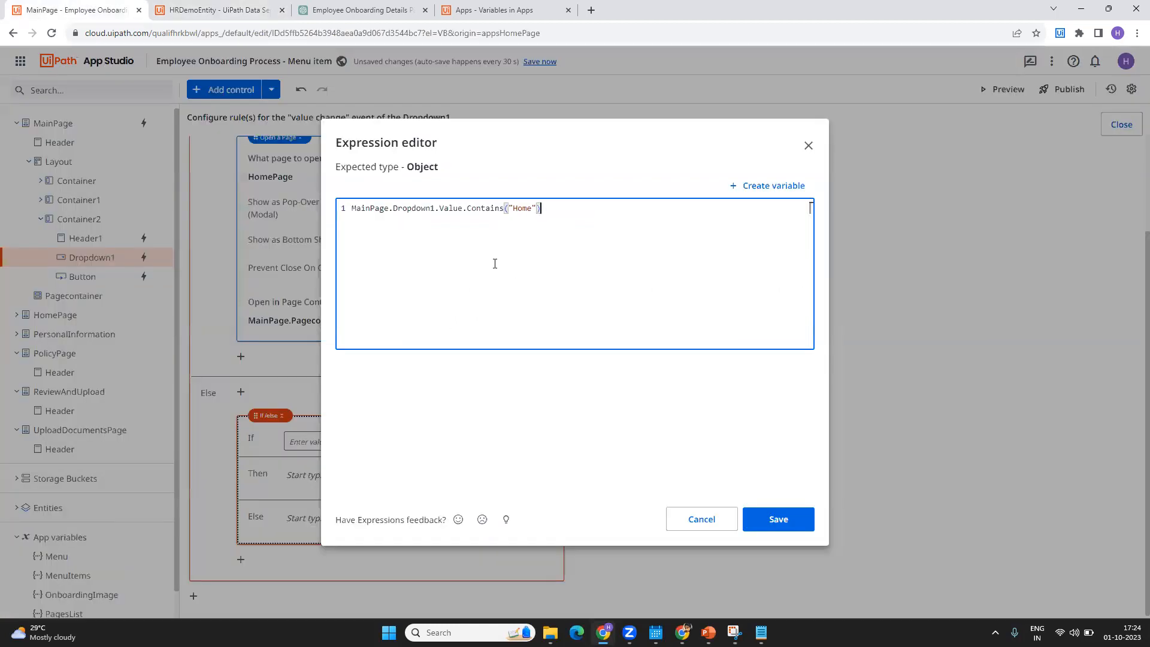
{"action": "double_click", "coordinate": [515, 208]}
{"action": "key", "text": "ctrl+v"}
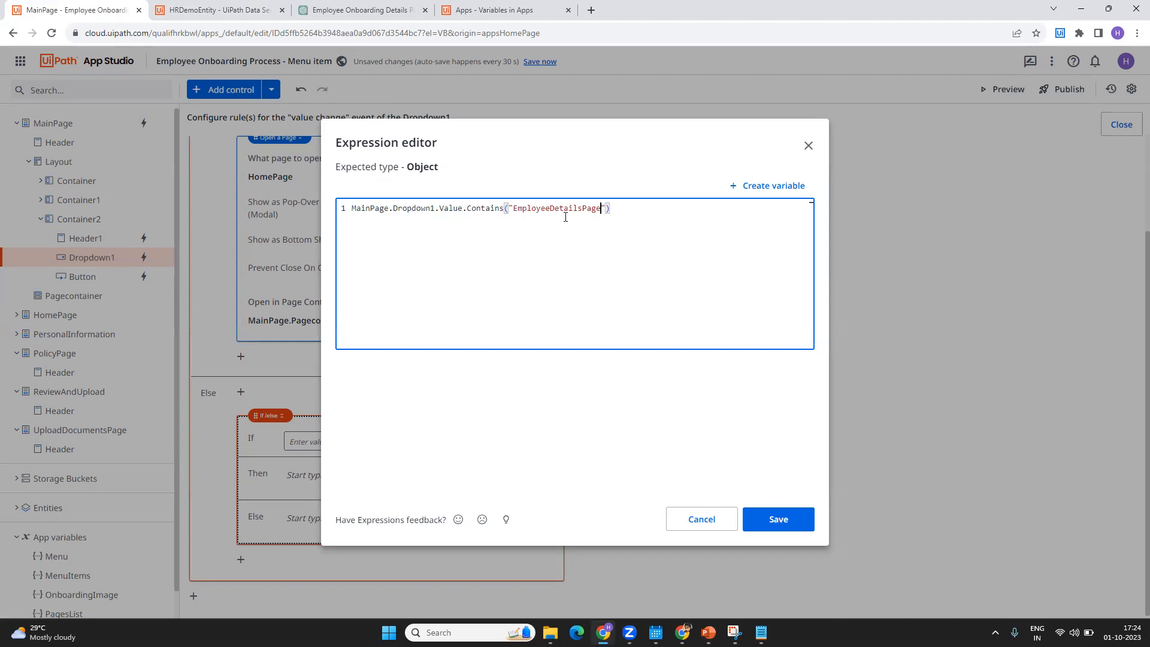
{"action": "left_click", "coordinate": [770, 523]}
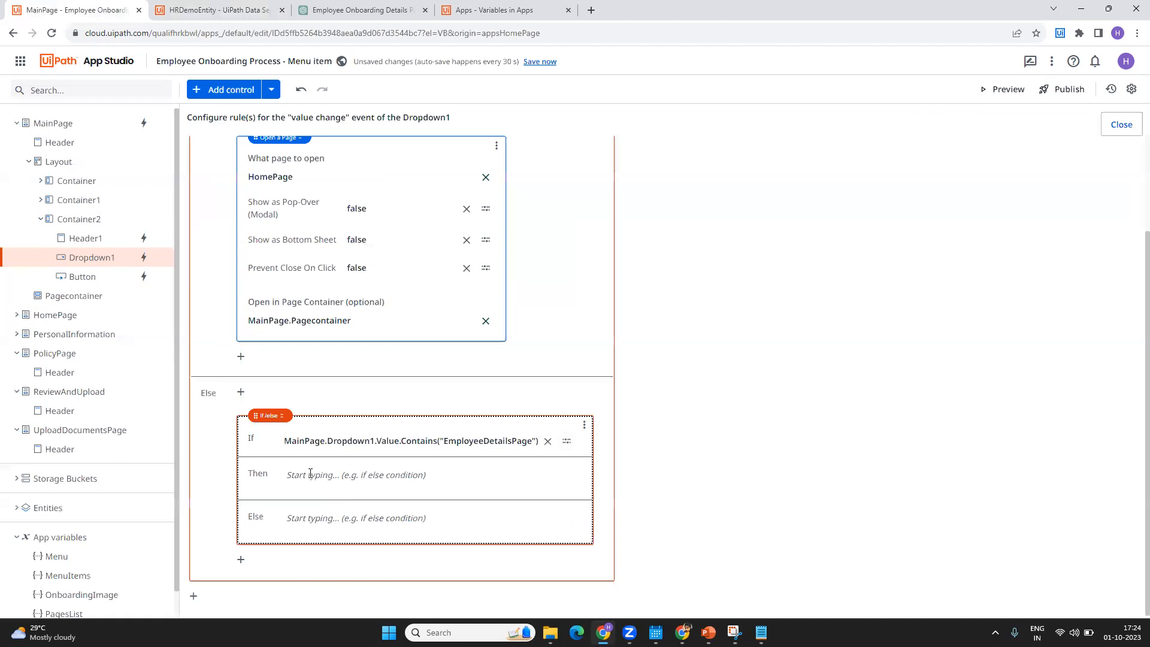
Add an Open a Page action to the EmployeeDetailsPage If's Then branch and make it open PersonalInformation
{"action": "left_click", "coordinate": [310, 474]}
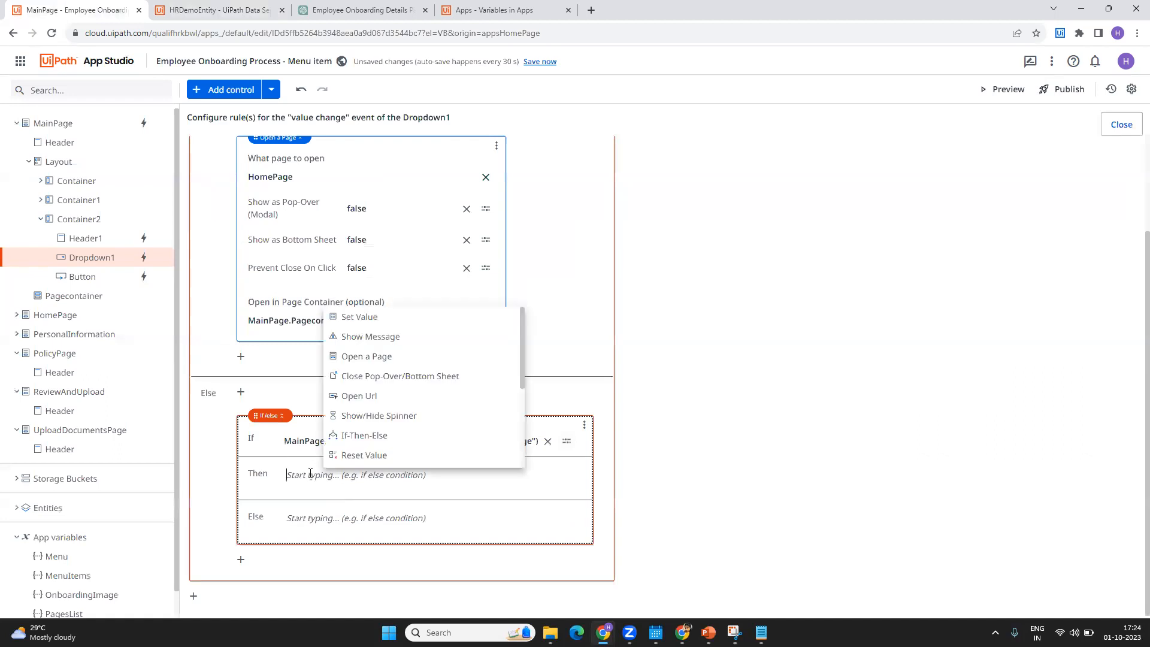
{"action": "left_click", "coordinate": [352, 359]}
{"action": "left_click", "coordinate": [367, 535]}
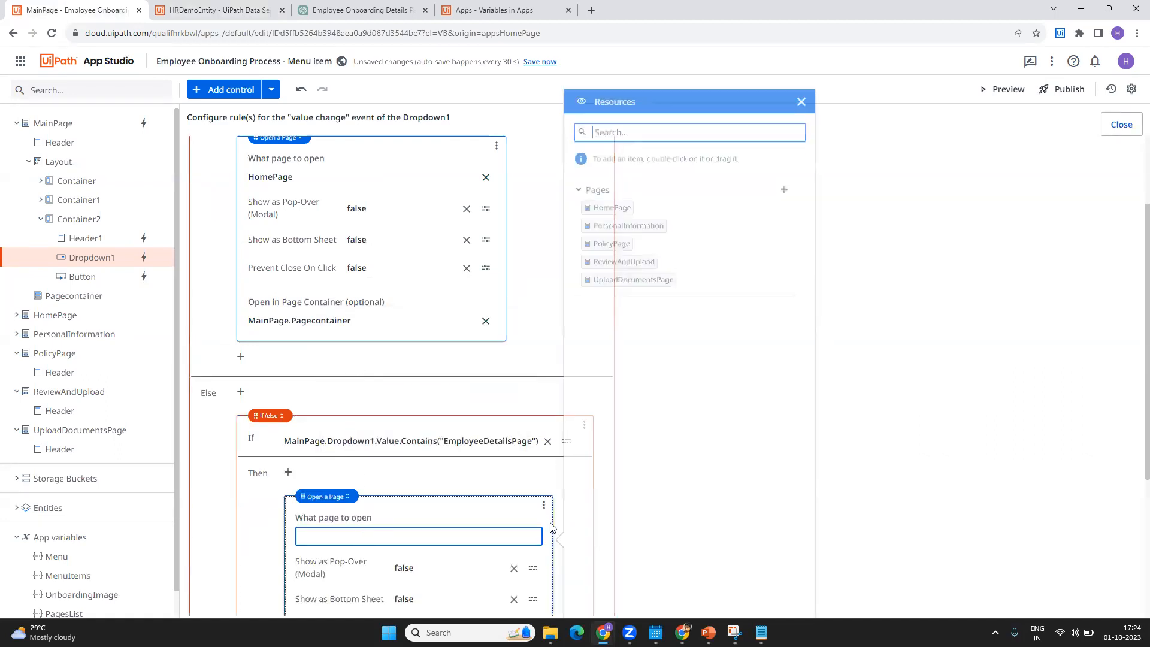
{"action": "left_click_drag", "start_coordinate": [616, 230], "coordinate": [371, 536]}
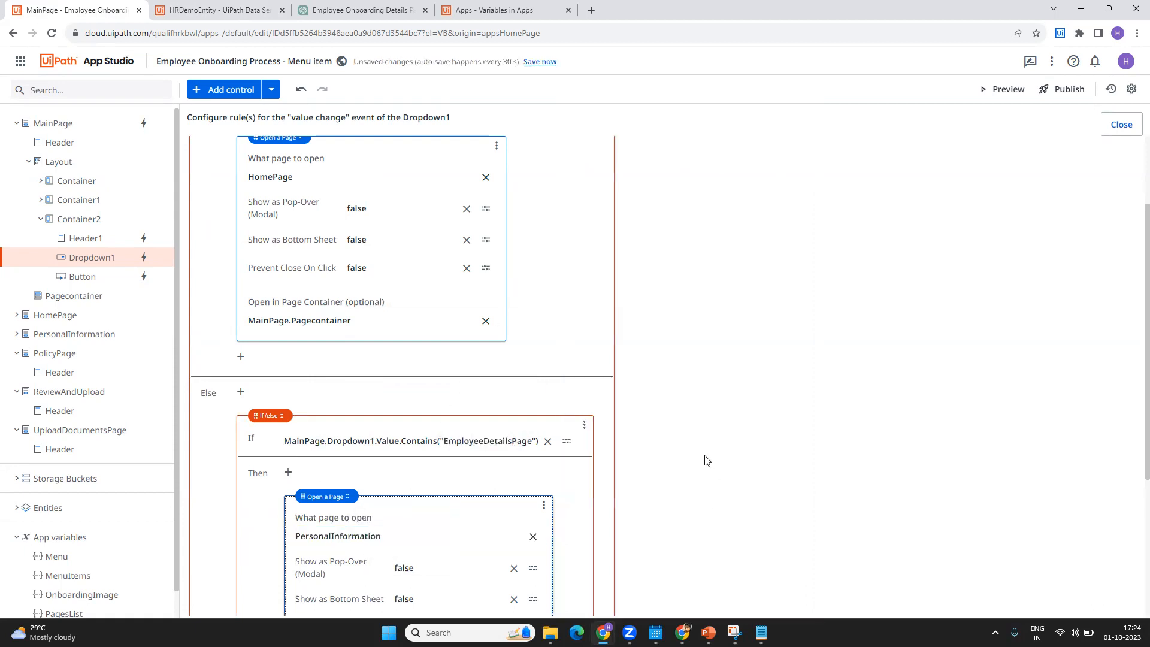
Nest an If-Then-Else block in the Else branch of the EmployeeDetailsPage If
{"action": "scroll", "coordinate": [705, 460], "scroll_direction": "down", "scroll_amount": 4}
{"action": "left_click", "coordinate": [339, 517]}
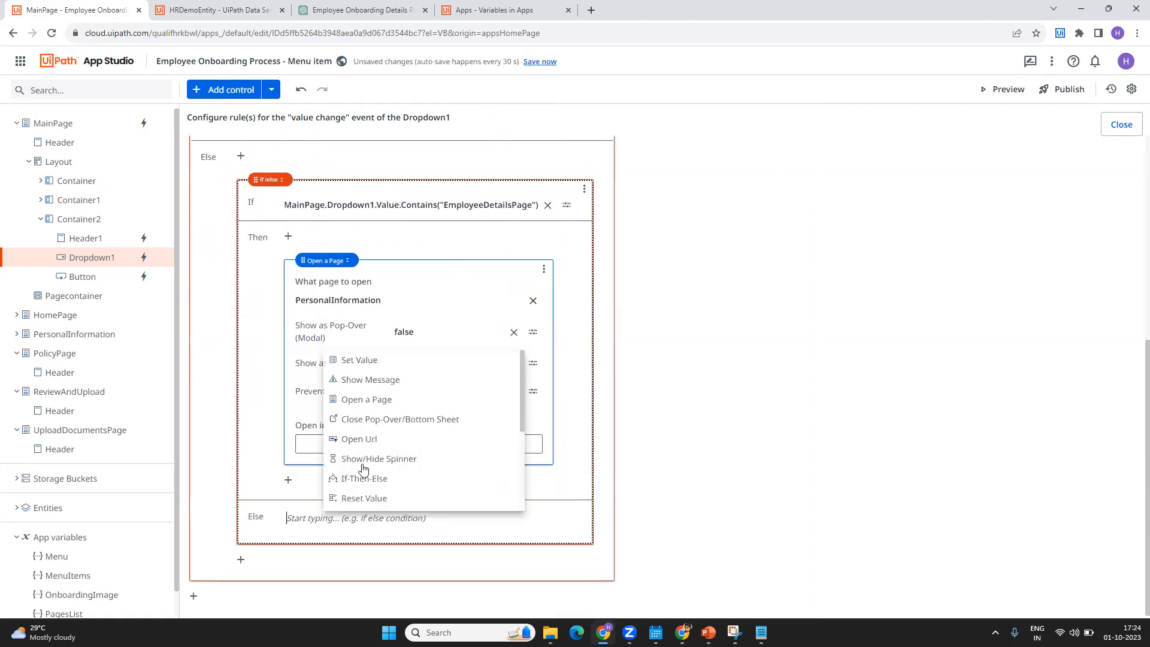
{"action": "left_click", "coordinate": [365, 480]}
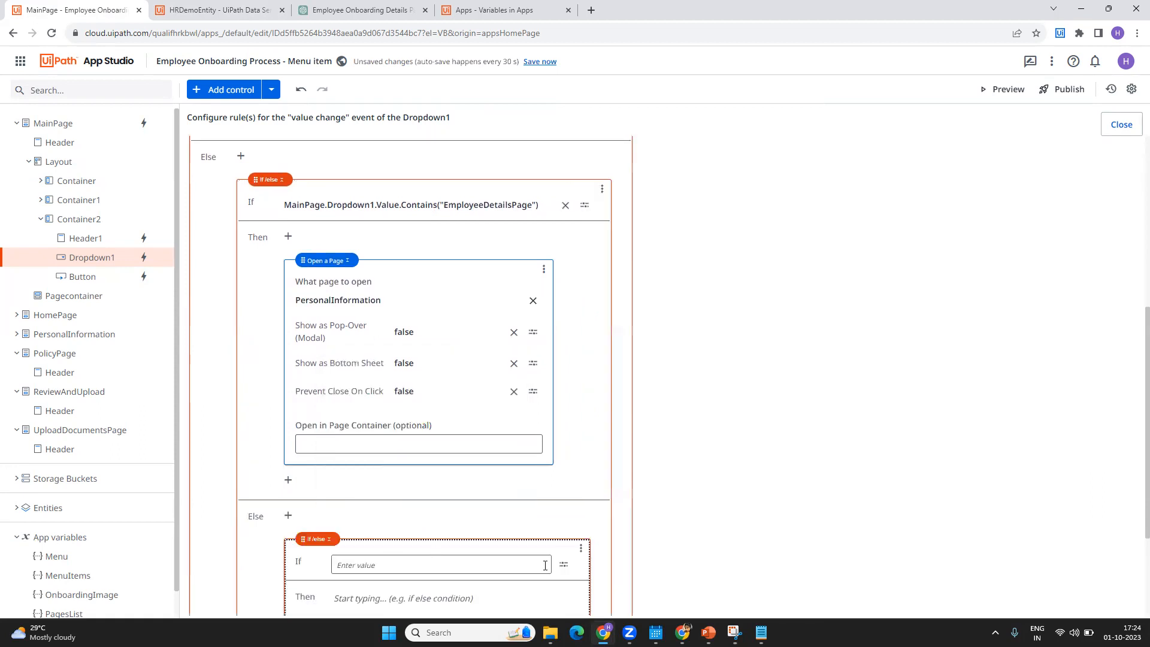
Copy the EmployeeDetailsPage If condition into the expression of the newly nested If
{"action": "left_click", "coordinate": [564, 565]}
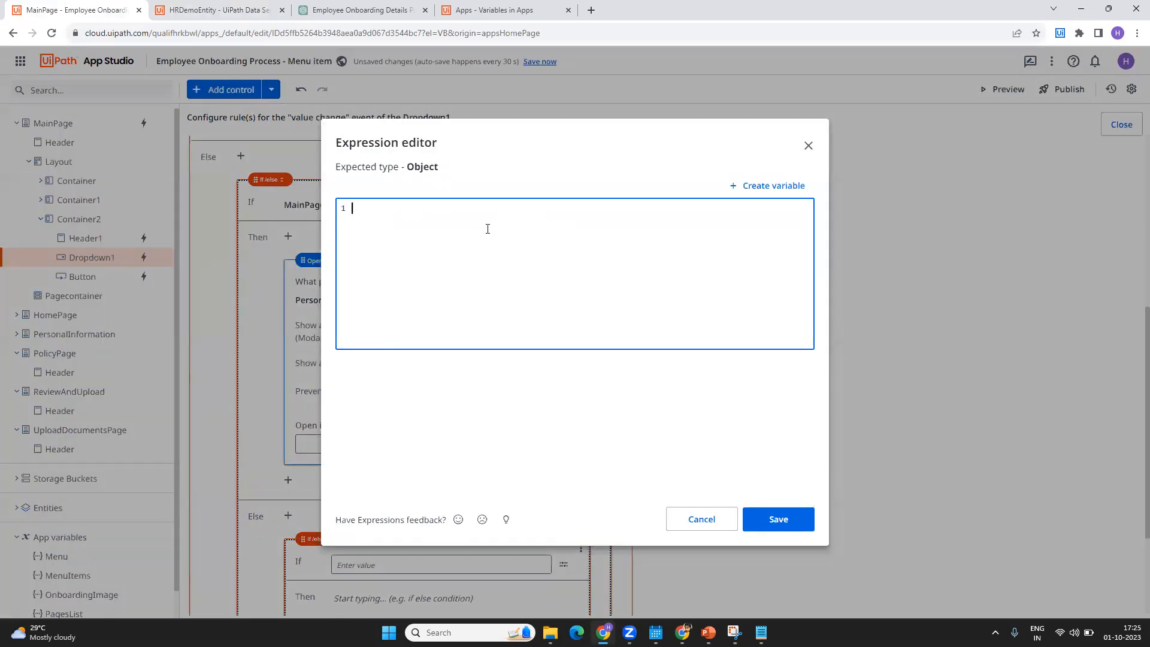
{"action": "left_click", "coordinate": [677, 519]}
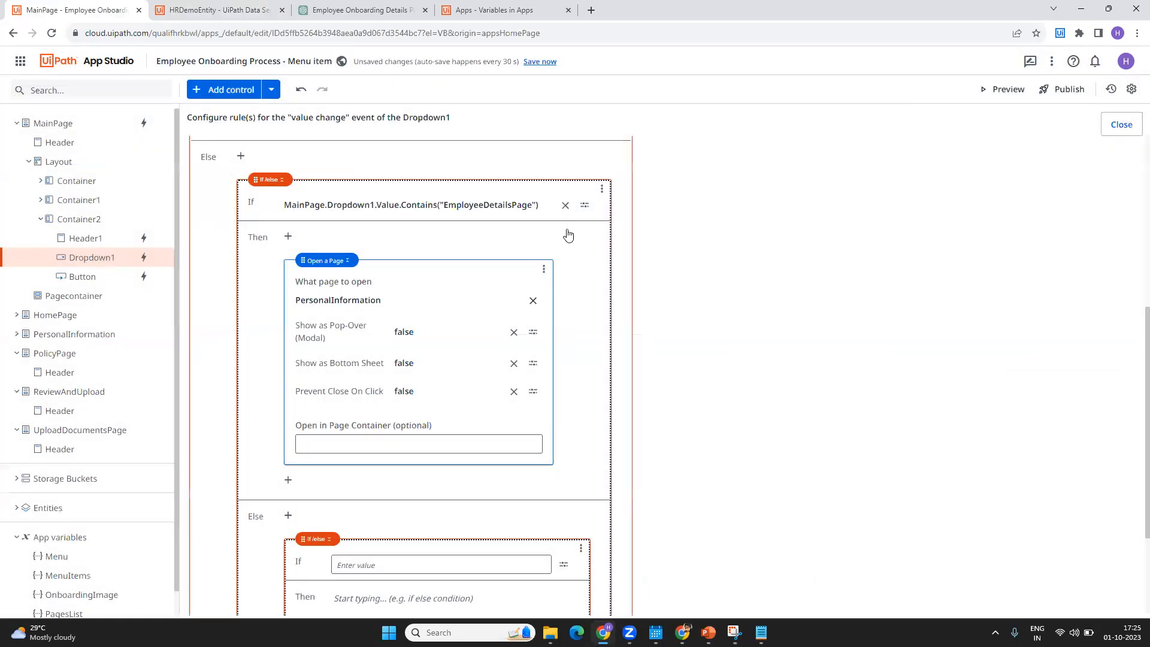
{"action": "left_click", "coordinate": [584, 204]}
{"action": "key", "text": "ctrl+a"}
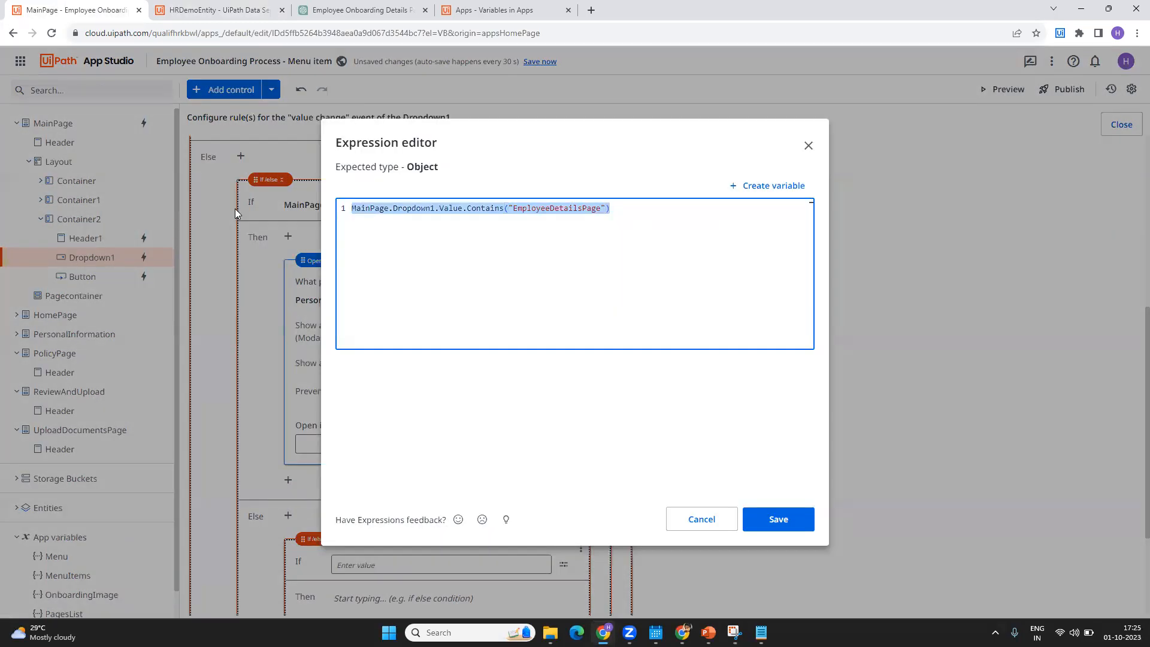
{"action": "left_click", "coordinate": [702, 520]}
{"action": "left_click", "coordinate": [564, 565]}
{"action": "type", "text": "MainPage.Dropdown1.Value.contains(\"EmployeeDetailsPage\")"}
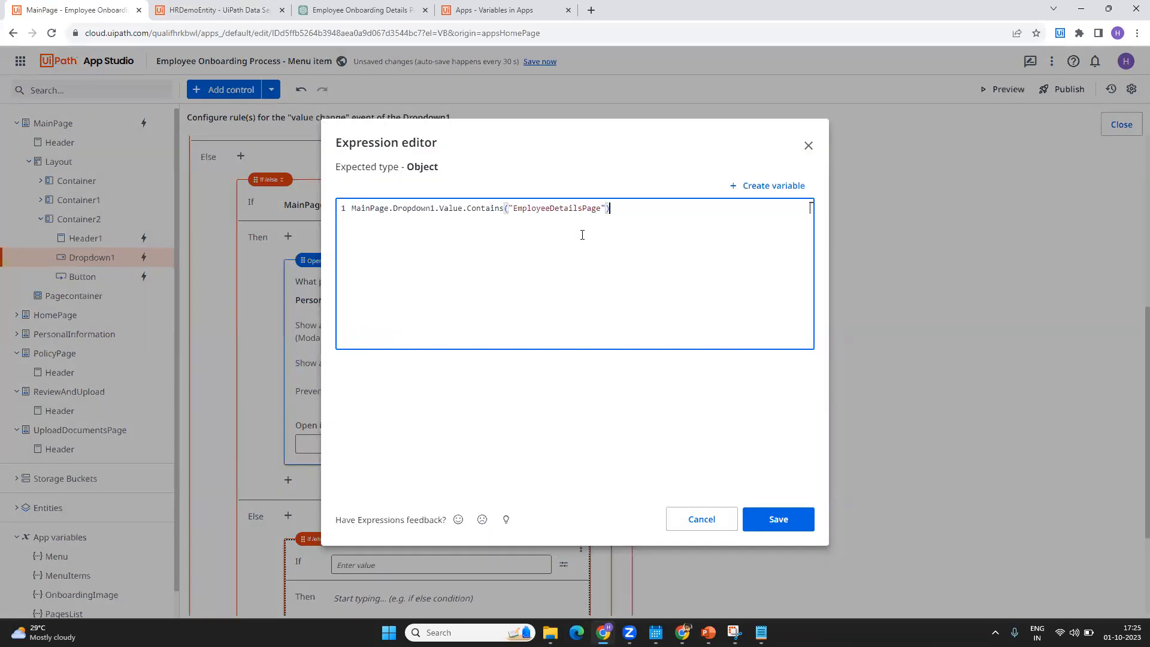
Replace the page name in the new If's expression with UploadDocuments, copied from HRDemoEntity's data in Data Service, and save it
{"action": "left_click", "coordinate": [228, 9]}
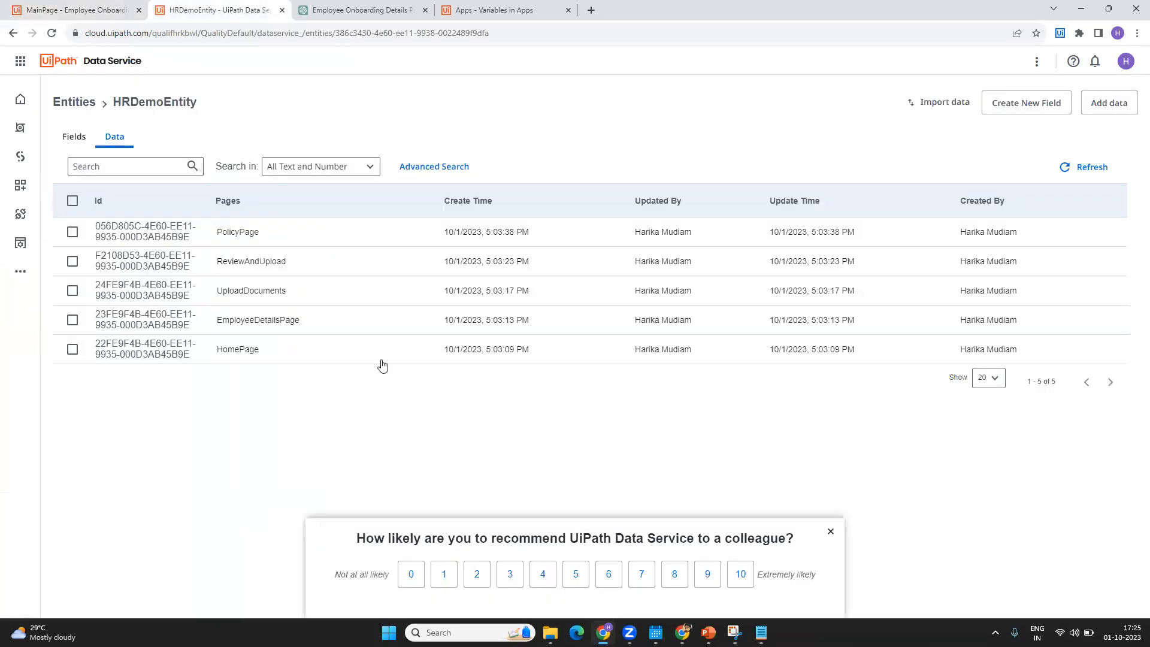
{"action": "left_click", "coordinate": [354, 293]}
{"action": "key", "text": "ctrl+a"}
{"action": "key", "text": "ctrl+c"}
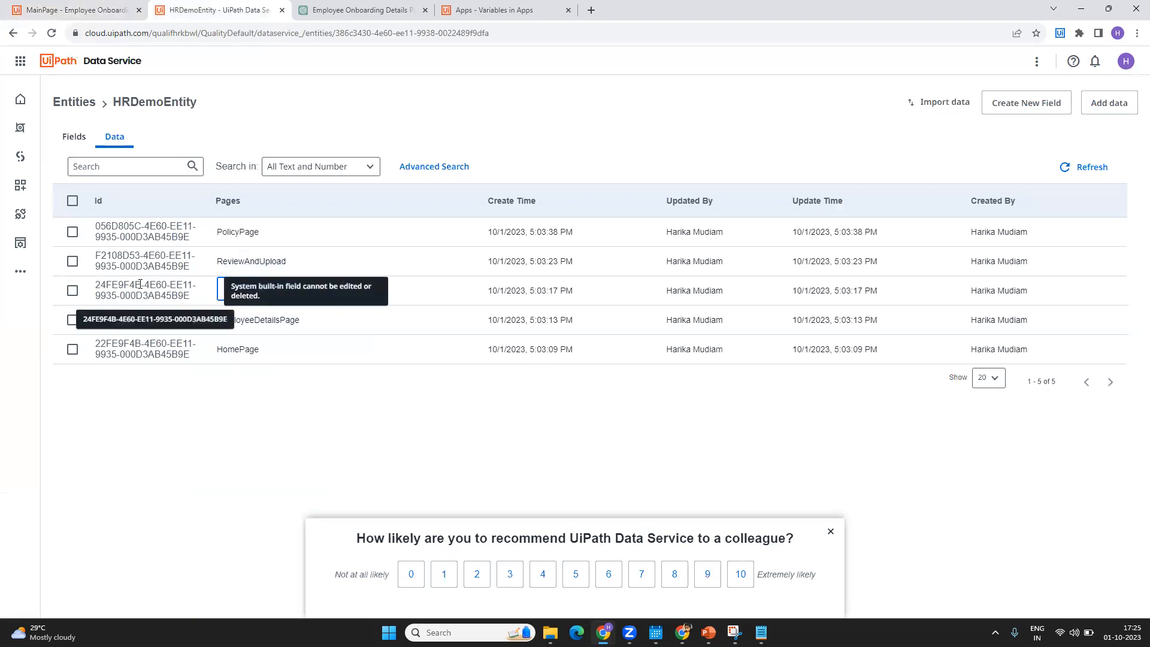
{"action": "left_click", "coordinate": [48, 8]}
{"action": "double_click", "coordinate": [573, 206]}
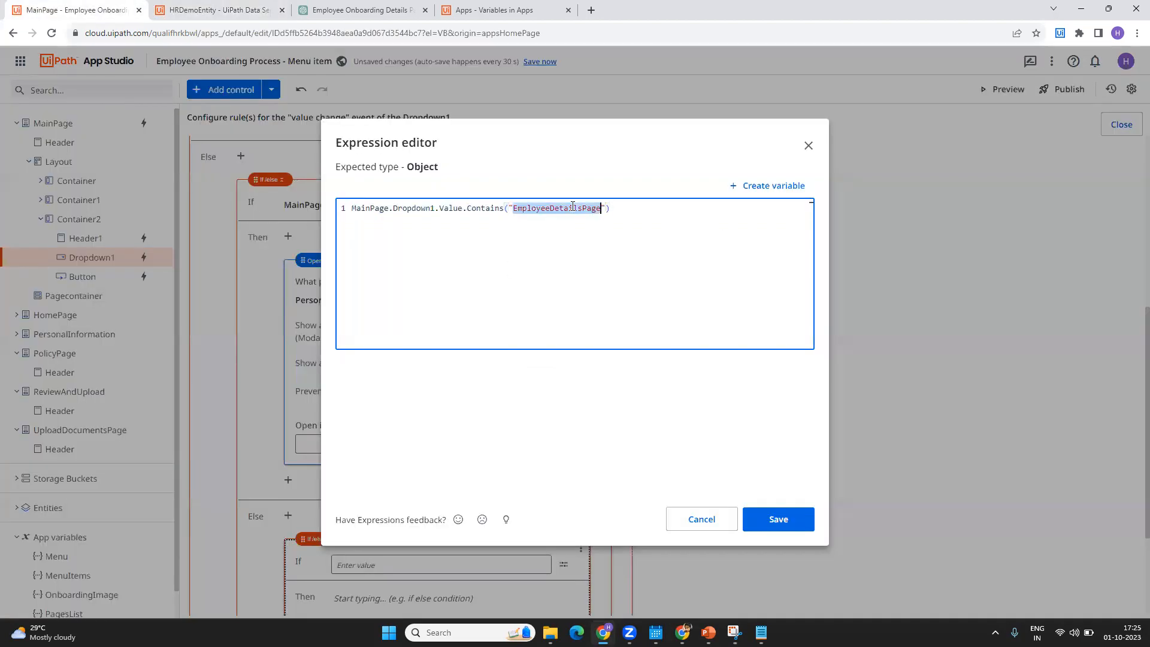
{"action": "key", "text": "ctrl+v"}
{"action": "left_click", "coordinate": [773, 519]}
{"action": "scroll", "coordinate": [529, 500], "scroll_direction": "down", "scroll_amount": 1}
{"action": "scroll", "coordinate": [529, 503], "scroll_direction": "down", "scroll_amount": 2}
{"action": "left_click", "coordinate": [412, 439]}
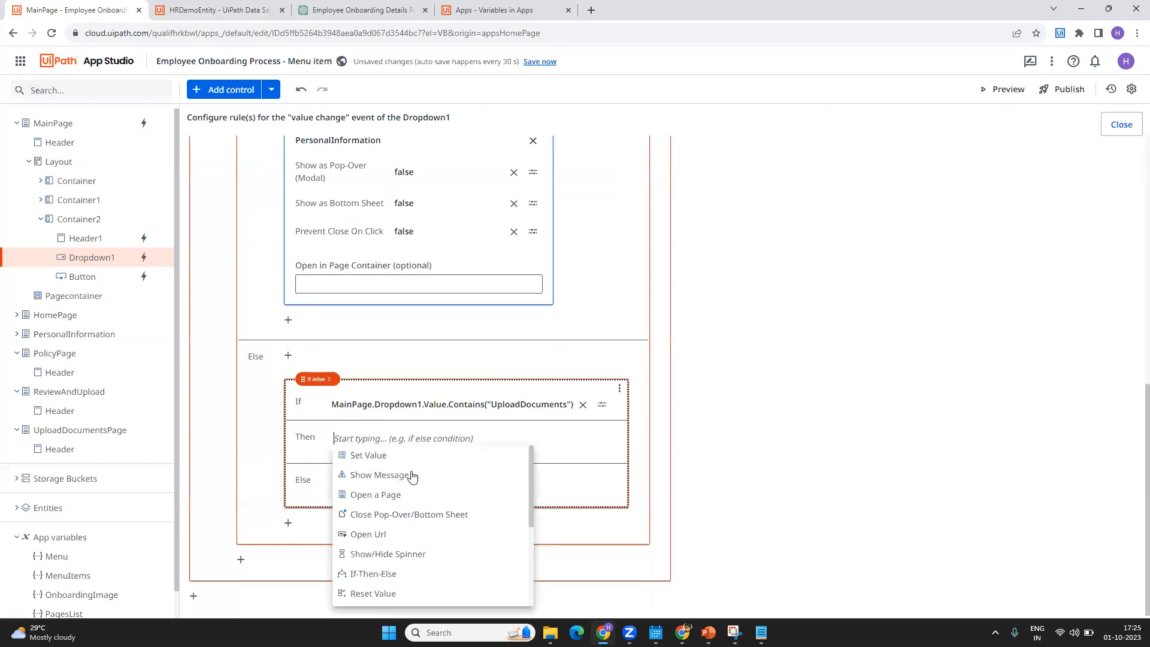
{"action": "left_click", "coordinate": [378, 477]}
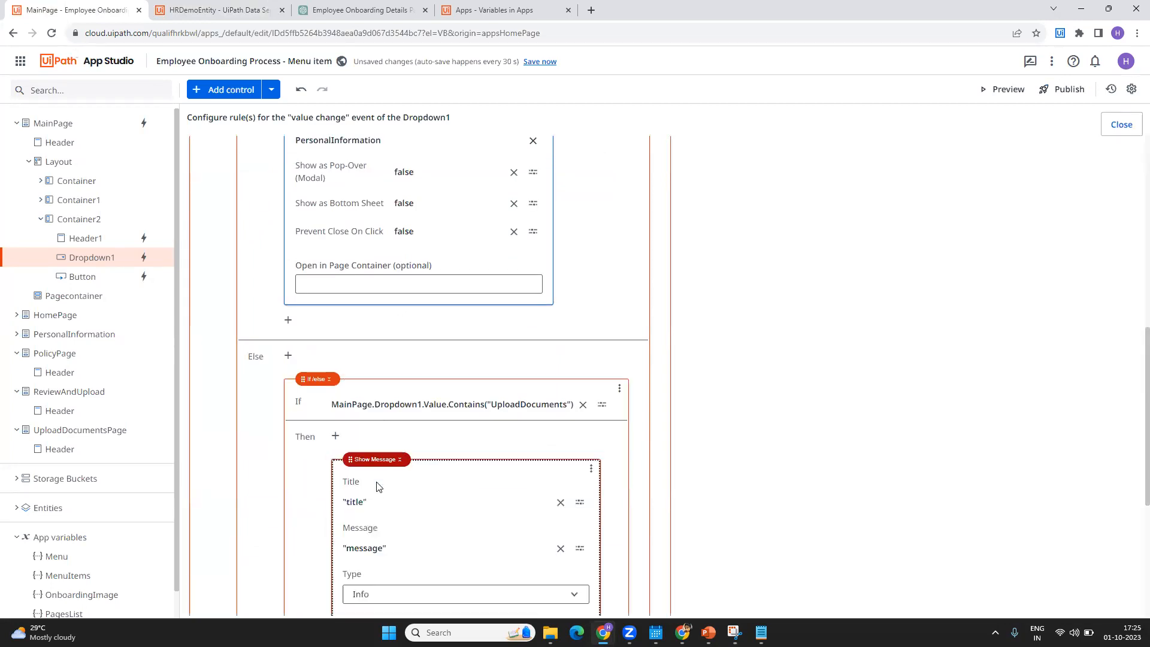
{"action": "left_click", "coordinate": [593, 466]}
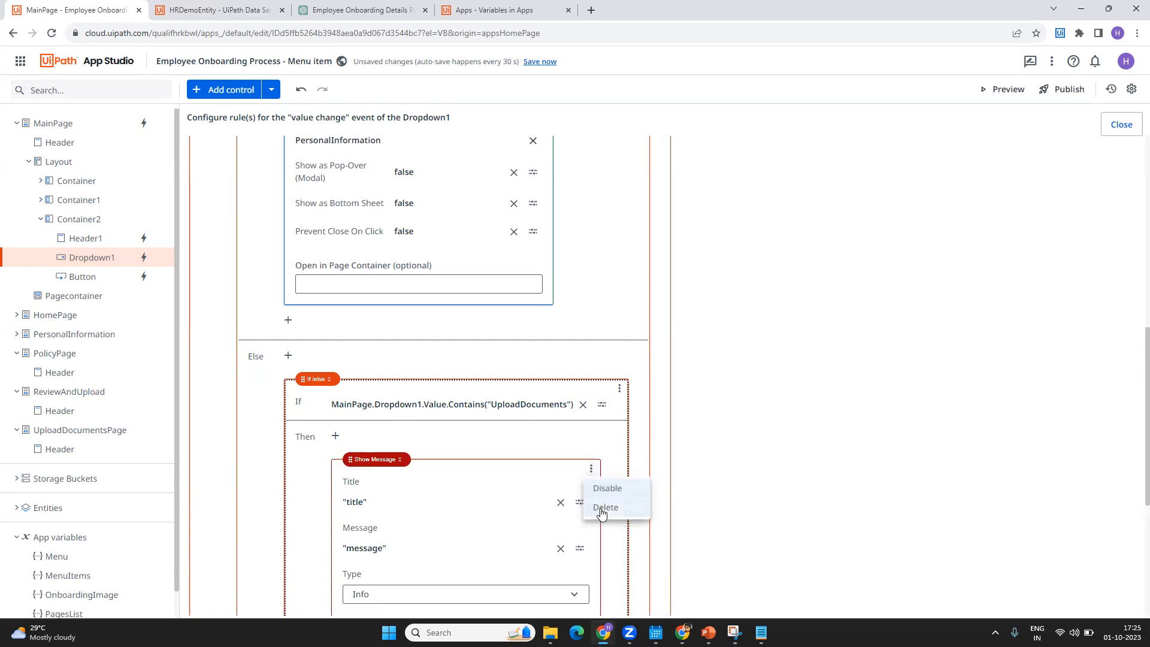
{"action": "left_click", "coordinate": [599, 506]}
Add an Open a Page action to the UploadDocuments If's Then branch and make it open UploadDocumentsPage
{"action": "left_click", "coordinate": [389, 439]}
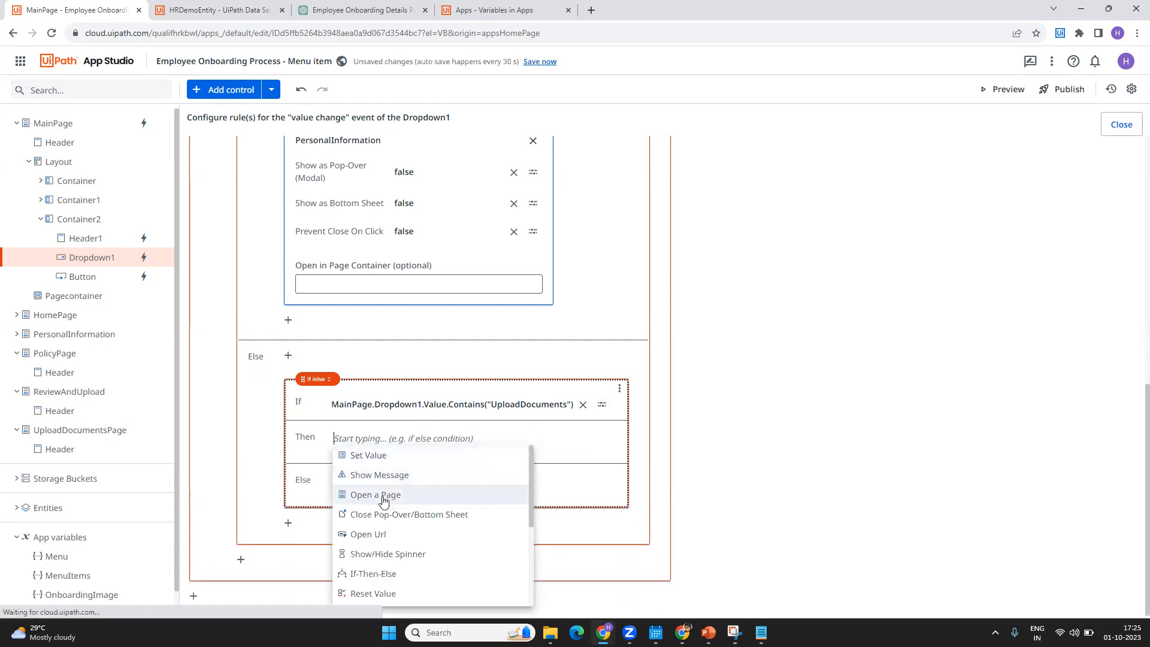
{"action": "left_click", "coordinate": [383, 493]}
{"action": "left_click", "coordinate": [483, 502]}
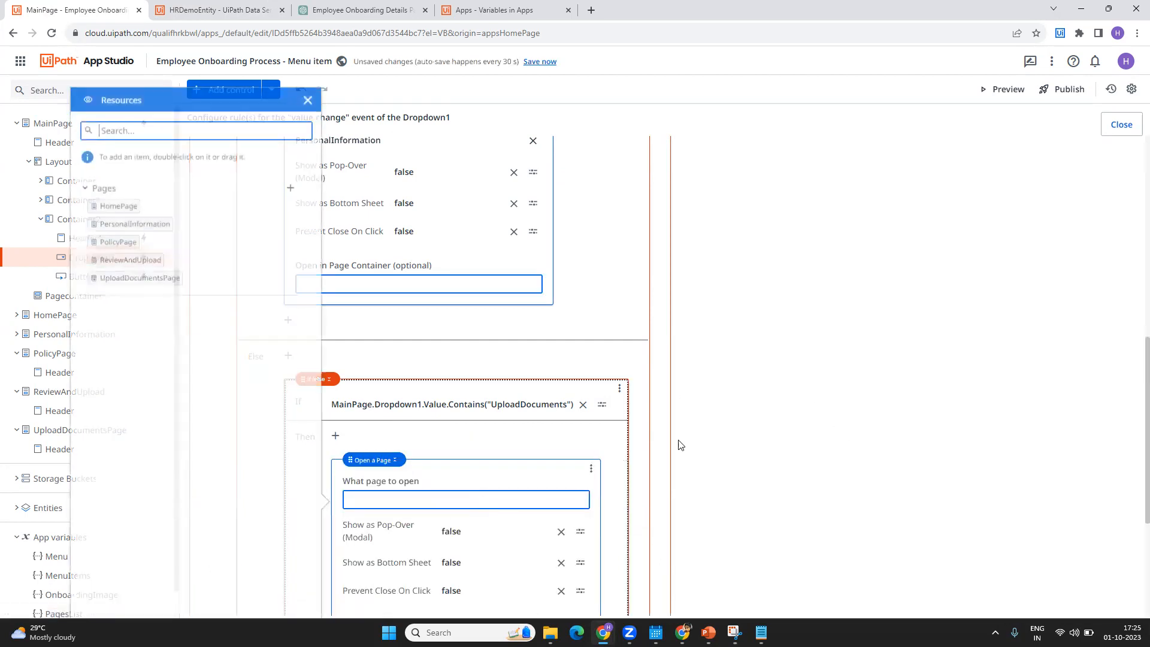
{"action": "left_click_drag", "start_coordinate": [123, 276], "coordinate": [431, 502]}
Set MainPage.Pagecontainer as the page container for both the PersonalInformation and UploadDocumentsPage open actions
{"action": "left_click", "coordinate": [318, 284]}
{"action": "left_click_drag", "start_coordinate": [624, 224], "coordinate": [395, 284]}
{"action": "scroll", "coordinate": [537, 423], "scroll_direction": "down", "scroll_amount": 4}
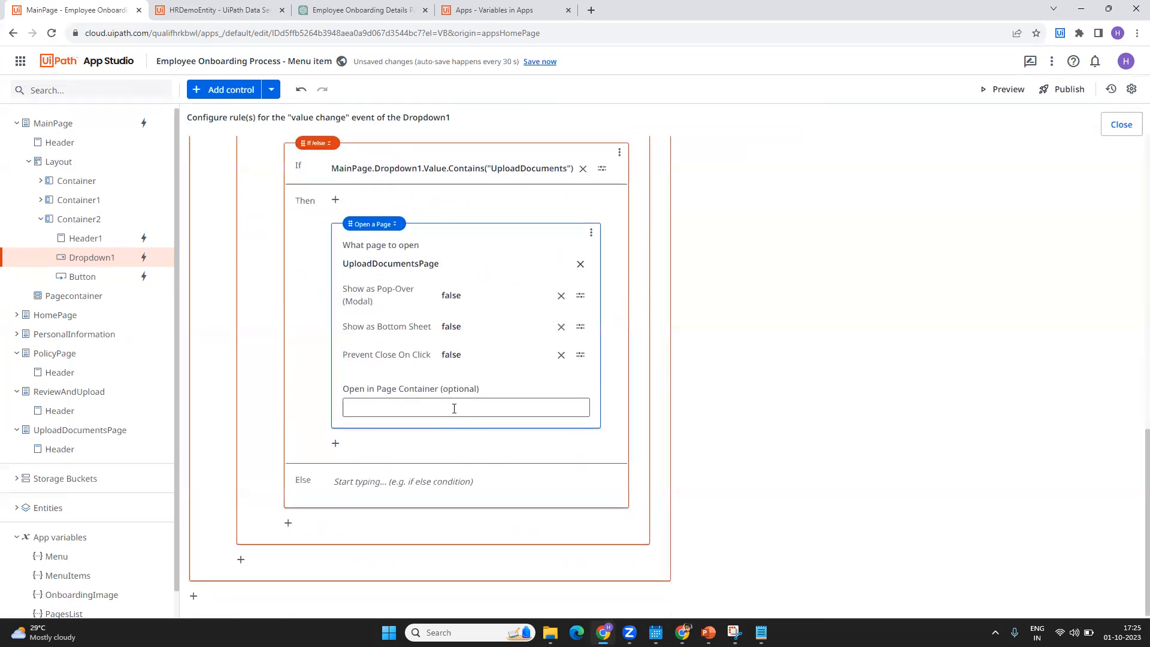
{"action": "left_click", "coordinate": [453, 411]}
{"action": "left_click_drag", "start_coordinate": [157, 224], "coordinate": [474, 409]}
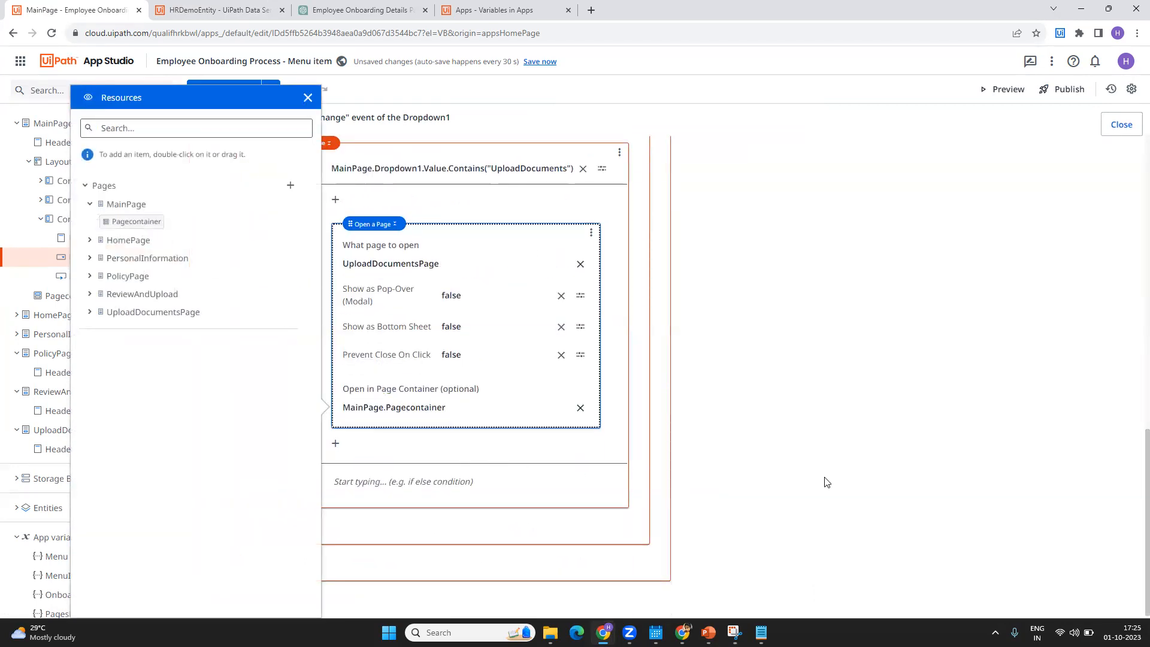
Nest an If-Then-Else block in the Else branch of the UploadDocuments If
{"action": "left_click", "coordinate": [367, 483]}
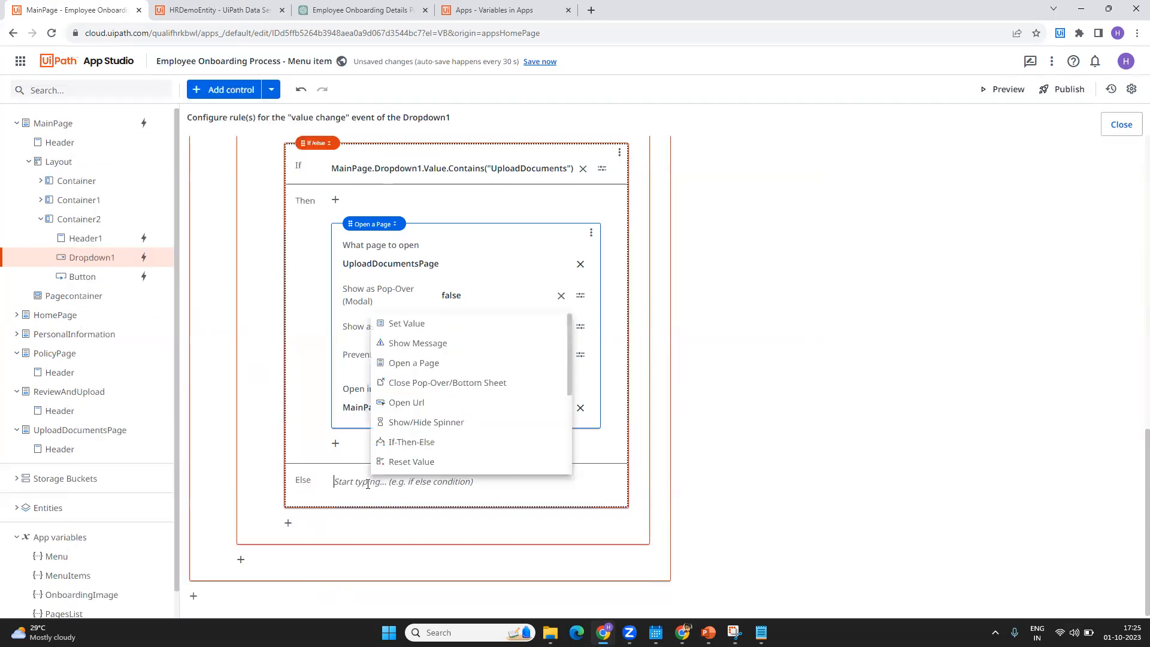
{"action": "left_click", "coordinate": [412, 443]}
{"action": "left_click", "coordinate": [430, 412]}
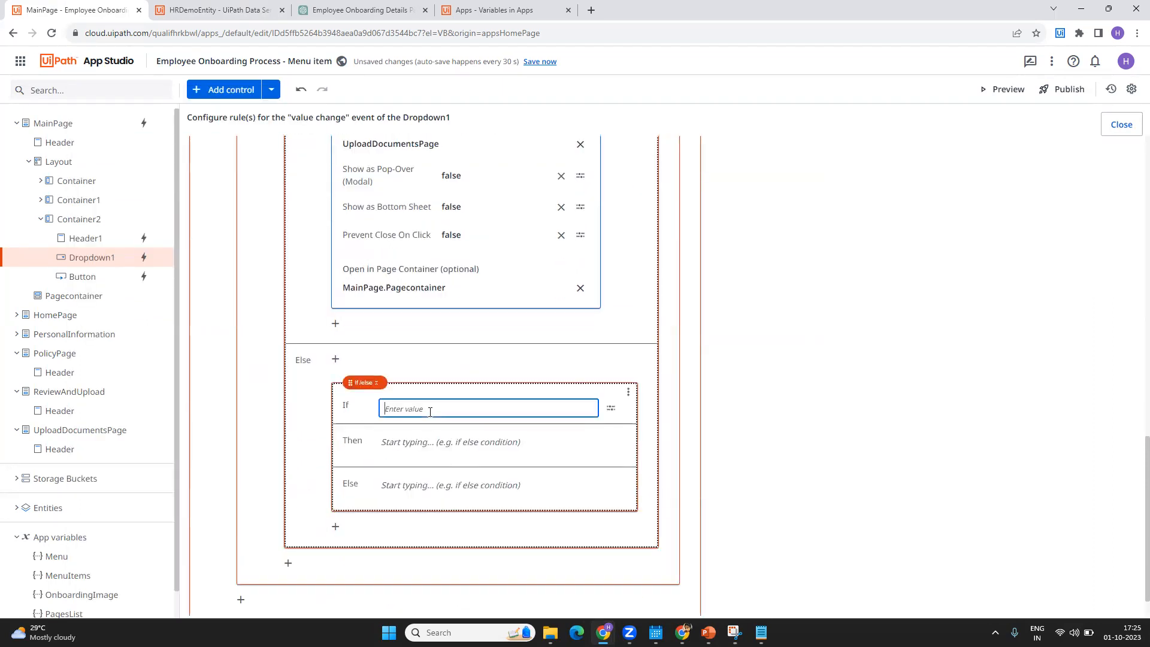
Copy the UploadDocuments If condition into the expression of the innermost If
{"action": "scroll", "coordinate": [587, 361], "scroll_direction": "up", "scroll_amount": 2}
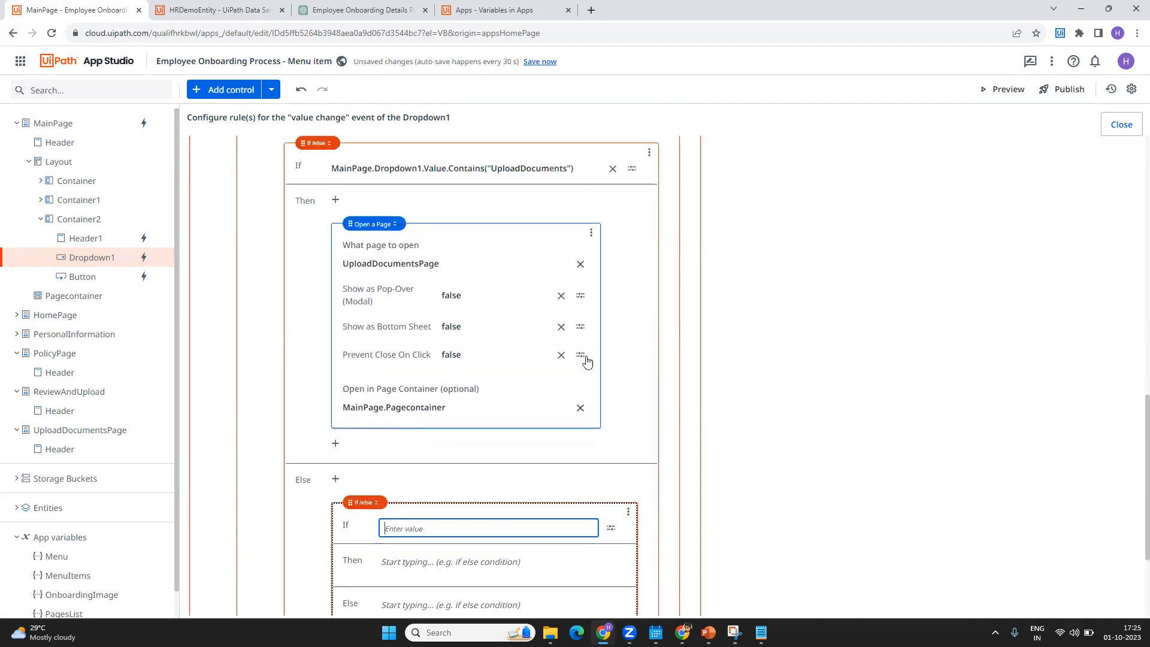
{"action": "left_click", "coordinate": [633, 172]}
{"action": "key", "text": "ctrl+c"}
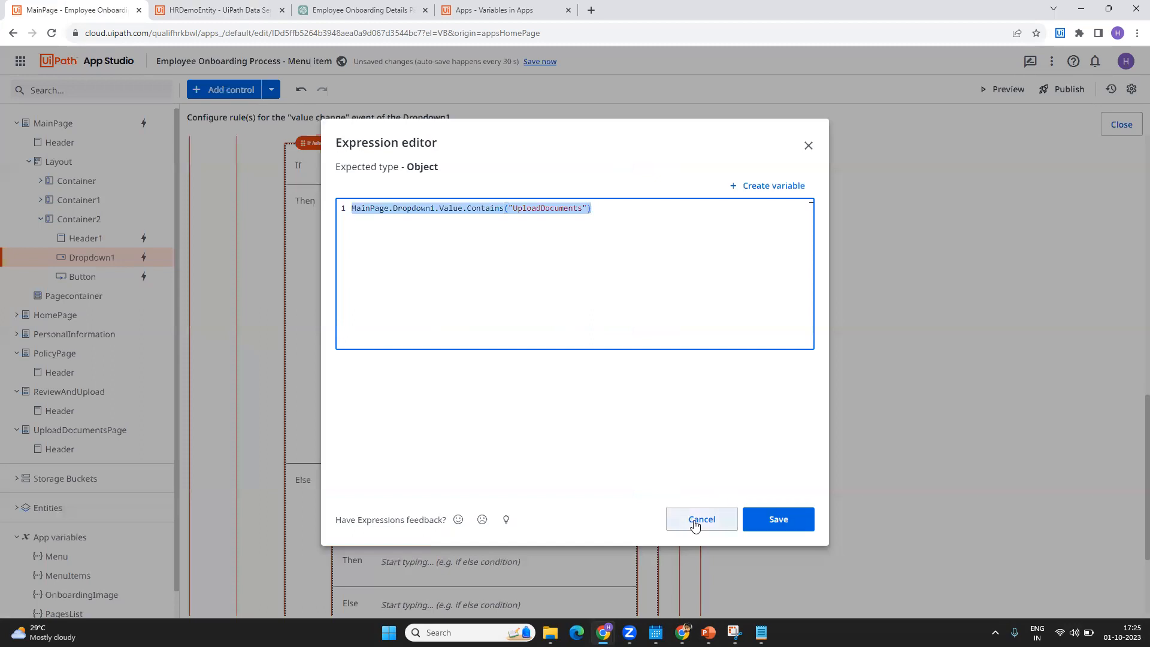
{"action": "left_click", "coordinate": [752, 523]}
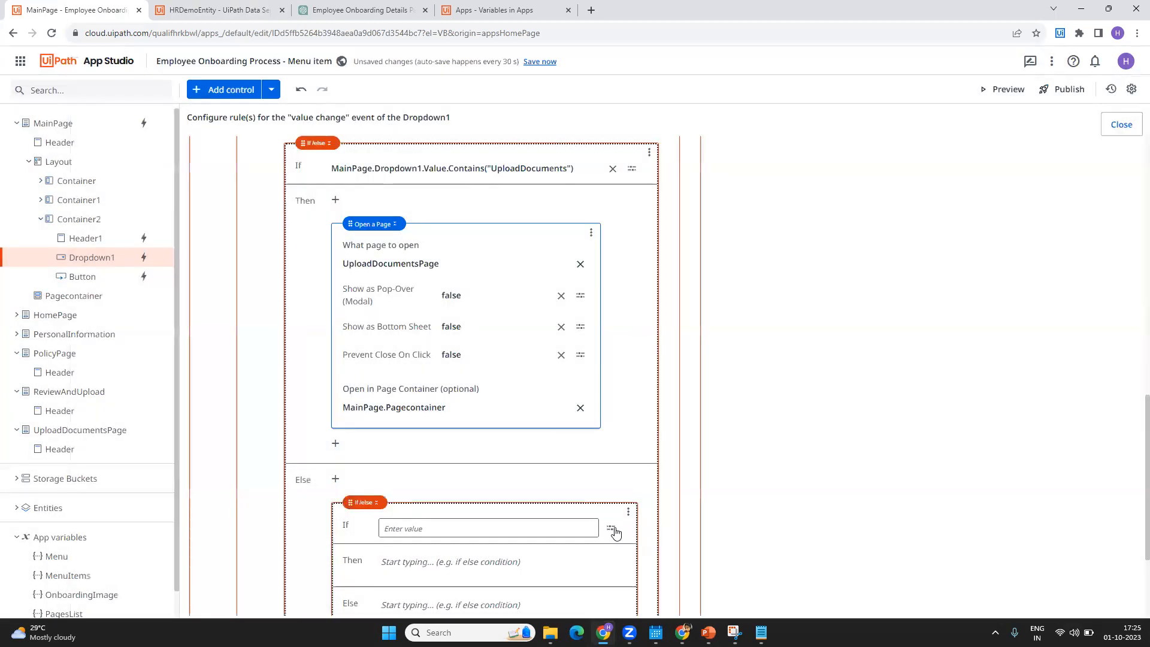
{"action": "left_click", "coordinate": [610, 457]}
{"action": "key", "text": "ctrl+v"}
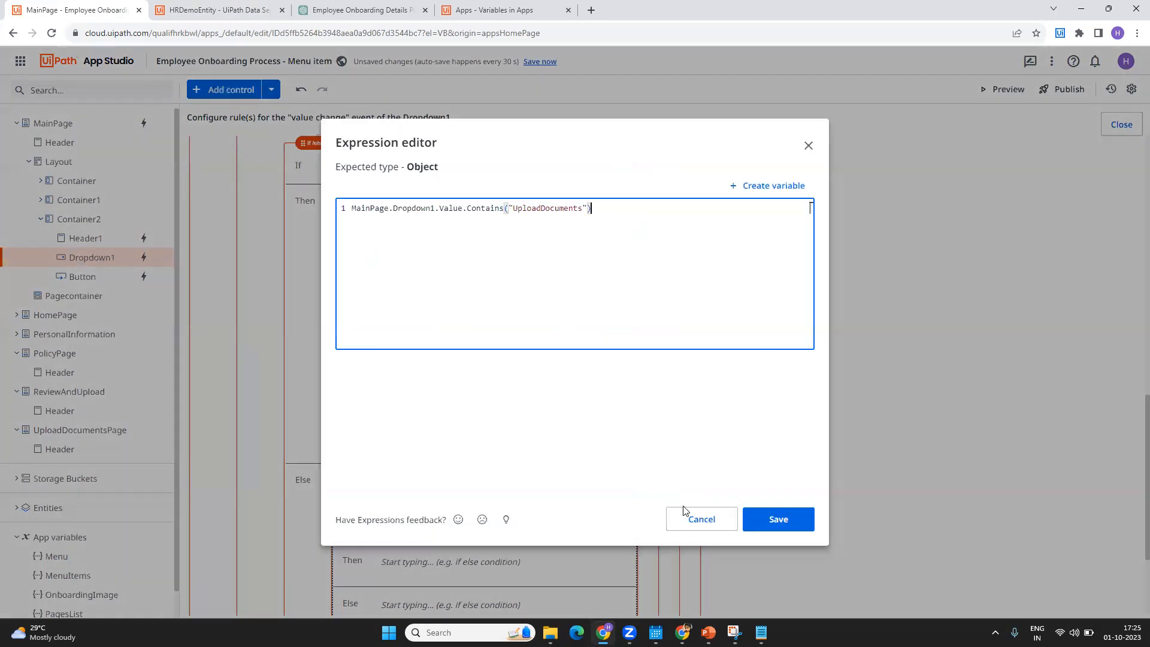
Replace the page name in the innermost If's expression with PolicyPage, copied from HRDemoEntity's data in Data Service, and save it
{"action": "left_click", "coordinate": [246, 10]}
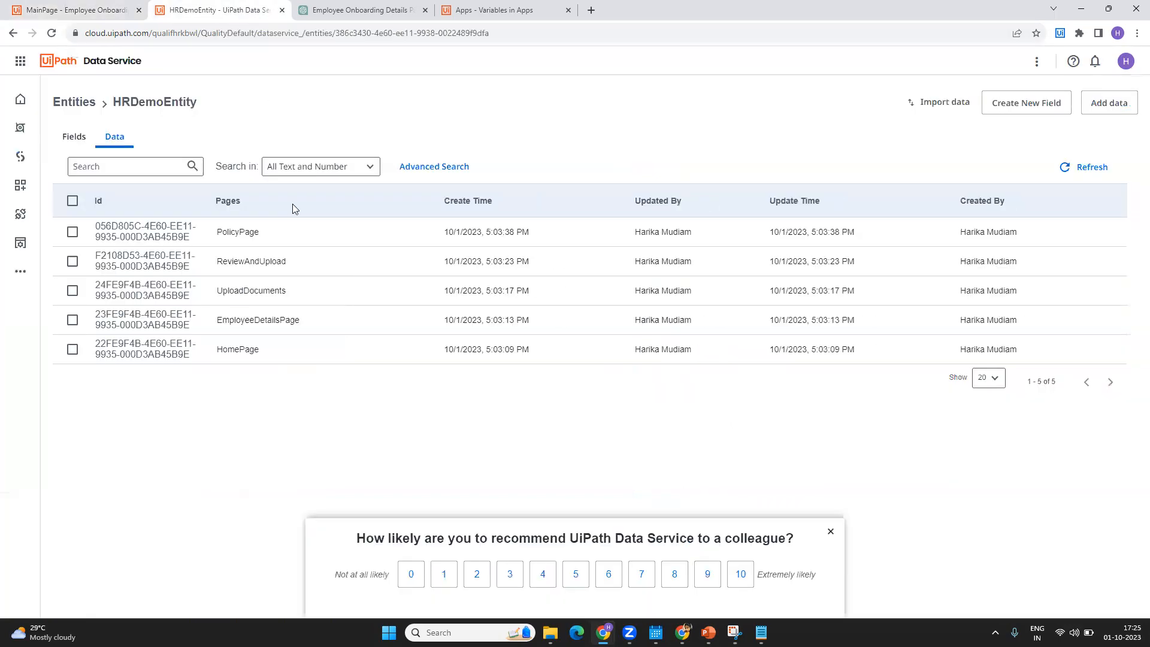
{"action": "left_click", "coordinate": [352, 264]}
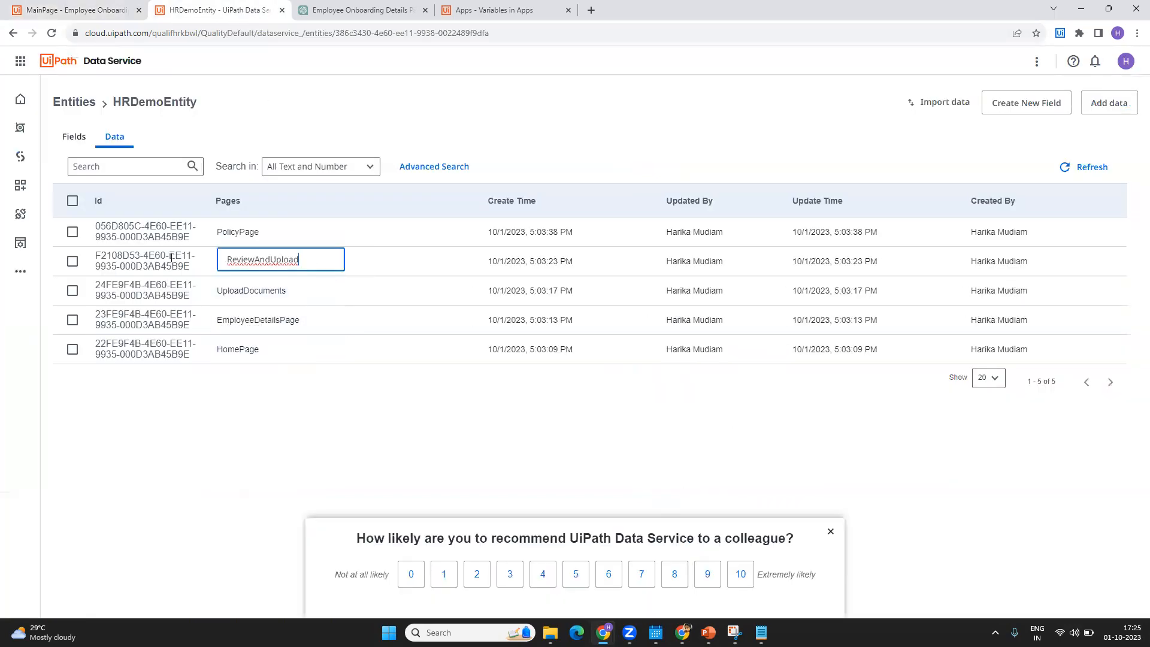
{"action": "key", "text": "ctrl+a"}
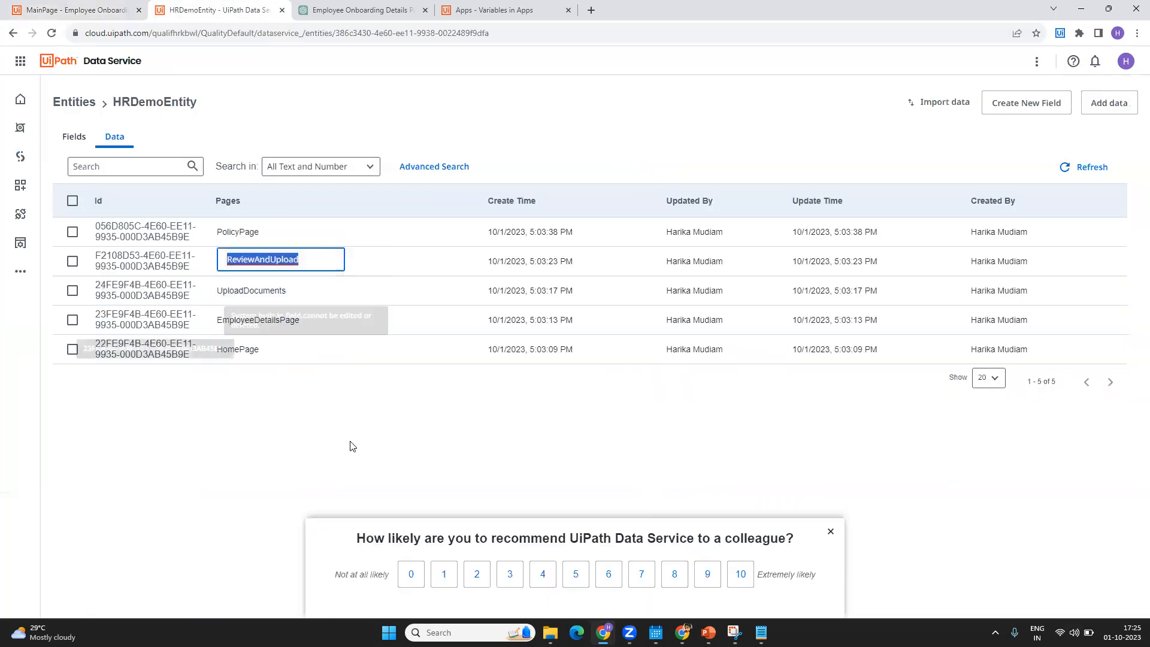
{"action": "left_click", "coordinate": [352, 235]}
{"action": "key", "text": "ctrl+a"}
{"action": "key", "text": "ctrl+c"}
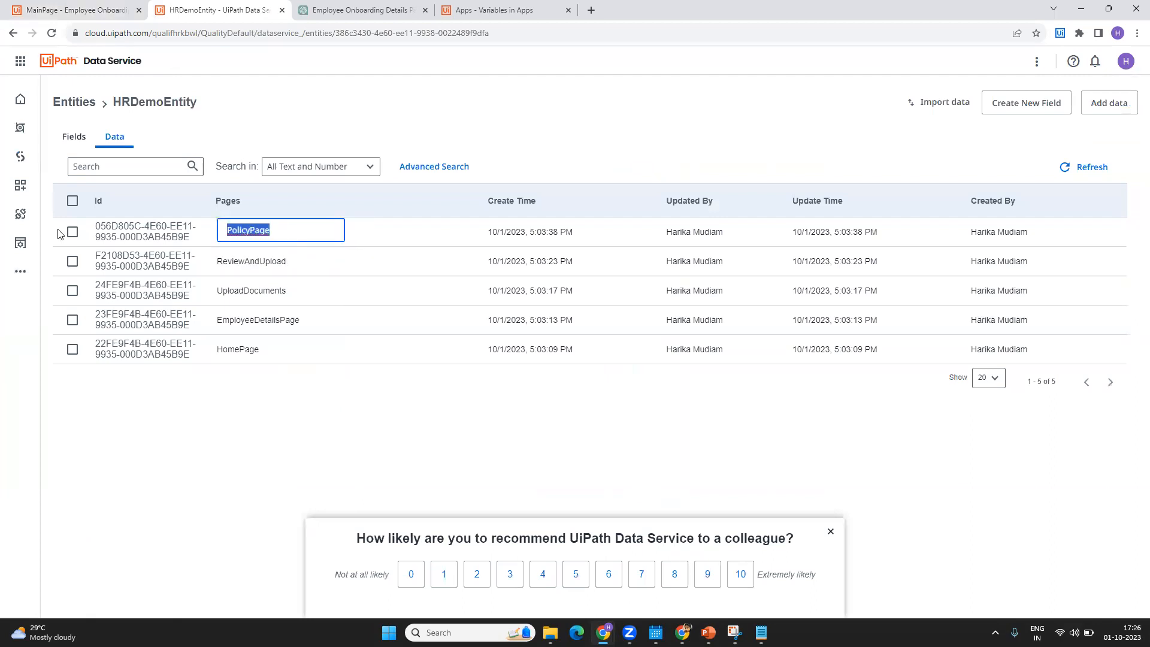
{"action": "left_click_drag", "start_coordinate": [85, 9], "coordinate": [123, 85]}
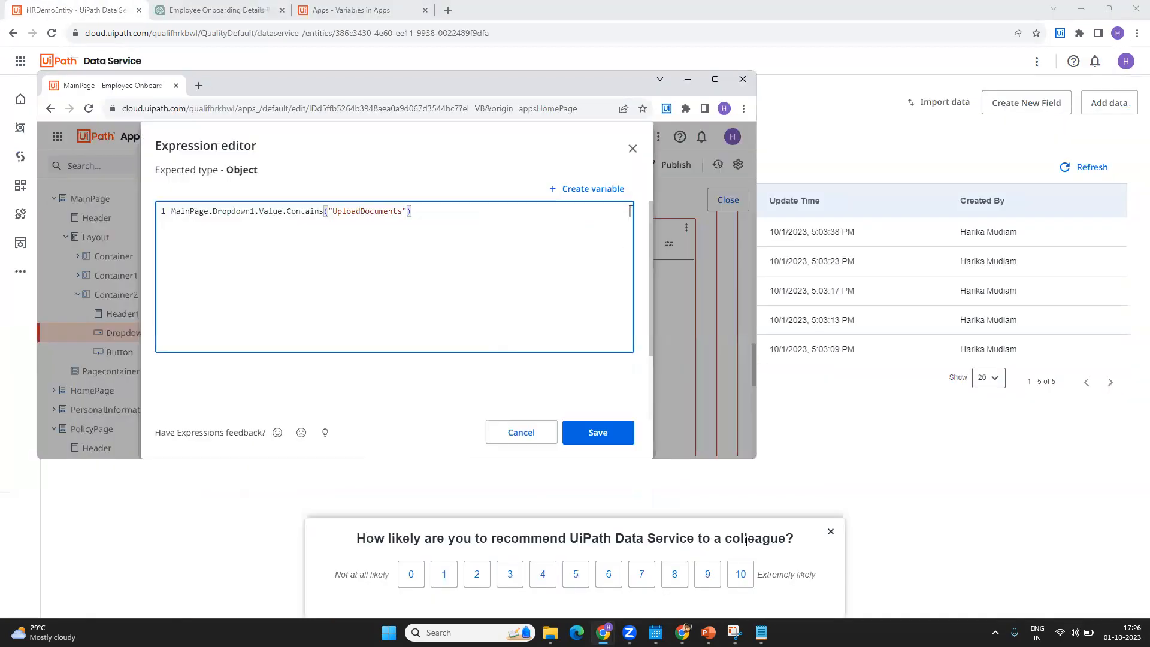
{"action": "left_click", "coordinate": [714, 79]}
{"action": "double_click", "coordinate": [544, 209]}
{"action": "key", "text": "ctrl+v"}
{"action": "left_click", "coordinate": [749, 519]}
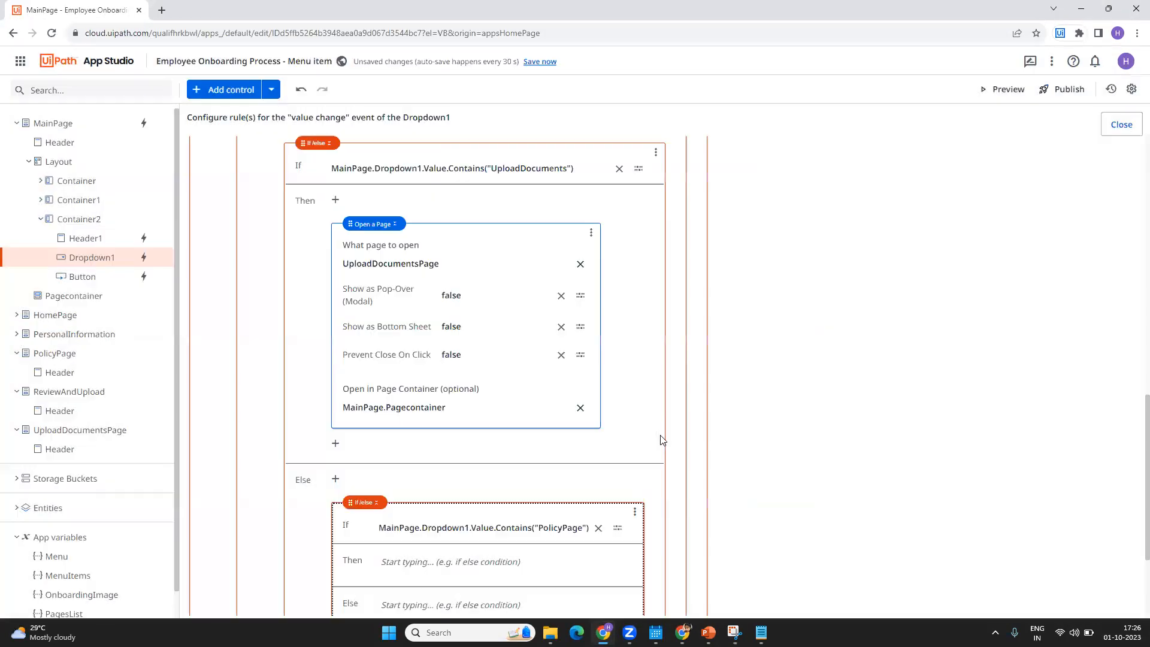
Add an Open a Page action to the Then branch of the PolicyPage If and set its page to PolicyPage
{"action": "scroll", "coordinate": [661, 439], "scroll_direction": "down", "scroll_amount": 3}
{"action": "left_click", "coordinate": [398, 399]}
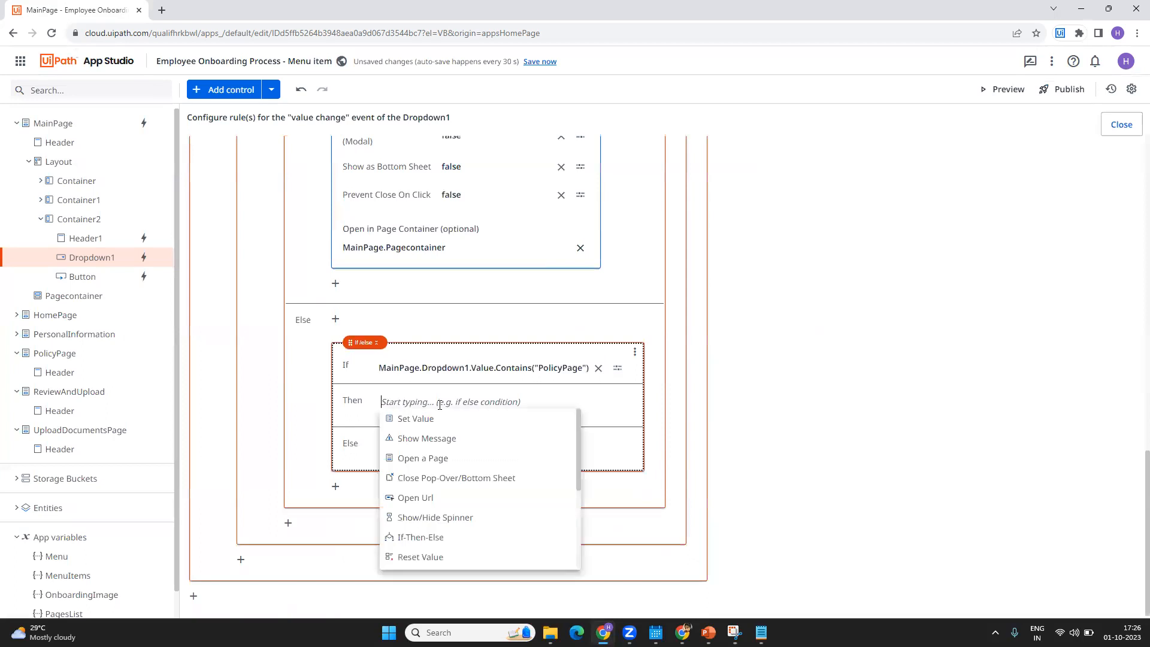
{"action": "left_click", "coordinate": [436, 458]}
{"action": "left_click", "coordinate": [507, 462]}
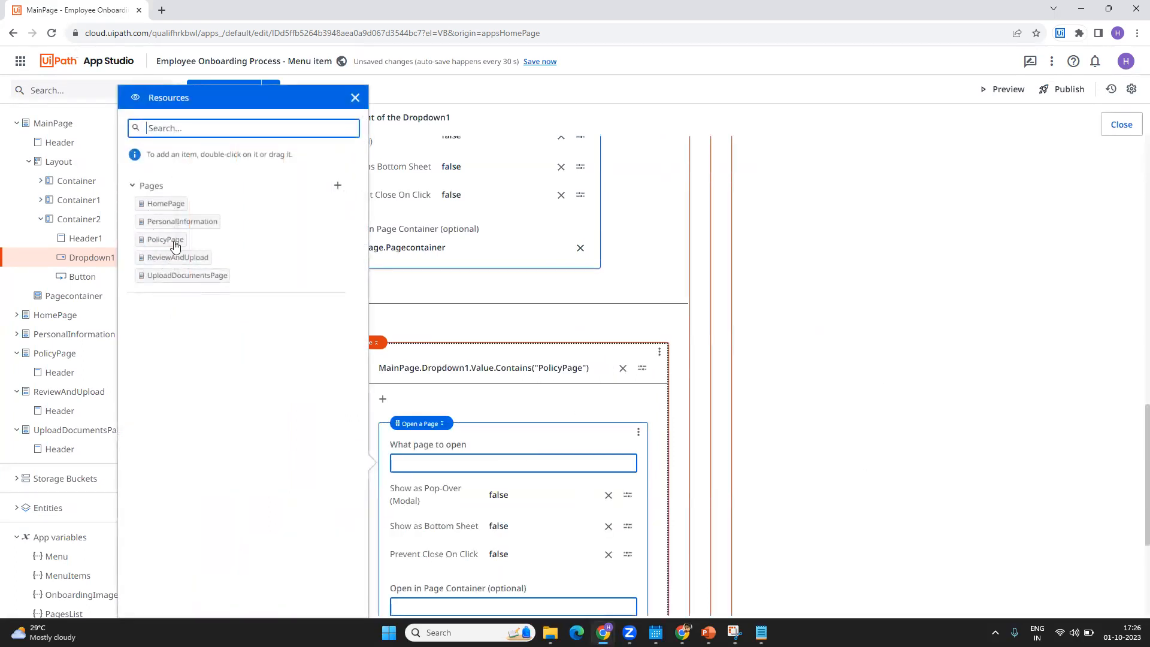
{"action": "left_click_drag", "start_coordinate": [171, 242], "coordinate": [357, 444]}
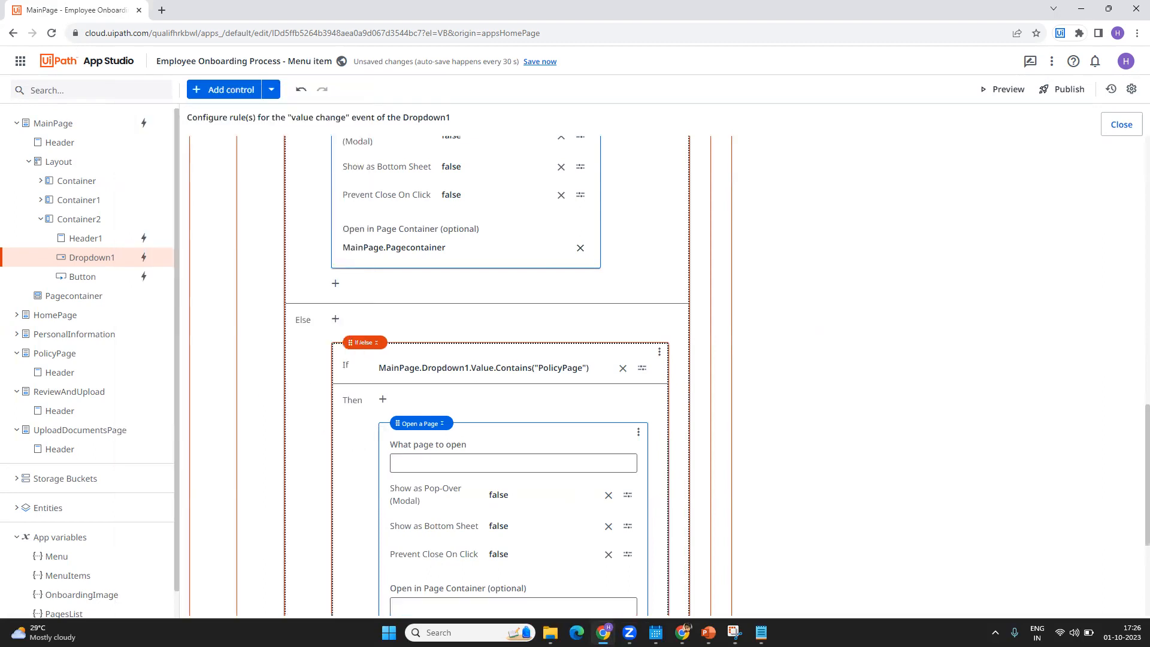
{"action": "left_click", "coordinate": [545, 466]}
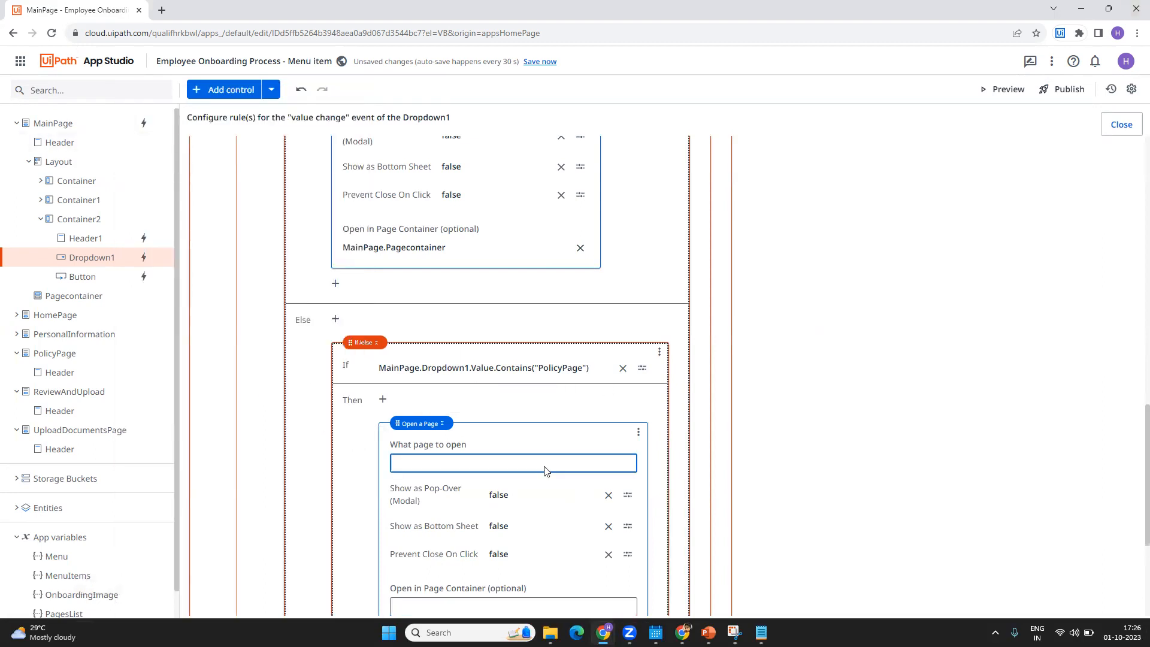
{"action": "left_click_drag", "start_coordinate": [165, 240], "coordinate": [516, 463]}
Set MainPage.Pagecontainer as the page container for the PolicyPage open action
{"action": "scroll", "coordinate": [765, 486], "scroll_direction": "down", "scroll_amount": 4}
{"action": "left_click", "coordinate": [483, 375]}
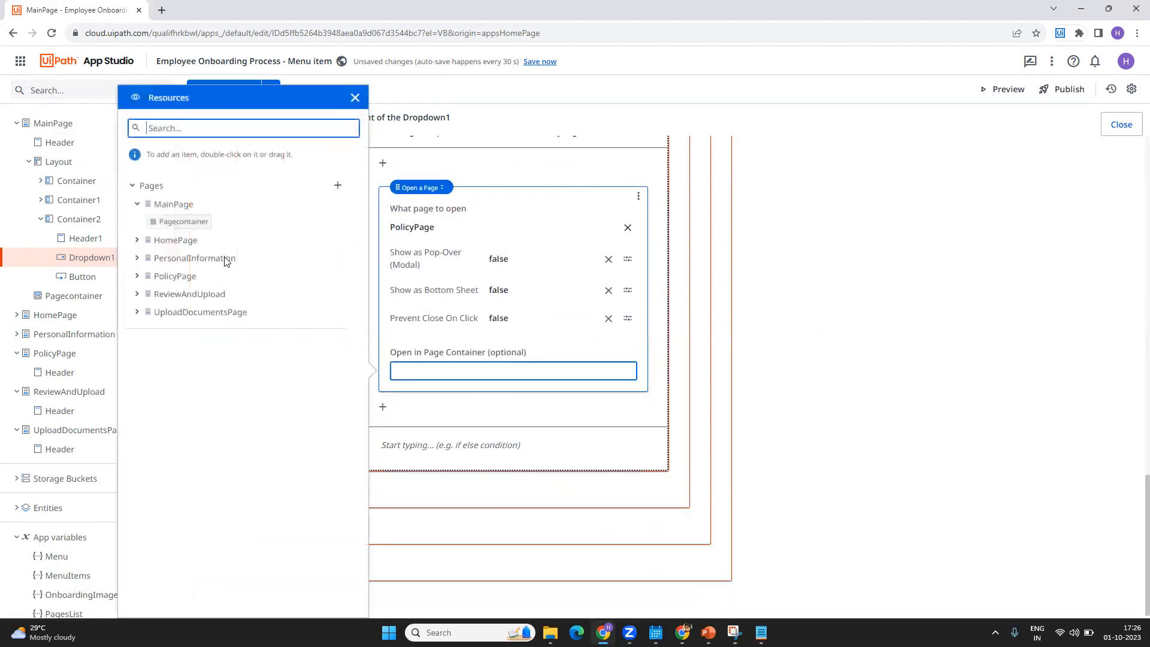
{"action": "left_click_drag", "start_coordinate": [182, 226], "coordinate": [473, 372]}
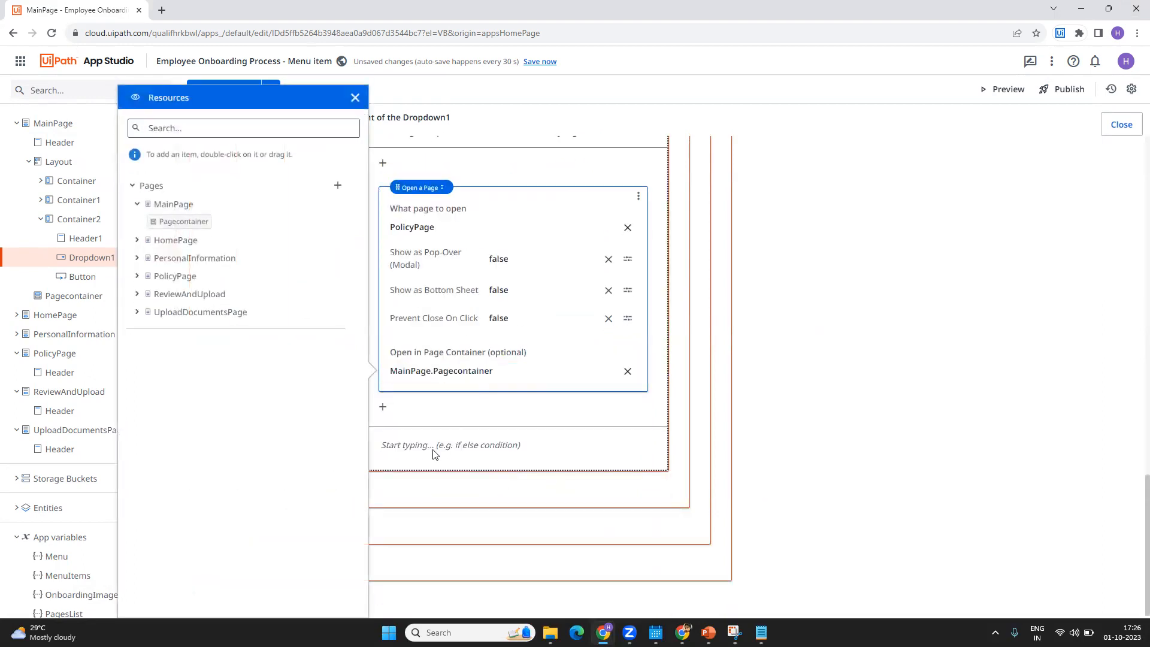
{"action": "left_click", "coordinate": [431, 447]}
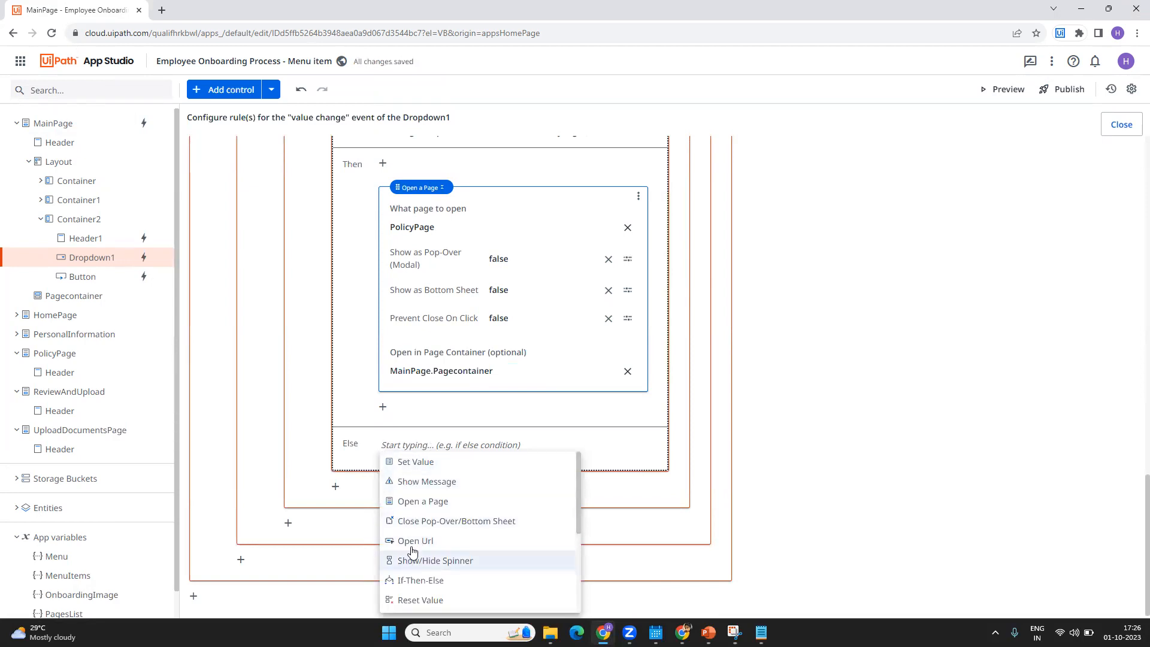
{"action": "left_click", "coordinate": [431, 502]}
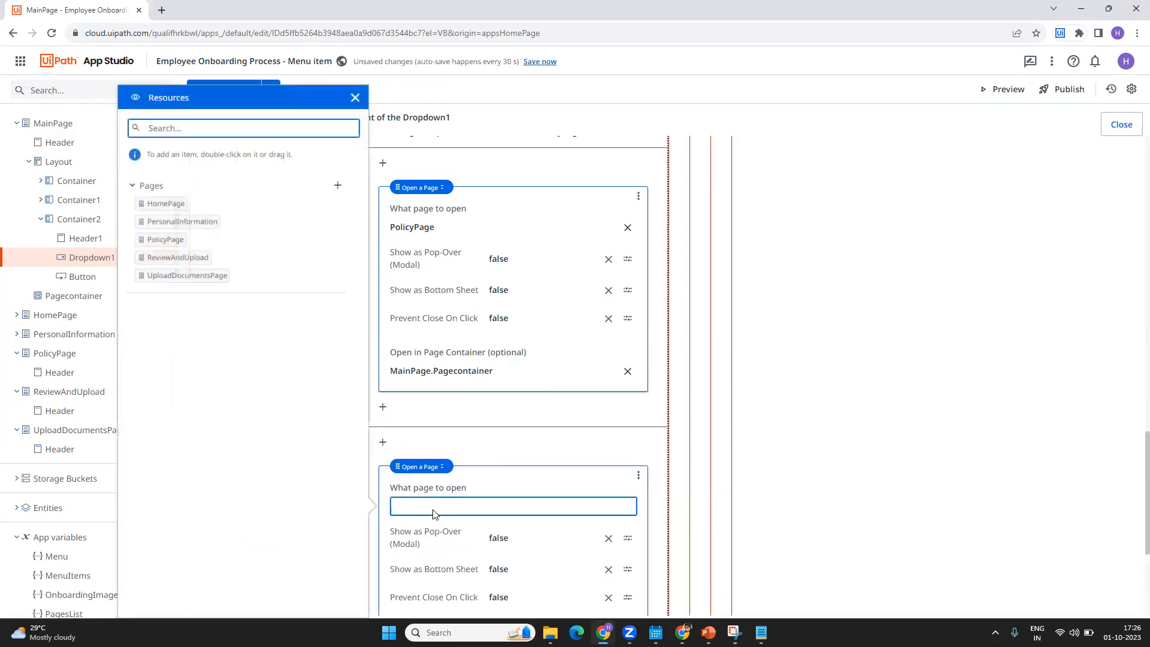
{"action": "left_click", "coordinate": [830, 458]}
Nest an If-Then-Else block in the Else branch of the PolicyPage If
{"action": "left_click", "coordinate": [383, 442]}
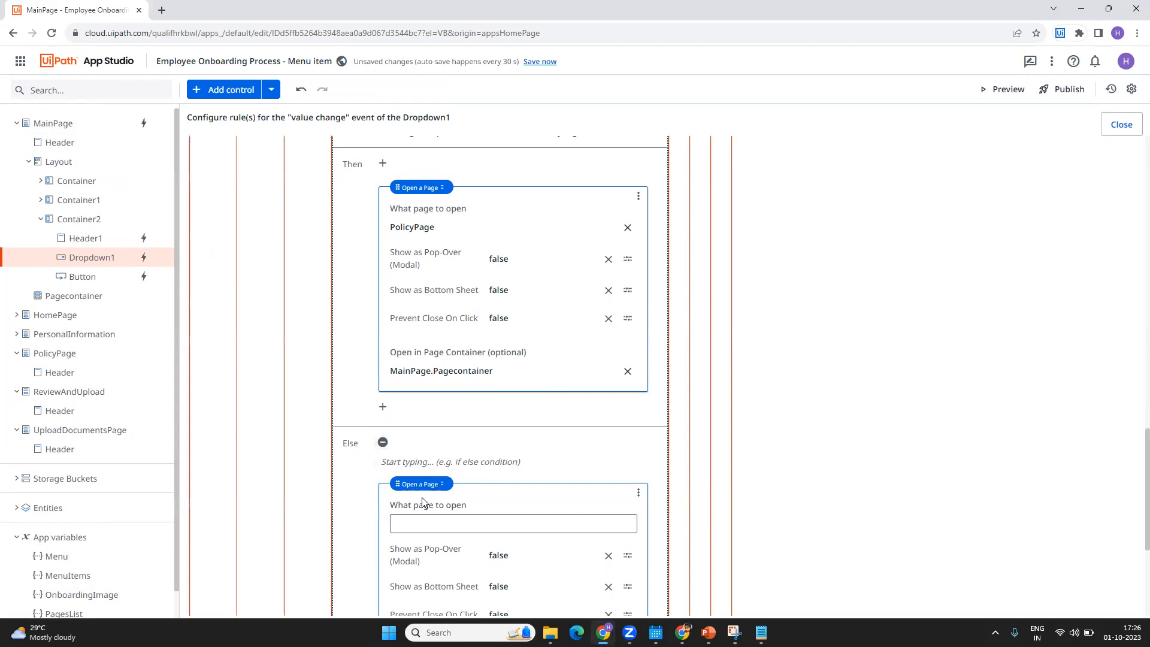
{"action": "left_click", "coordinate": [437, 456]}
{"action": "left_click", "coordinate": [446, 419]}
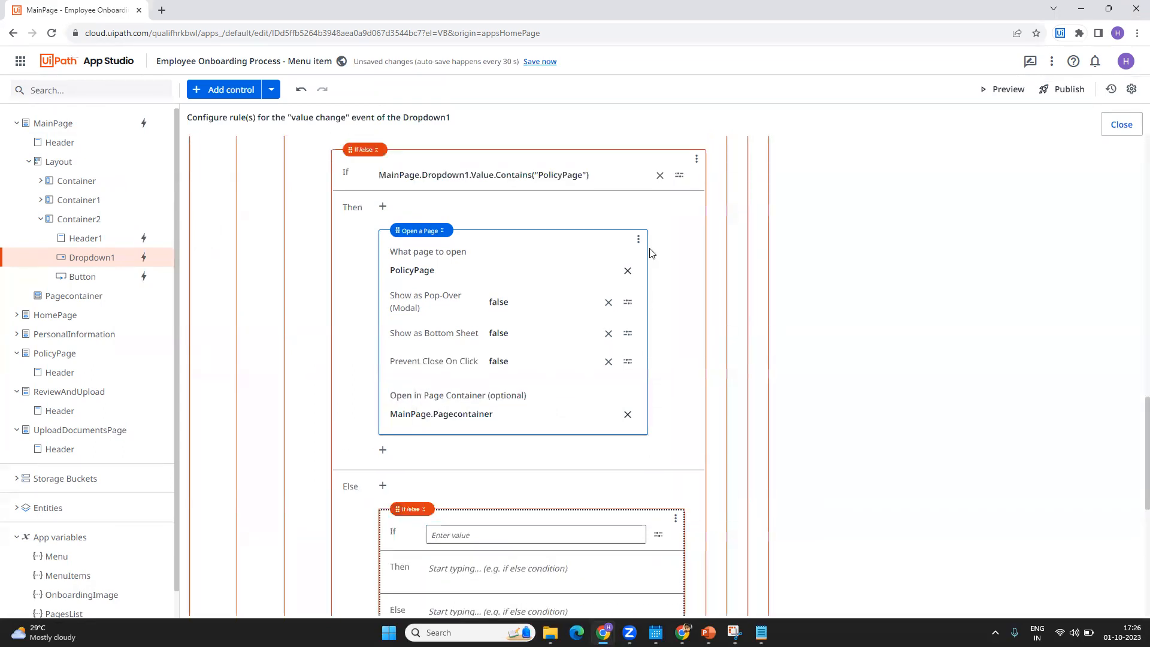
Delete the empty Open a Page action below the new nested If and copy the PolicyPage condition into that If's expression
{"action": "scroll", "coordinate": [516, 360], "scroll_direction": "up", "scroll_amount": 2}
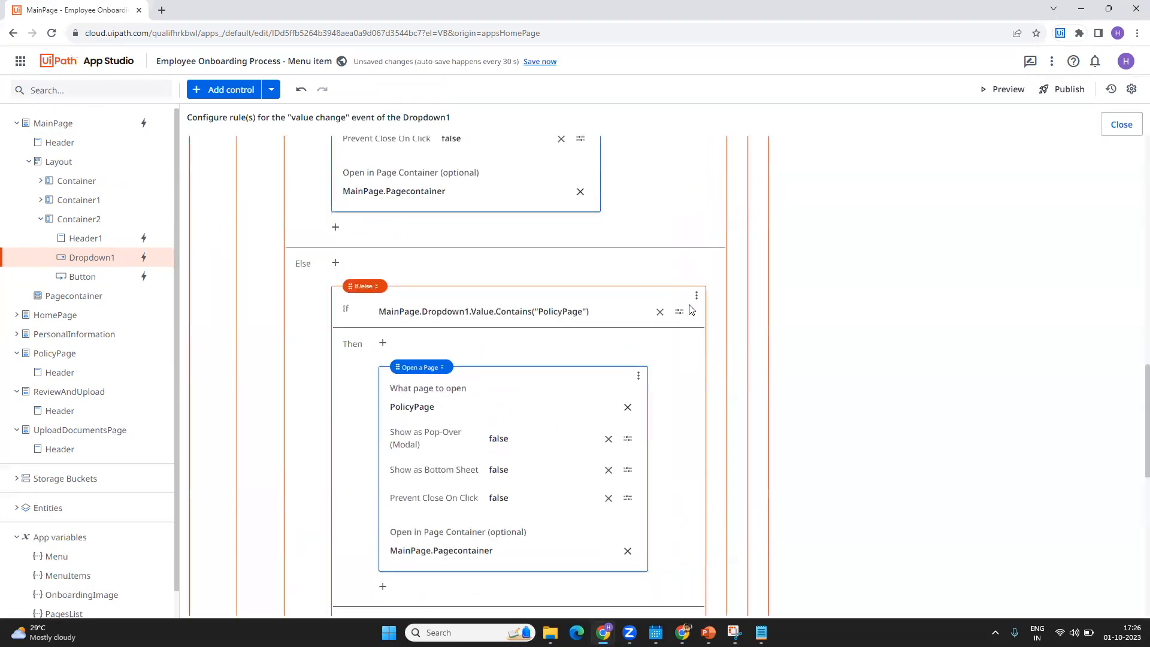
{"action": "left_click", "coordinate": [679, 312]}
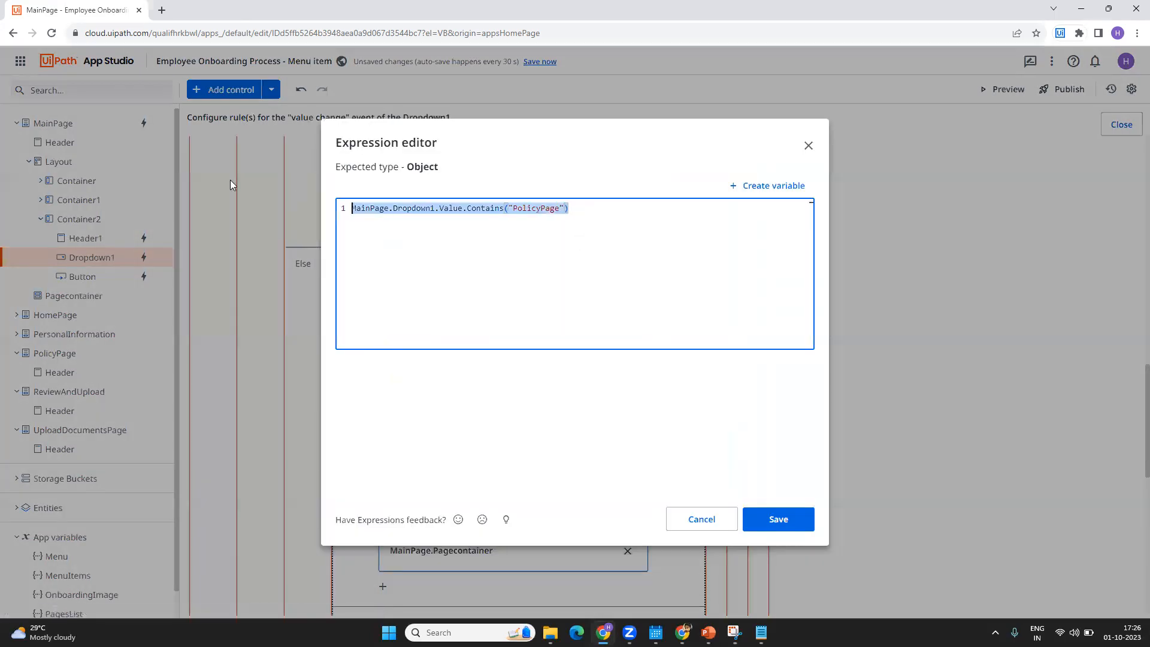
{"action": "left_click", "coordinate": [693, 521]}
{"action": "scroll", "coordinate": [495, 483], "scroll_direction": "down", "scroll_amount": 5}
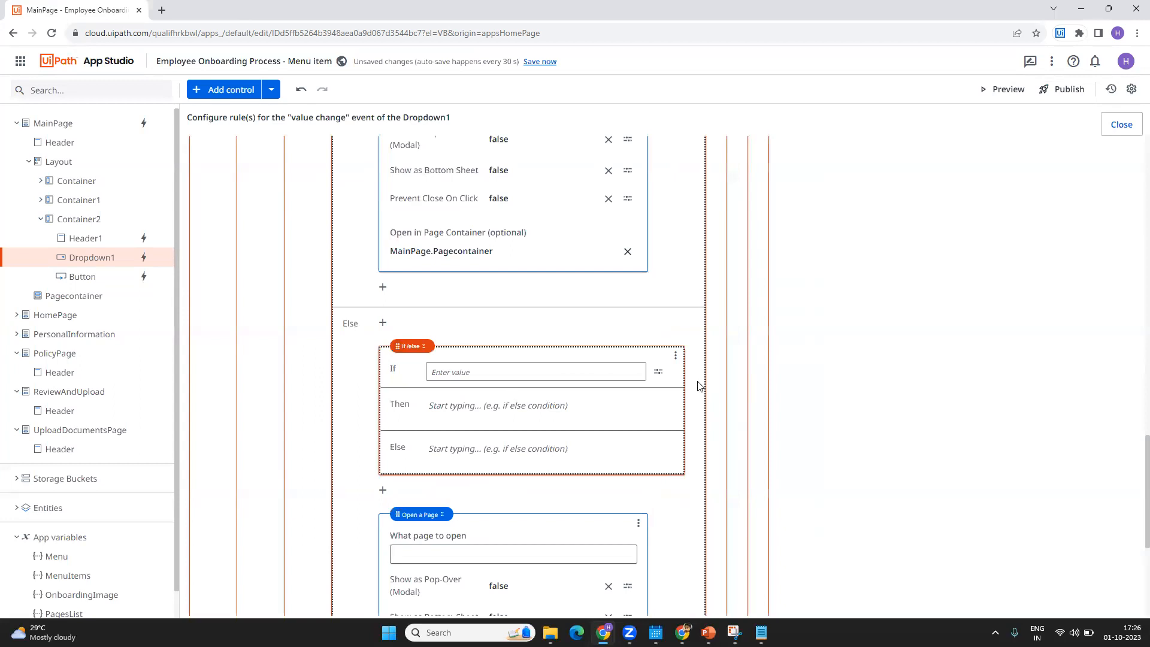
{"action": "left_click", "coordinate": [639, 530]}
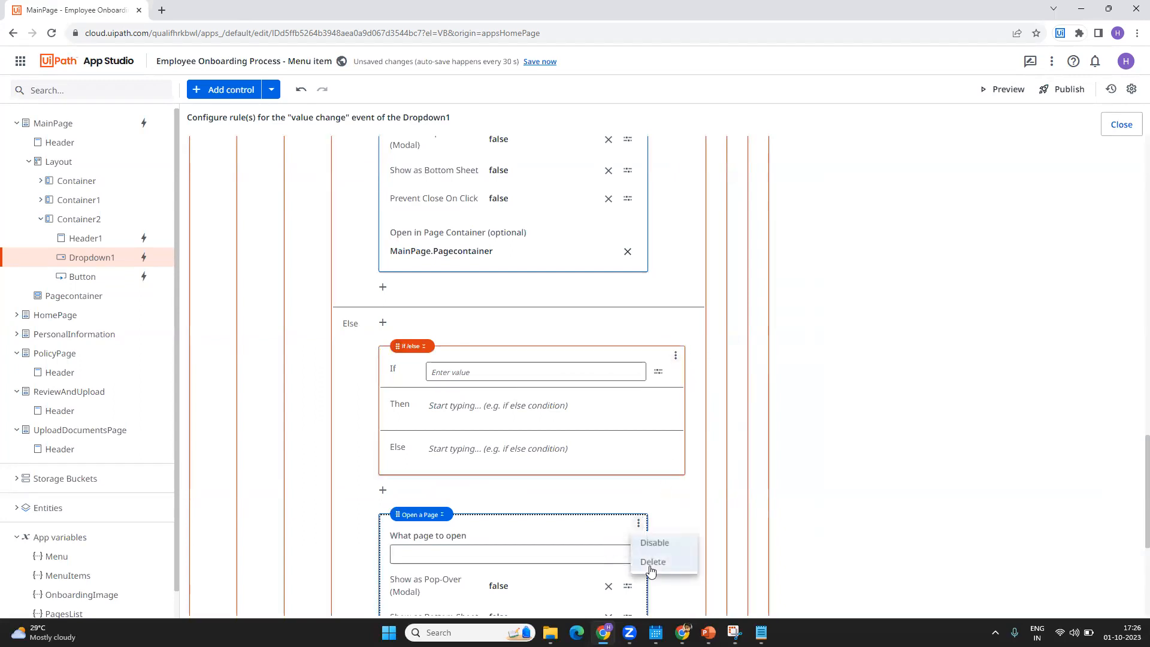
{"action": "left_click", "coordinate": [653, 562]}
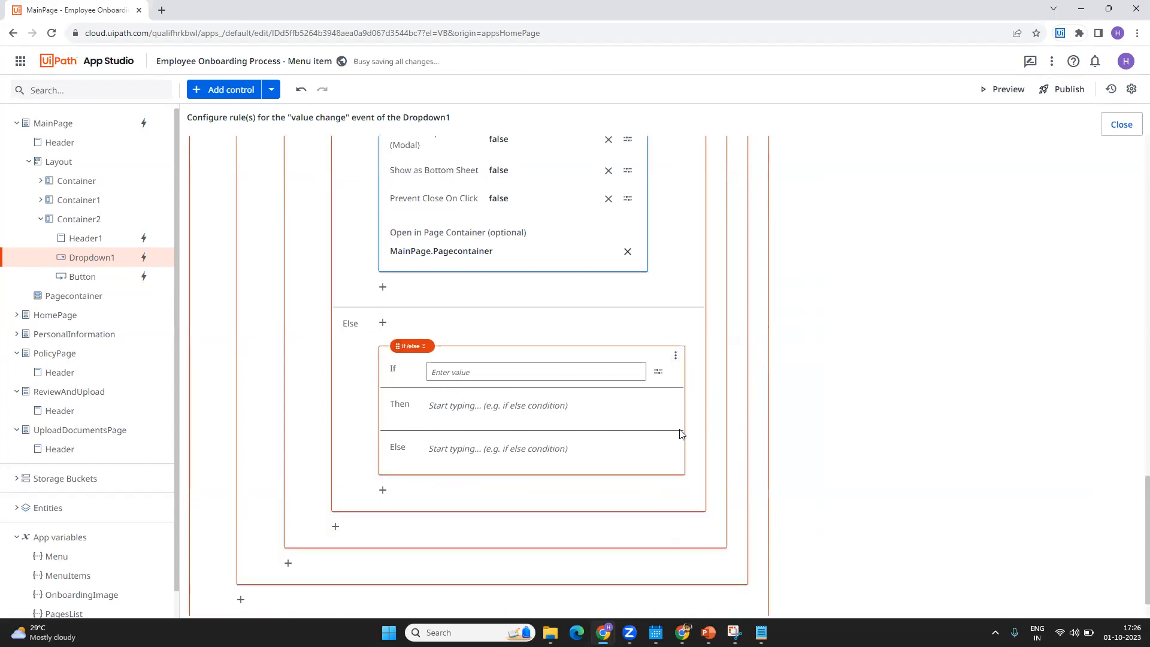
{"action": "left_click", "coordinate": [658, 371]}
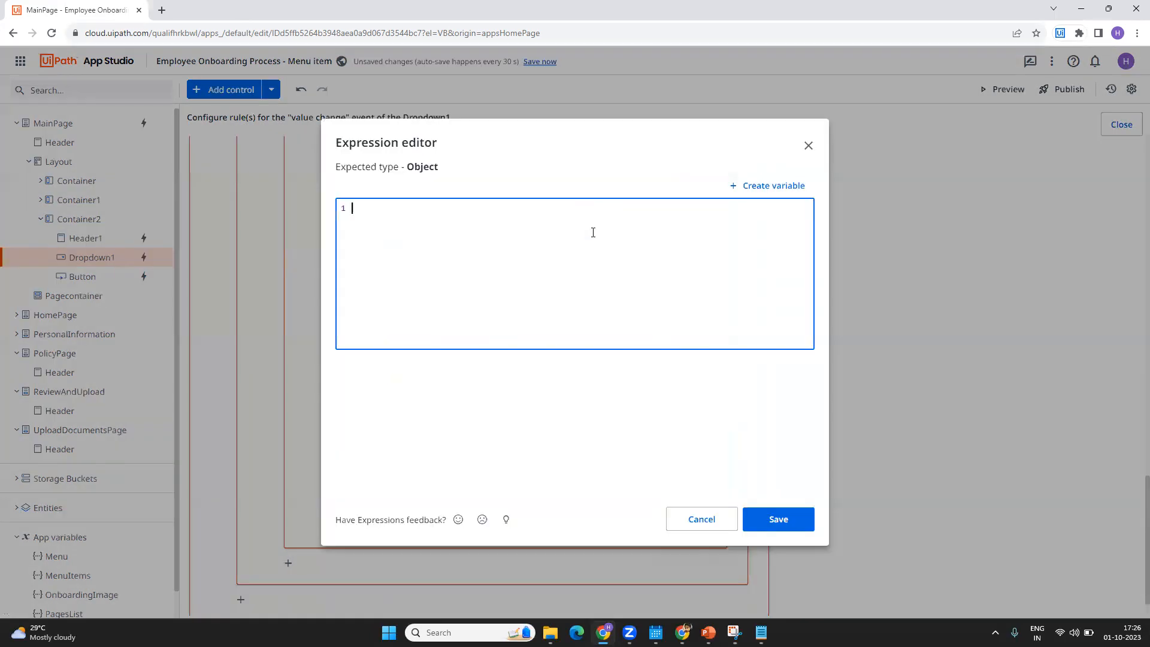
{"action": "type", "text": "MainPage.Dropdown1.Value.Contains(\"PolicyPage\")"}
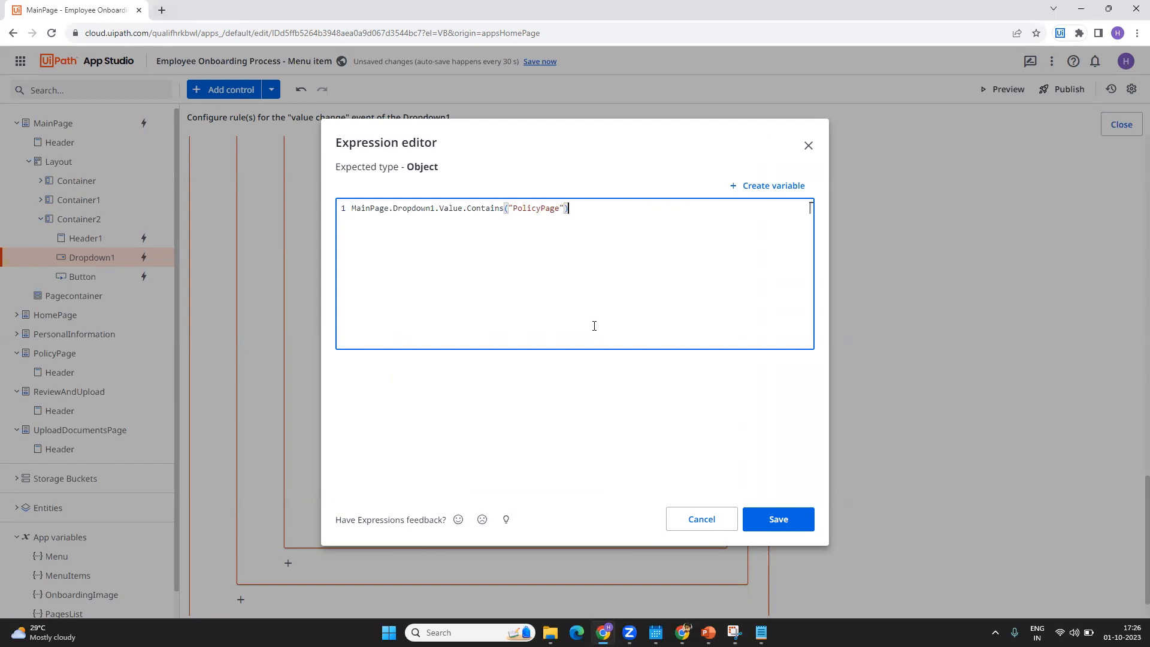
Check the page names in HRDemoEntity's data in Data Service and return to App Studio's expression editor
{"action": "key", "text": "alt+Tab"}
{"action": "left_click", "coordinate": [328, 207]}
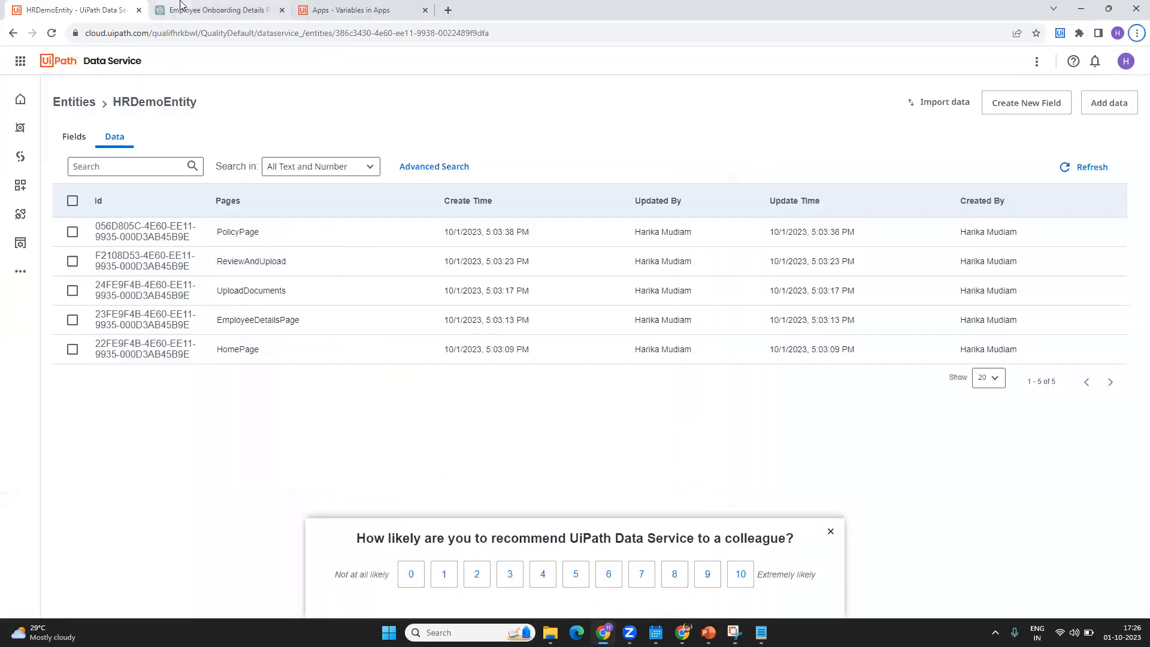
{"action": "left_click", "coordinate": [216, 10]}
{"action": "left_click", "coordinate": [75, 10]}
{"action": "left_click", "coordinate": [316, 9]}
{"action": "left_click", "coordinate": [101, 10]}
{"action": "key", "text": "alt+Tab"}
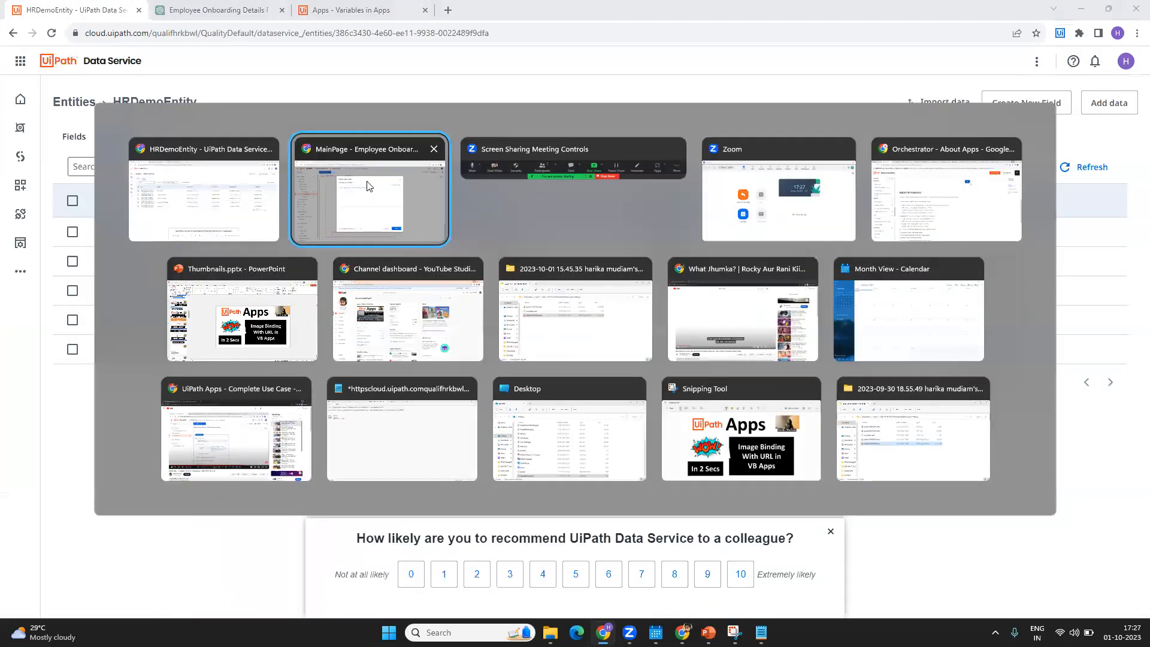
{"action": "left_click", "coordinate": [368, 179]}
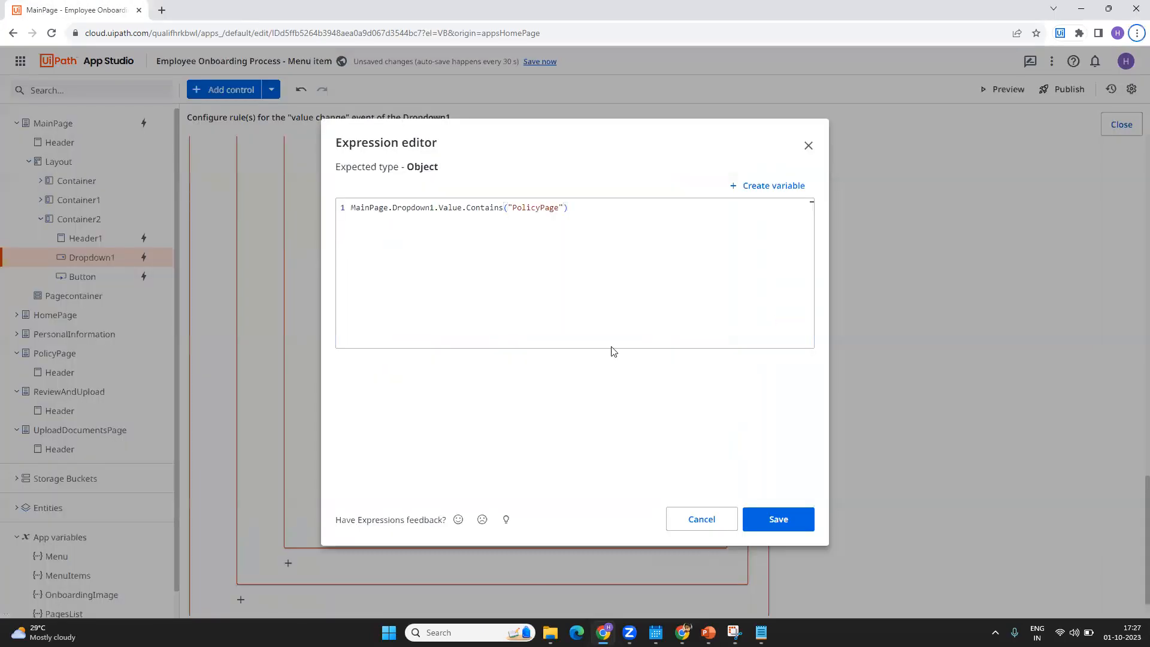
Save the copied condition and add an Open a Page action for ReviewAndUpload to the innermost If's Then branch
{"action": "left_click", "coordinate": [526, 206]}
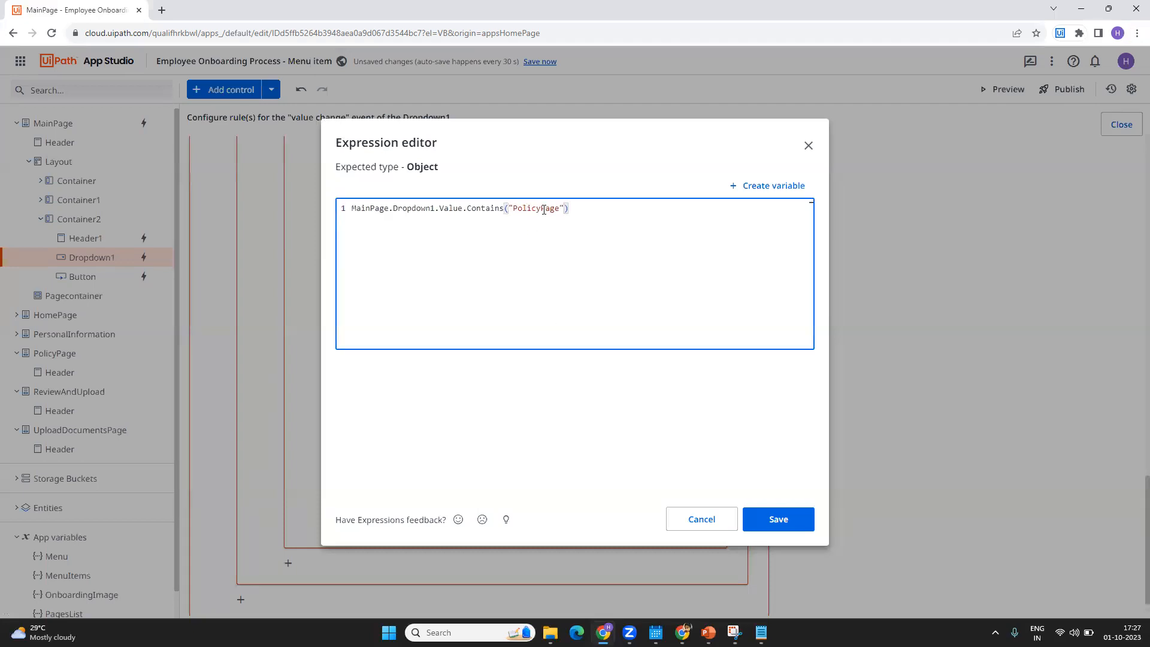
{"action": "left_click", "coordinate": [749, 516]}
{"action": "left_click", "coordinate": [574, 423]}
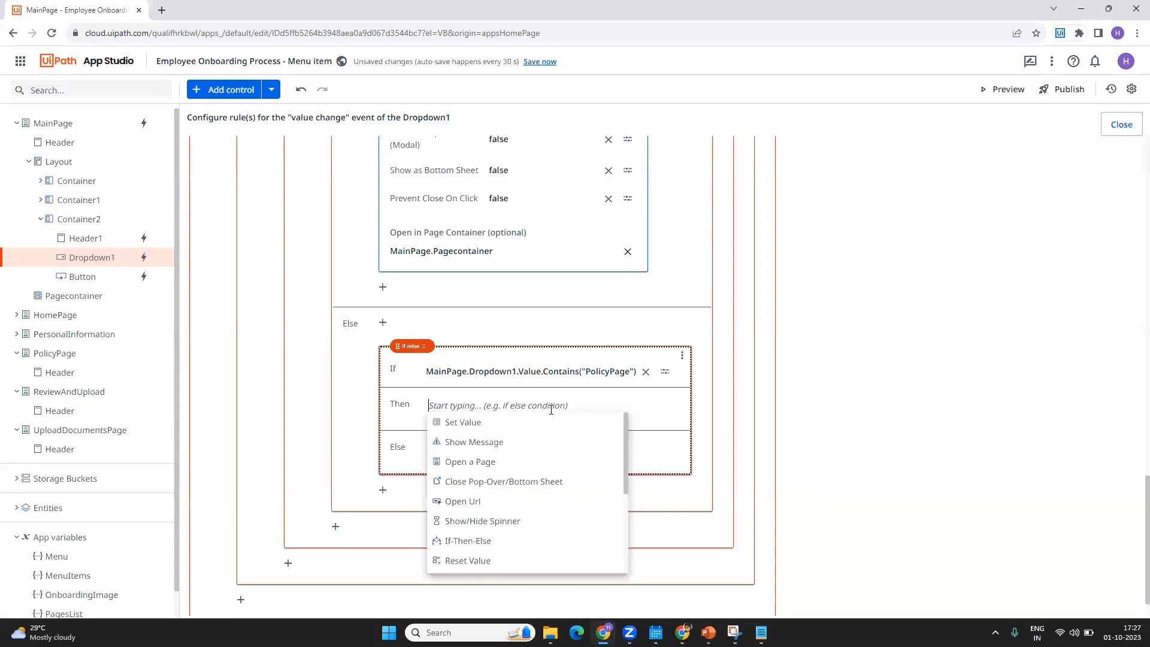
{"action": "left_click", "coordinate": [488, 462]}
{"action": "scroll", "coordinate": [480, 410], "scroll_direction": "up", "scroll_amount": 4}
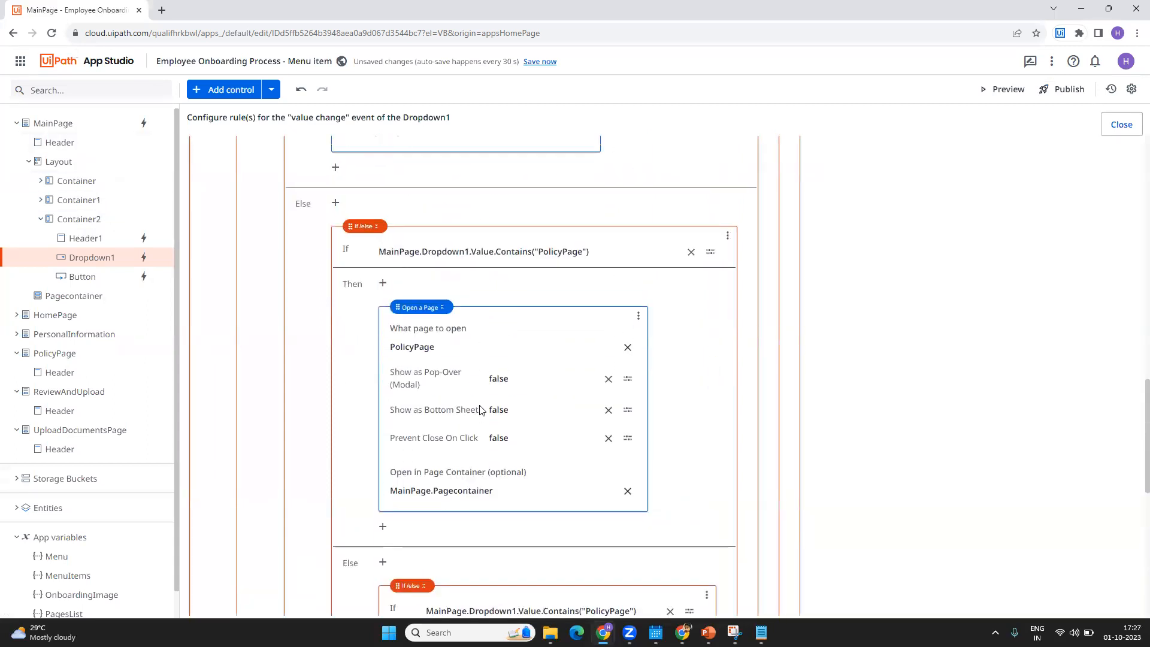
{"action": "scroll", "coordinate": [479, 410], "scroll_direction": "down", "scroll_amount": 4}
{"action": "left_click", "coordinate": [483, 468]}
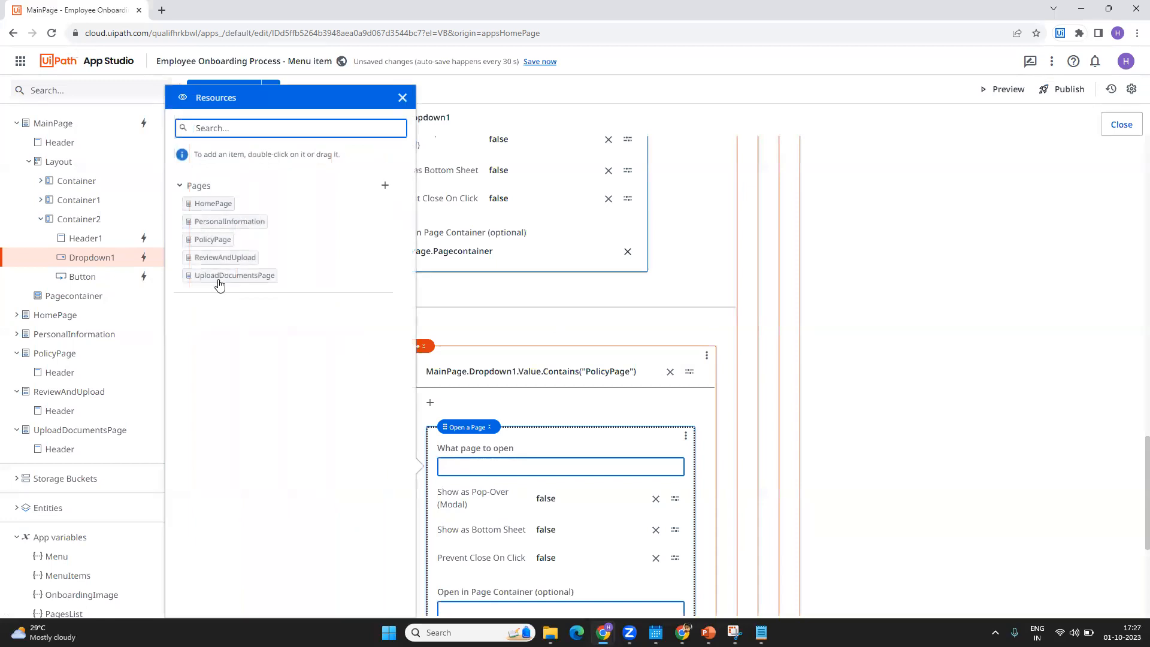
{"action": "left_click_drag", "start_coordinate": [223, 258], "coordinate": [473, 468]}
Replace PolicyPage with Review in the innermost If's Contains condition and save the expression
{"action": "scroll", "coordinate": [717, 432], "scroll_direction": "up", "scroll_amount": 10}
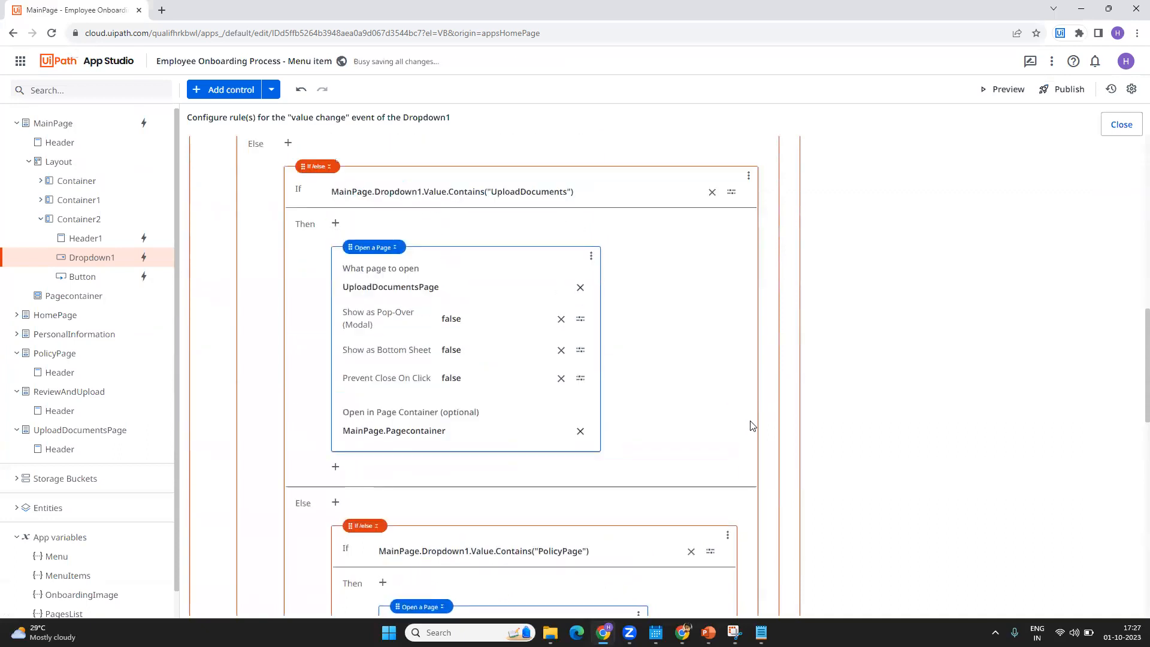
{"action": "scroll", "coordinate": [751, 426], "scroll_direction": "up", "scroll_amount": 3}
{"action": "scroll", "coordinate": [750, 426], "scroll_direction": "down", "scroll_amount": 10}
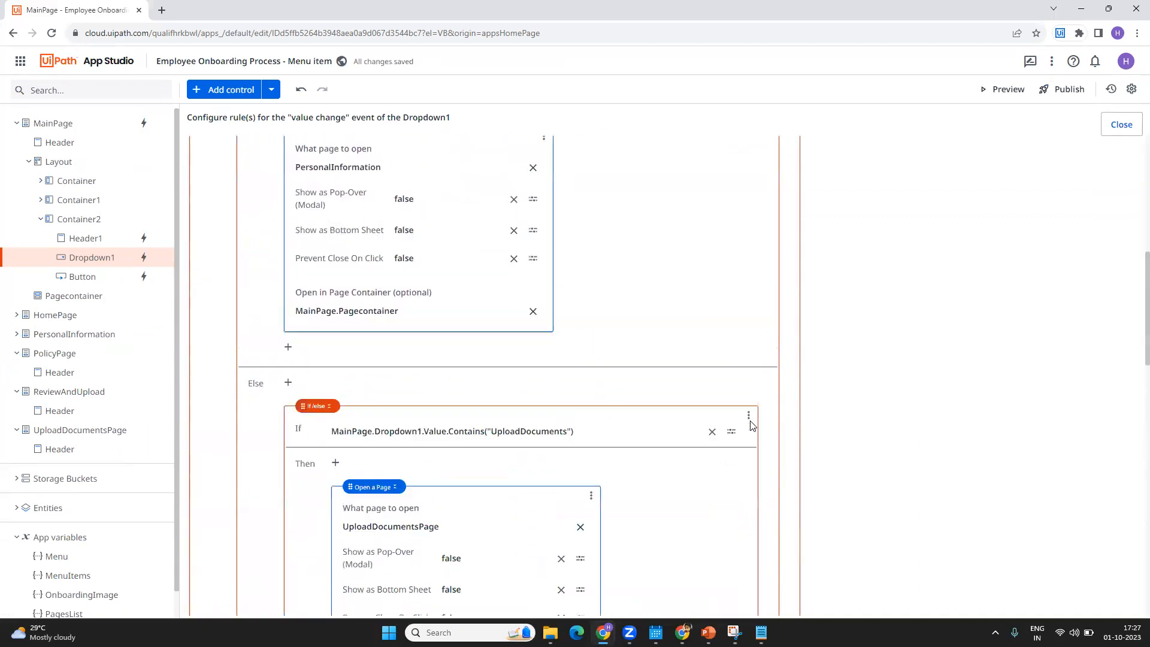
{"action": "scroll", "coordinate": [750, 426], "scroll_direction": "down", "scroll_amount": 5}
{"action": "scroll", "coordinate": [751, 425], "scroll_direction": "up", "scroll_amount": 3}
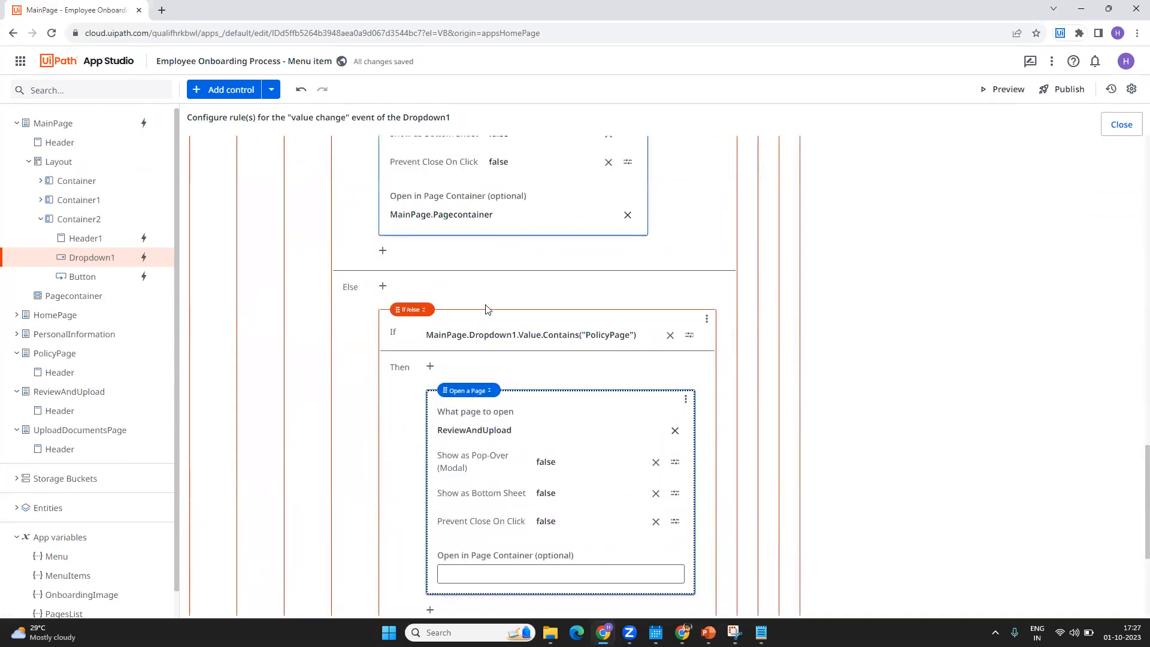
{"action": "left_click", "coordinate": [689, 335]}
{"action": "double_click", "coordinate": [533, 209]}
{"action": "type", "text": "Review"}
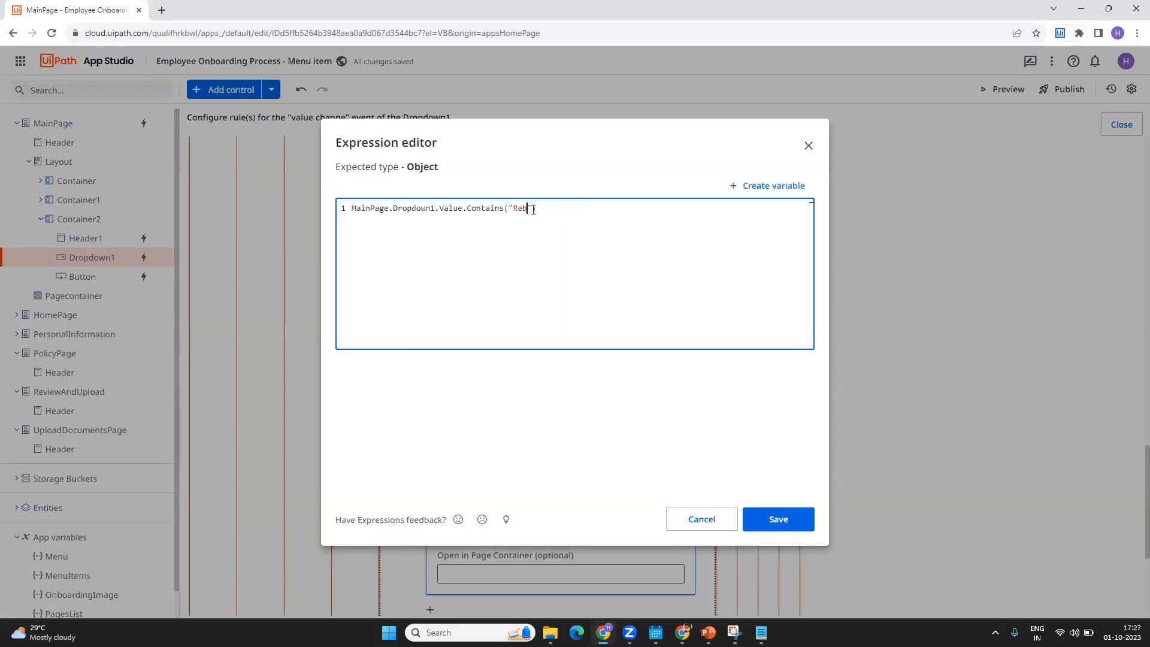
{"action": "key", "text": "BackSpace"}
{"action": "key", "text": "BackSpace"}
{"action": "key", "text": "BackSpace"}
{"action": "key", "text": "BackSpace"}
{"action": "type", "text": "view"}
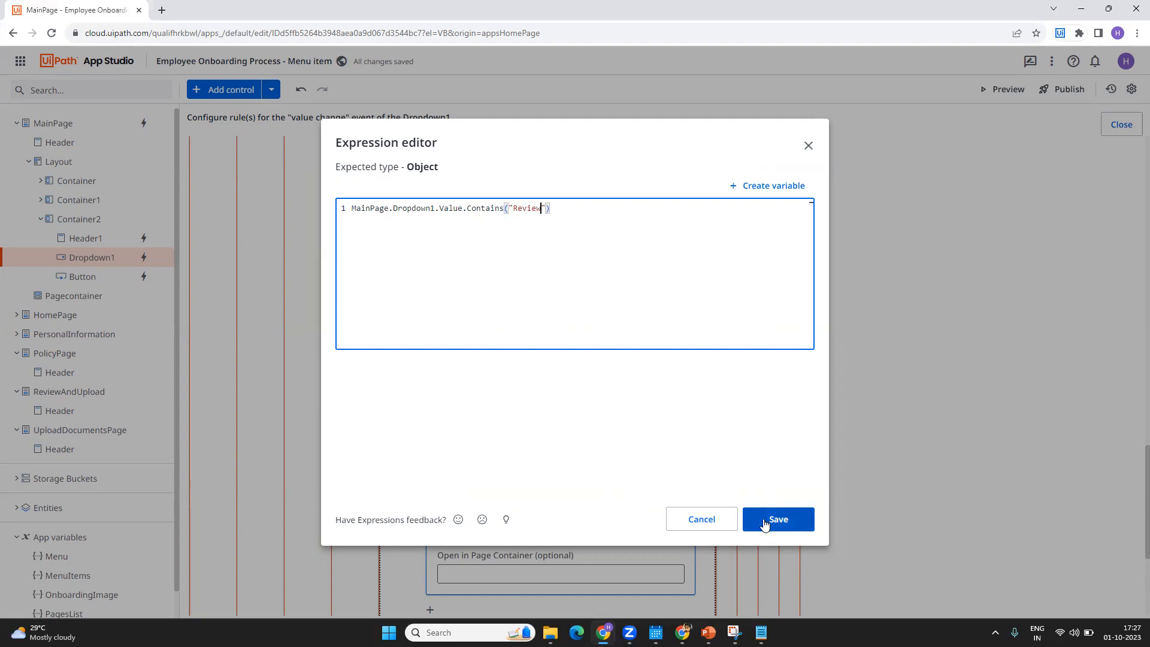
{"action": "left_click", "coordinate": [763, 520]}
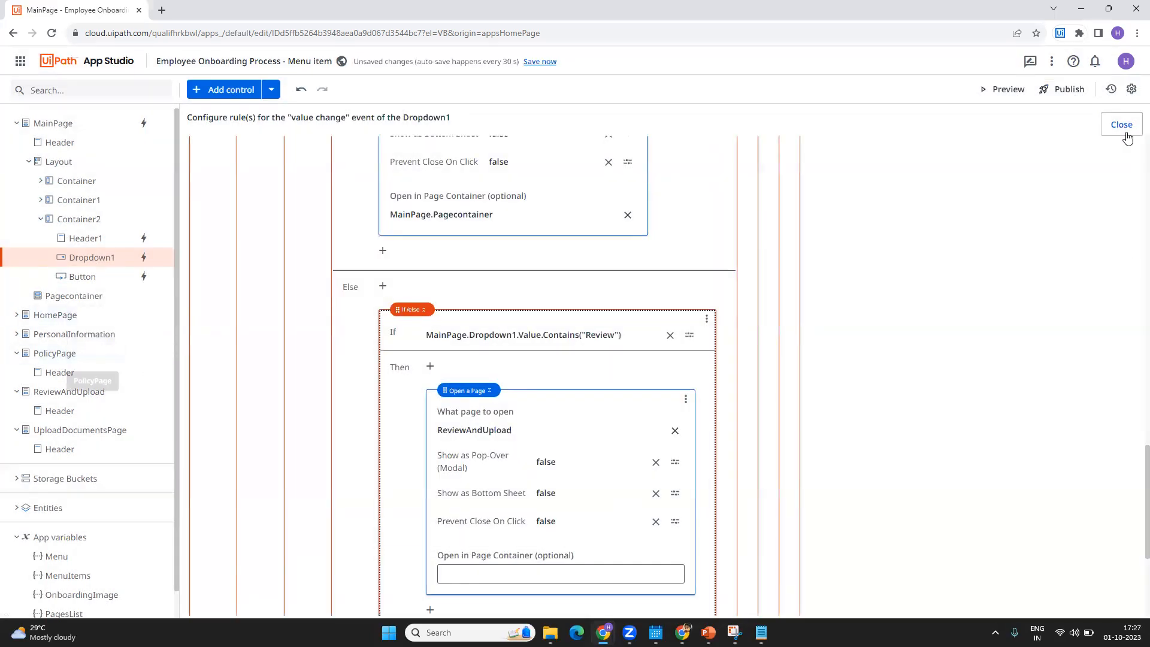
Close the rule editor, preview the app, and test opening HomePage using the second dropdown and its button
{"action": "left_click", "coordinate": [1124, 127]}
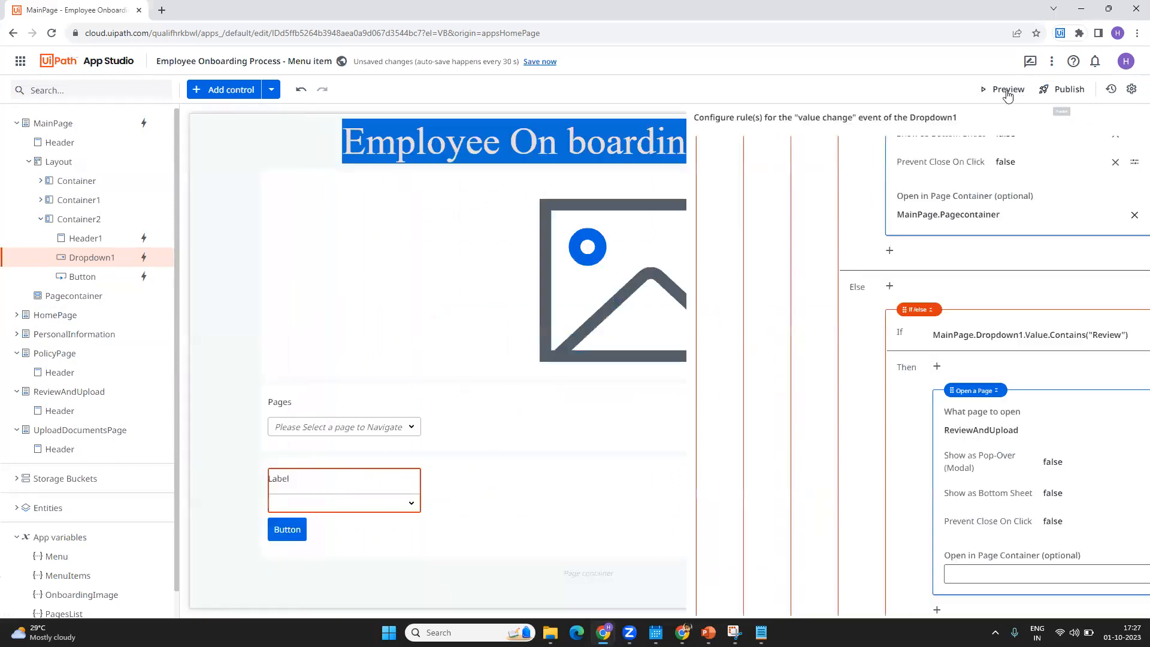
{"action": "left_click", "coordinate": [1009, 90]}
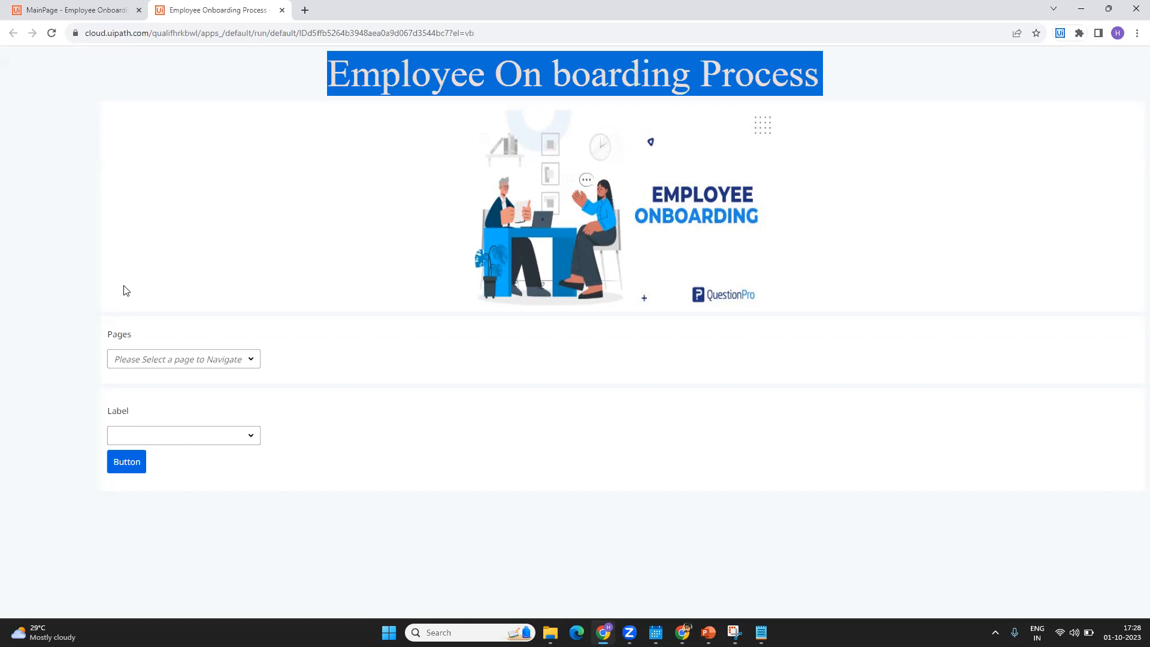
{"action": "left_click", "coordinate": [251, 443]}
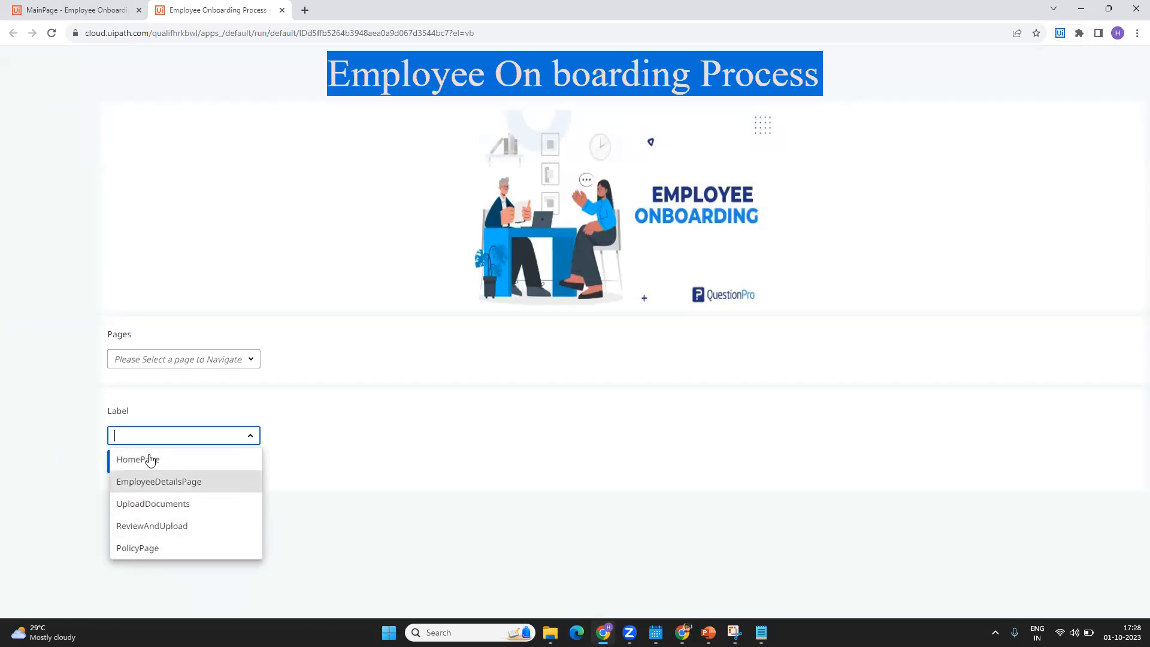
{"action": "left_click", "coordinate": [123, 459]}
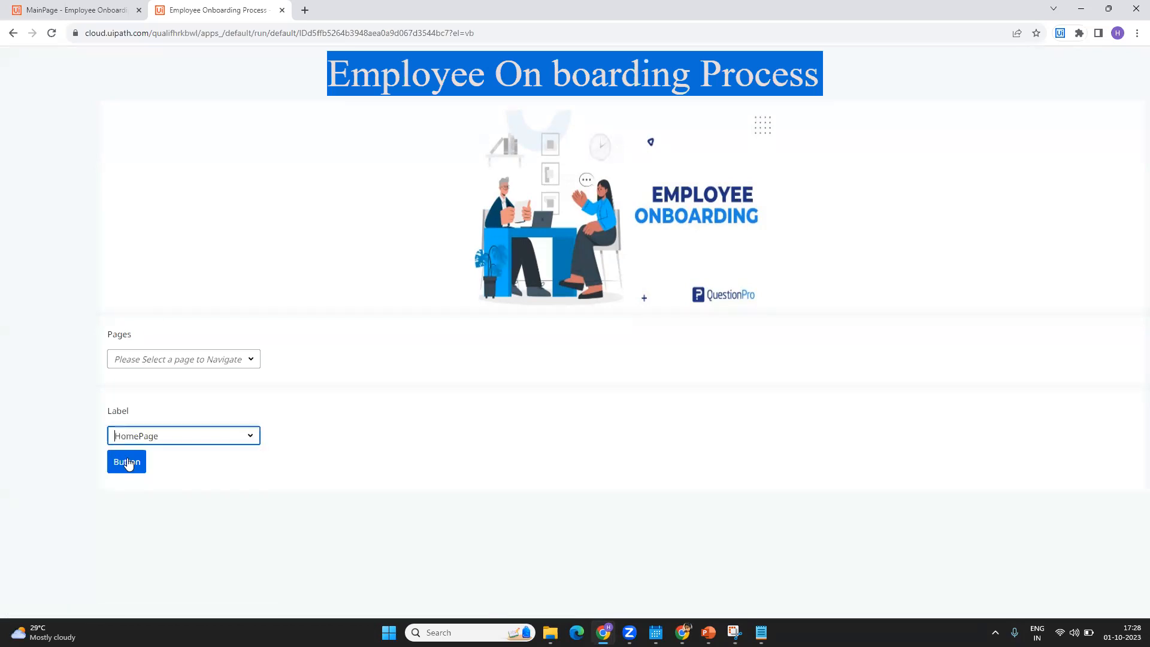
{"action": "left_click", "coordinate": [127, 461]}
{"action": "scroll", "coordinate": [128, 457], "scroll_direction": "down", "scroll_amount": 2}
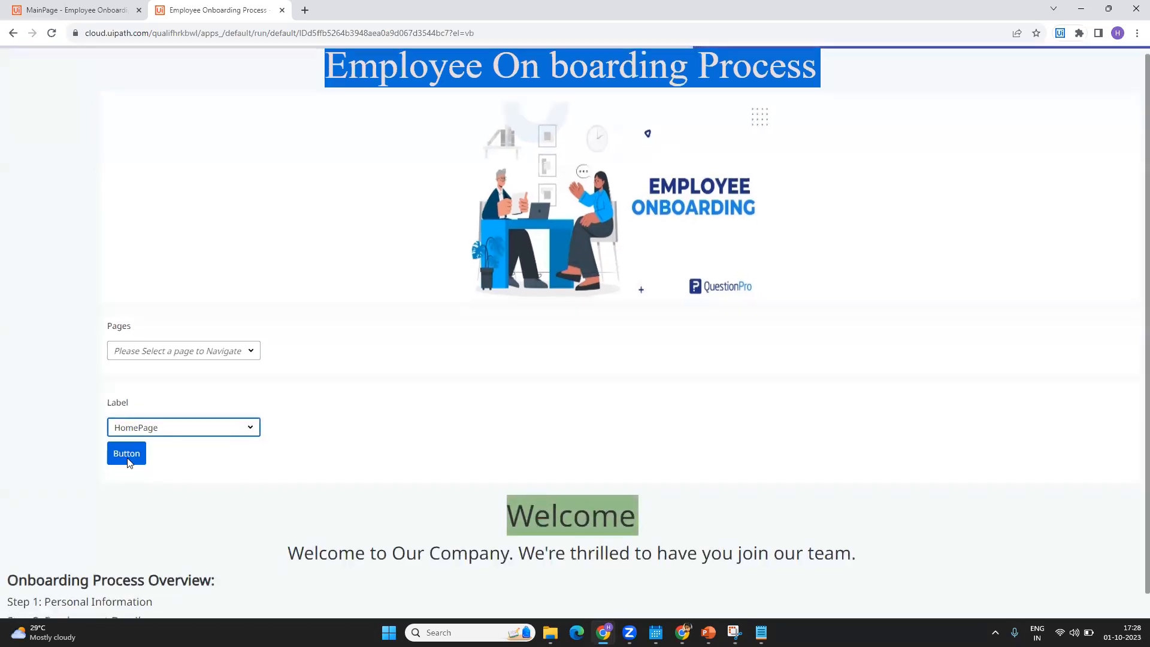
Test the preview's second dropdown by selecting EmployeeDetailsPage, UploadDocuments, PolicyPage and ReviewAndUpload in turn
{"action": "scroll", "coordinate": [403, 512], "scroll_direction": "down", "scroll_amount": 2}
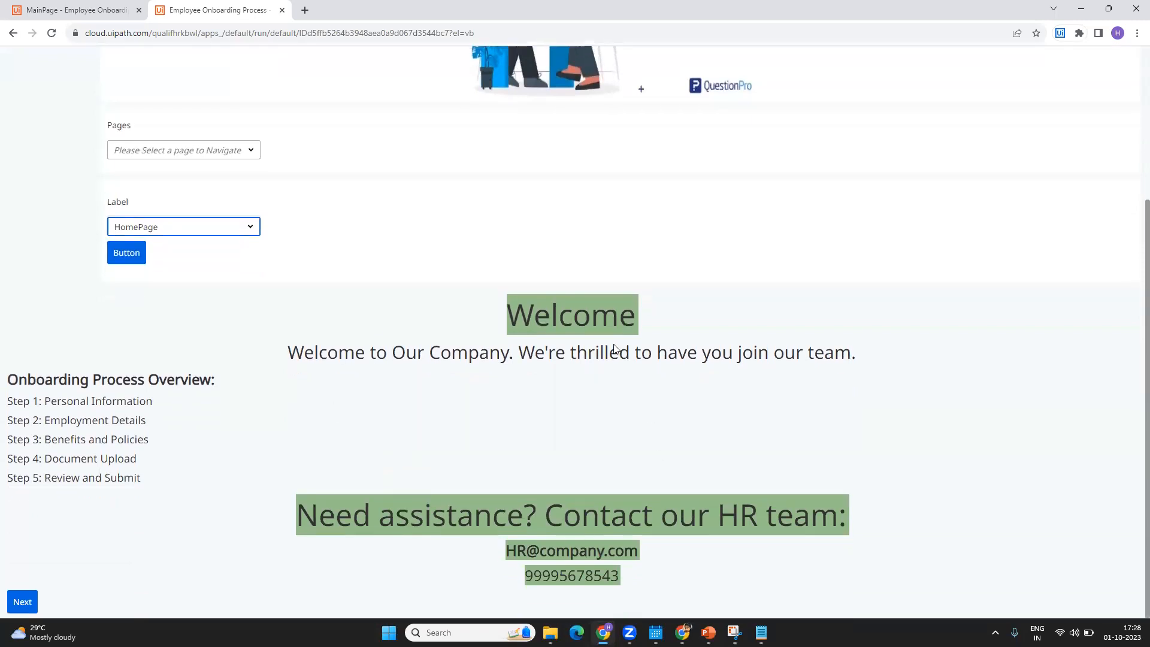
{"action": "left_click", "coordinate": [189, 226]}
{"action": "left_click", "coordinate": [174, 273]}
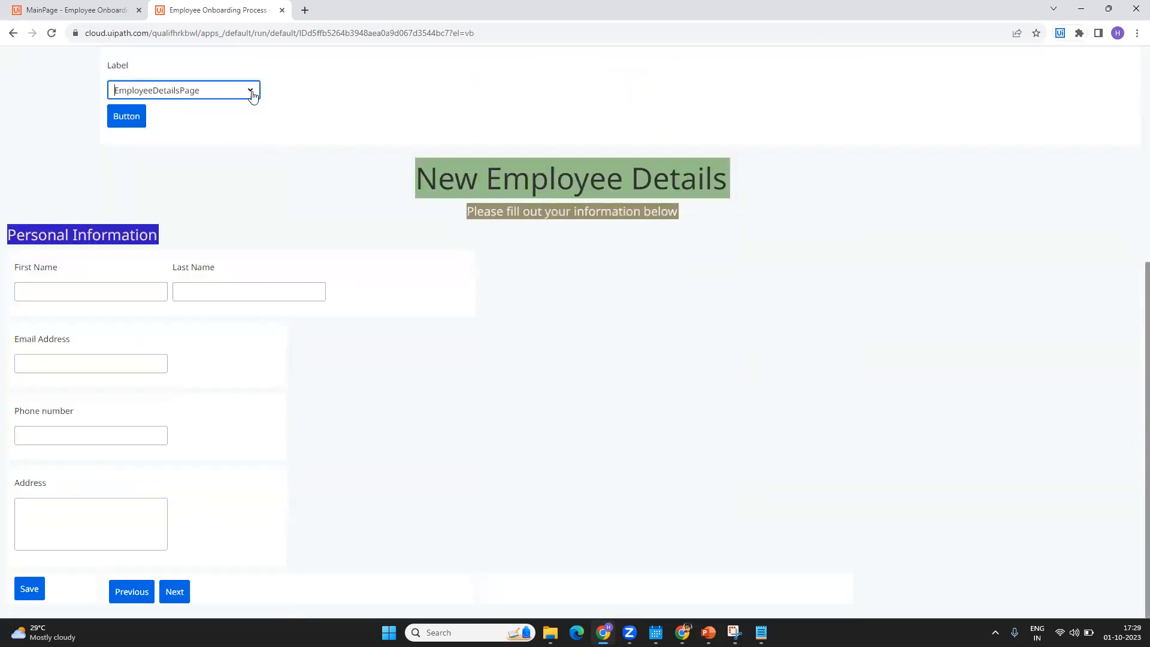
{"action": "left_click", "coordinate": [251, 91]}
{"action": "left_click", "coordinate": [196, 165]}
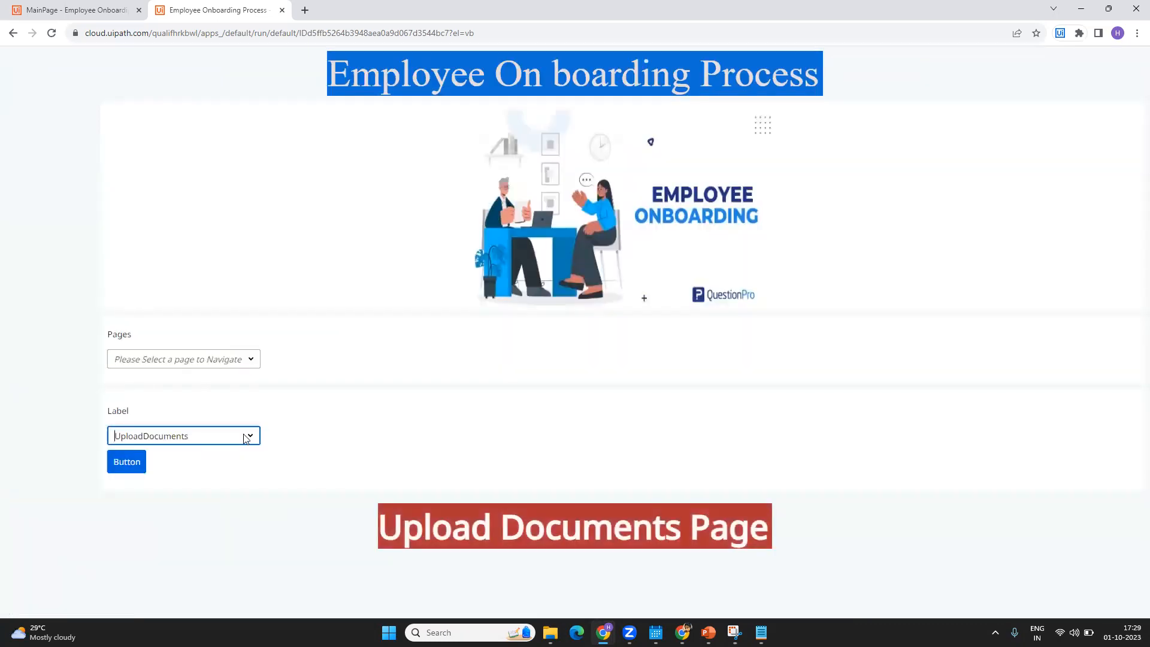
{"action": "left_click", "coordinate": [249, 436]}
{"action": "left_click", "coordinate": [175, 548]}
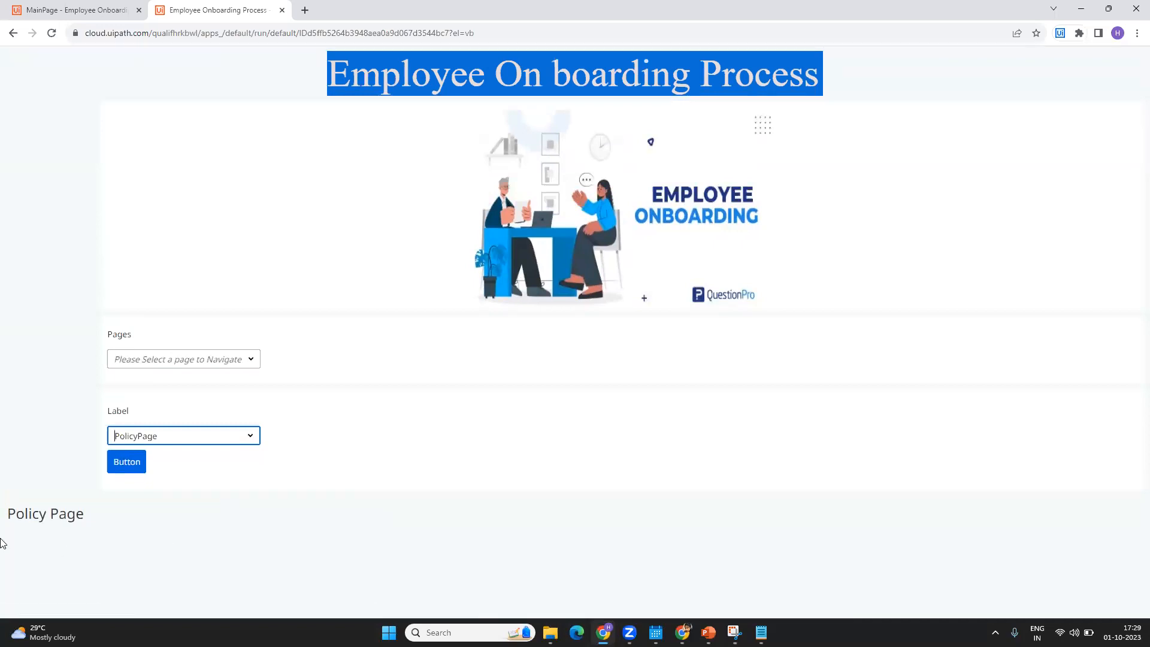
{"action": "left_click", "coordinate": [250, 440]}
{"action": "left_click", "coordinate": [177, 526]}
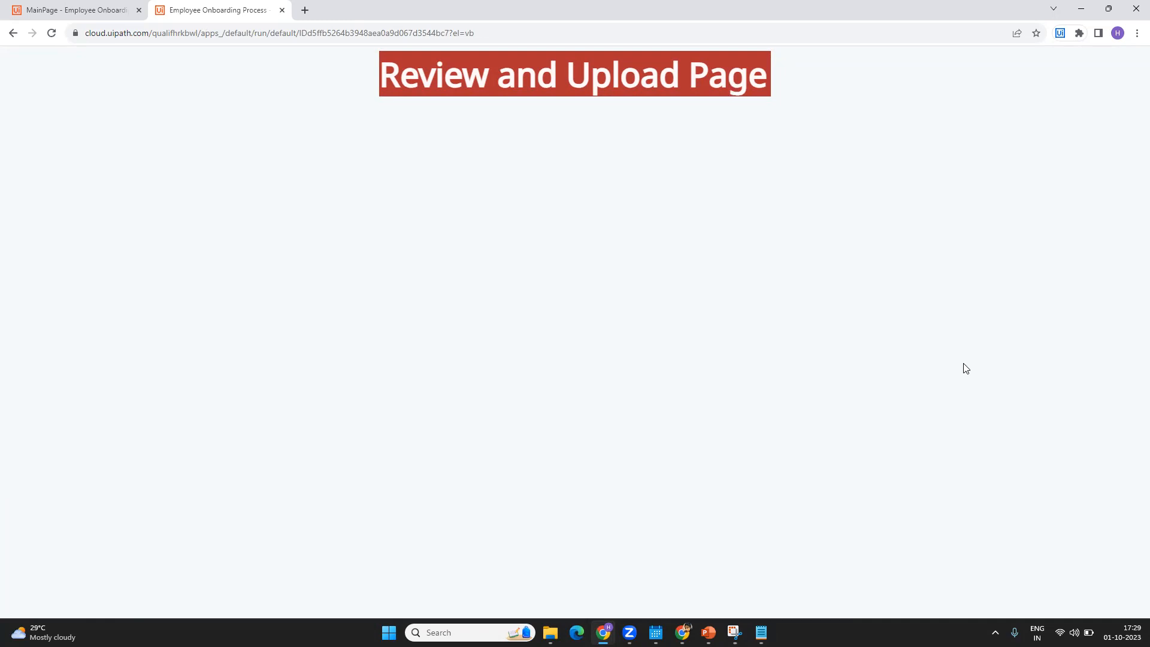
Go back from the Review and Upload page to the main page in the app preview
{"action": "left_click", "coordinate": [13, 33]}
{"action": "left_click", "coordinate": [13, 34]}
{"action": "left_click", "coordinate": [13, 34]}
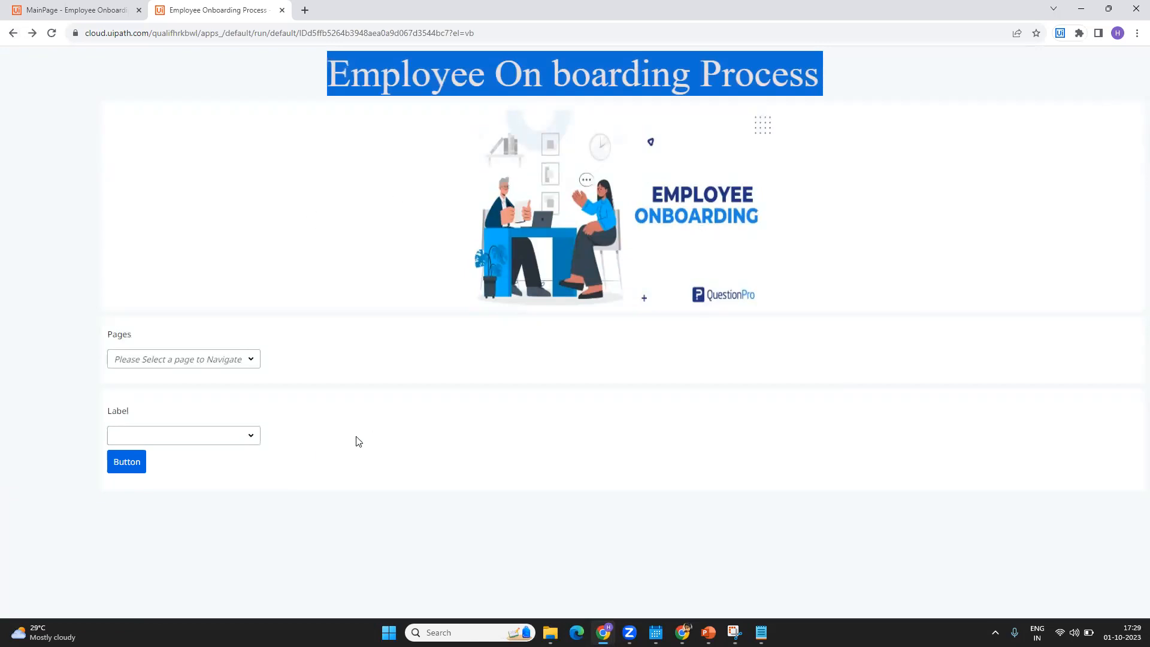
Test HomePage again with the second dropdown, check the dropdown's page list, and return to the MainPage design in App Studio
{"action": "left_click", "coordinate": [228, 436]}
{"action": "left_click", "coordinate": [223, 457]}
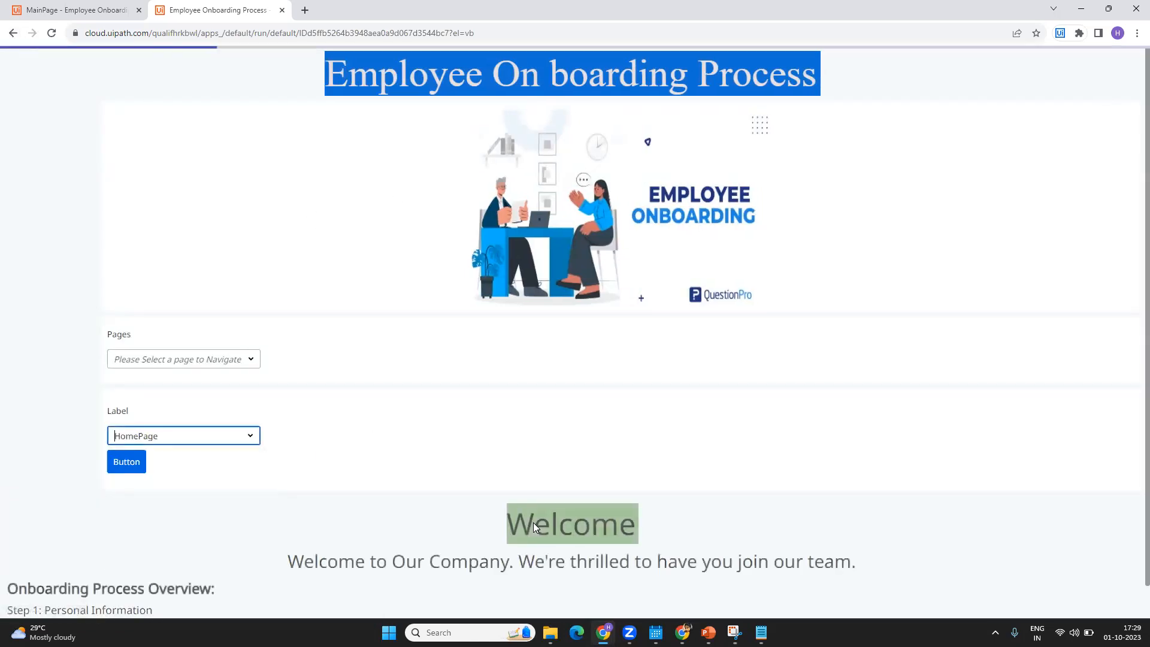
{"action": "scroll", "coordinate": [533, 523], "scroll_direction": "down", "scroll_amount": 4}
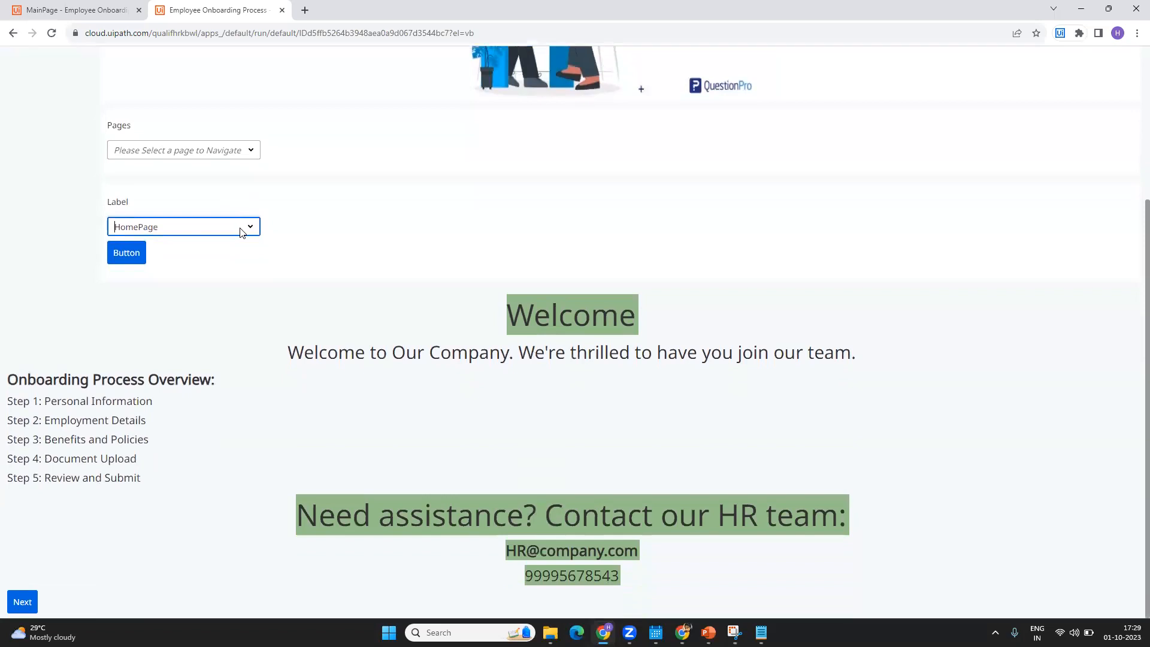
{"action": "left_click", "coordinate": [242, 231]}
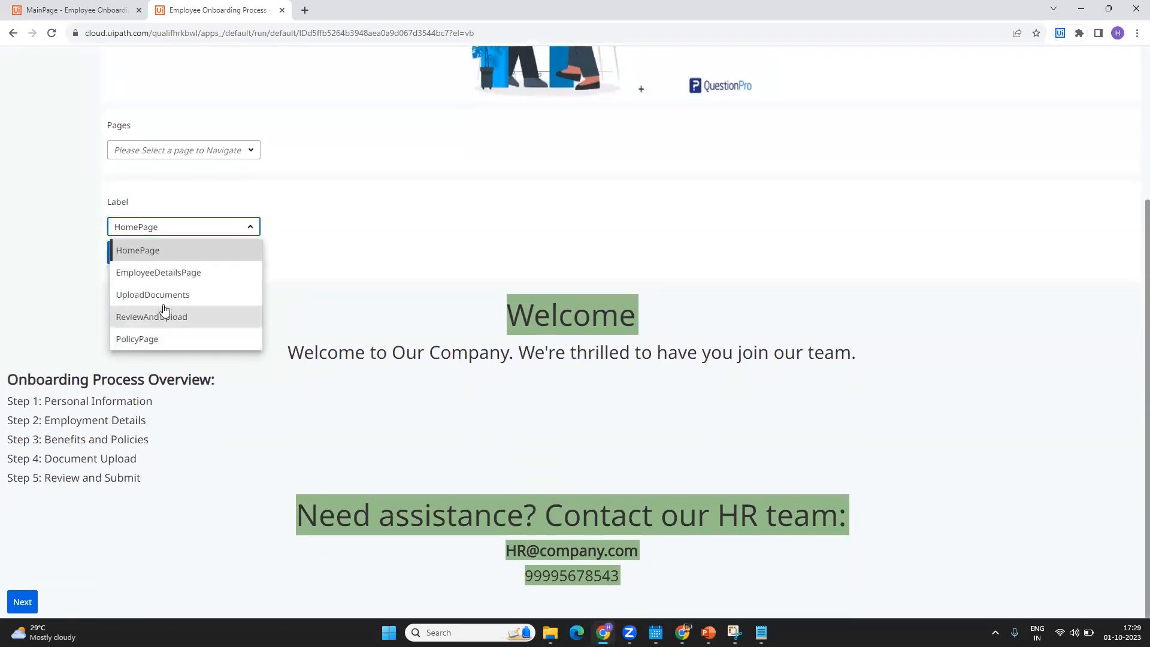
{"action": "left_click", "coordinate": [84, 6]}
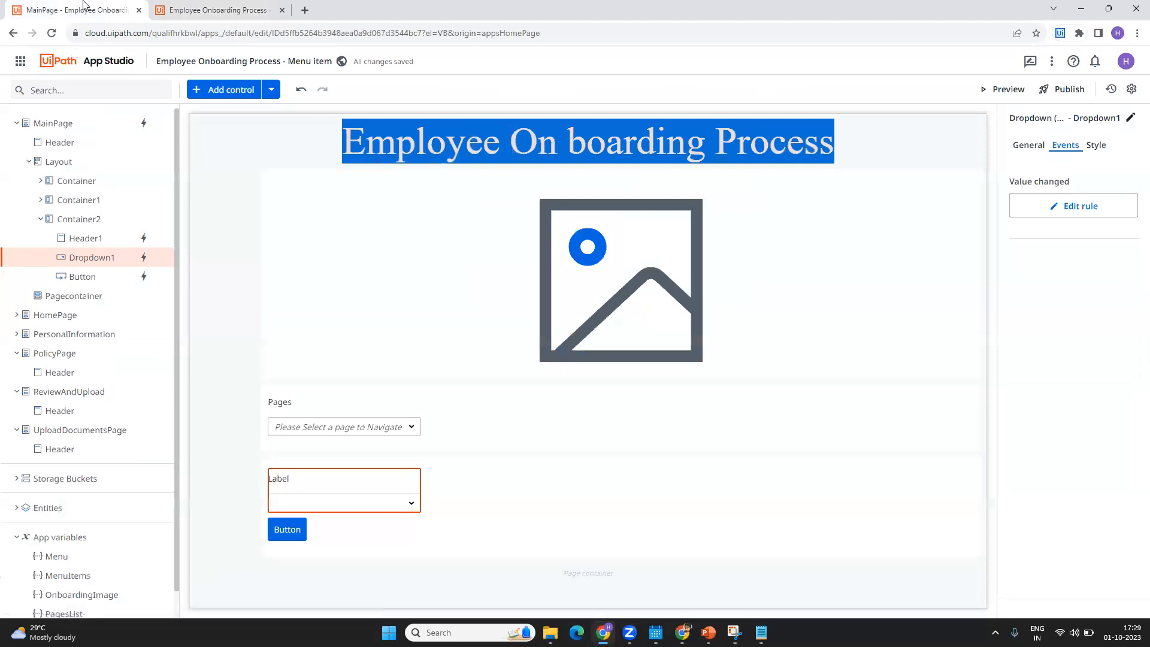